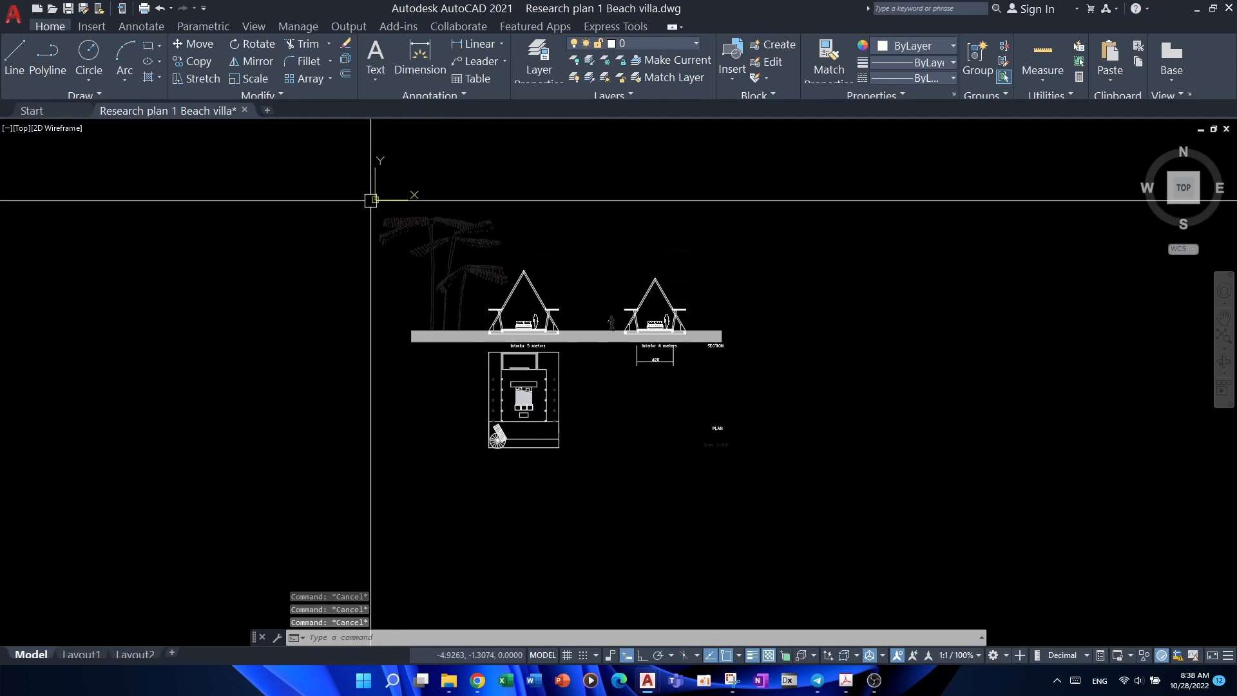
# - Set the drawing's insertion scale units to Millimeters
pyautogui.write('unit')
pyautogui.press('Return')
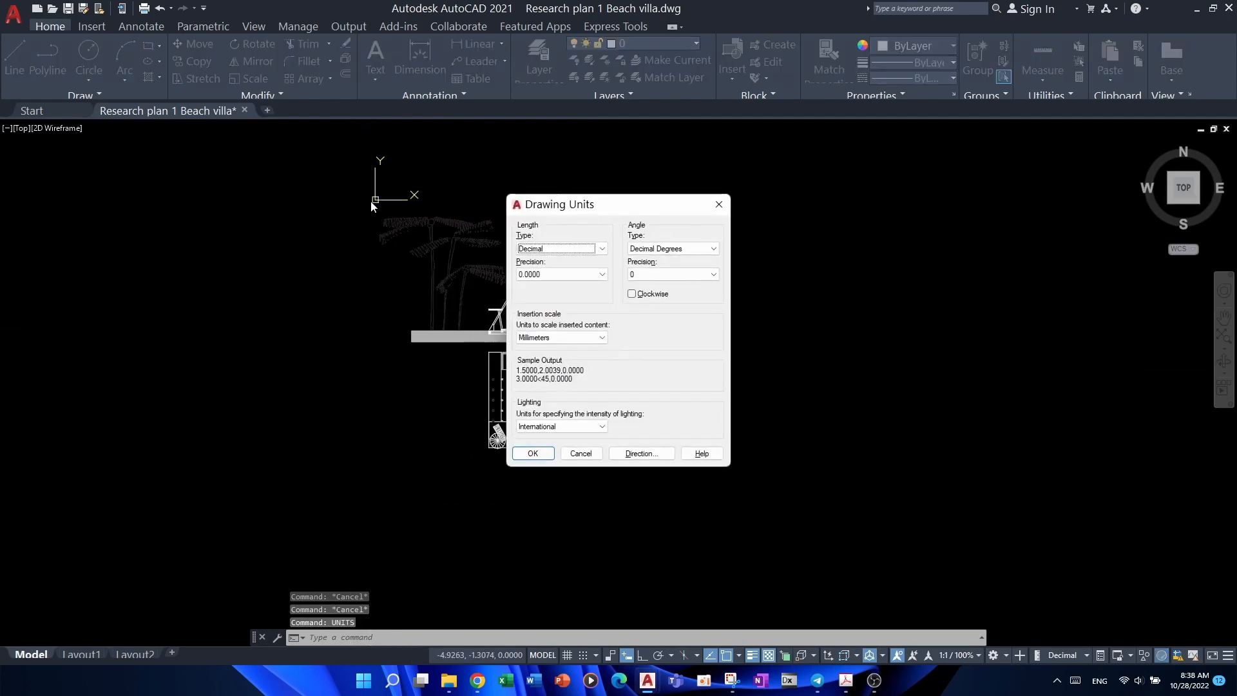
pyautogui.click(548, 339)
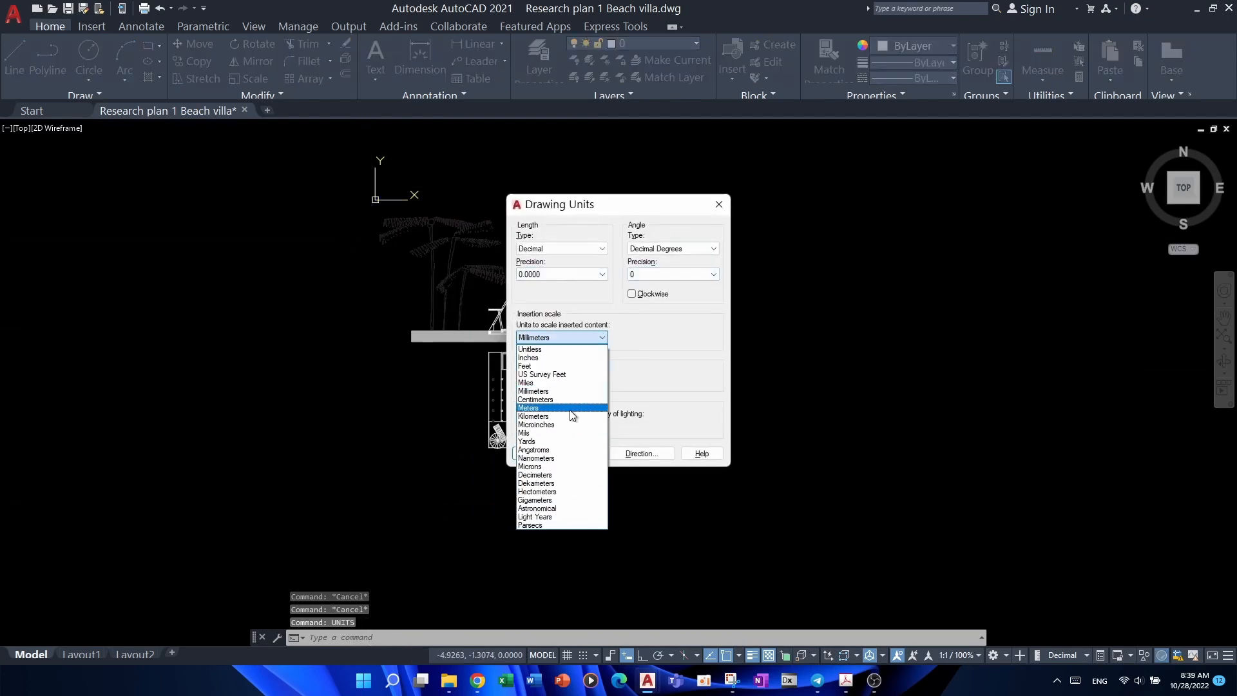
pyautogui.click(548, 389)
pyautogui.click(534, 457)
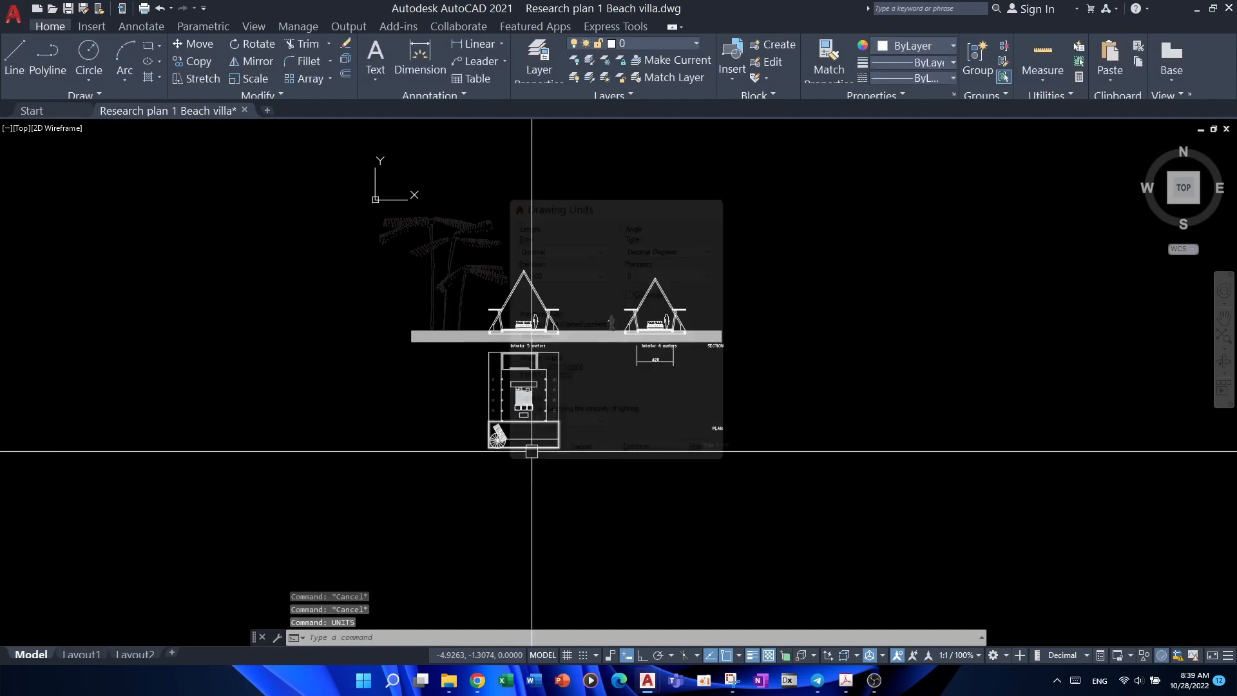
pyautogui.press('Escape')
pyautogui.scroll(-4, 598, 379)
pyautogui.click(737, 260)
pyautogui.click(490, 464)
pyautogui.moveTo(615, 424); pyautogui.dragTo(614, 364, button='middle')
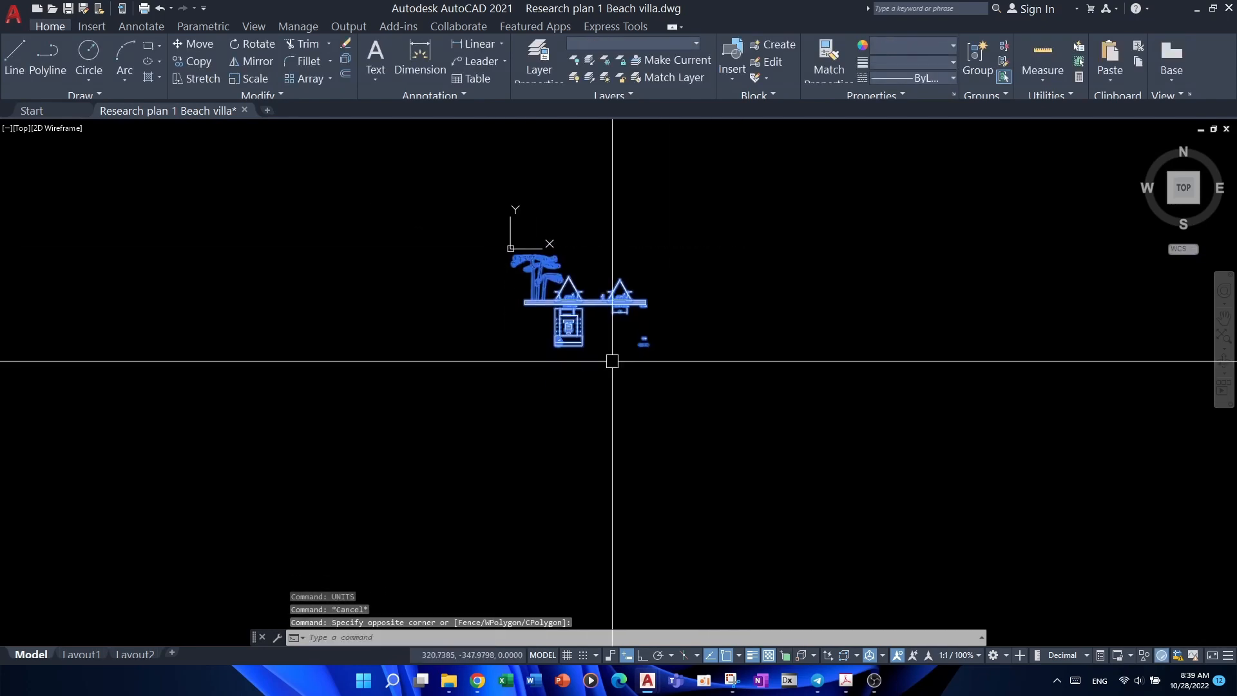
pyautogui.press('Escape')
pyautogui.press('Escape')
pyautogui.press('Escape')
pyautogui.scroll(6, 618, 335)
pyautogui.scroll(-2, 594, 276)
pyautogui.click(728, 207)
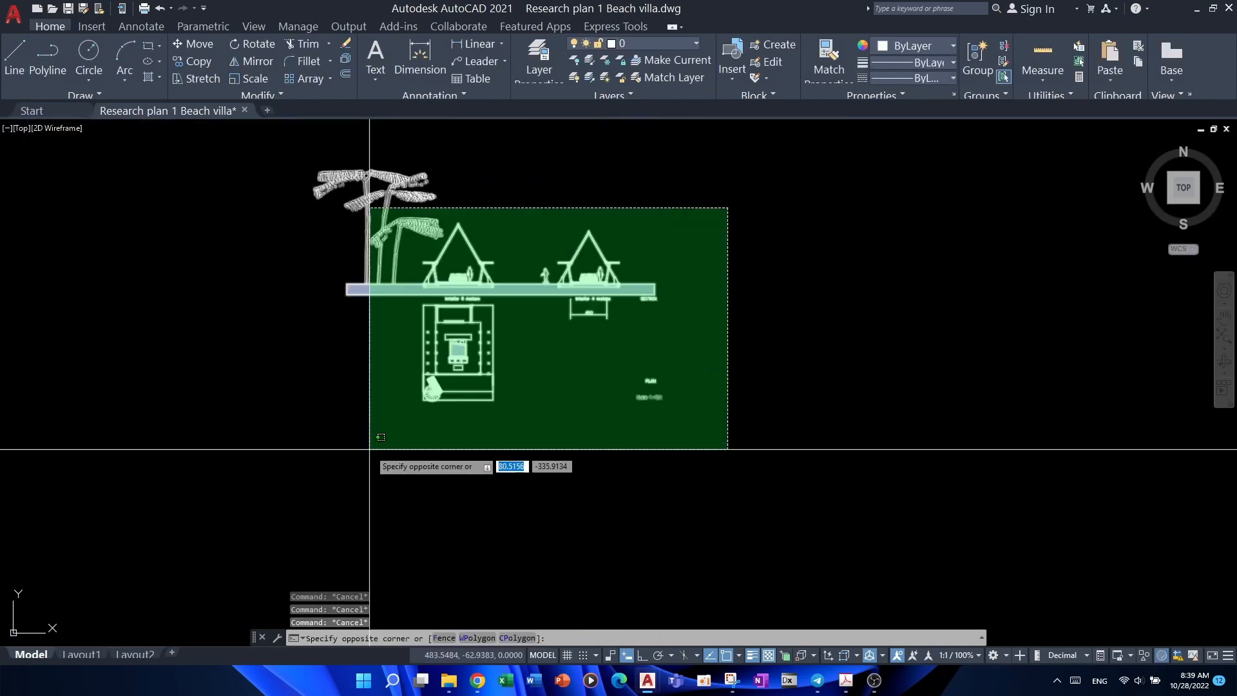
pyautogui.press('Escape')
# - Scale the entire drawing by reference, using the 420 dimension line as the reference length and 4200 as the new length
pyautogui.click(773, 150)
pyautogui.click(329, 451)
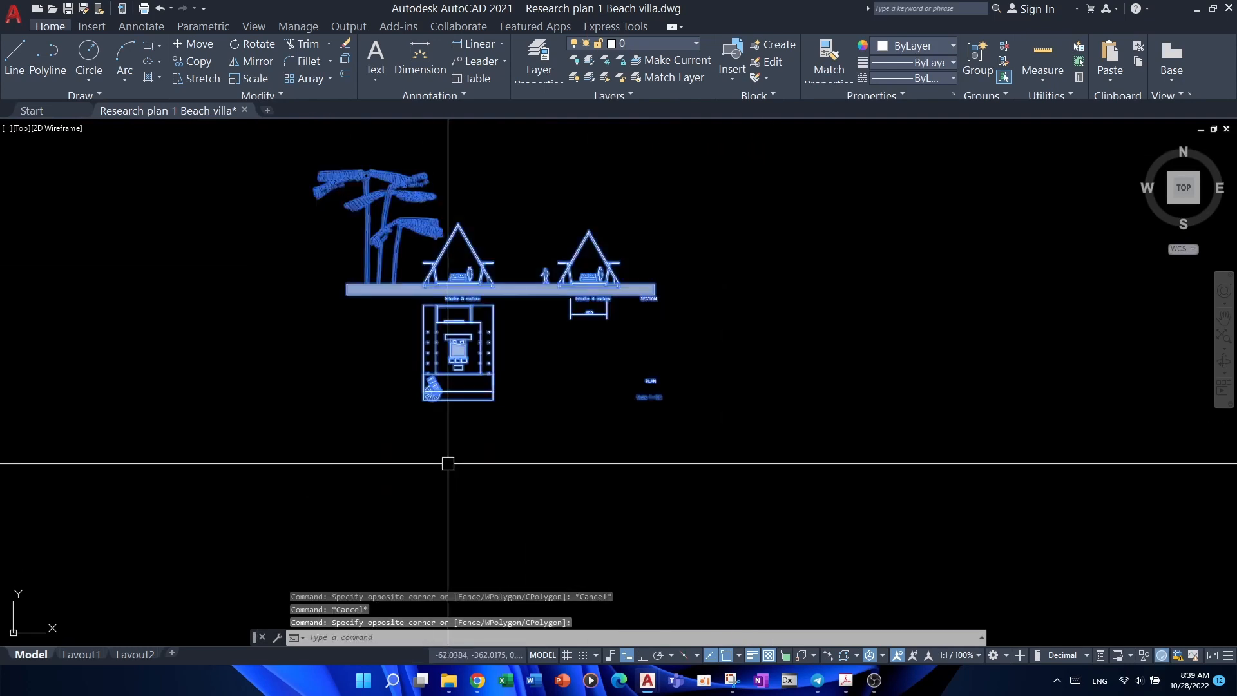
pyautogui.moveTo(436, 461); pyautogui.dragTo(411, 459, button='middle')
pyautogui.press('Return')
pyautogui.scroll(12, 561, 317)
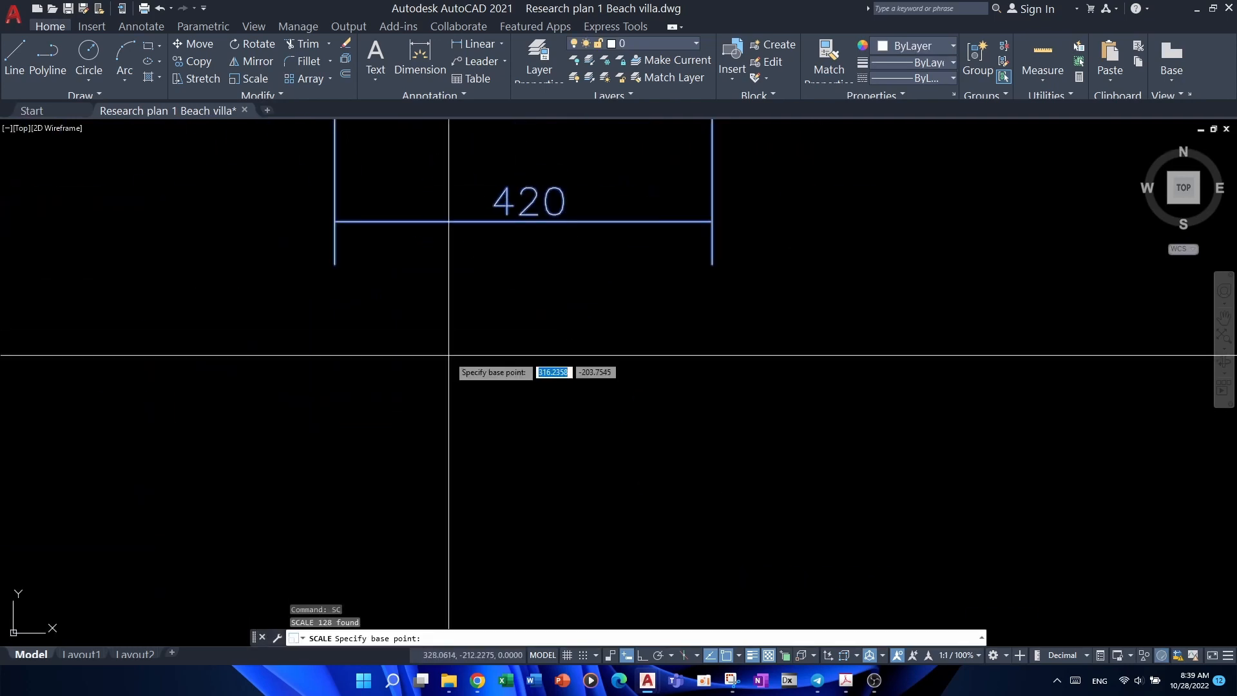
pyautogui.click(314, 249)
pyautogui.write('r')
pyautogui.press('Return')
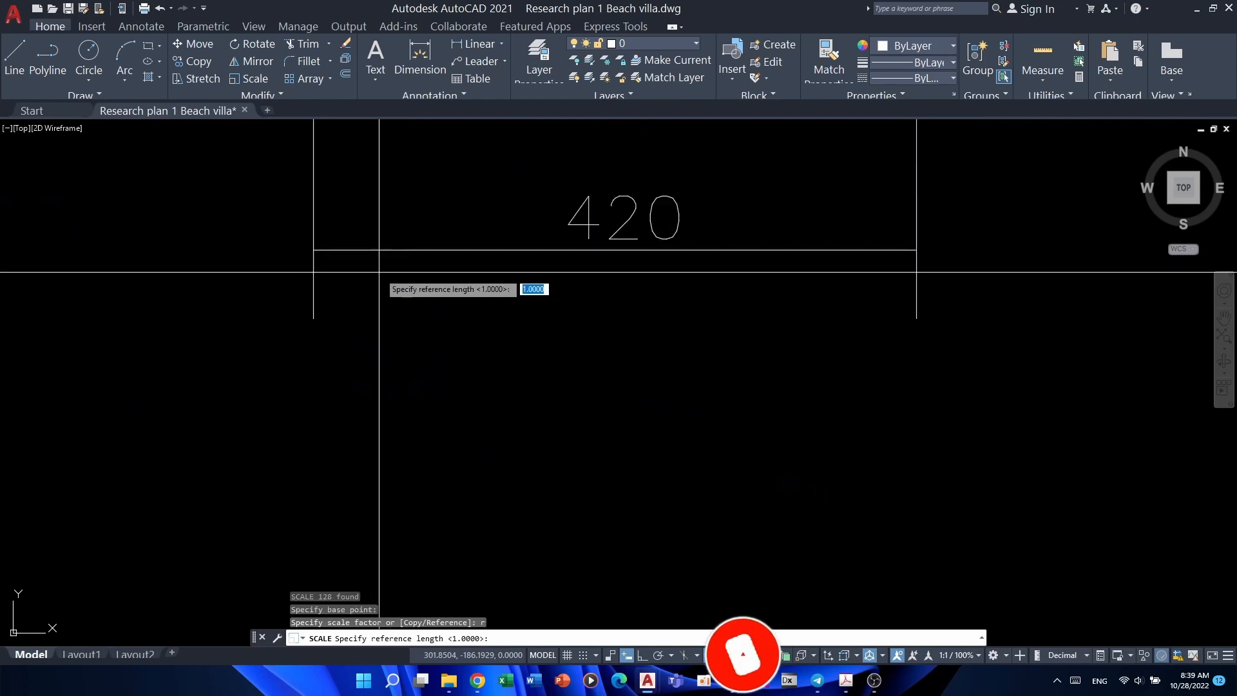
pyautogui.click(917, 249)
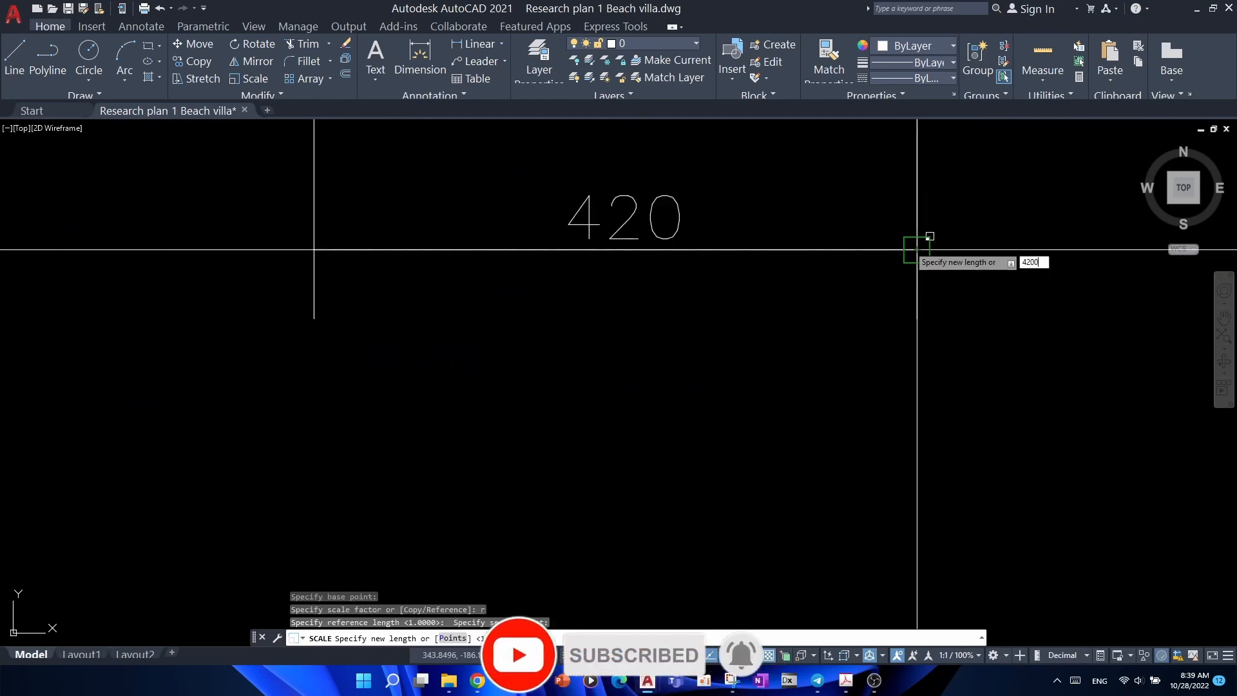
pyautogui.write('4200')
pyautogui.press('Return')
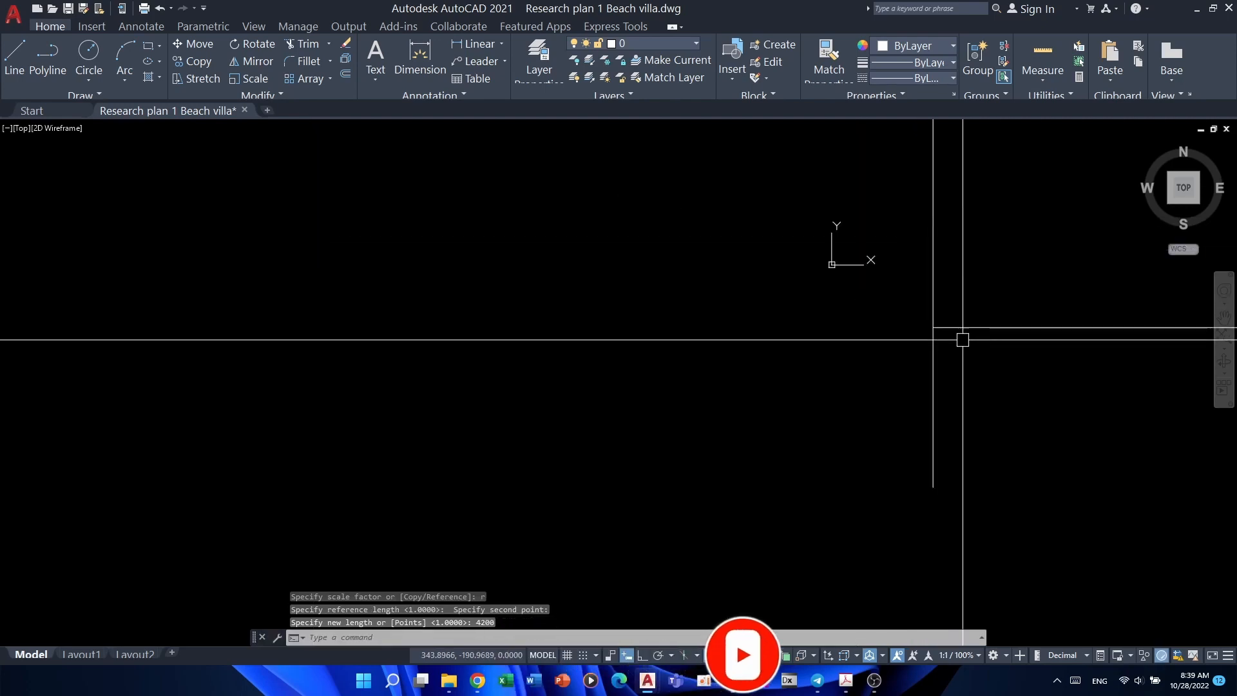
pyautogui.scroll(-10, 682, 389)
pyautogui.moveTo(639, 395); pyautogui.dragTo(660, 365, button='middle')
pyautogui.press('Escape')
pyautogui.press('Escape')
# - Move the whole scaled drawing horizontally to empty space on the positive X side of the origin
pyautogui.scroll(4, 751, 364)
pyautogui.middleClick(750, 373)
pyautogui.middleClick(749, 374)
pyautogui.scroll(-6, 748, 381)
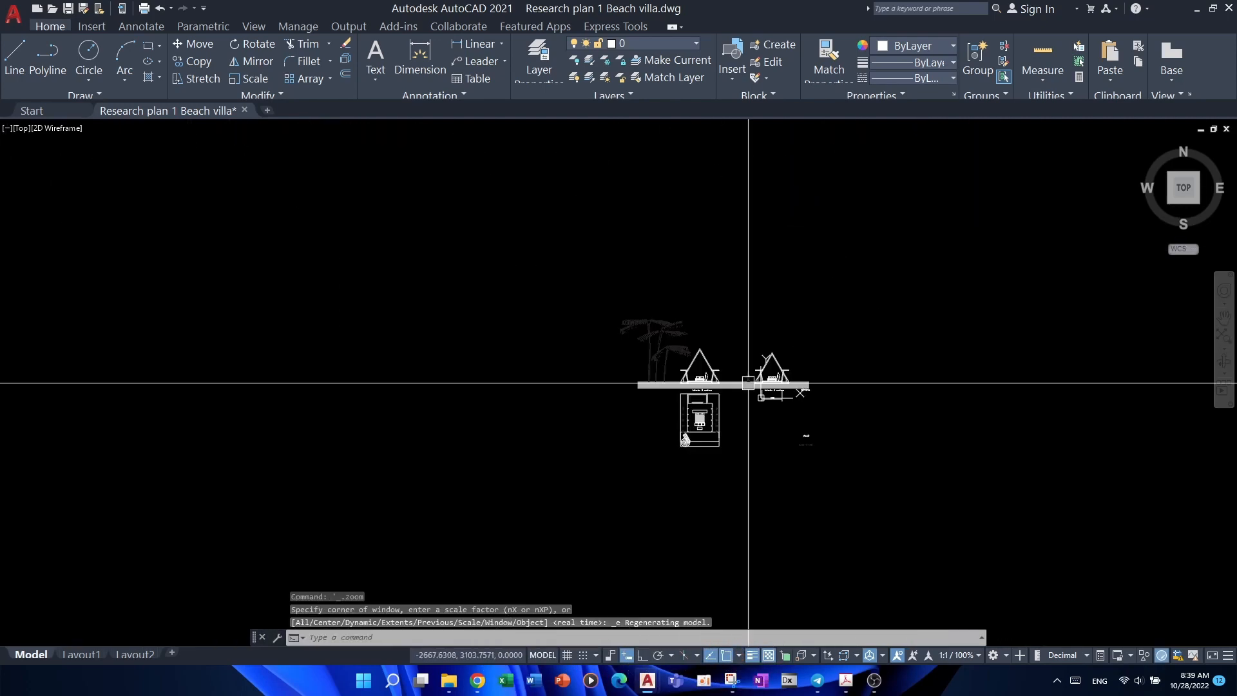
pyautogui.press('Escape')
pyautogui.click(594, 251)
pyautogui.click(888, 507)
pyautogui.moveTo(864, 482); pyautogui.dragTo(591, 481, button='middle')
pyautogui.write('m')
pyautogui.press('Return')
pyautogui.click(596, 479)
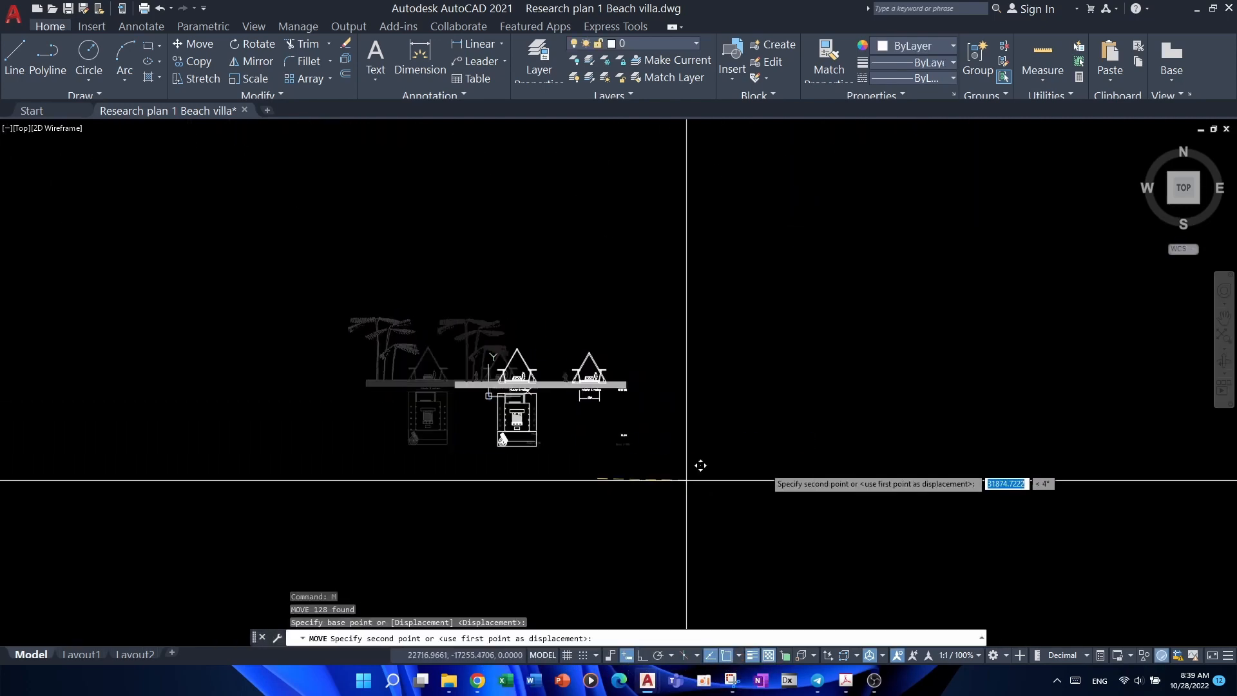
pyautogui.moveTo(806, 448); pyautogui.dragTo(584, 456, button='middle')
pyautogui.scroll(10, 793, 438)
pyautogui.press('Escape')
pyautogui.press('Escape')
pyautogui.press('Escape')
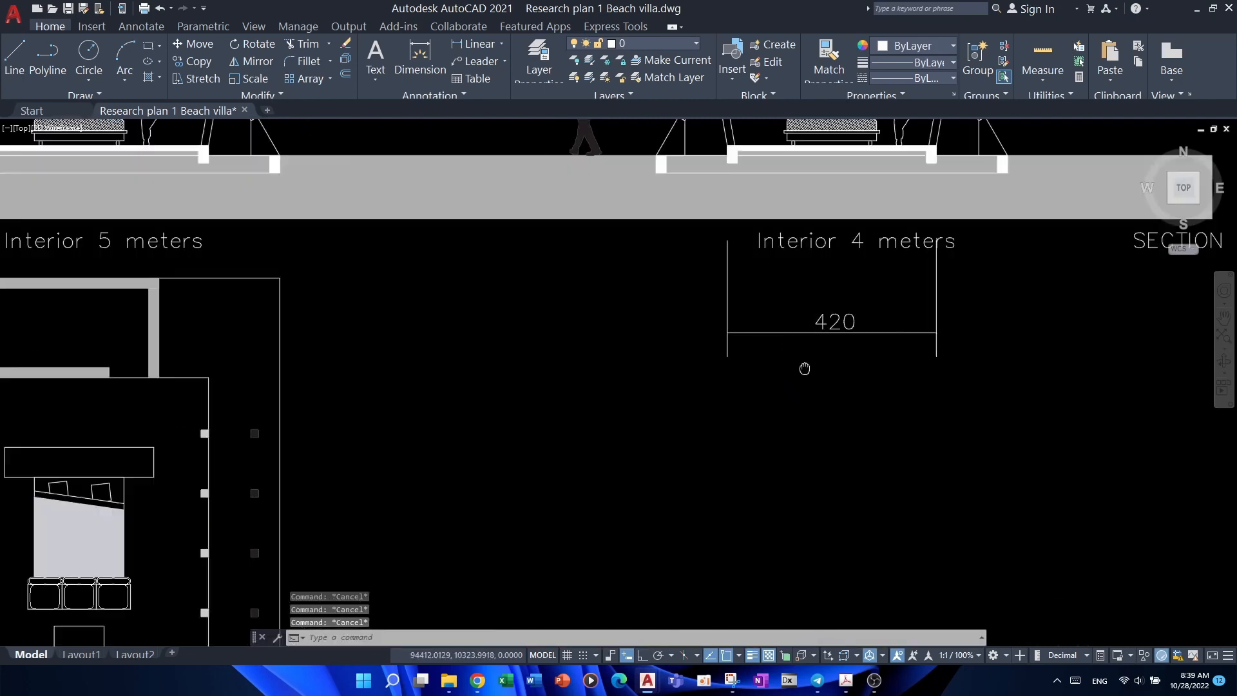
# - Examine the PLAN and Scale 1-100 labels and the section and plan of the Interior 5 meters villa
pyautogui.click(724, 236)
pyautogui.click(613, 516)
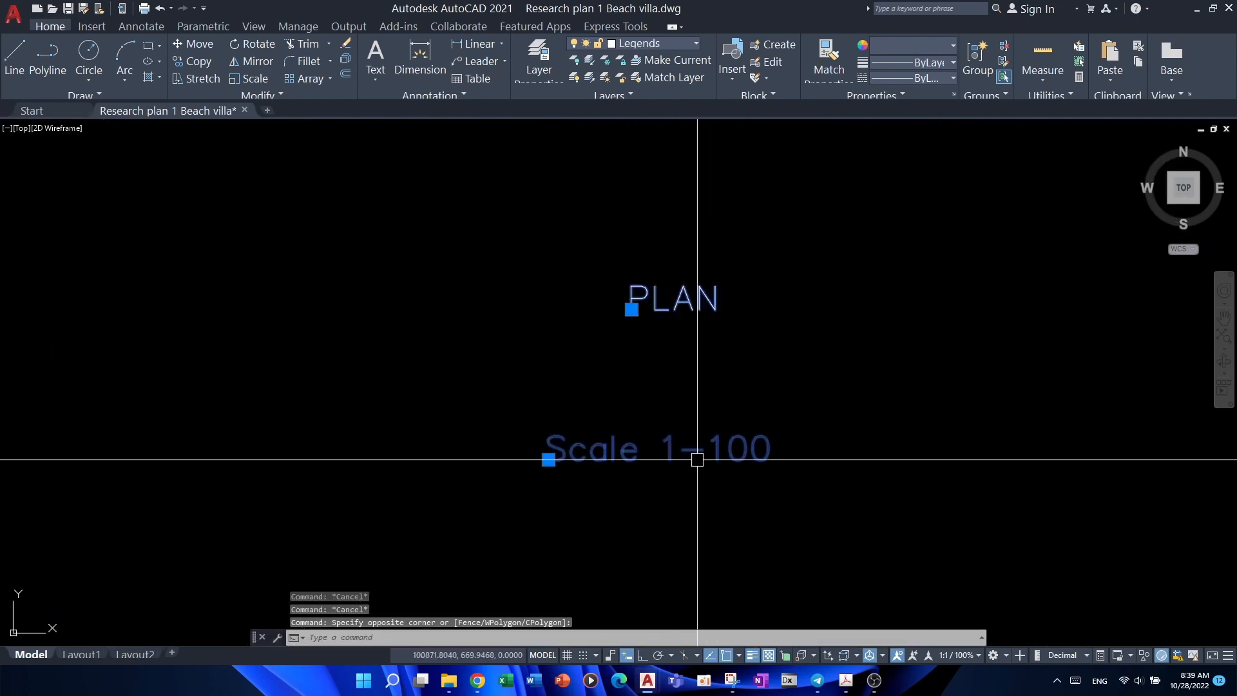
pyautogui.scroll(-8, 509, 445)
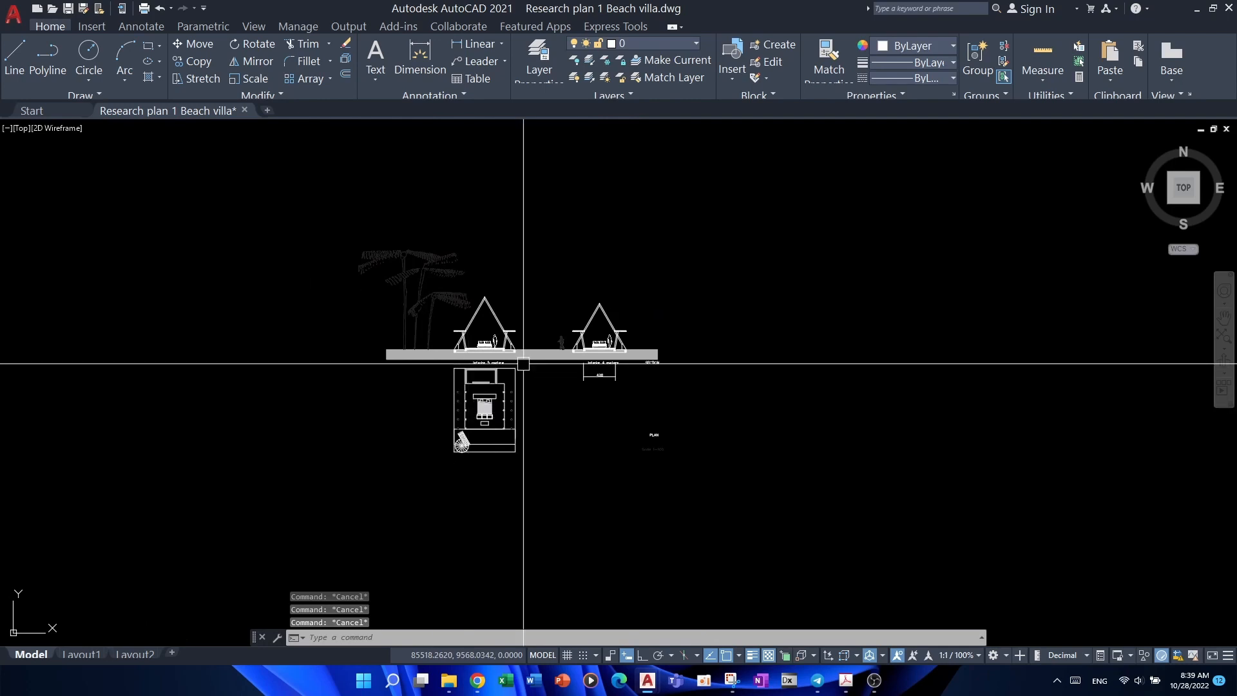
pyautogui.scroll(8, 523, 355)
pyautogui.moveTo(373, 421); pyautogui.dragTo(480, 447, button='middle')
pyautogui.moveTo(536, 482); pyautogui.dragTo(564, 420, button='middle')
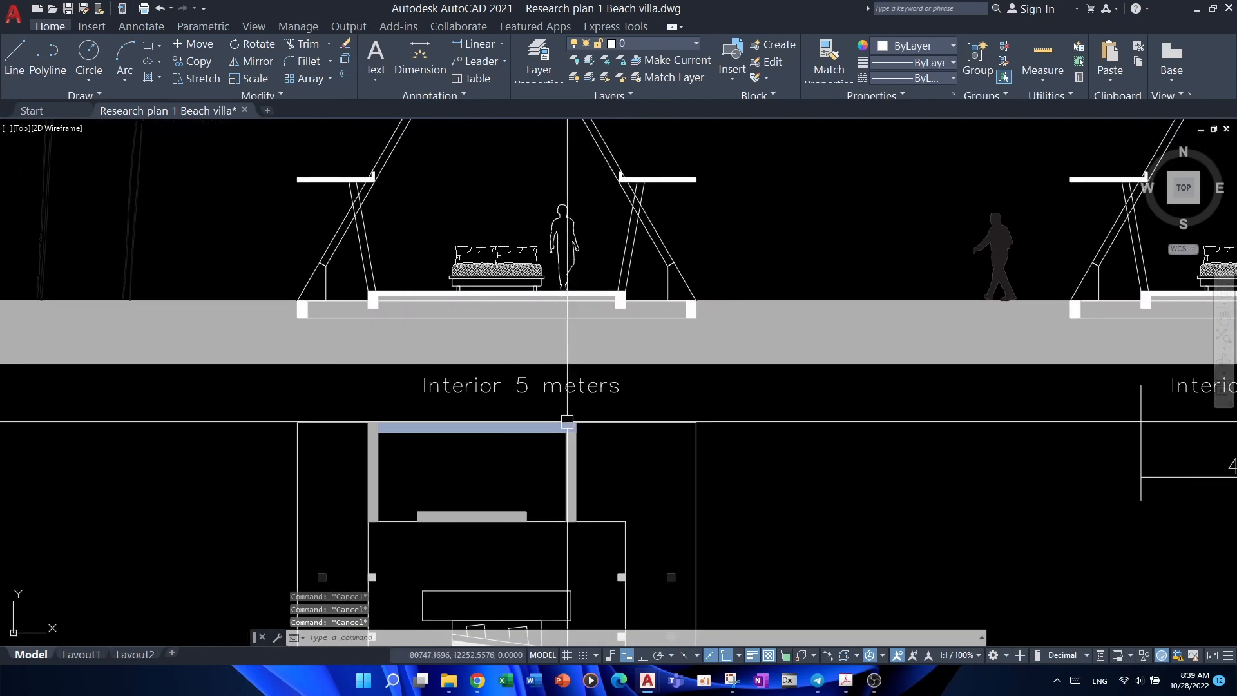
pyautogui.scroll(-6, 567, 422)
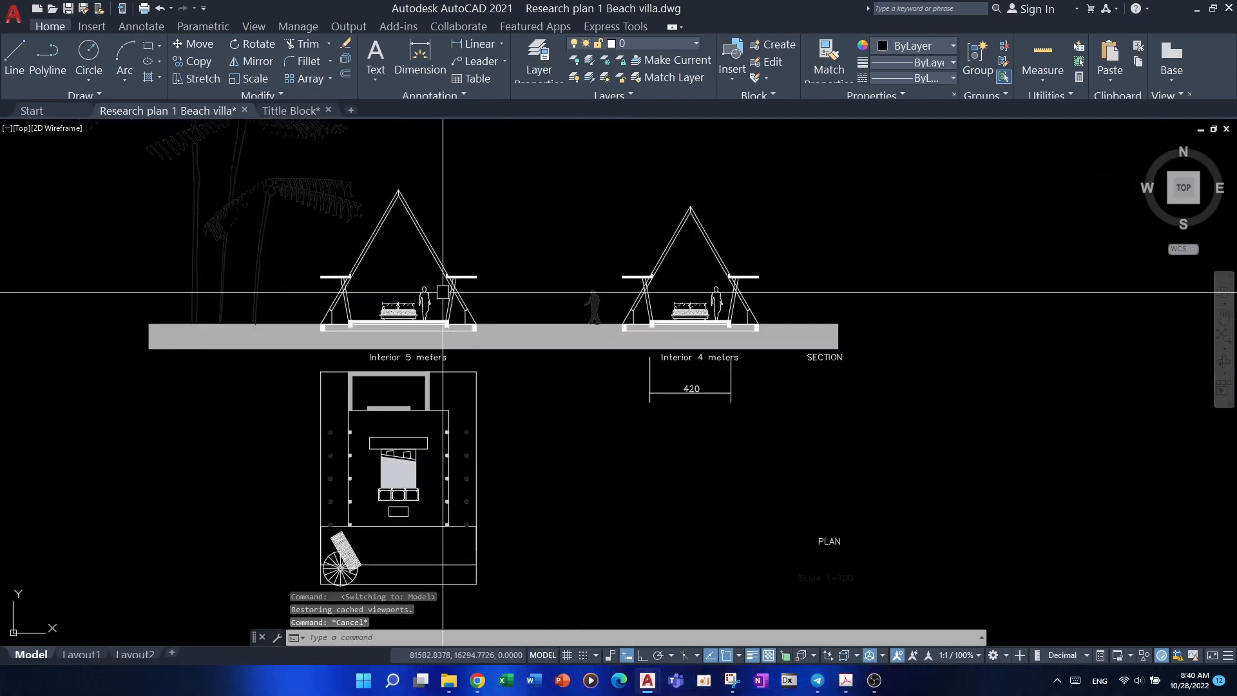
pyautogui.scroll(2, 443, 291)
pyautogui.click(456, 280)
pyautogui.scroll(-8, 487, 344)
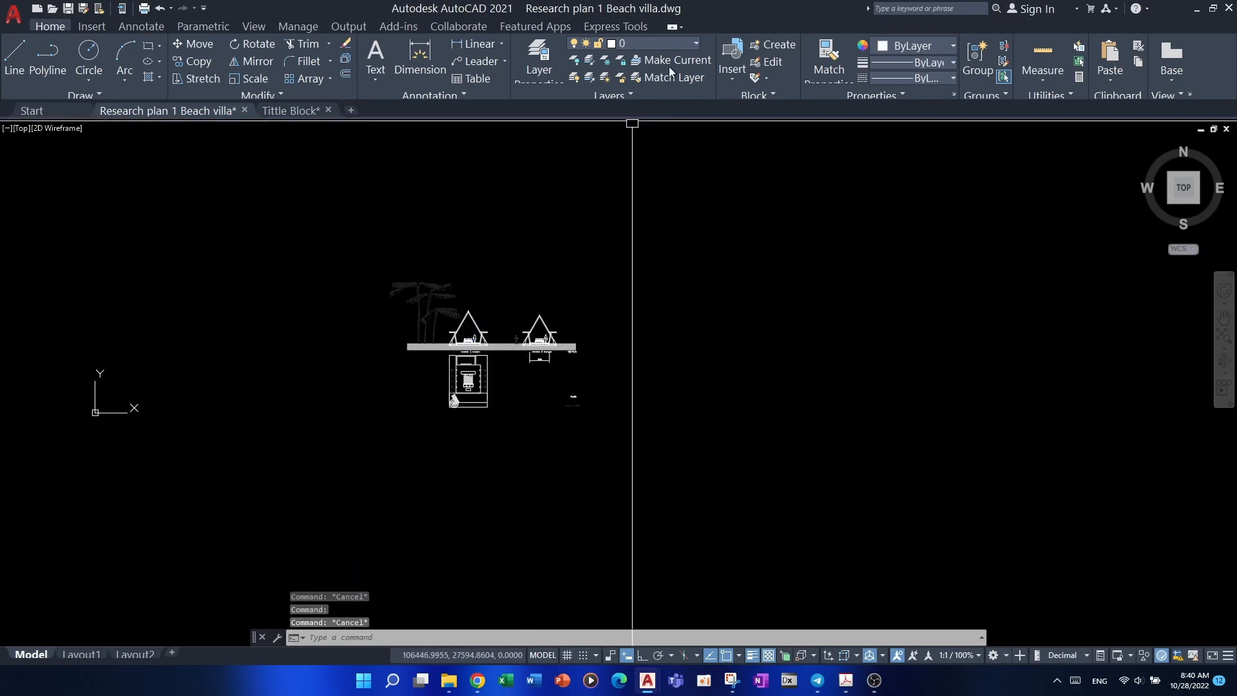
# - Set the colour of all layers to index colour 8
pyautogui.click(533, 59)
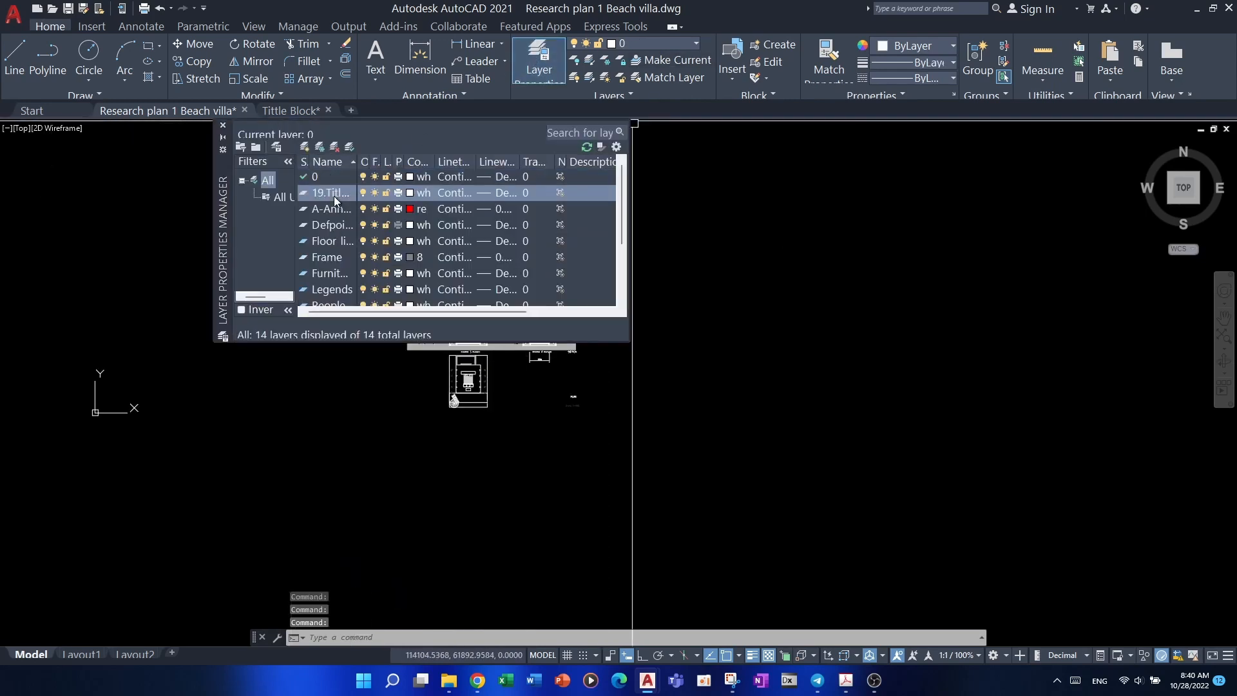
pyautogui.rightClick(335, 201)
pyautogui.click(418, 457)
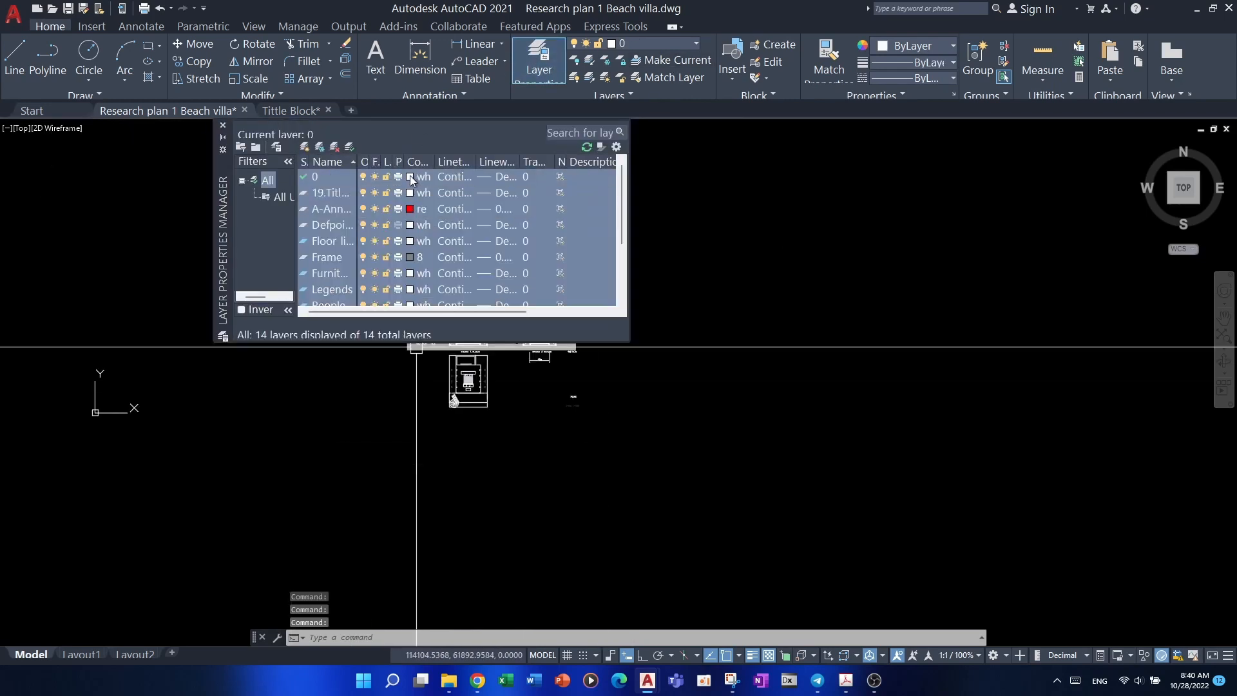
pyautogui.click(410, 176)
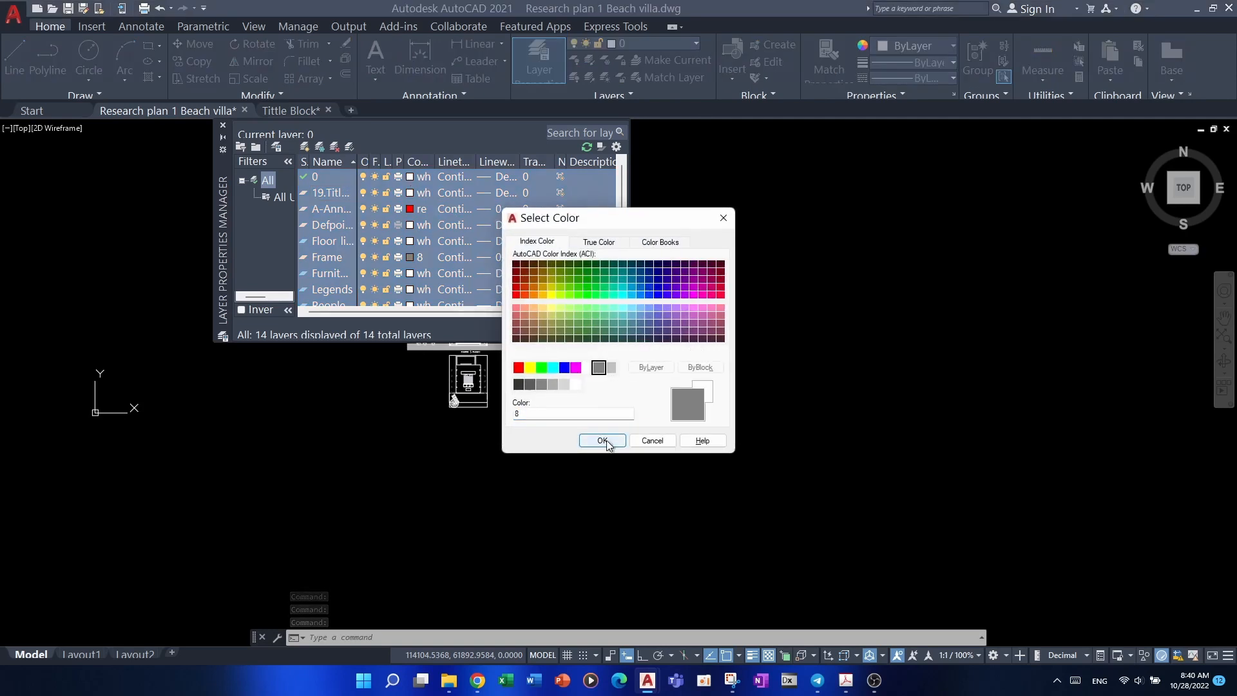
pyautogui.click(602, 441)
pyautogui.click(220, 126)
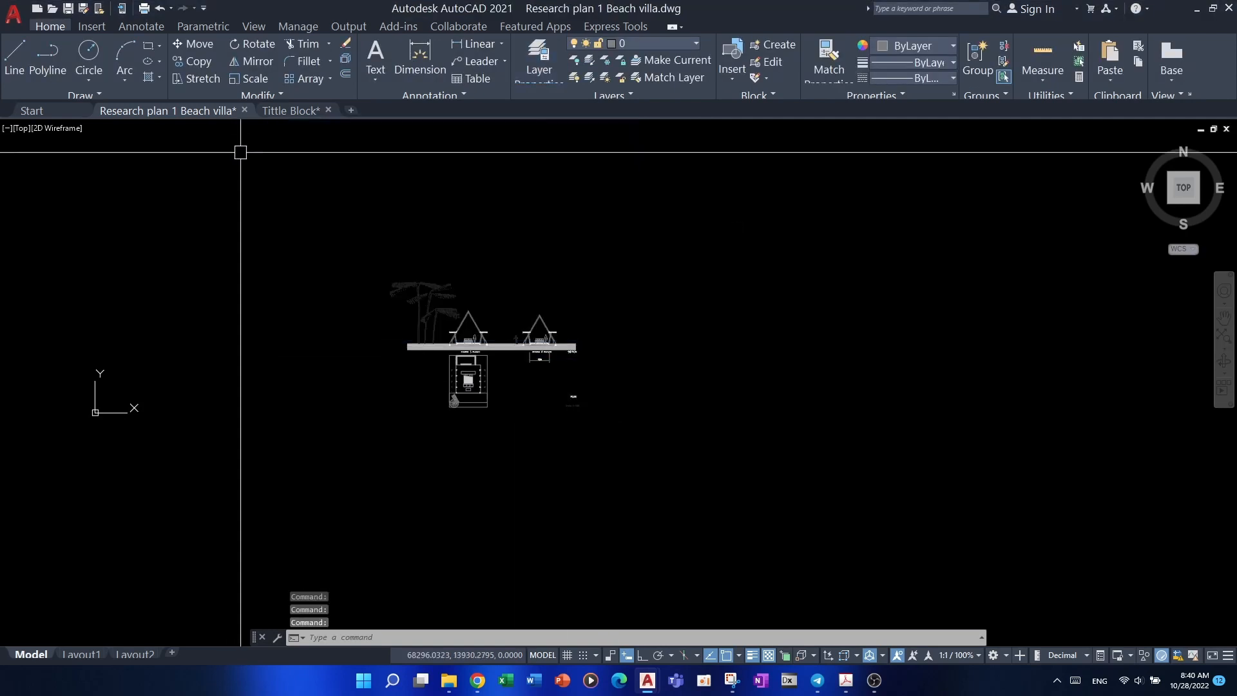
# - Inspect the Interior 5 meters section and its ground hatch to check the applied layer colour
pyautogui.scroll(6, 486, 376)
pyautogui.moveTo(437, 207)
pyautogui.mouseDown(button='middle')
pyautogui.moveTo(446, 242)
pyautogui.moveTo(431, 320)
pyautogui.mouseUp(button='middle')
pyautogui.scroll(2, 409, 422)
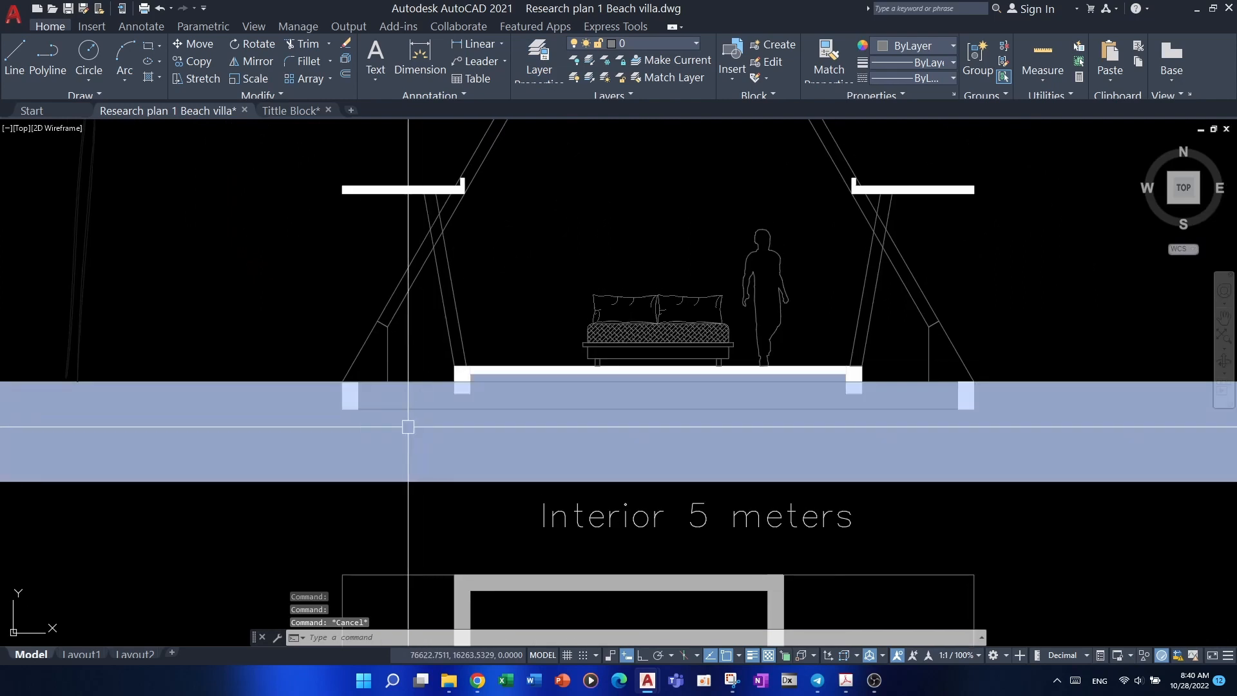
pyautogui.click(396, 444)
pyautogui.scroll(-4, 411, 432)
pyautogui.press('Escape')
pyautogui.press('Escape')
# - Override the colour of all drawing objects with index colour 8
pyautogui.scroll(-10, 480, 423)
pyautogui.moveTo(494, 422); pyautogui.dragTo(553, 382, button='middle')
pyautogui.click(644, 307)
pyautogui.click(413, 460)
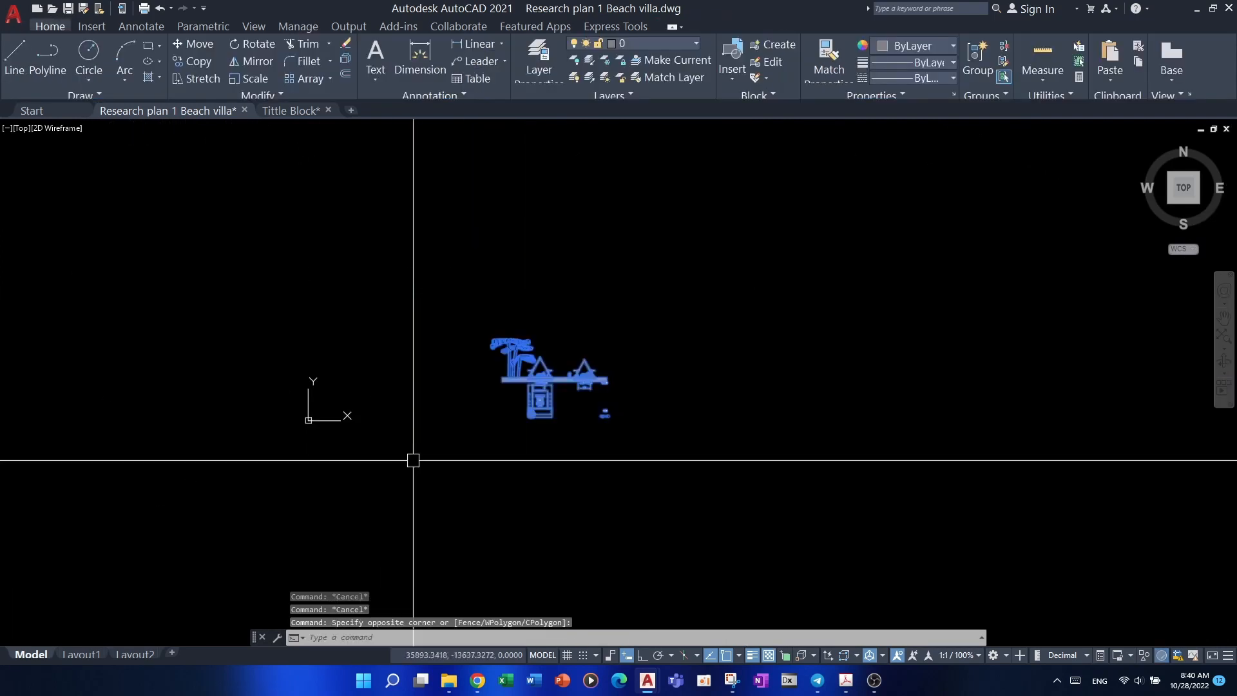
pyautogui.click(910, 47)
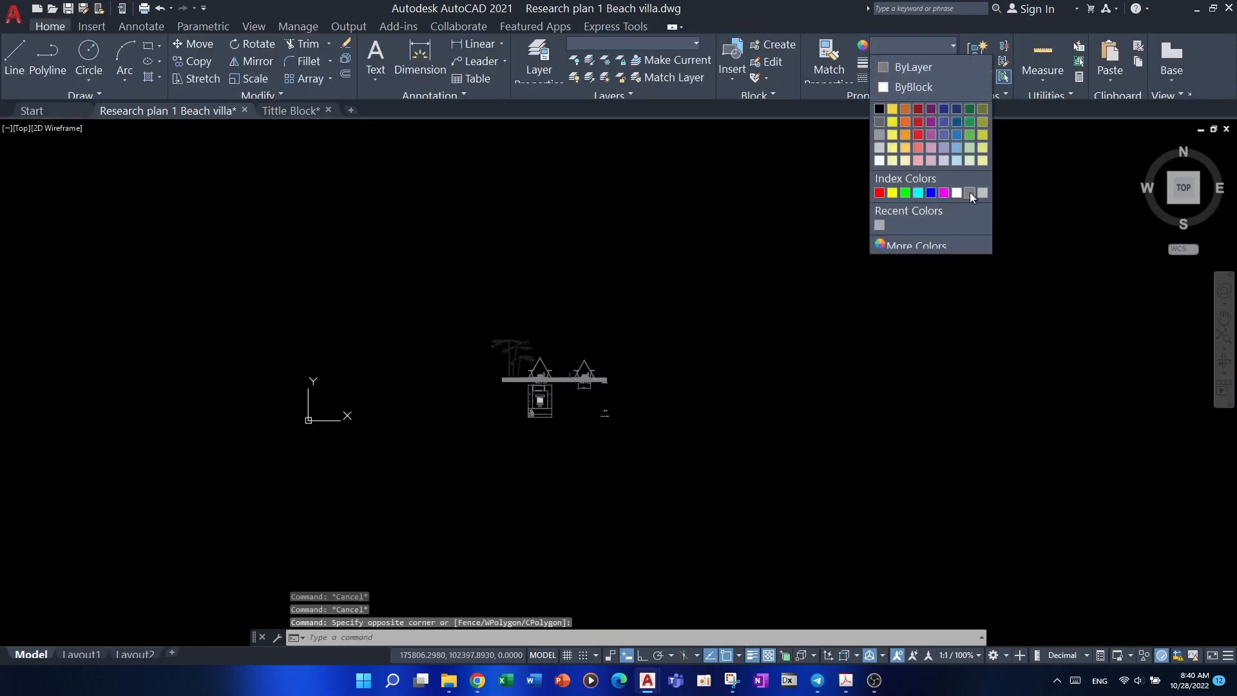
pyautogui.click(969, 192)
pyautogui.press('Escape')
# - Open the plan's bed block, block 412, in the Block Editor
pyautogui.scroll(8, 622, 359)
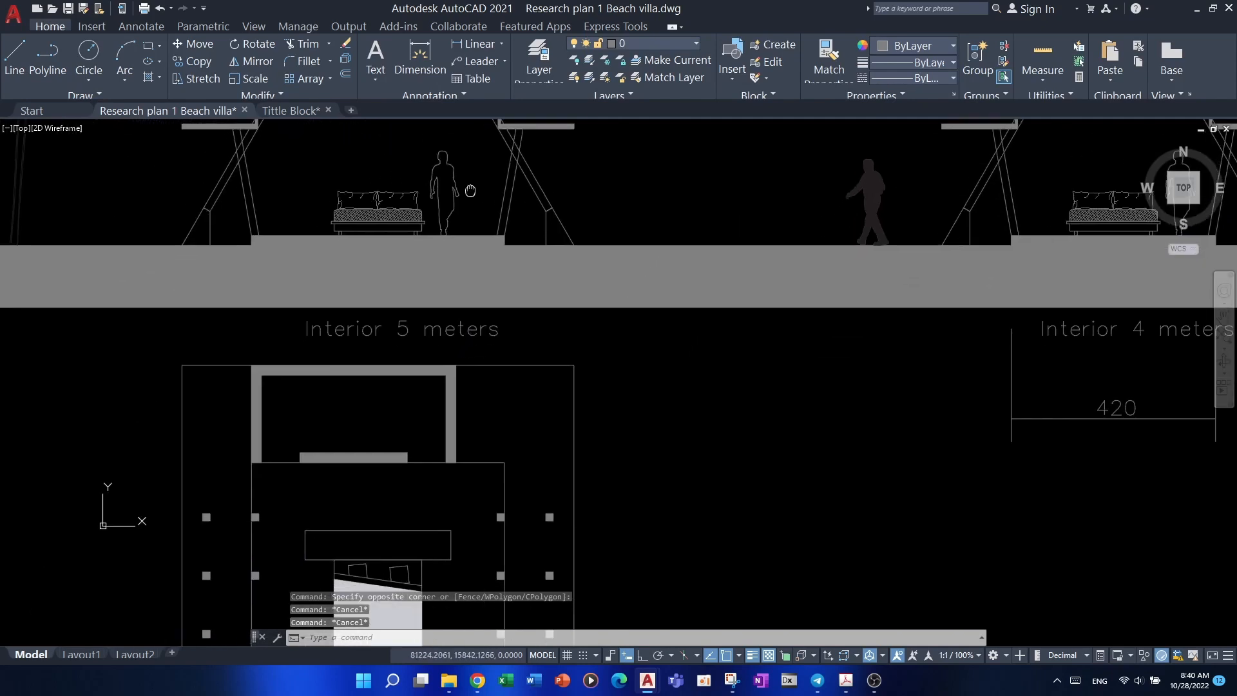
pyautogui.moveTo(411, 429); pyautogui.dragTo(478, 131, button='middle')
pyautogui.scroll(-2, 400, 423)
pyautogui.scroll(2, 401, 422)
pyautogui.click(447, 282)
pyautogui.scroll(4, 448, 287)
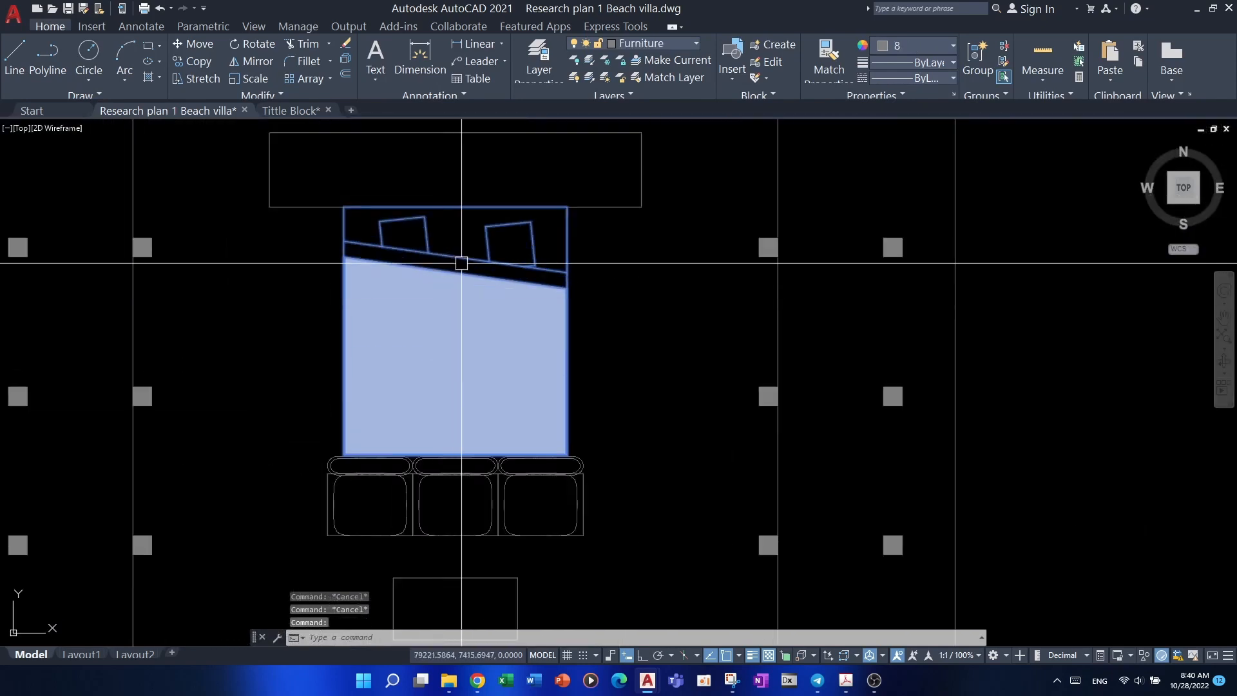
pyautogui.doubleClick(464, 252)
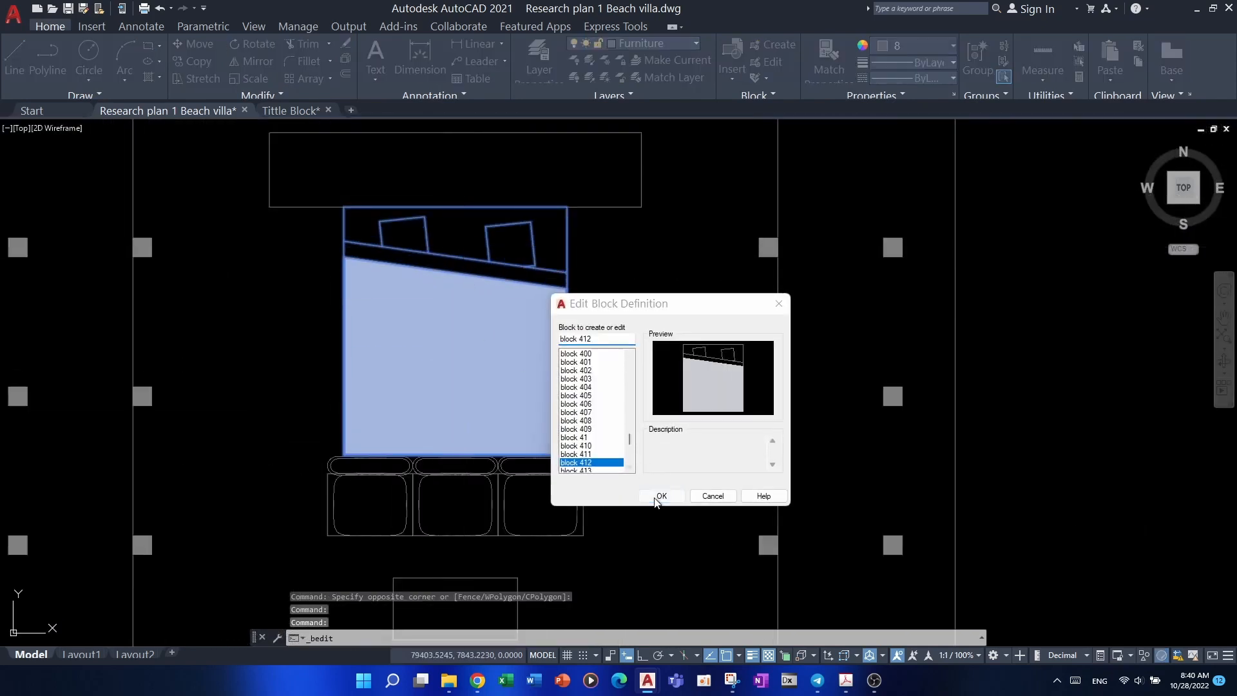
pyautogui.click(660, 497)
# - Recolour the bed block's solid hatch to grey and save the changes while closing the Block Editor
pyautogui.click(592, 384)
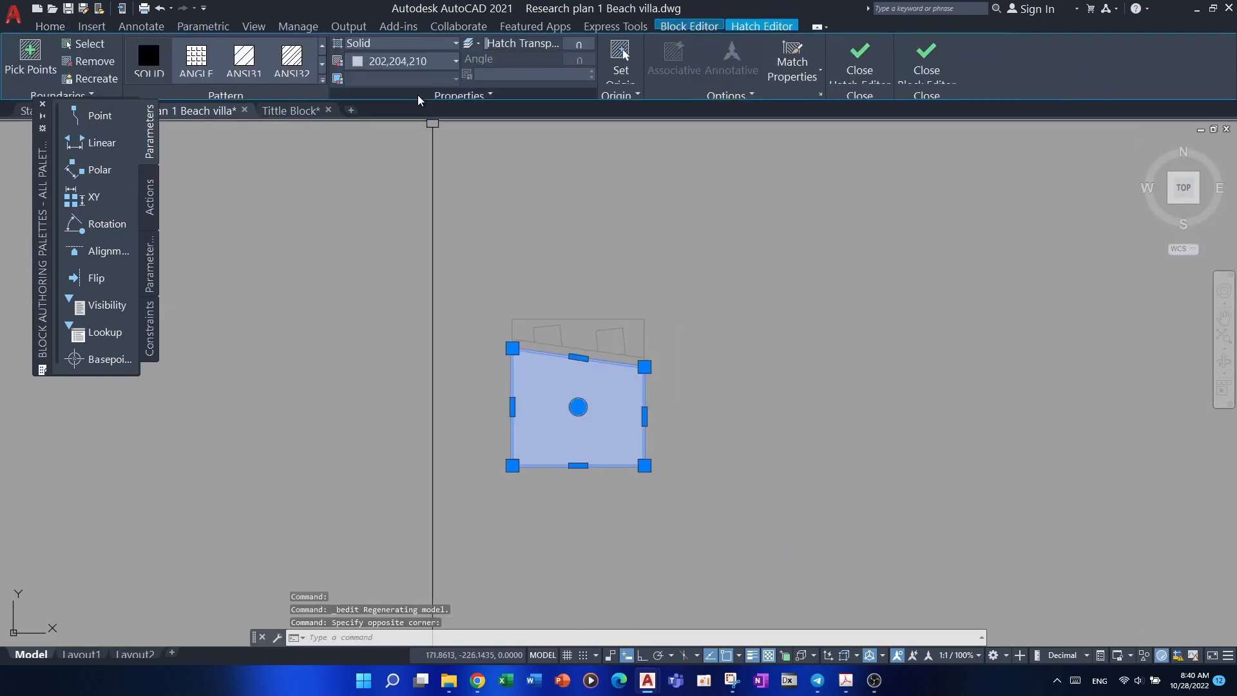
pyautogui.click(436, 60)
pyautogui.click(440, 207)
pyautogui.press('Escape')
pyautogui.press('Escape')
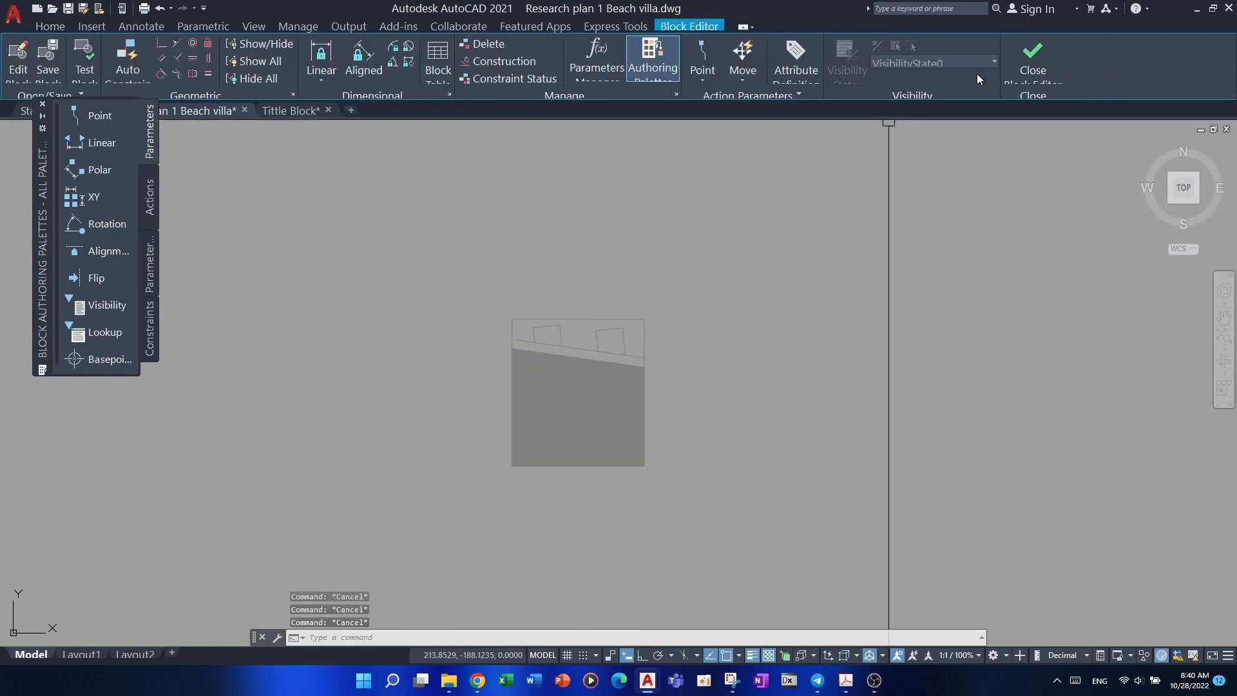
pyautogui.click(1032, 62)
pyautogui.click(633, 310)
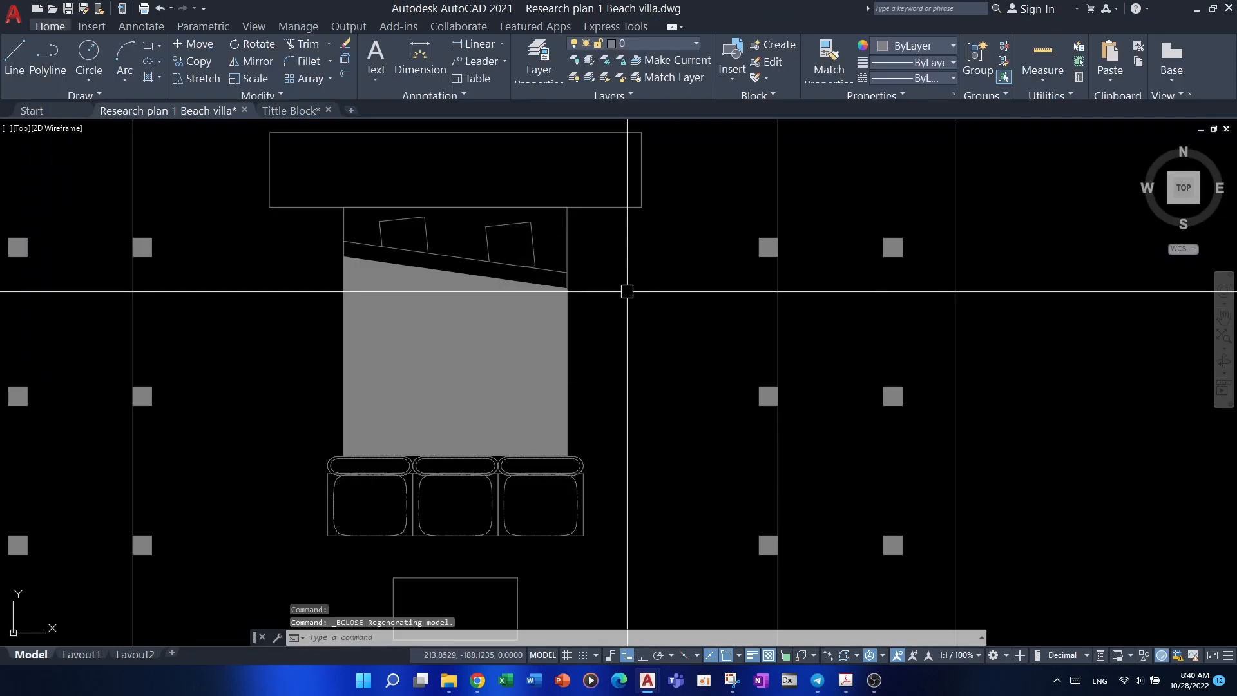
# - Erase the PLAN and Scale 1-100 text labels
pyautogui.scroll(-4, 526, 417)
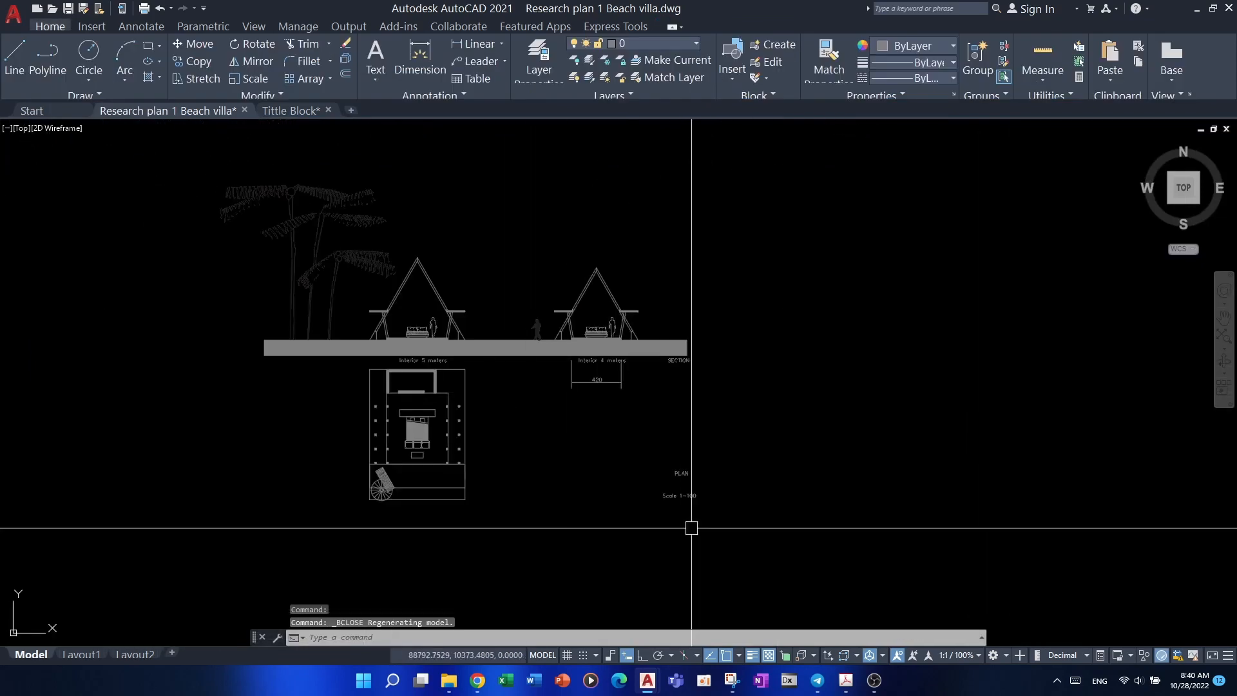
pyautogui.scroll(3, 720, 529)
pyautogui.click(690, 367)
pyautogui.click(553, 462)
pyautogui.moveTo(555, 460); pyautogui.dragTo(574, 437, button='middle')
pyautogui.write('e')
pyautogui.press('Return')
pyautogui.press('Escape')
pyautogui.moveTo(382, 404)
pyautogui.mouseDown(button='middle')
pyautogui.moveTo(400, 422)
pyautogui.moveTo(499, 429)
pyautogui.mouseUp(button='middle')
pyautogui.press('Escape')
# - Erase the 420 dimension text, its dimension line and its extension lines below the Interior 4 meters section
pyautogui.scroll(-4, 499, 430)
pyautogui.scroll(4, 367, 305)
pyautogui.moveTo(688, 312); pyautogui.dragTo(667, 323, button='middle')
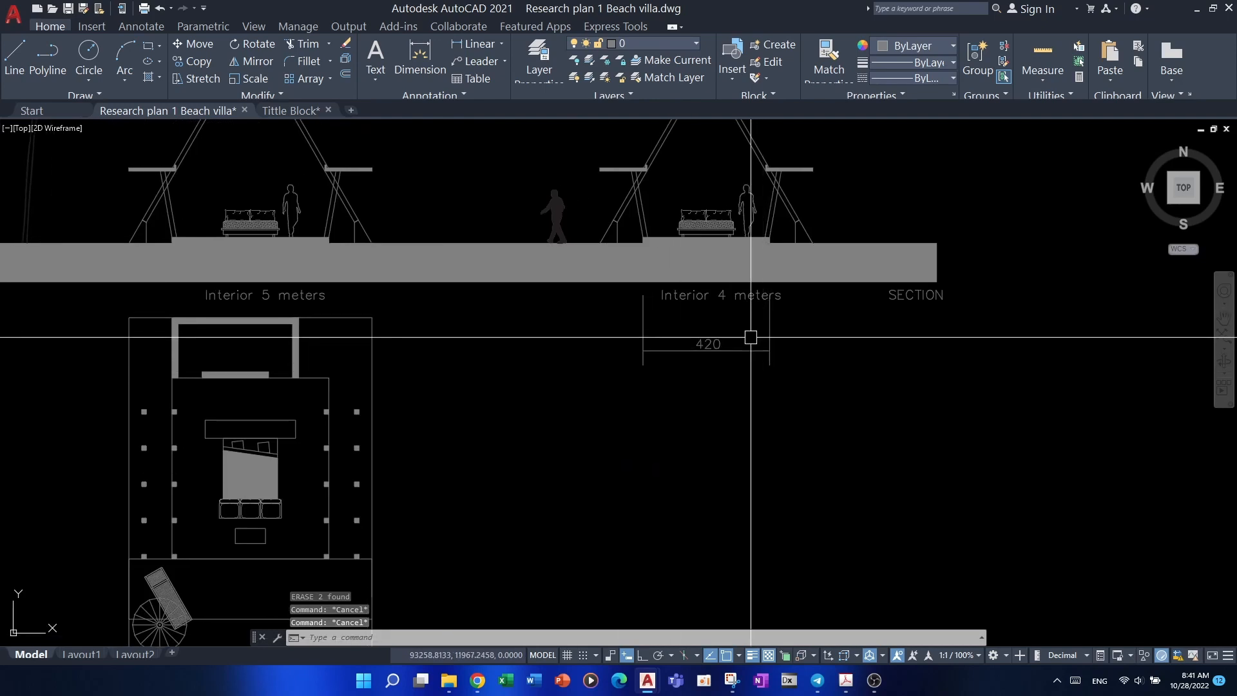
pyautogui.click(751, 337)
pyautogui.click(714, 383)
pyautogui.write('e')
pyautogui.click(830, 352)
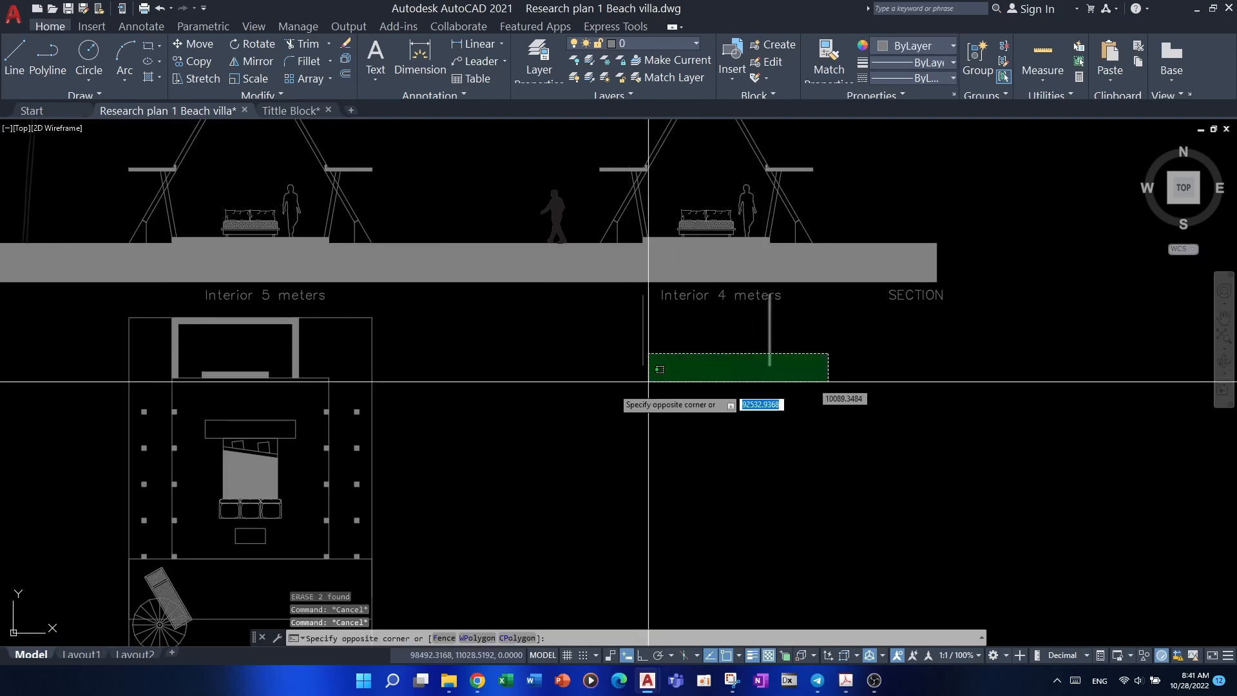
pyautogui.click(623, 384)
pyautogui.write('e')
pyautogui.press('Return')
pyautogui.moveTo(598, 386); pyautogui.dragTo(610, 406, button='middle')
pyautogui.press('Escape')
pyautogui.press('Escape')
pyautogui.moveTo(364, 395)
pyautogui.mouseDown(button='middle')
pyautogui.moveTo(525, 251)
pyautogui.moveTo(544, 295)
pyautogui.mouseUp(button='middle')
pyautogui.scroll(4, 425, 499)
pyautogui.scroll(-2, 425, 499)
pyautogui.scroll(-3, 505, 437)
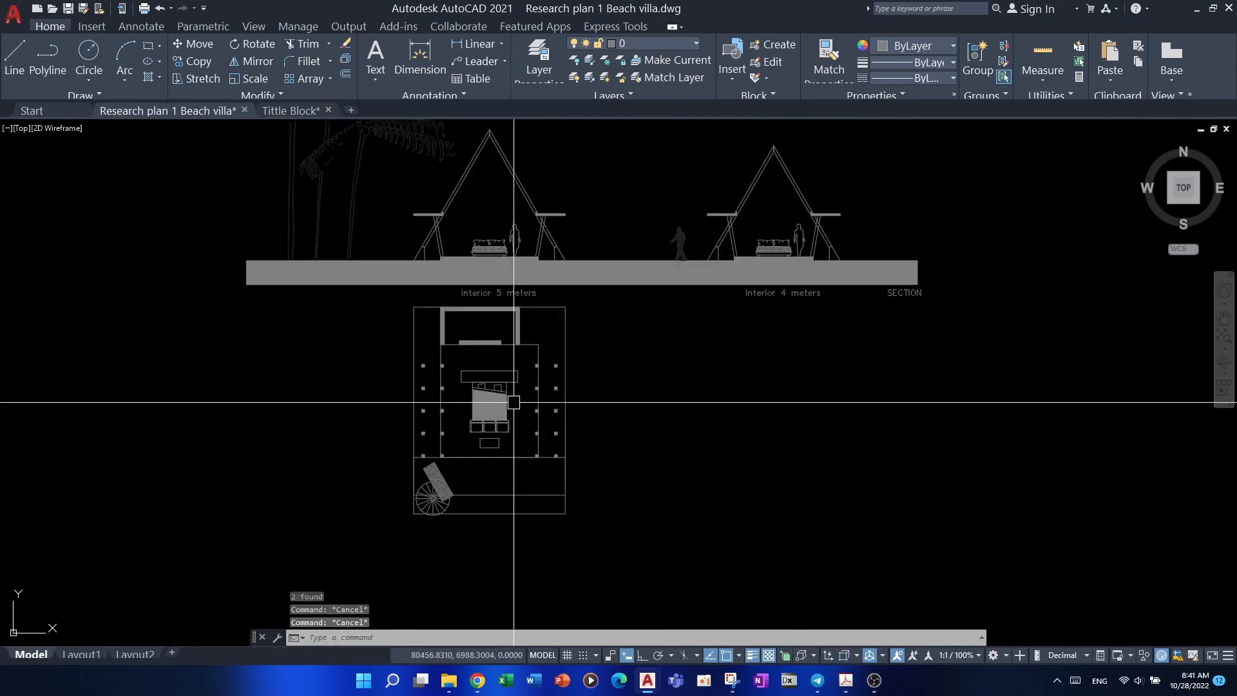
# - Try to define the whole floor plan as a block named groun
pyautogui.press('Escape')
pyautogui.press('Escape')
pyautogui.scroll(4, 388, 293)
pyautogui.scroll(-6, 442, 290)
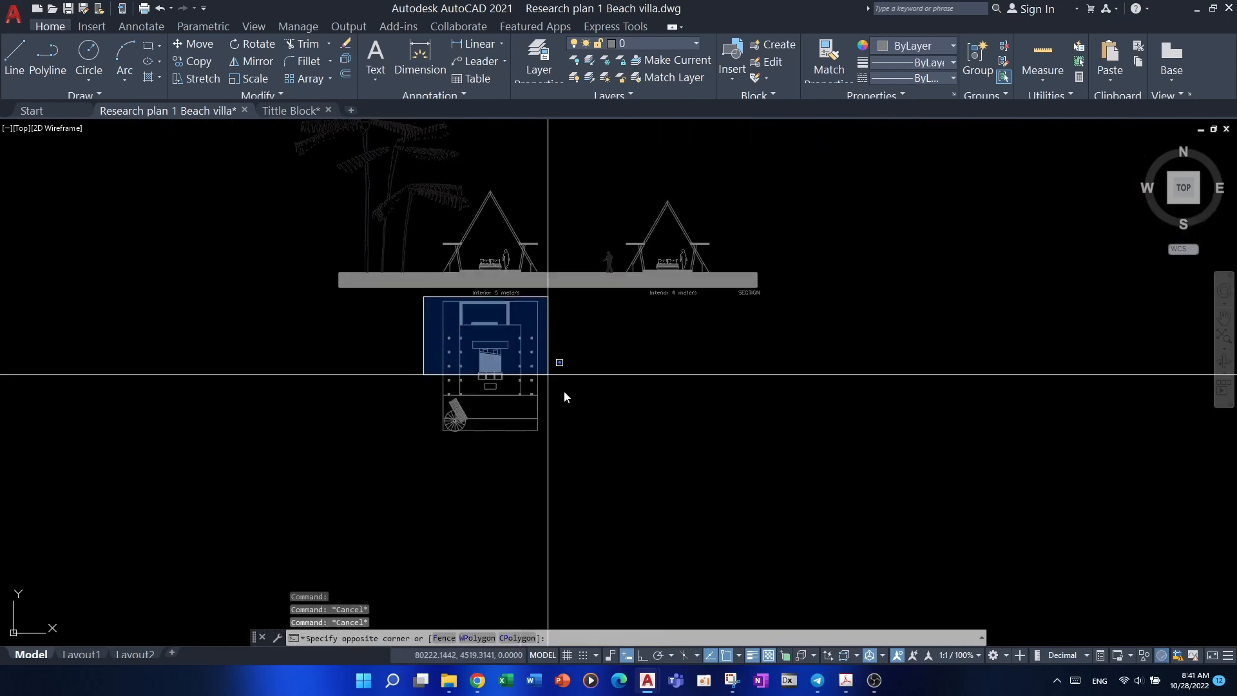
pyautogui.click(576, 434)
pyautogui.moveTo(578, 423); pyautogui.dragTo(542, 385, button='middle')
pyautogui.write('b')
pyautogui.press('Return')
pyautogui.write('dfd')
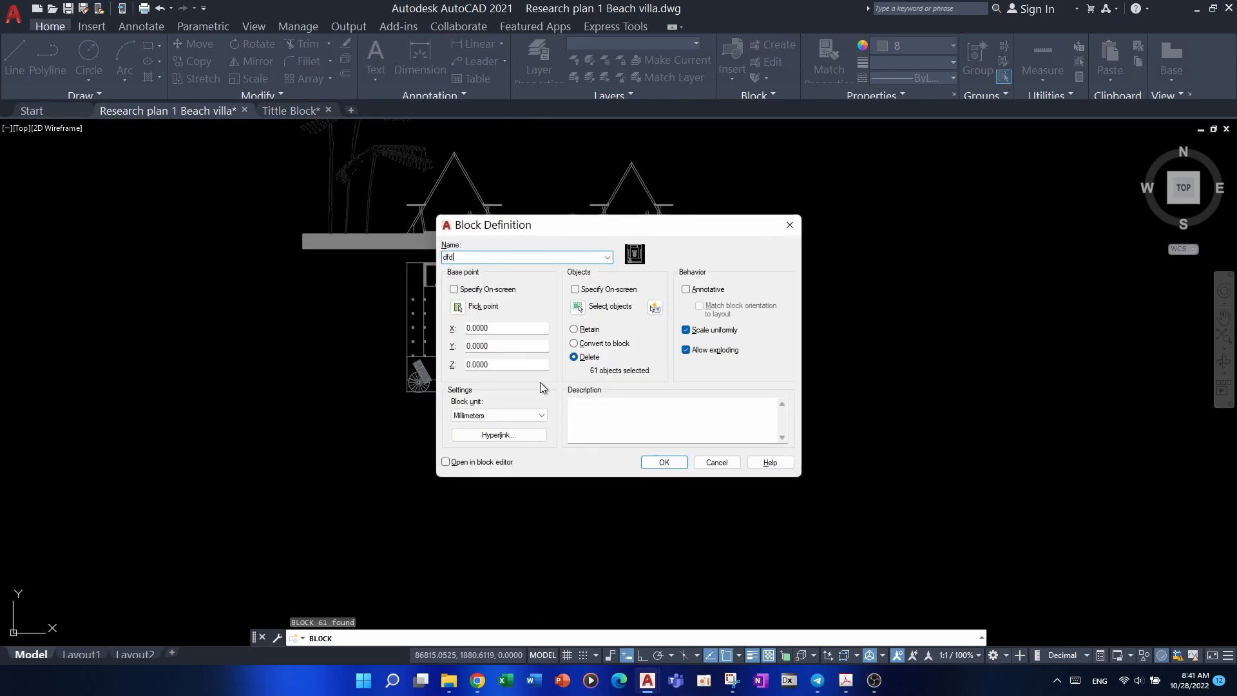
pyautogui.press('BackSpace')
pyautogui.press('BackSpace')
pyautogui.press('BackSpace')
pyautogui.write('groun')
pyautogui.click(663, 463)
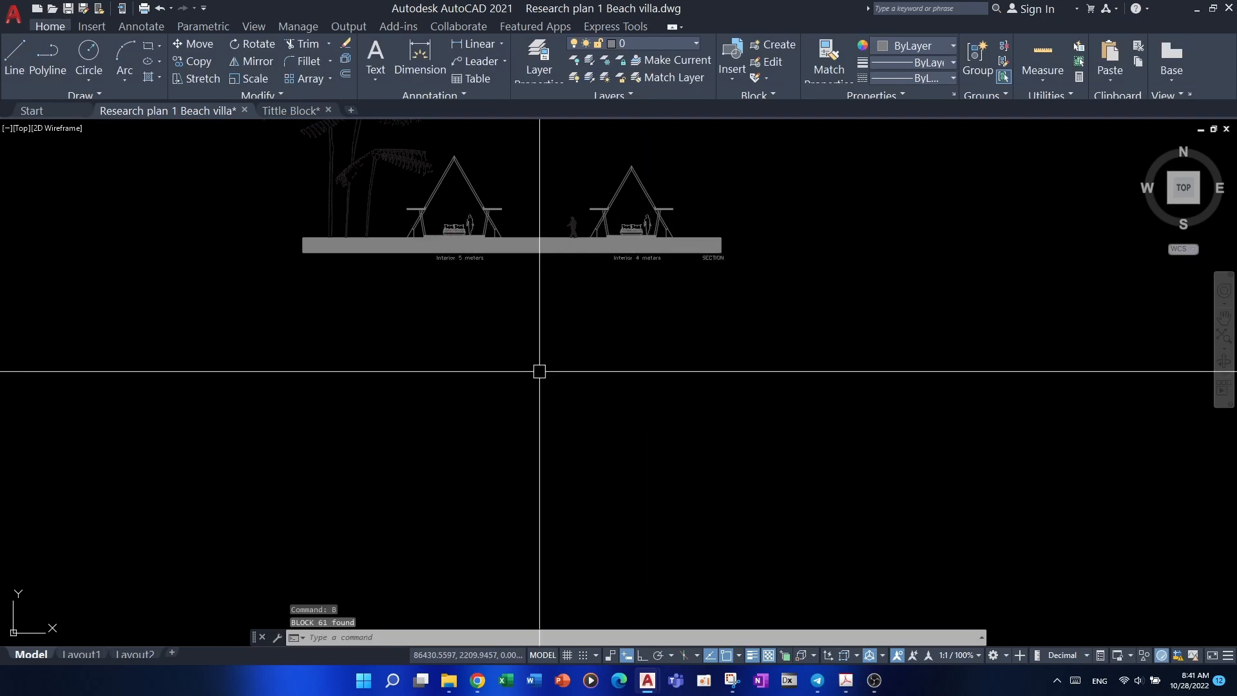
# - Undo the block definition of the floor plan
pyautogui.hotkey('ctrl', 'z')
pyautogui.hotkey('ctrl', 'z')
pyautogui.click(468, 344)
pyautogui.press('Escape')
pyautogui.press('Escape')
pyautogui.press('Escape')
pyautogui.scroll(2, 471, 346)
pyautogui.moveTo(542, 368); pyautogui.dragTo(582, 392, button='middle')
pyautogui.click(1209, 592)
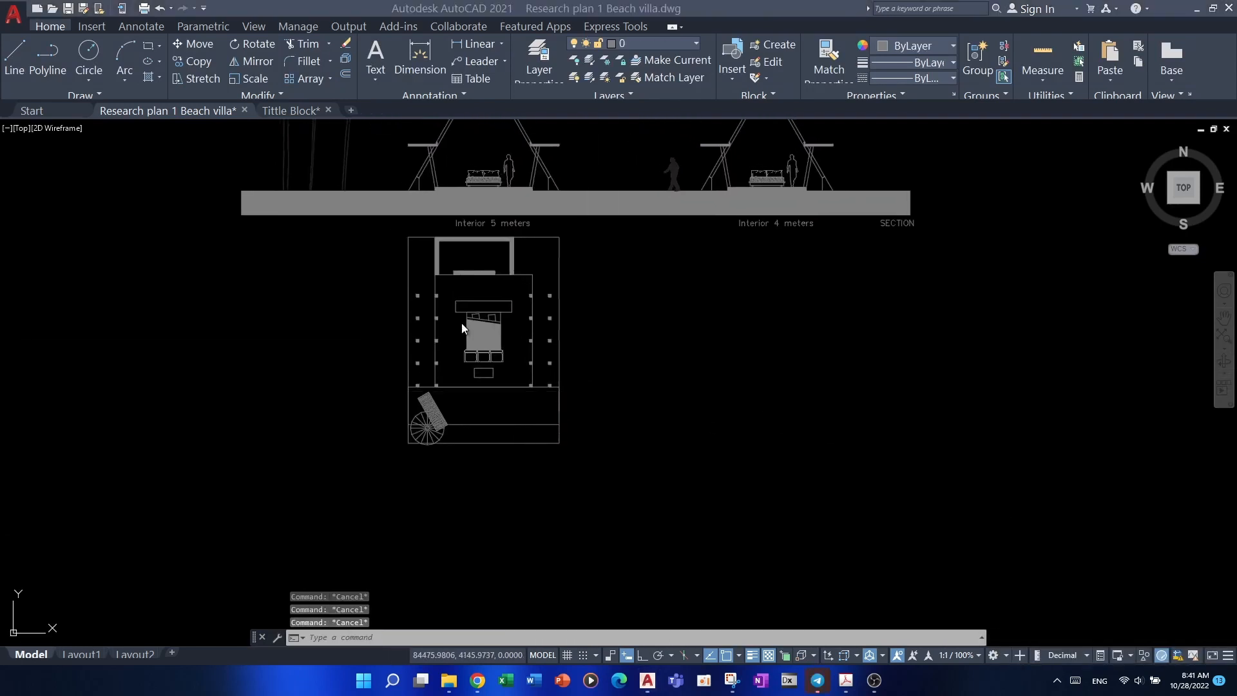
# - Group all objects of the floor plan, including the furniture, columns and stair
pyautogui.scroll(4, 433, 227)
pyautogui.click(339, 257)
pyautogui.scroll(-6, 451, 264)
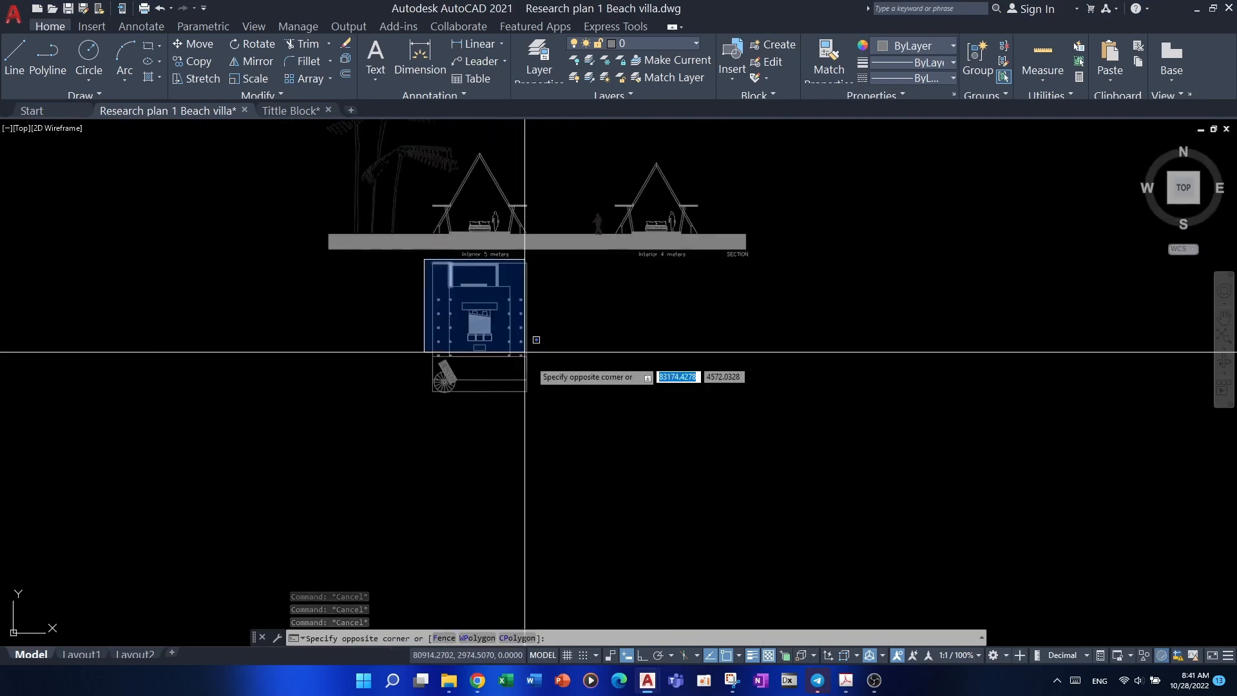
pyautogui.click(597, 459)
pyautogui.moveTo(551, 391); pyautogui.dragTo(508, 351, button='middle')
pyautogui.write('g')
pyautogui.press('Return')
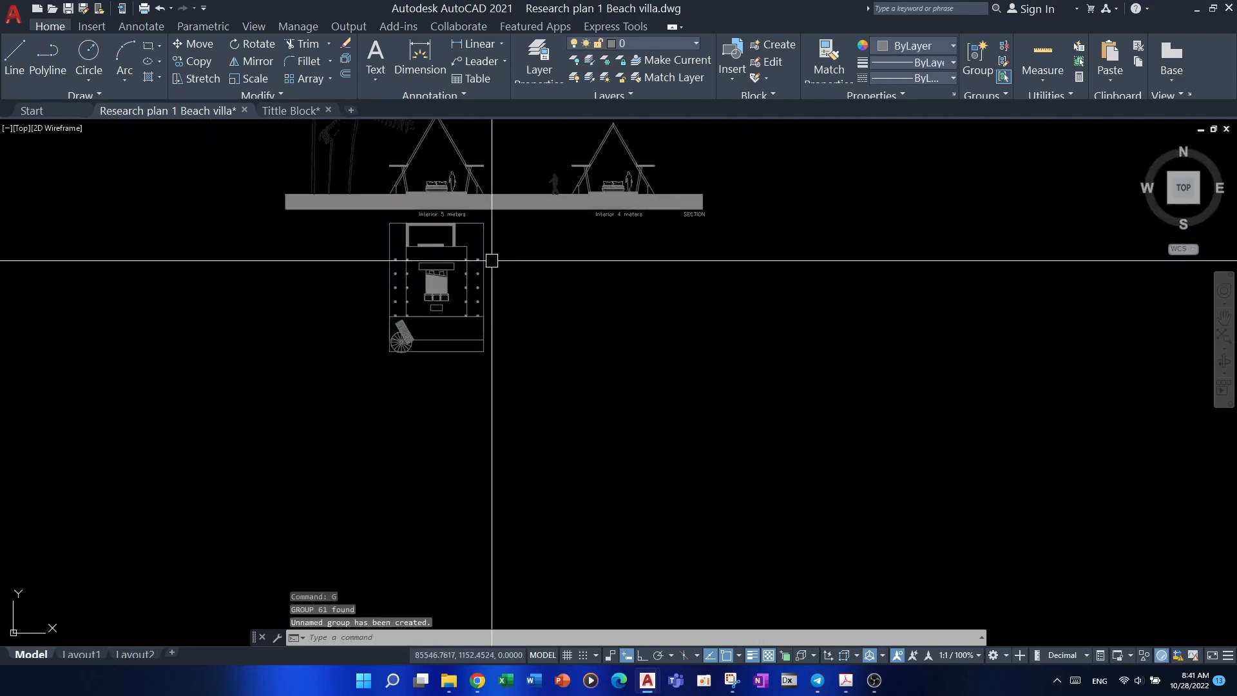
pyautogui.press('Escape')
pyautogui.scroll(4, 492, 260)
pyautogui.press('Escape')
pyautogui.press('Escape')
# - Group the section drawing, including the palm trees, both villas, the ground and the labels
pyautogui.scroll(-4, 480, 259)
pyautogui.moveTo(355, 244); pyautogui.dragTo(229, 277, button='middle')
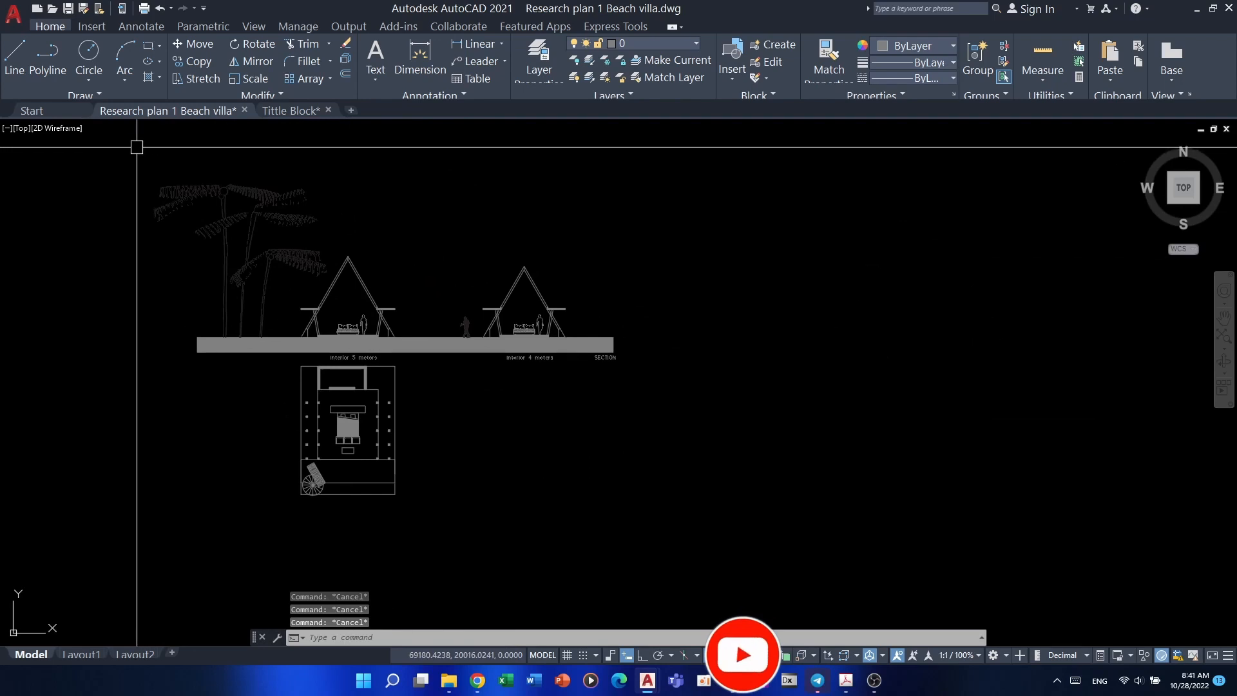
pyautogui.click(137, 147)
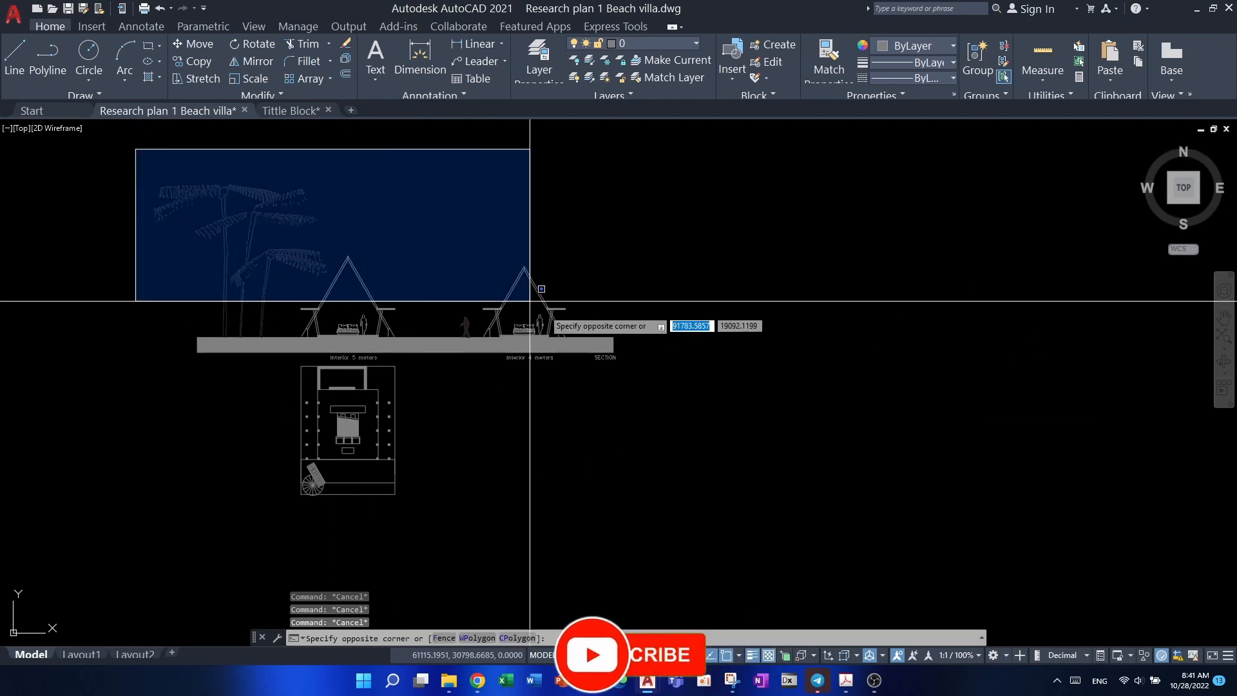
pyautogui.click(663, 364)
pyautogui.moveTo(615, 343); pyautogui.dragTo(582, 323, button='middle')
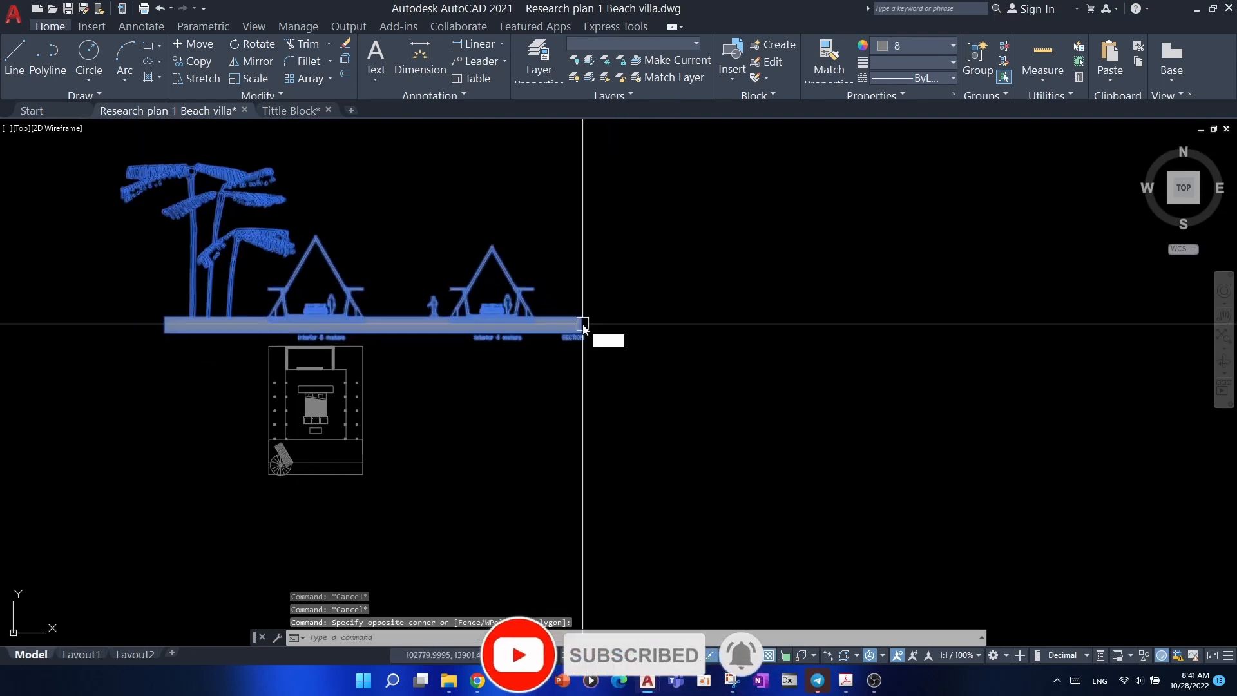
pyautogui.press('Escape')
pyautogui.scroll(4, 255, 335)
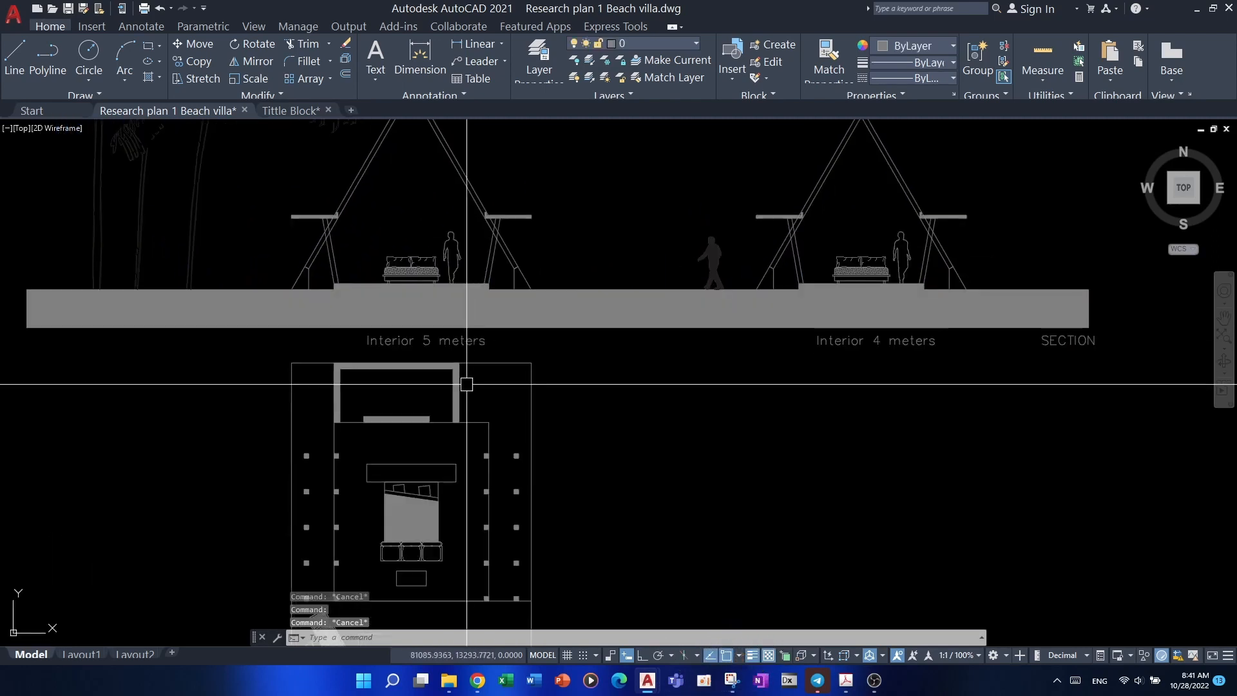
pyautogui.click(467, 384)
pyautogui.click(455, 392)
pyautogui.press('Escape')
pyautogui.press('Escape')
pyautogui.press('Escape')
# - Paste the electrical symbols LEGEND from the symbol drawing beside the floor plan
pyautogui.click(818, 679)
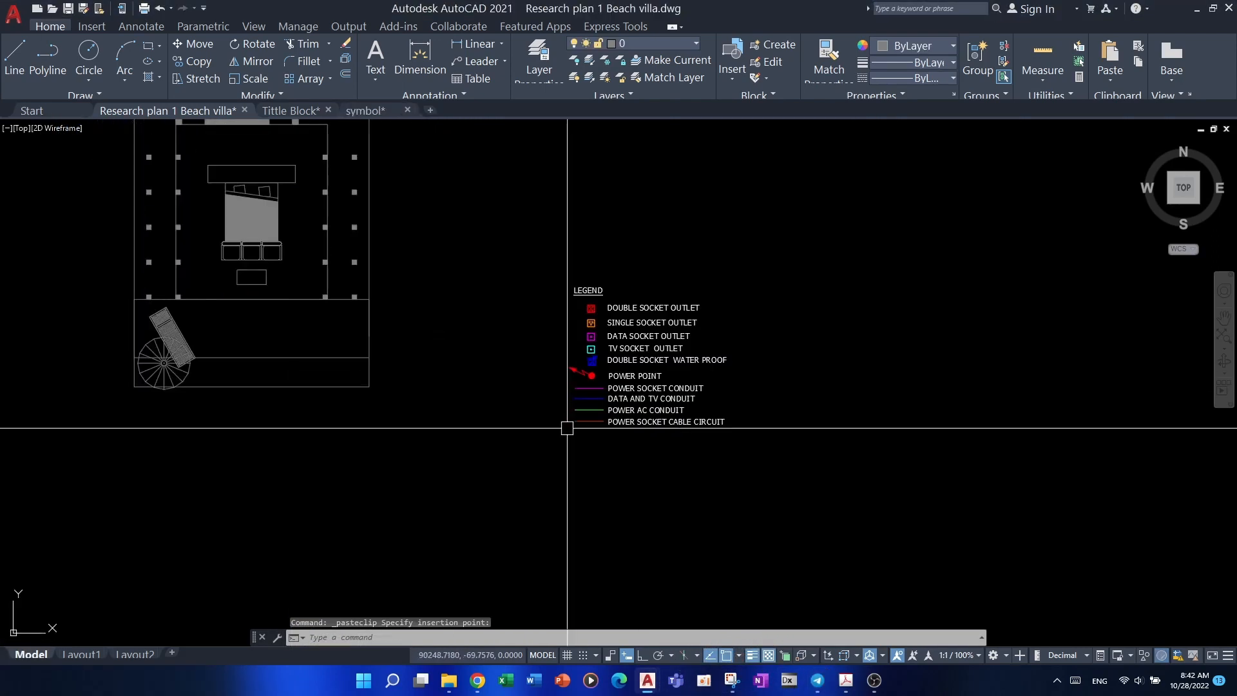
pyautogui.scroll(3, 603, 409)
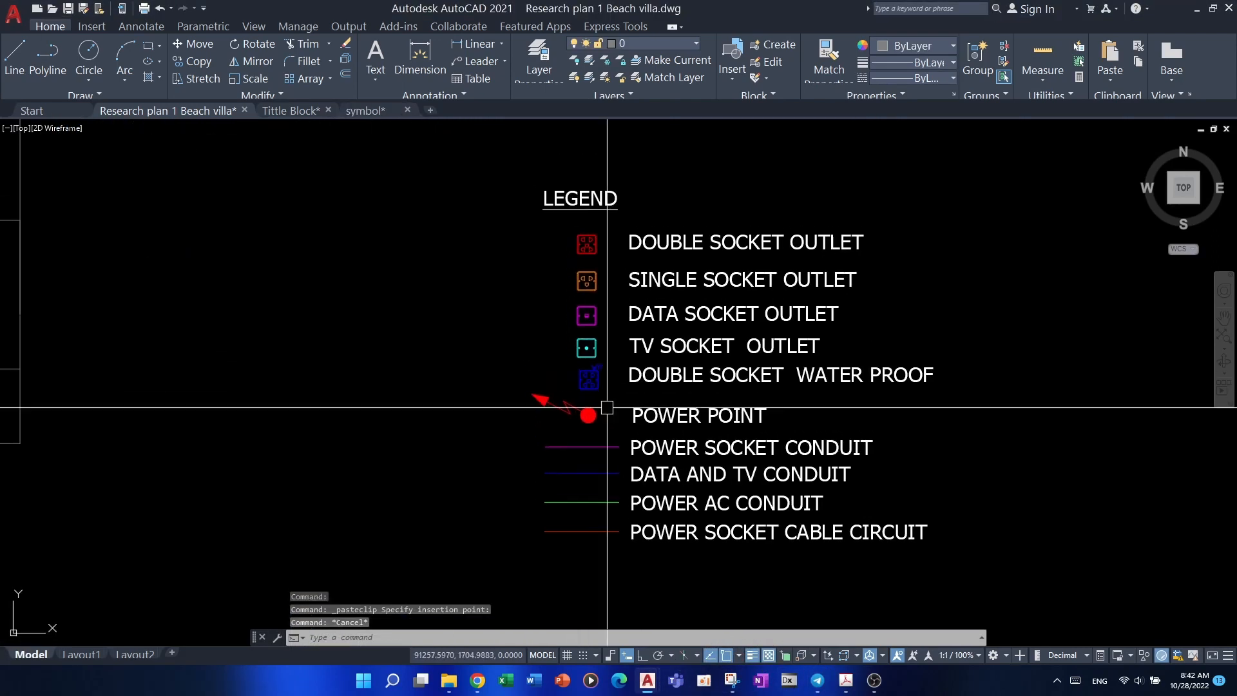
pyautogui.scroll(-3, 603, 379)
pyautogui.scroll(2, 422, 265)
# - Copy the red double socket outlet symbol from the legend to the empty space on its left
pyautogui.scroll(2, 423, 264)
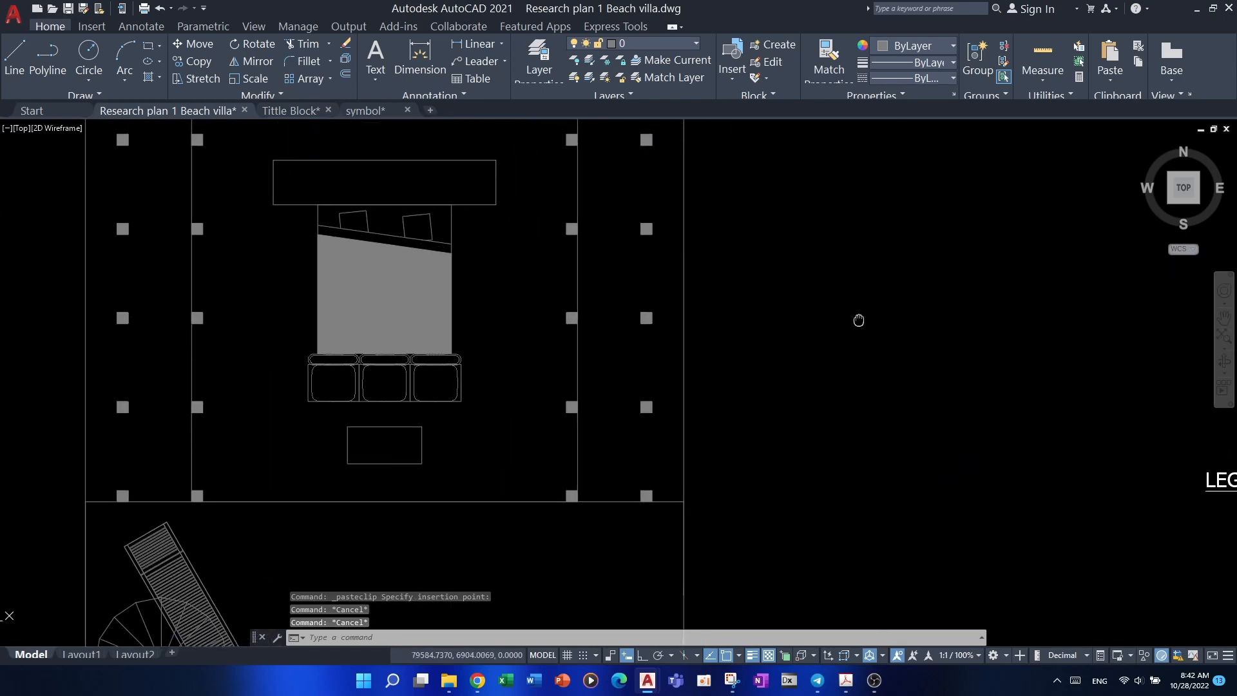
pyautogui.scroll(-3, 925, 337)
pyautogui.scroll(5, 738, 453)
pyautogui.scroll(2, 925, 554)
pyautogui.moveTo(926, 554); pyautogui.dragTo(866, 451, button='middle')
pyautogui.scroll(4, 866, 451)
pyautogui.press('Escape')
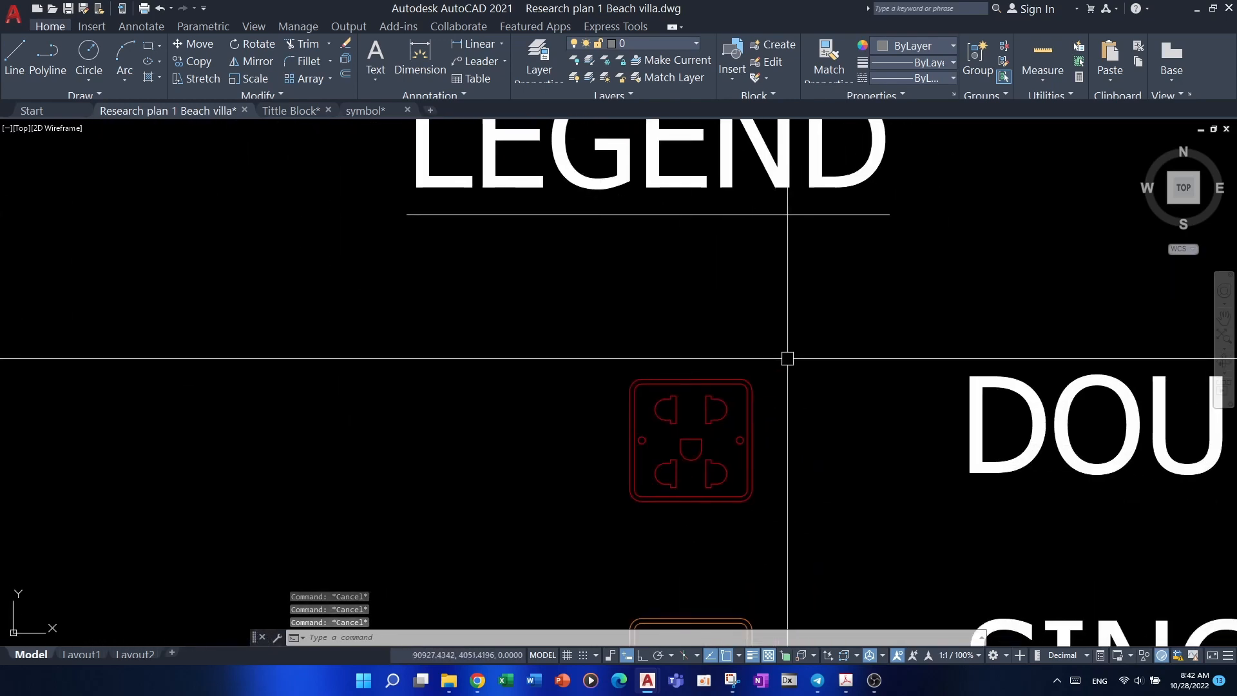
pyautogui.click(787, 355)
pyautogui.click(745, 401)
pyautogui.moveTo(747, 398); pyautogui.dragTo(804, 453, button='middle')
pyautogui.write('co')
pyautogui.click(853, 415)
pyautogui.moveTo(337, 376); pyautogui.dragTo(601, 328, button='middle')
pyautogui.click(494, 349)
pyautogui.press('Escape')
pyautogui.press('Escape')
# - Rotate the copied double socket symbol half a turn with Ortho on
pyautogui.moveTo(418, 370); pyautogui.dragTo(496, 352, button='middle')
pyautogui.click(559, 293)
pyautogui.click(465, 396)
pyautogui.moveTo(560, 375); pyautogui.dragTo(529, 383, button='middle')
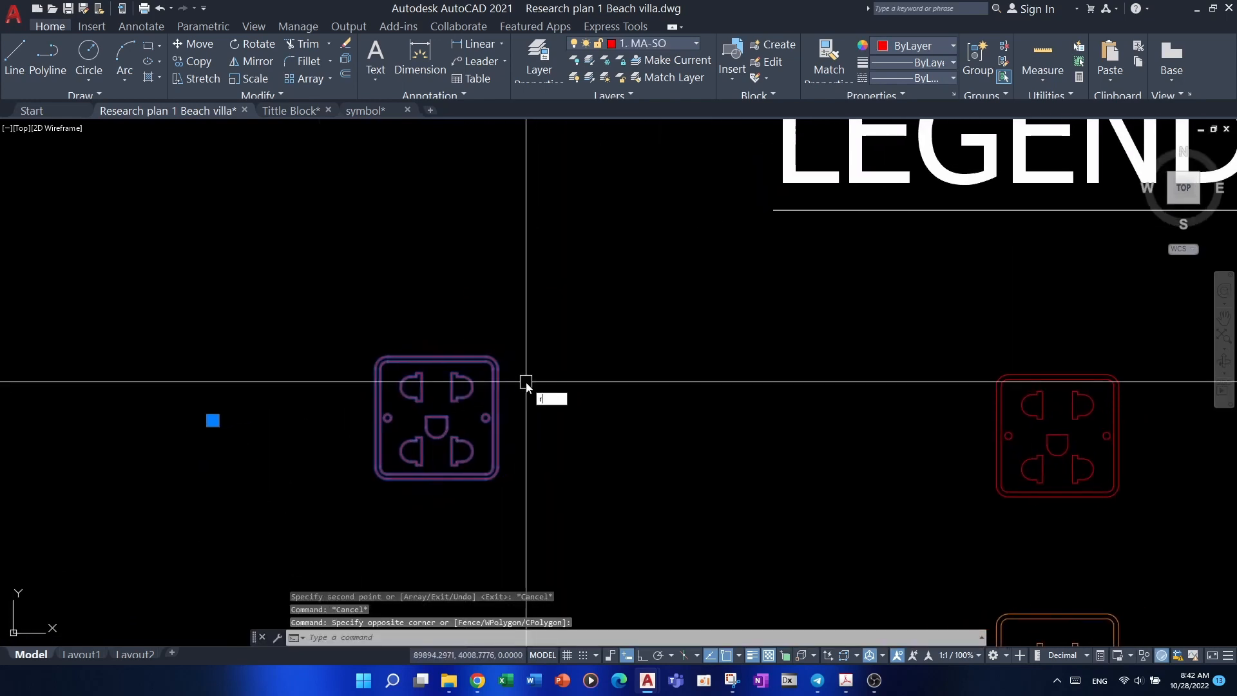
pyautogui.write('o')
pyautogui.press('space')
pyautogui.click(562, 383)
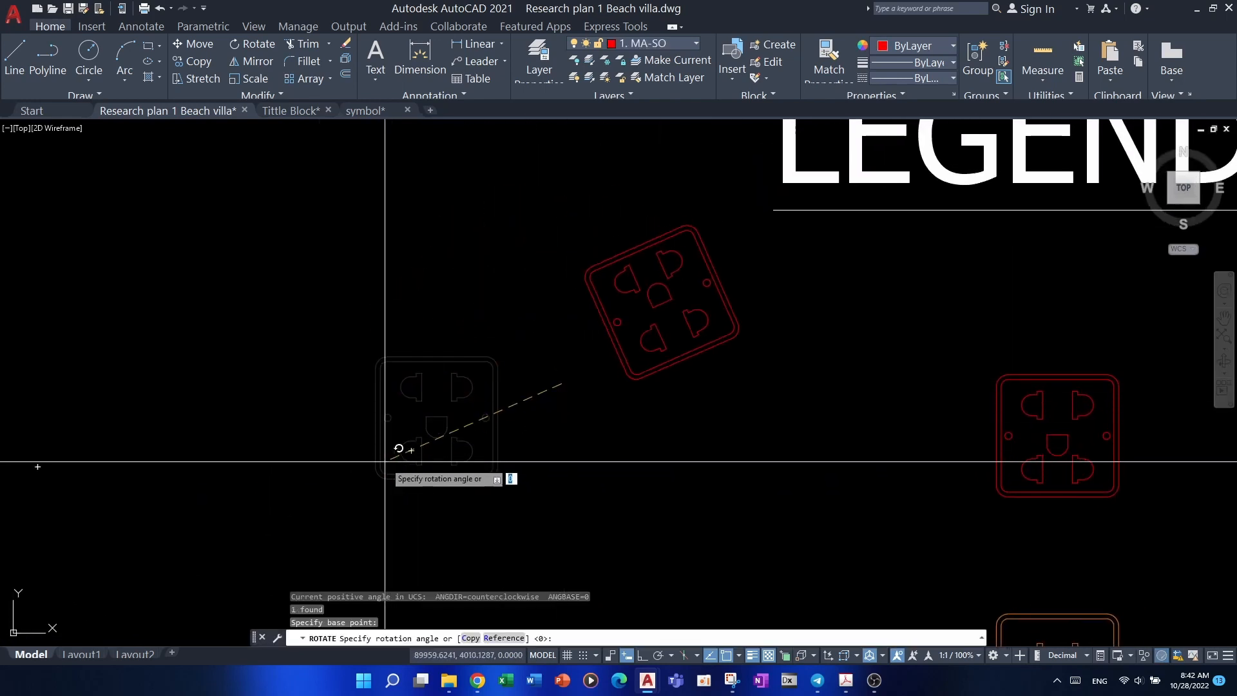
pyautogui.click(274, 443)
pyautogui.scroll(2, 798, 333)
pyautogui.press('Escape')
# - Move the rotated double socket by its top edge midpoint to the headboard's lower edge, just left of the bed
pyautogui.click(774, 279)
pyautogui.click(515, 379)
pyautogui.moveTo(501, 379); pyautogui.dragTo(542, 446, button='middle')
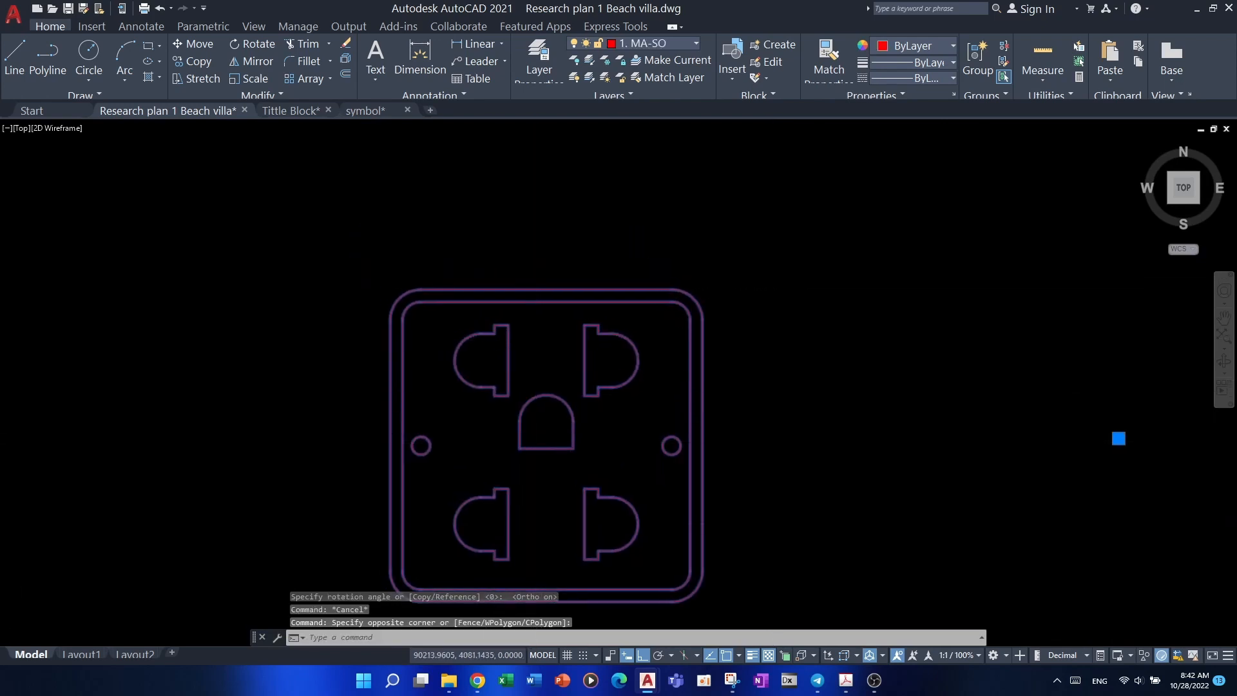
pyautogui.write('m')
pyautogui.press('space')
pyautogui.scroll(2, 471, 247)
pyautogui.click(591, 312)
pyautogui.scroll(-8, 591, 312)
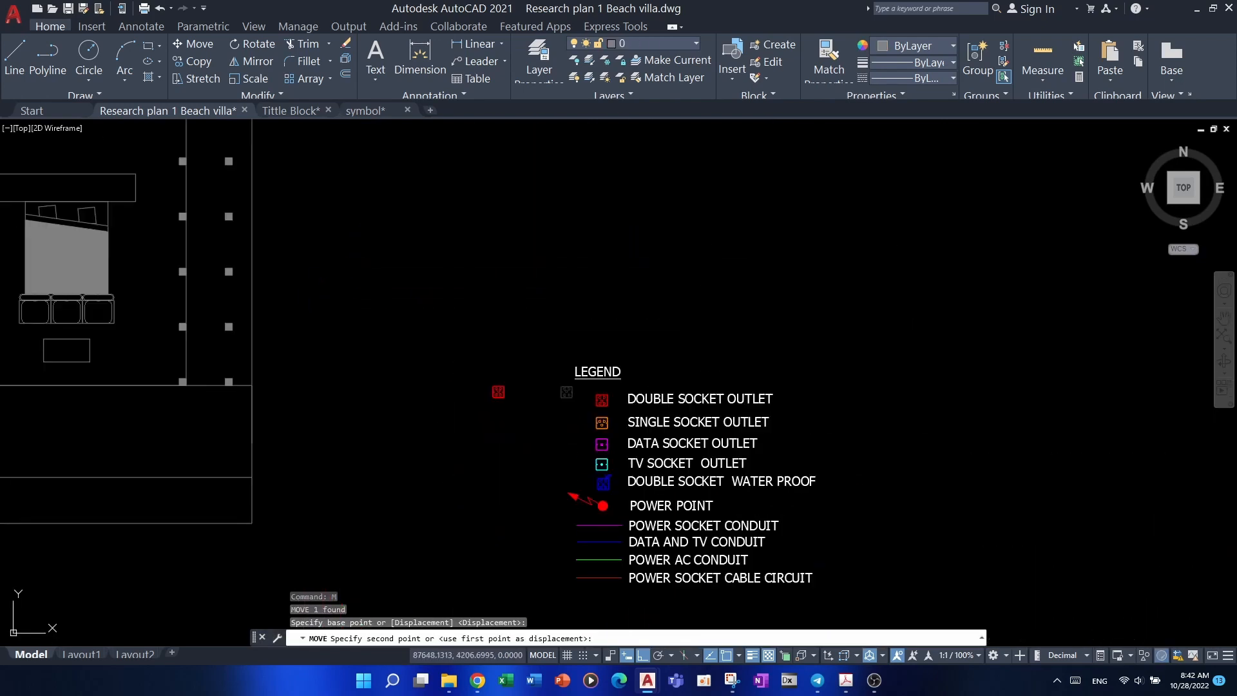
pyautogui.scroll(6, 334, 365)
pyautogui.scroll(4, 337, 362)
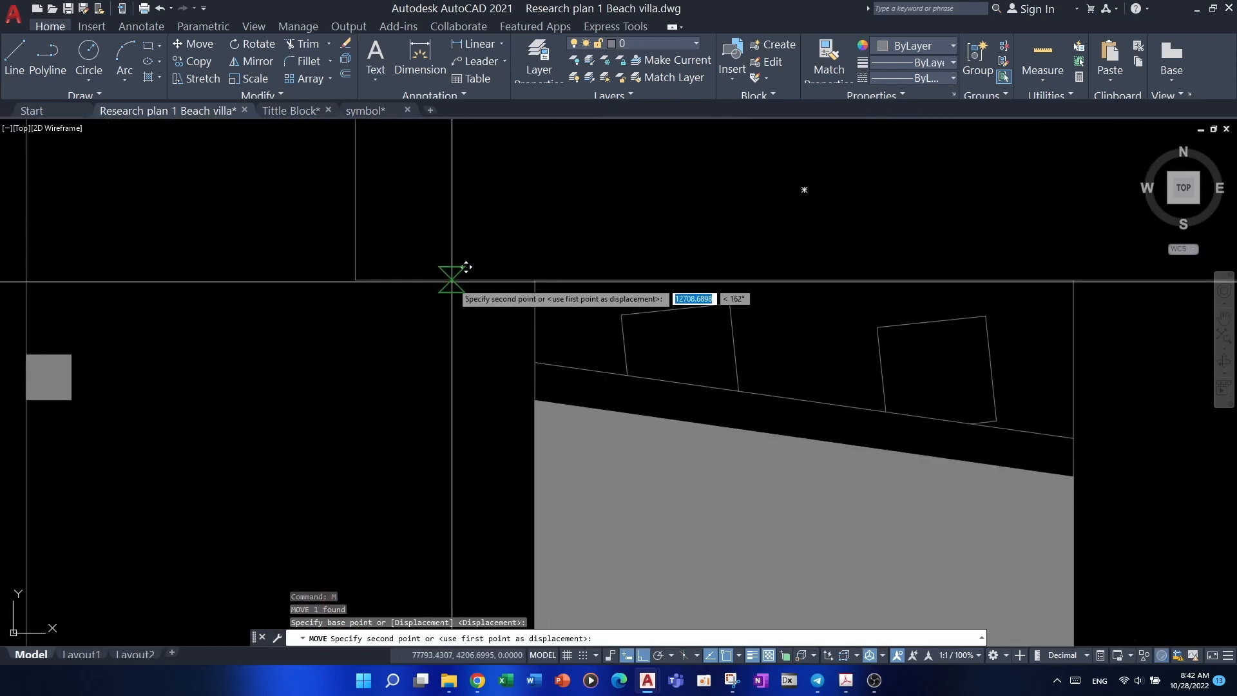
pyautogui.press('Escape')
pyautogui.press('Escape')
pyautogui.press('Escape')
pyautogui.scroll(-3, 459, 267)
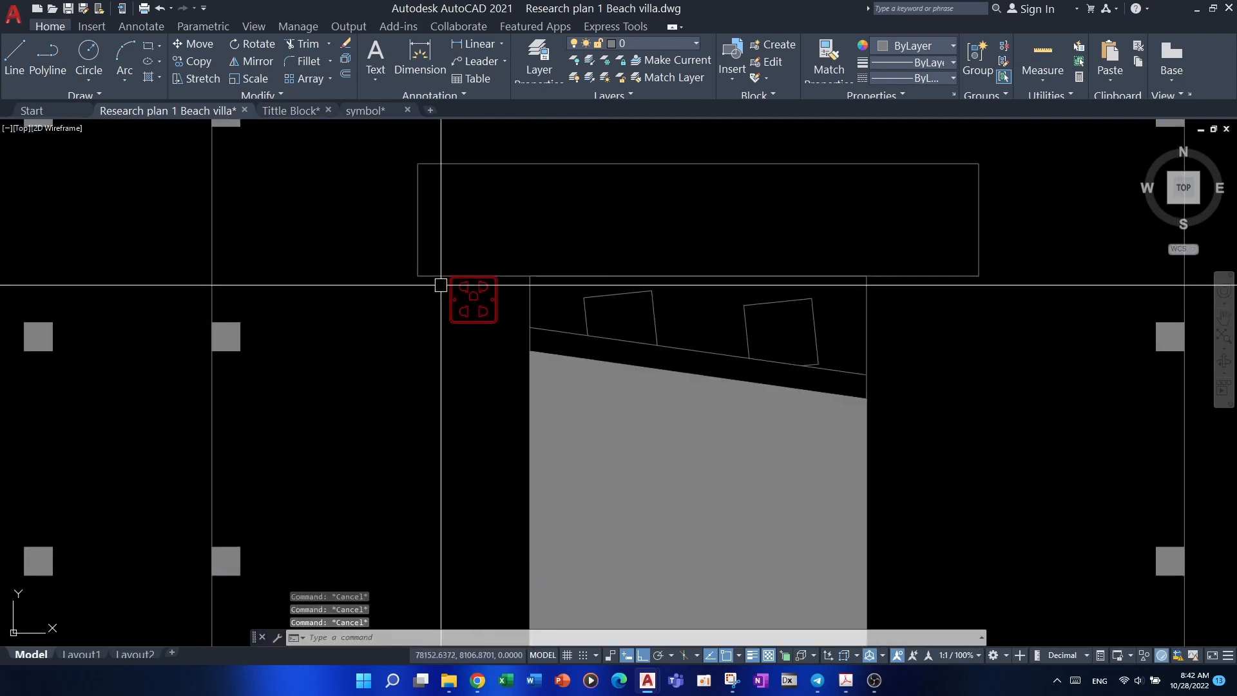
# - Try to reposition the double socket from its top edge midpoint, and undo the move
pyautogui.scroll(5, 685, 340)
pyautogui.scroll(2, 674, 330)
pyautogui.write('m')
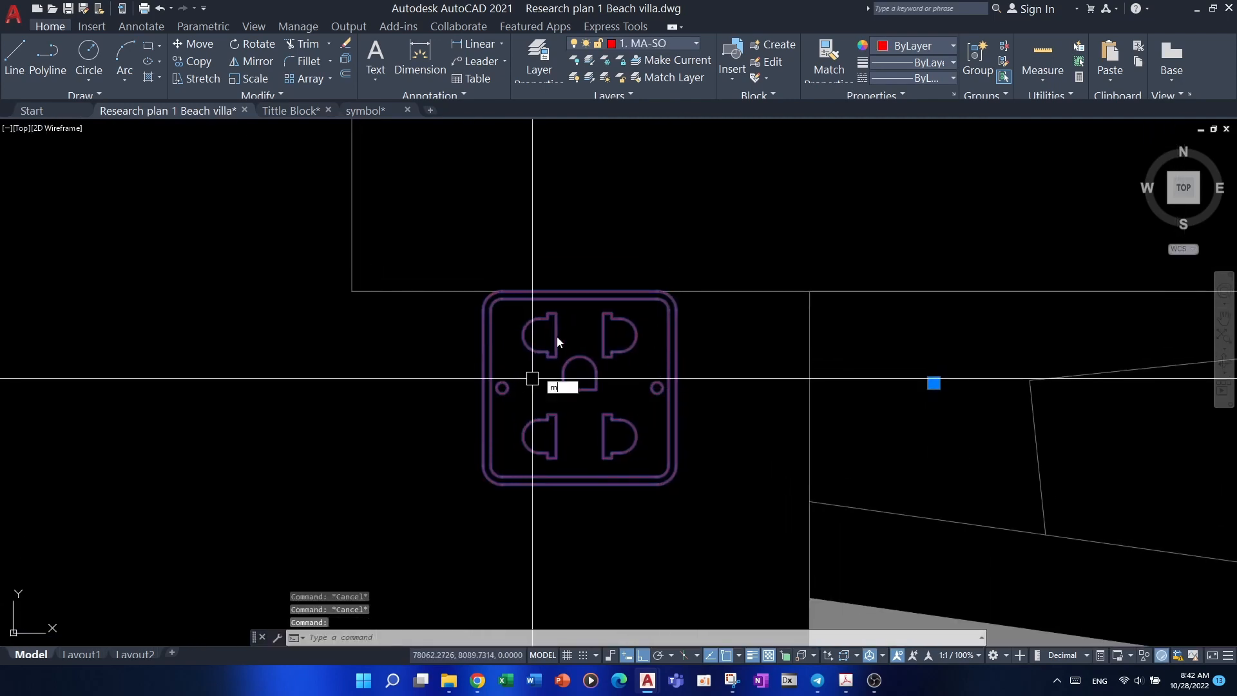
pyautogui.press('Return')
pyautogui.click(580, 291)
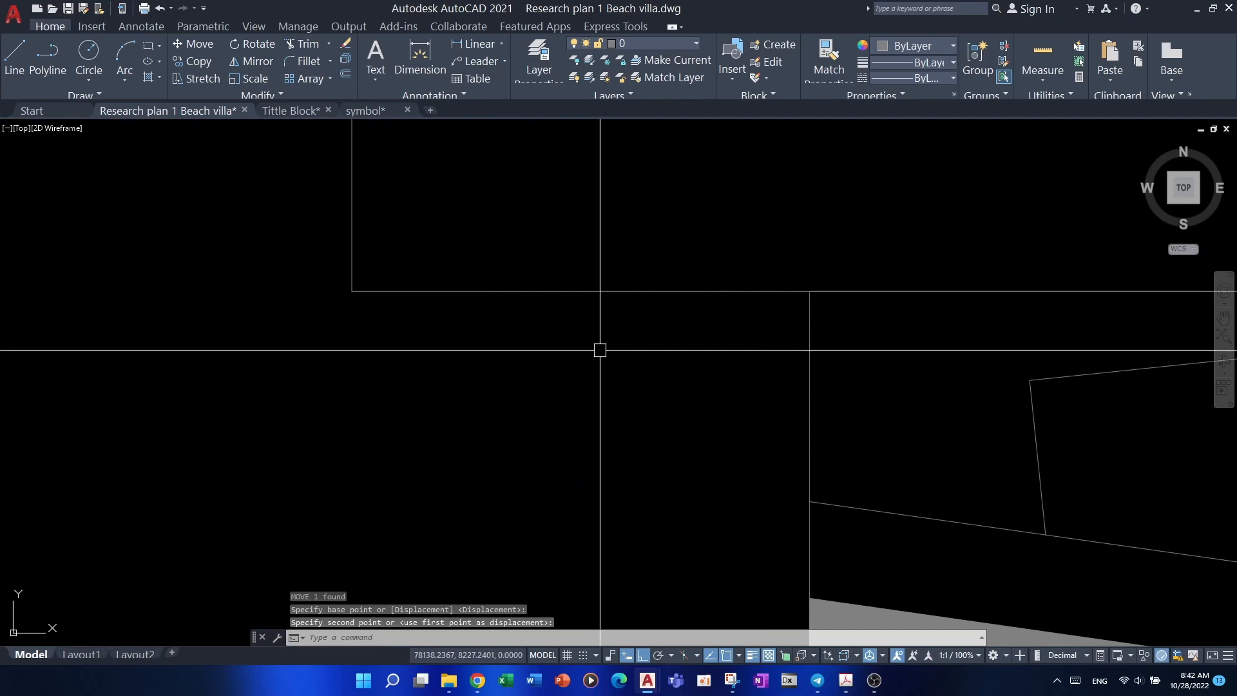
pyautogui.press('Escape')
pyautogui.press('Escape')
pyautogui.scroll(-2, 606, 367)
pyautogui.hotkey('ctrl', 'z')
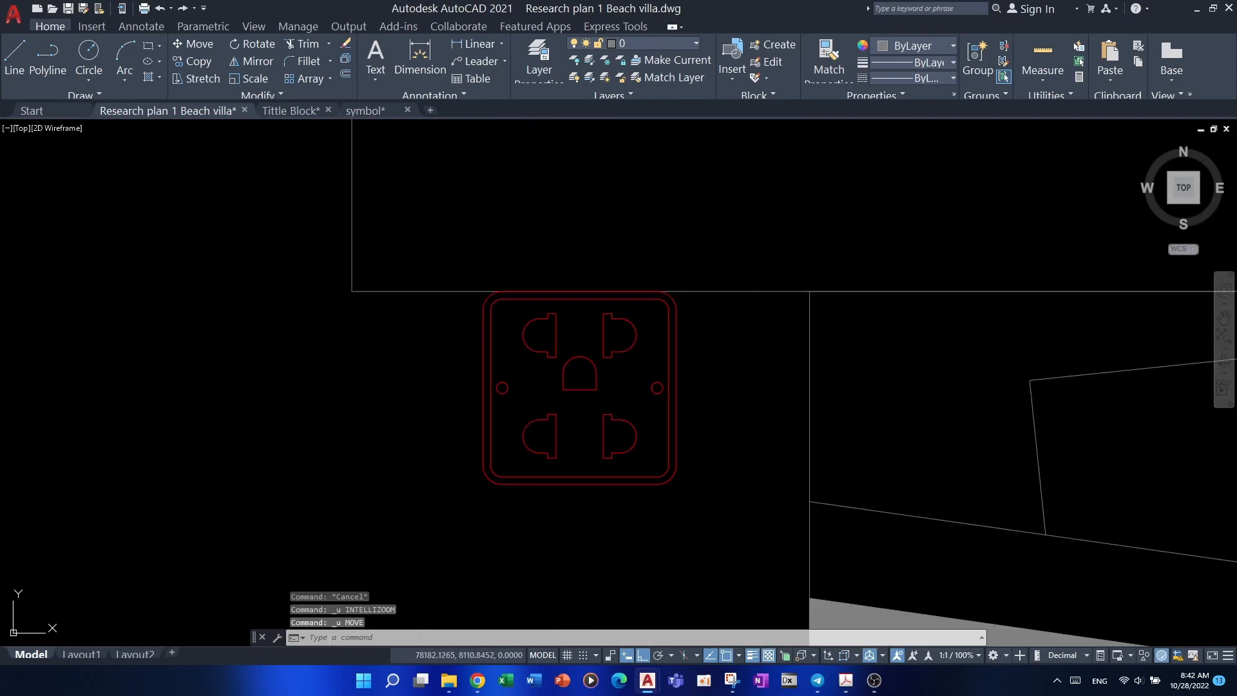
pyautogui.click(631, 404)
pyautogui.moveTo(531, 465); pyautogui.dragTo(539, 398, button='middle')
pyautogui.write('n')
pyautogui.press('Return')
pyautogui.press('Escape')
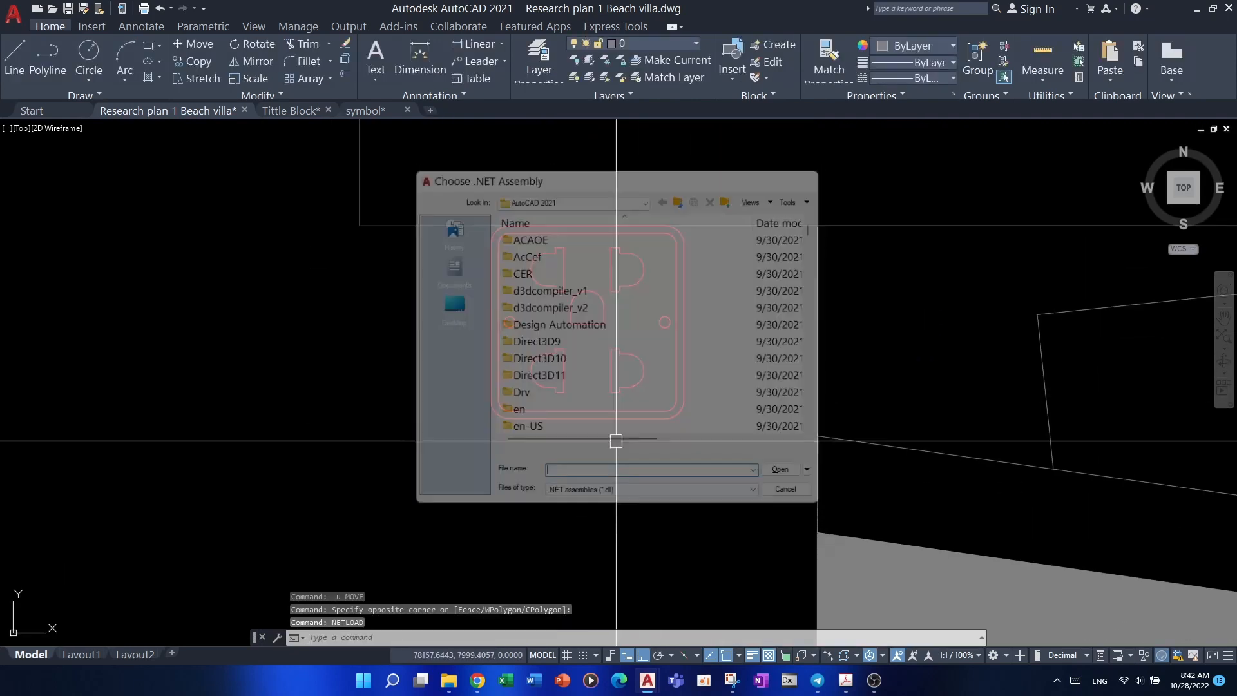
pyautogui.press('Escape')
pyautogui.press('Escape')
pyautogui.press('Escape')
# - Move the double socket straight down, clear of the headboard's lower edge
pyautogui.click(721, 331)
pyautogui.click(664, 380)
pyautogui.moveTo(642, 396); pyautogui.dragTo(655, 337, button='middle')
pyautogui.write('m')
pyautogui.click(613, 408)
pyautogui.click(588, 512)
pyautogui.press('Escape')
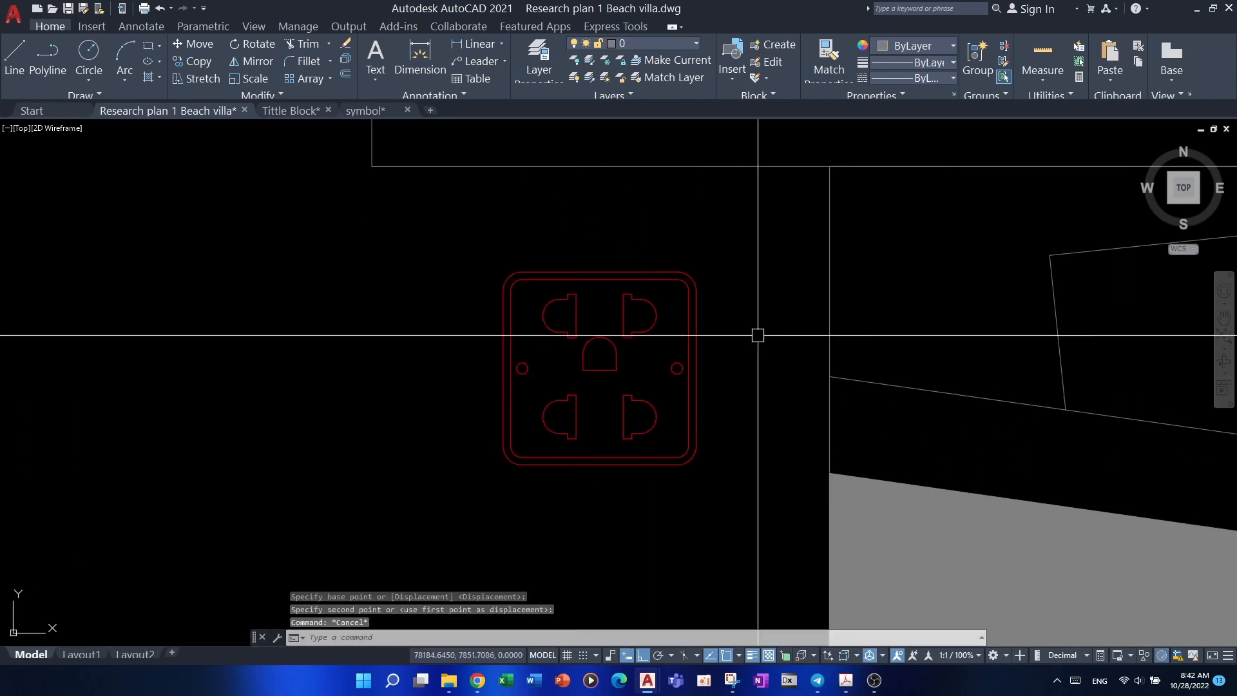
# - Try to move the double socket by its top edge midpoint to the headboard's lower left corner, and undo the move
pyautogui.click(757, 335)
pyautogui.click(649, 383)
pyautogui.click(604, 340)
pyautogui.write('m')
pyautogui.press('space')
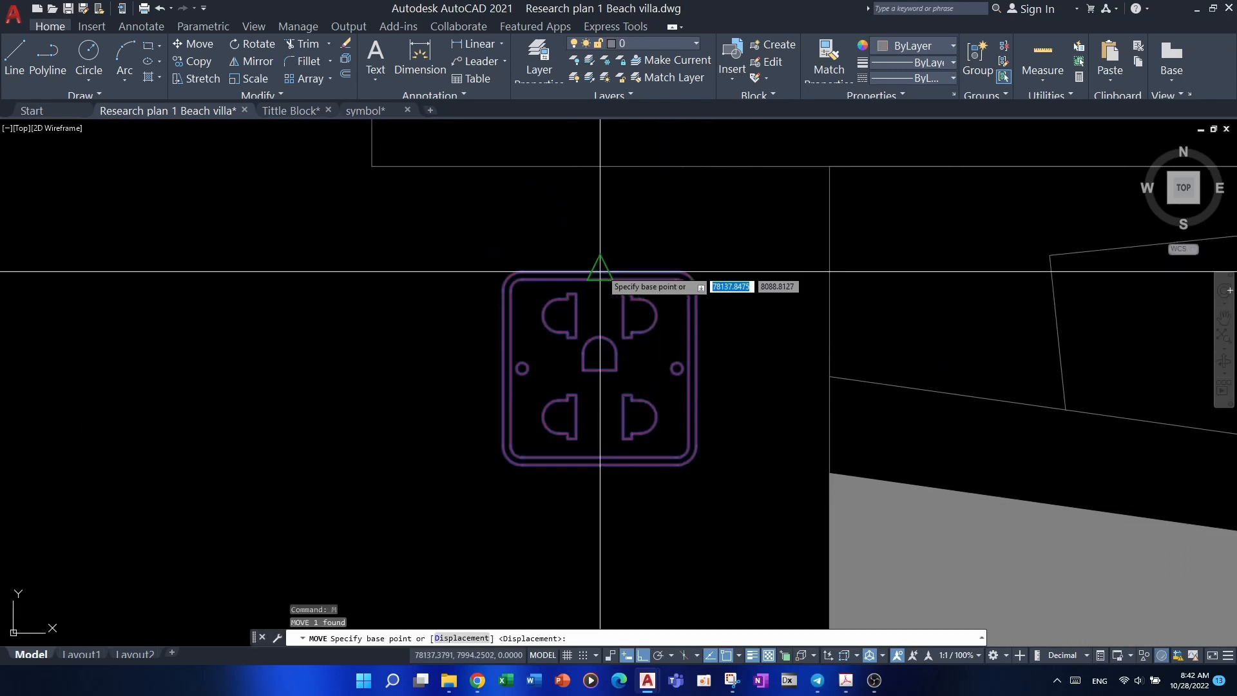
pyautogui.click(600, 271)
pyautogui.scroll(-2, 464, 360)
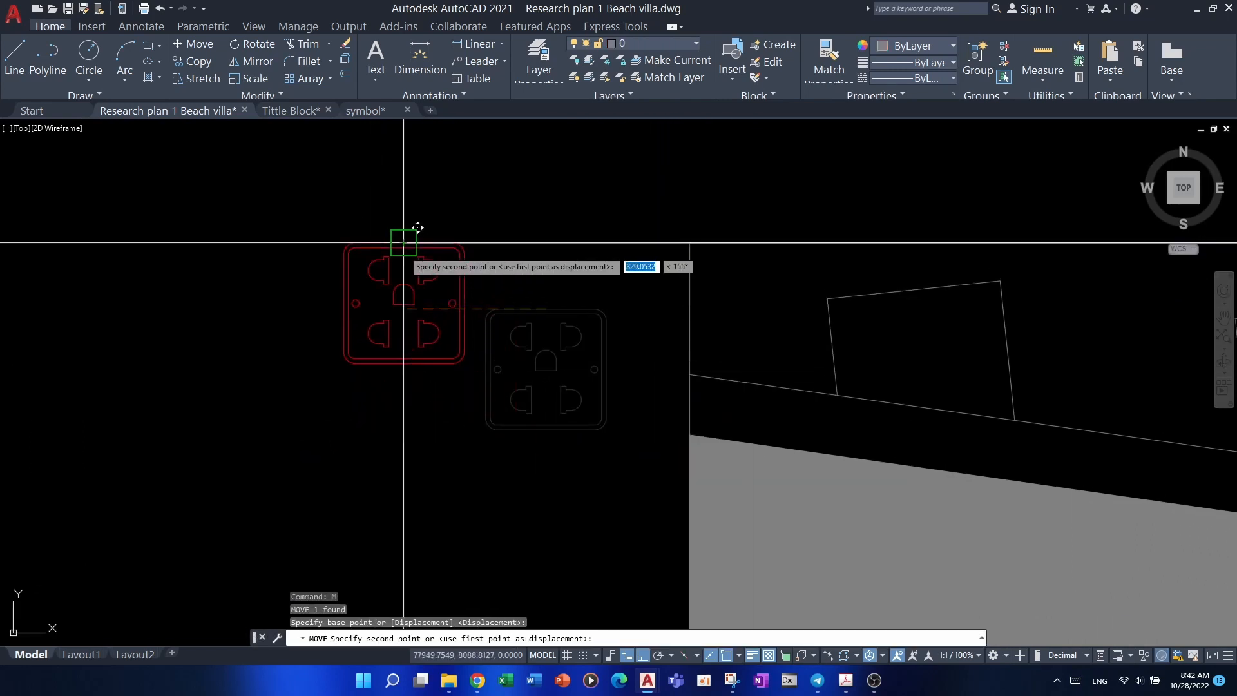
pyautogui.click(404, 244)
pyautogui.rightClick(404, 249)
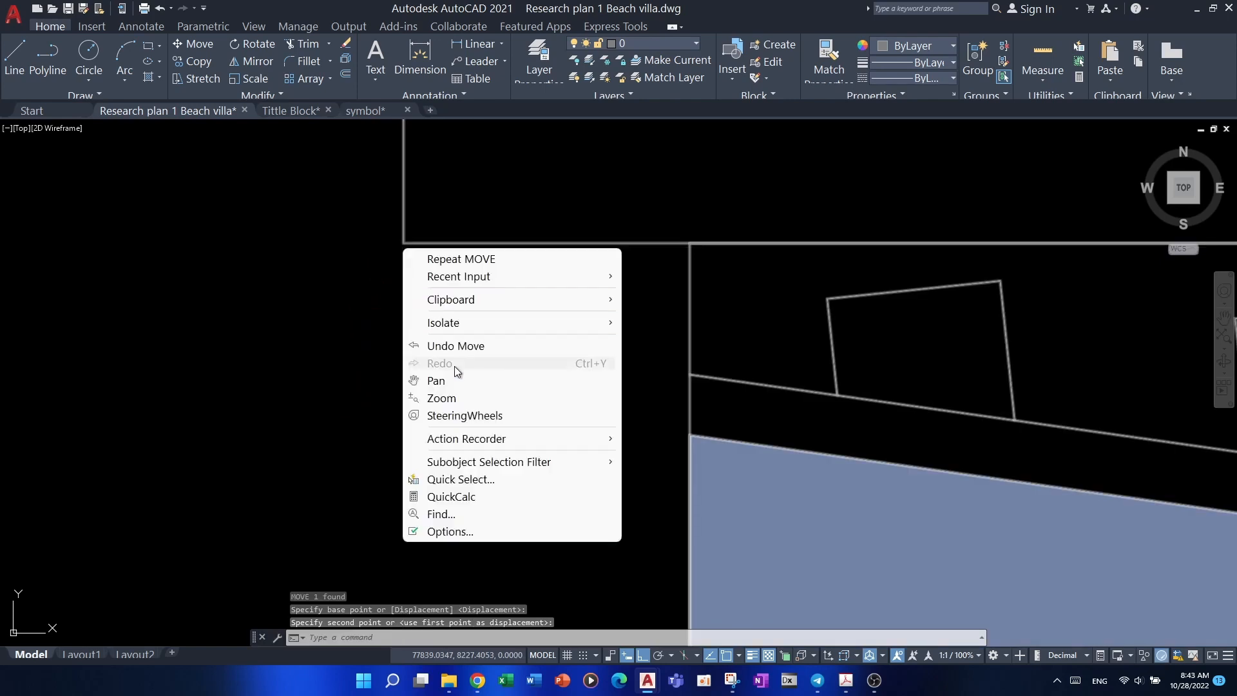
pyautogui.click(456, 346)
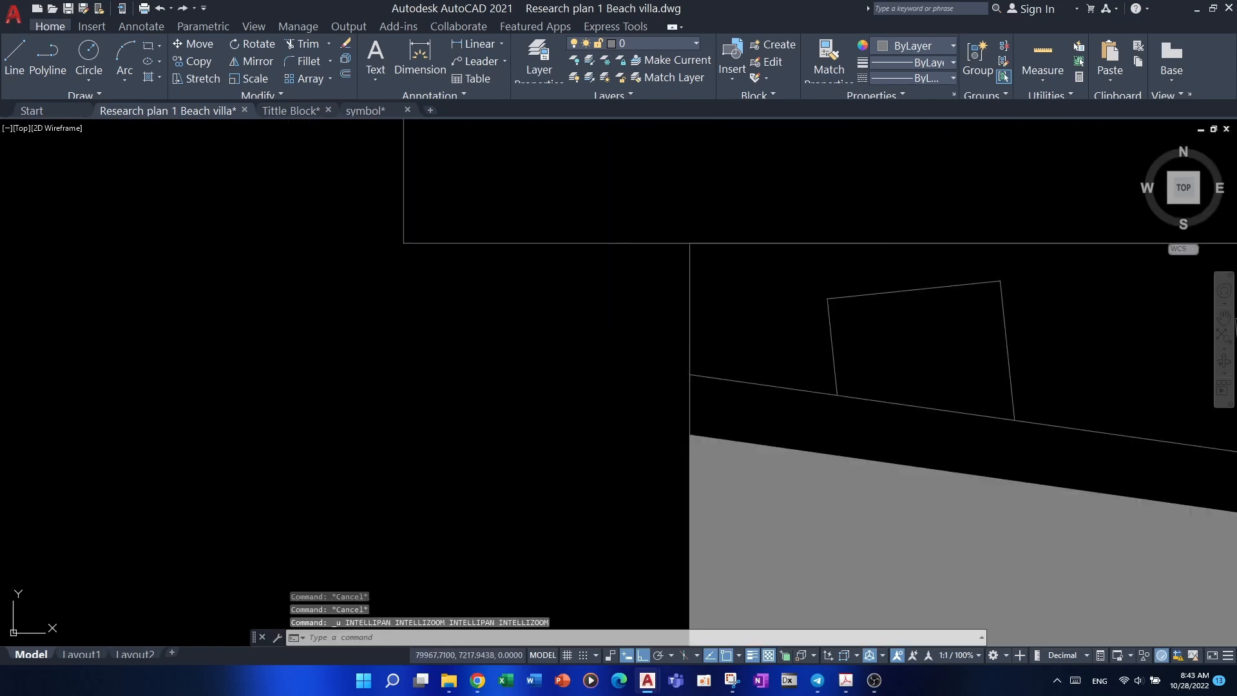
pyautogui.hotkey('ctrl', 'z')
pyautogui.press('Escape')
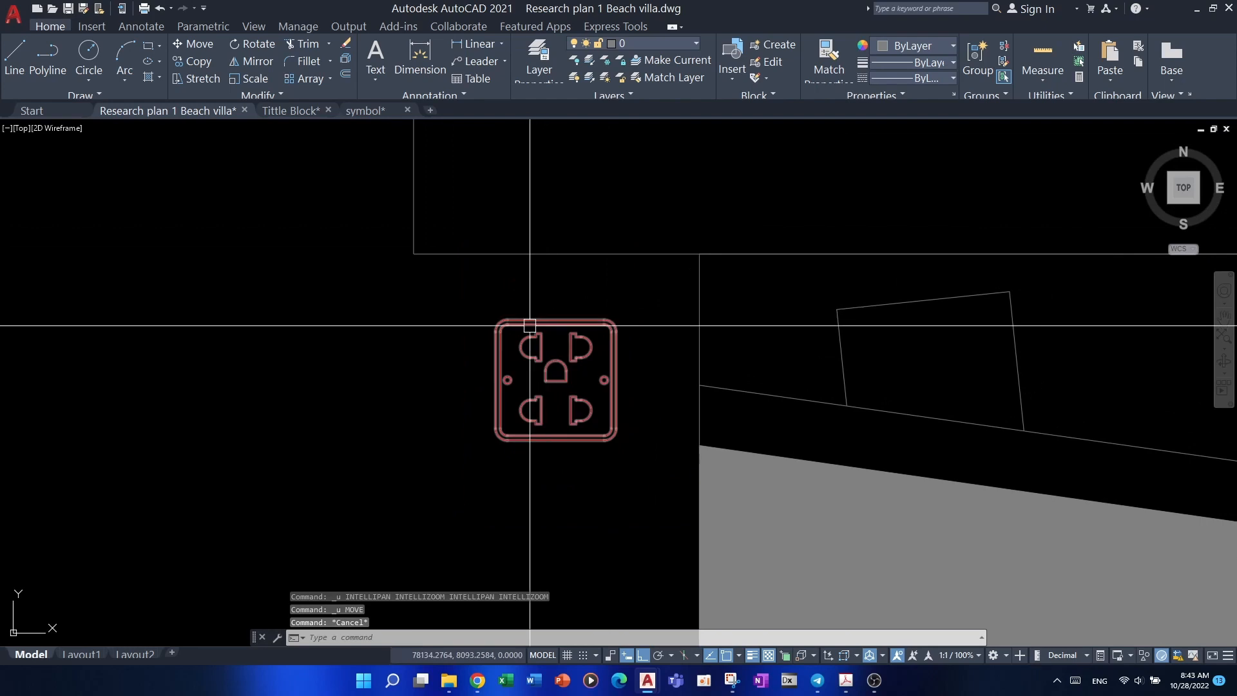
# - Draw a helper polyline from the headboard's lower left corner to the bed's left edge
pyautogui.press('Return')
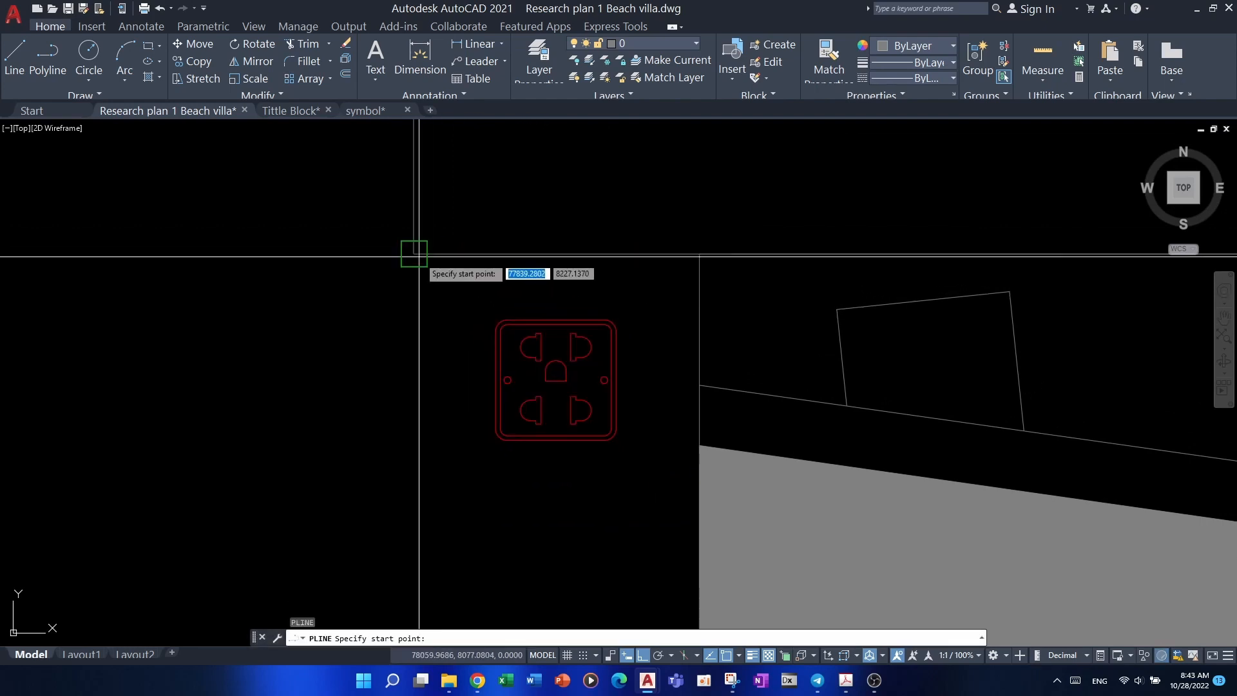
pyautogui.click(700, 253)
pyautogui.press('Escape')
pyautogui.press('Escape')
# - Move the double socket by its top edge midpoint onto the midpoint of the helper polyline
pyautogui.click(625, 328)
pyautogui.click(574, 346)
pyautogui.moveTo(574, 345); pyautogui.dragTo(569, 364, button='middle')
pyautogui.write('m')
pyautogui.press('Return')
pyautogui.scroll(2, 554, 343)
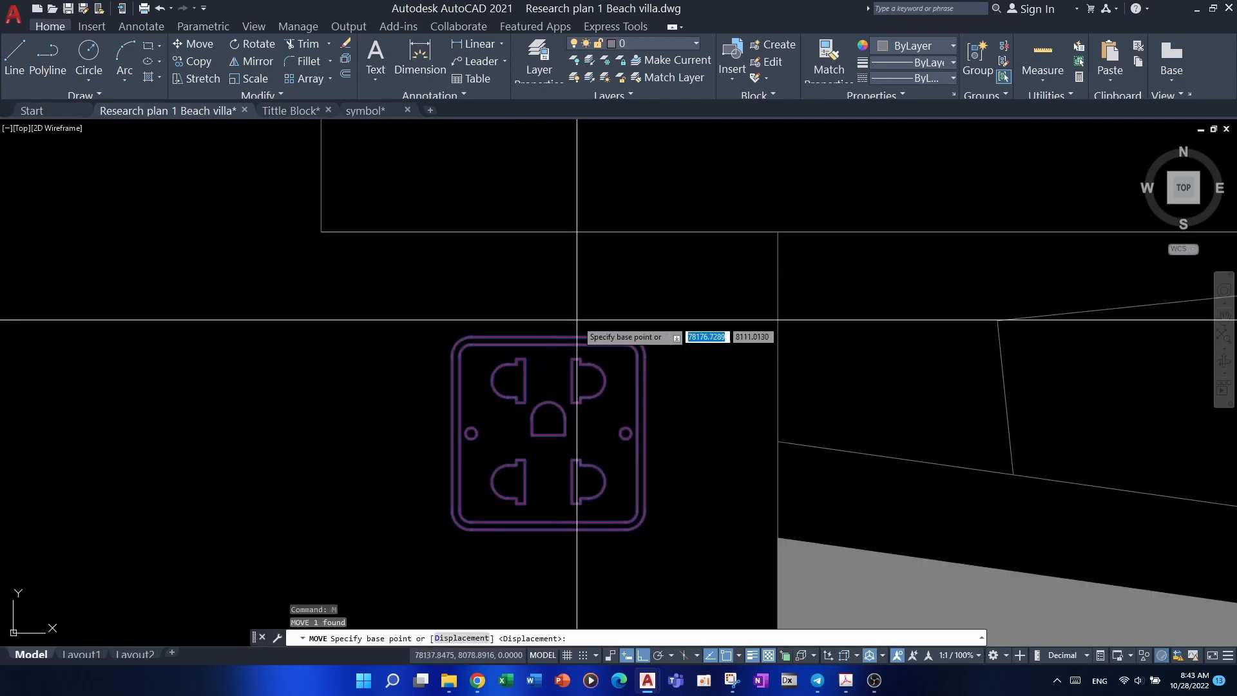
pyautogui.click(549, 336)
pyautogui.press('Escape')
pyautogui.press('Escape')
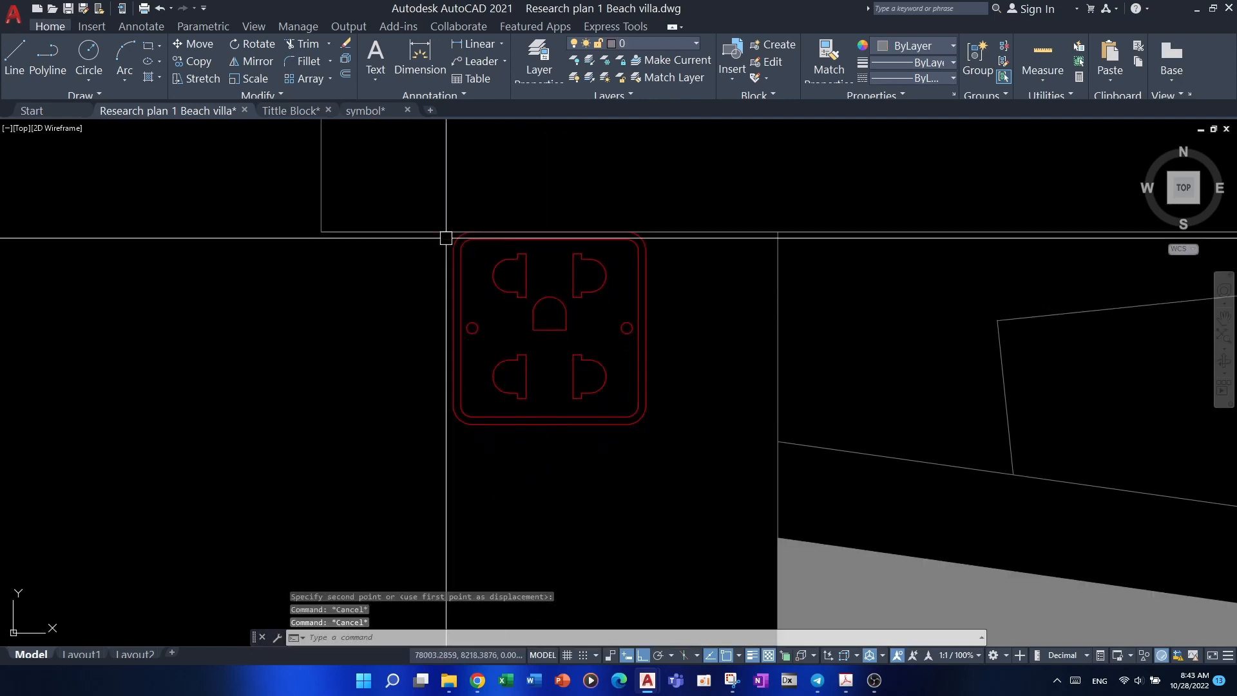
# - Erase the helper polyline along the headboard's lower edge
pyautogui.click(439, 231)
pyautogui.write('e')
pyautogui.press('Return')
pyautogui.press('Escape')
pyautogui.scroll(-2, 496, 320)
pyautogui.scroll(-2, 486, 321)
pyautogui.click(494, 318)
pyautogui.moveTo(500, 318); pyautogui.dragTo(460, 352, button='middle')
pyautogui.scroll(3, 480, 324)
pyautogui.write('co')
pyautogui.press('Return')
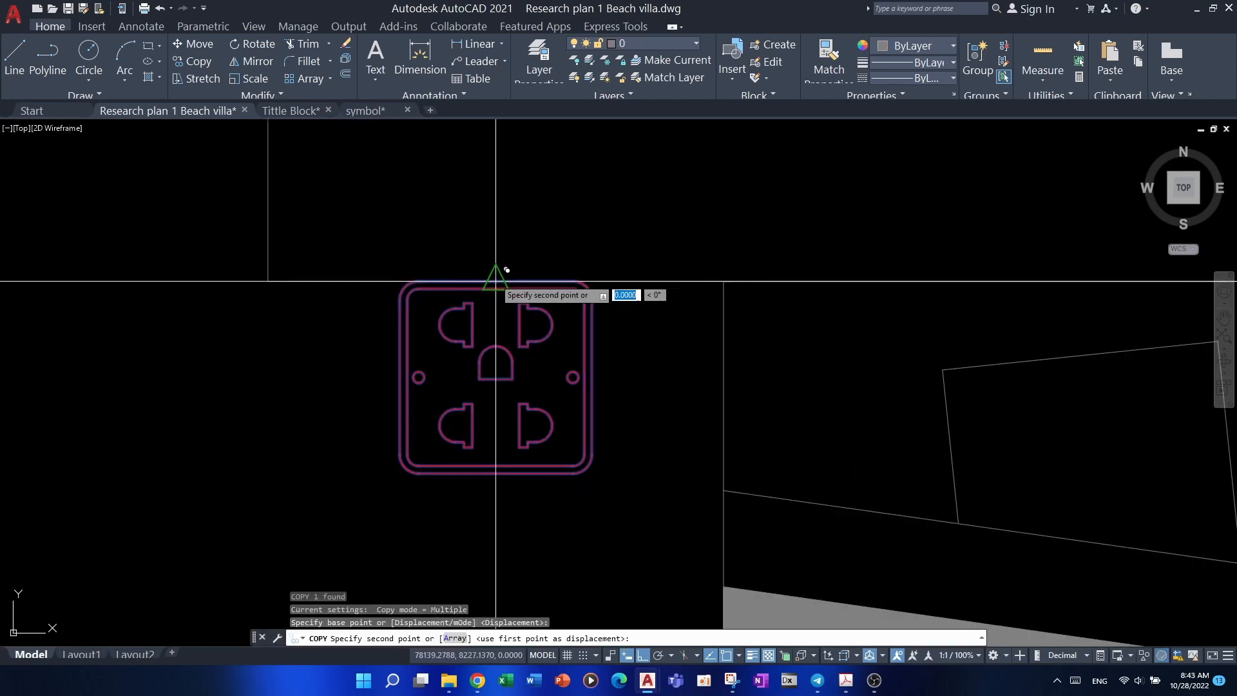
pyautogui.scroll(-5, 296, 339)
pyautogui.press('Escape')
pyautogui.press('Escape')
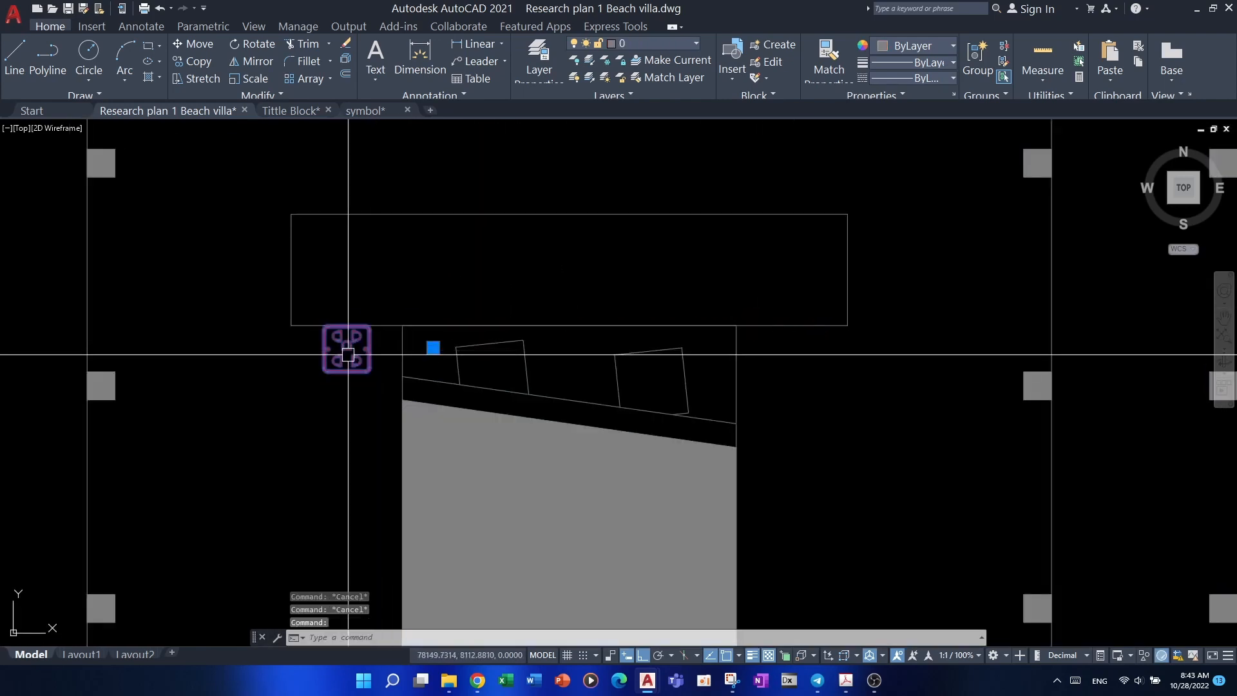
# - Mirror the double socket about the headboard's vertical centreline to the other side of the bed, erasing the source object
pyautogui.moveTo(348, 355); pyautogui.dragTo(323, 406, button='middle')
pyautogui.write('mi')
pyautogui.press('Return')
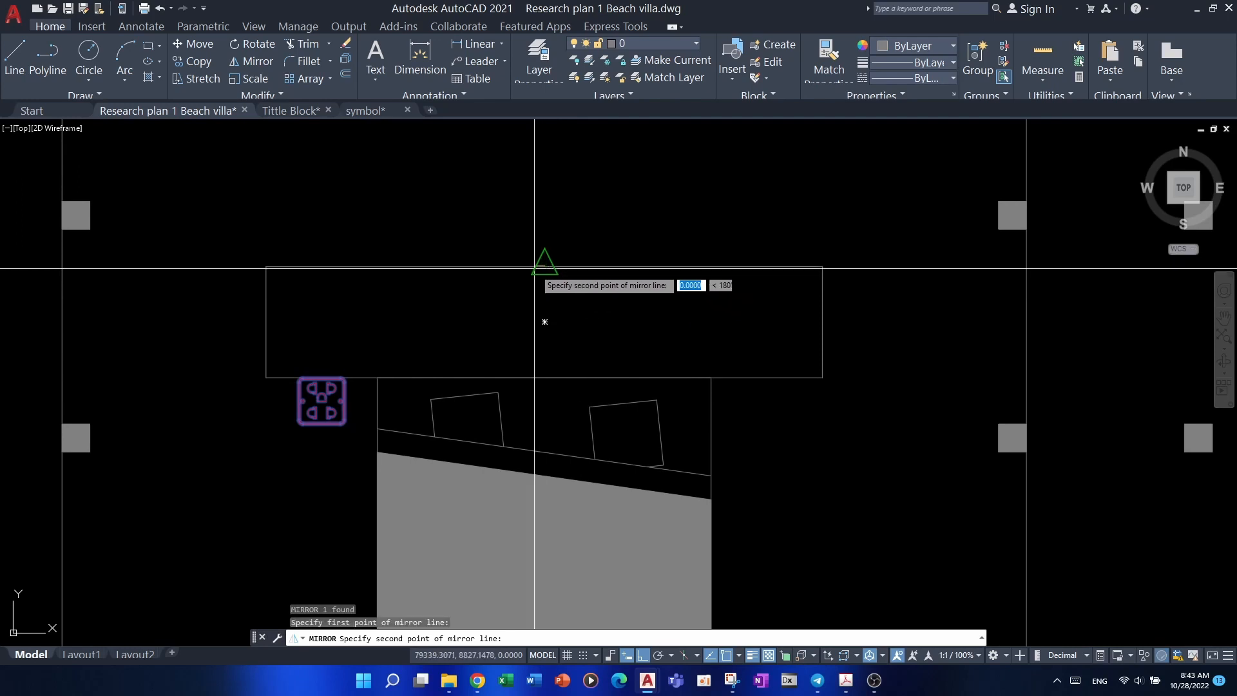
pyautogui.click(545, 250)
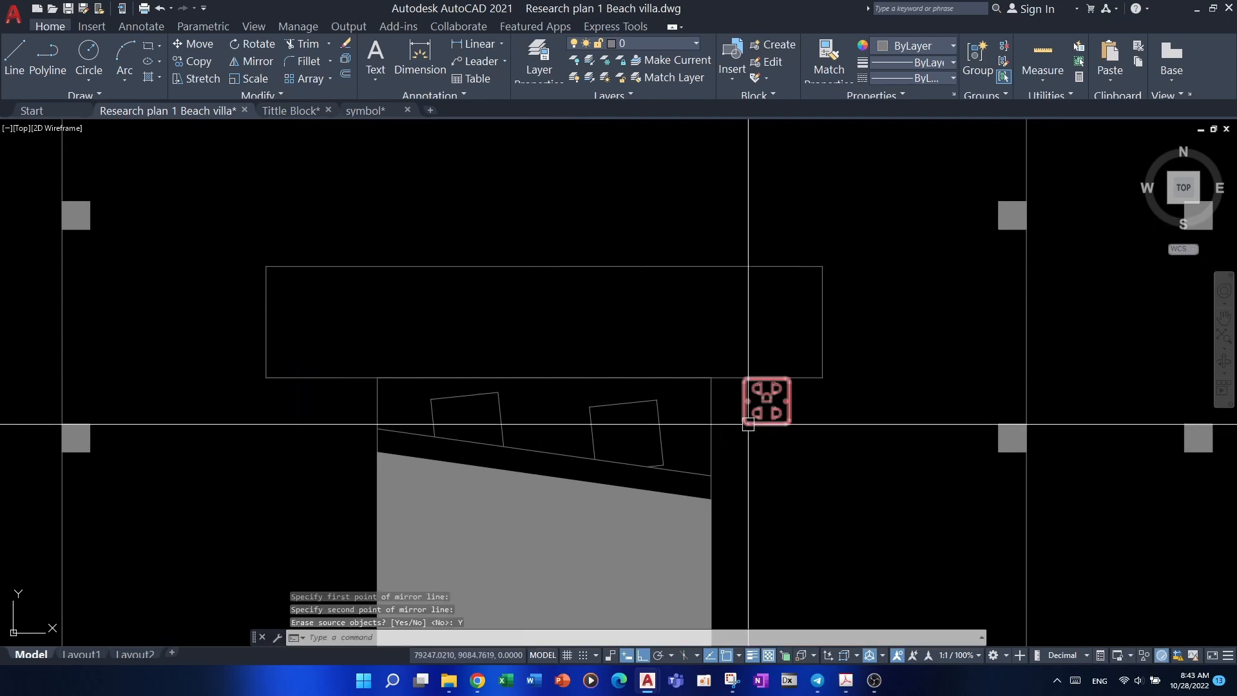
# - Mirror the double socket back across the headboard's vertical centreline, keeping the source so both bedsides have one
pyautogui.click(748, 424)
pyautogui.press('Return')
pyautogui.click(568, 266)
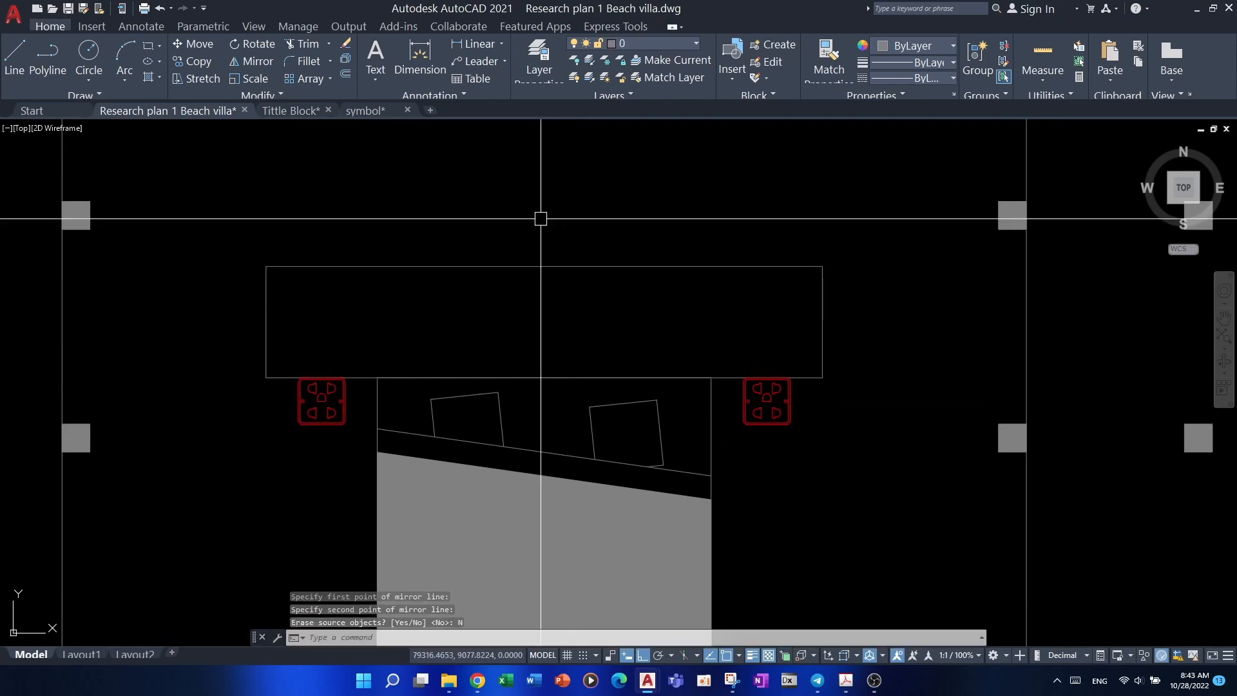
pyautogui.press('Escape')
# - Examine the bedside socket placement on the floor plan and the socket legend next to it
pyautogui.scroll(-4, 567, 226)
pyautogui.scroll(6, 661, 348)
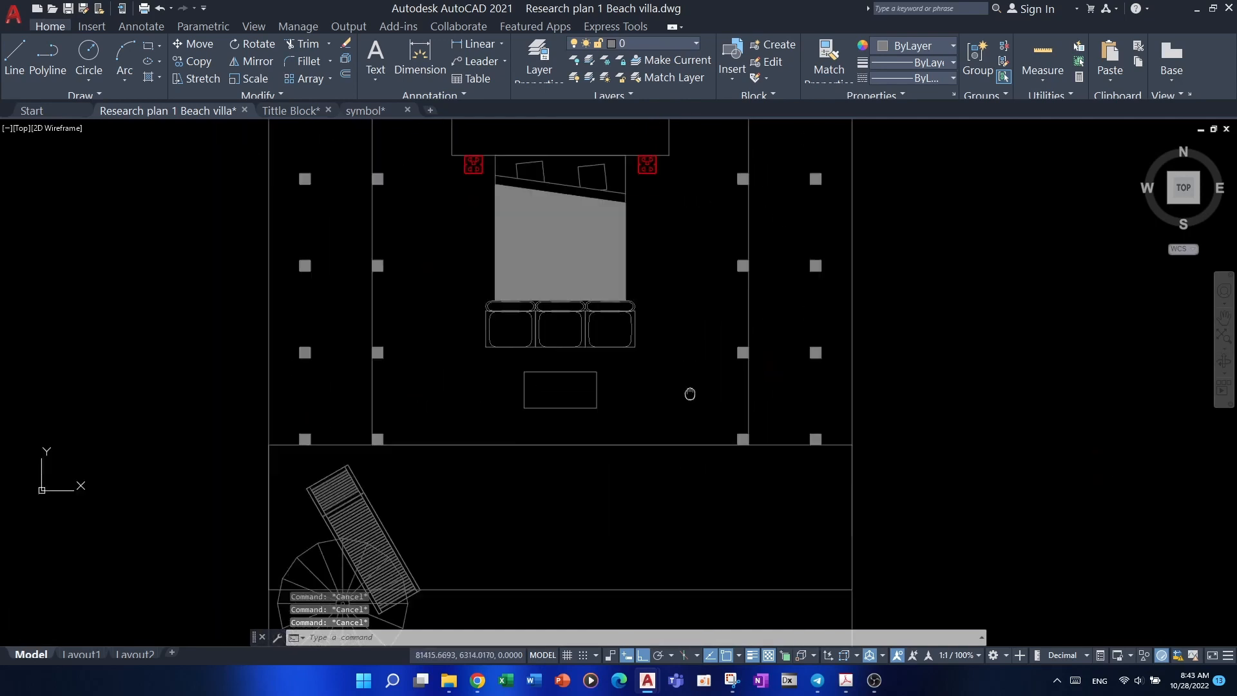
pyautogui.scroll(-4, 639, 364)
pyautogui.scroll(2, 658, 283)
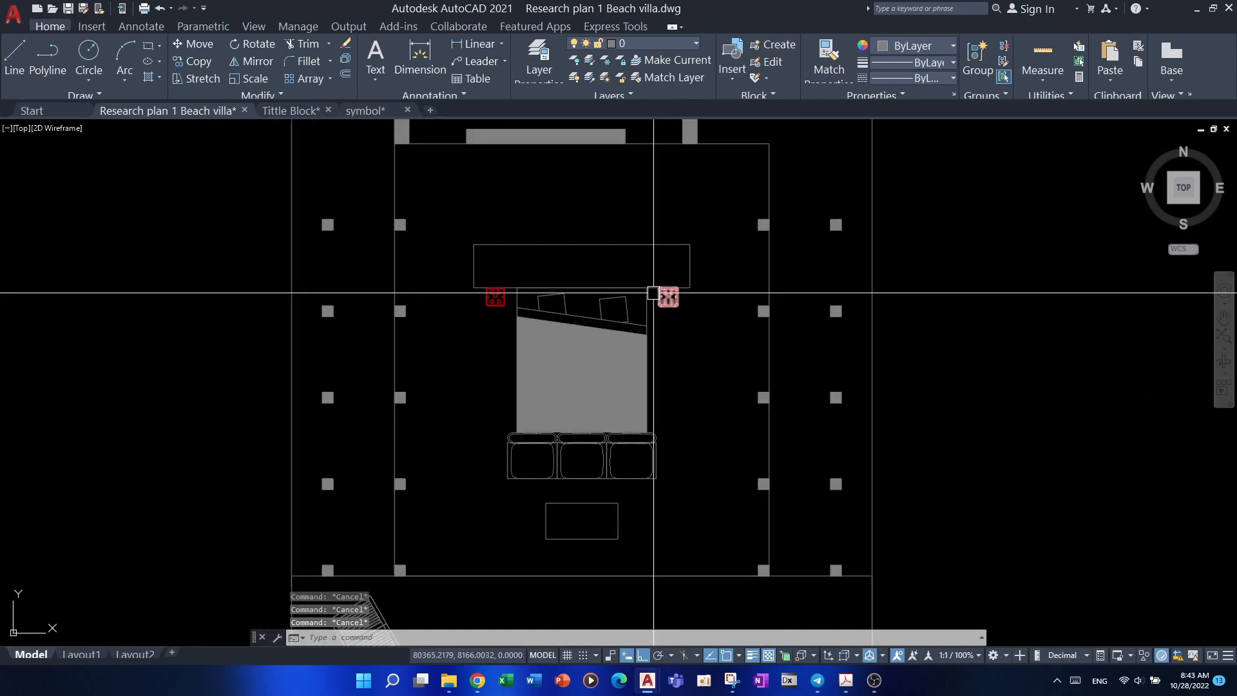
pyautogui.scroll(-1, 628, 368)
pyautogui.moveTo(645, 343); pyautogui.dragTo(626, 411, button='middle')
pyautogui.scroll(-4, 661, 287)
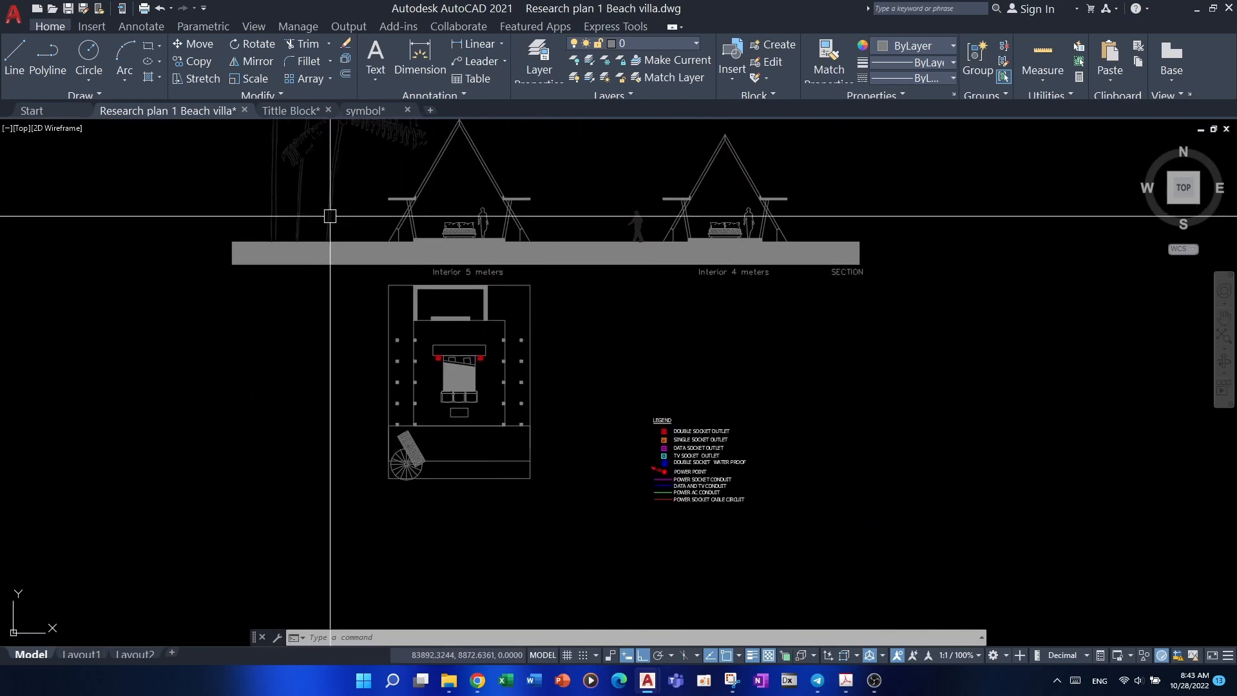
pyautogui.scroll(2, 389, 259)
# - Switch to the symbol drawing and copy the complete Lighting and Switch legend table
pyautogui.click(364, 114)
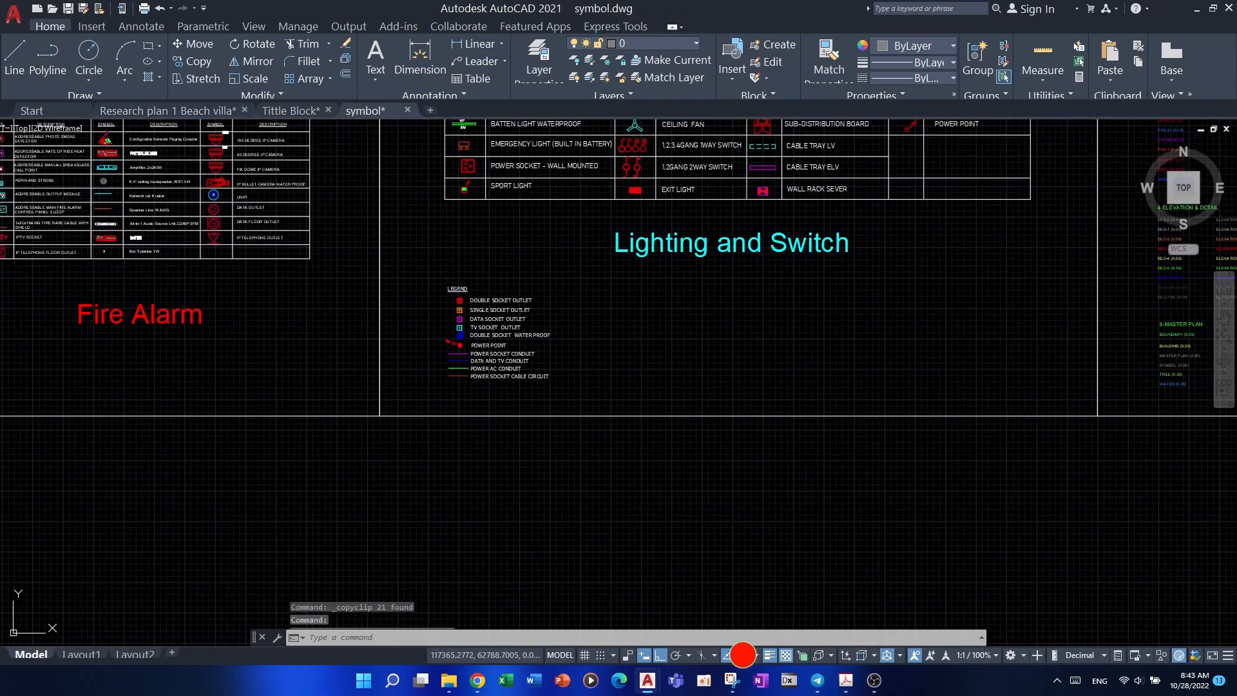
pyautogui.scroll(-3, 603, 304)
pyautogui.scroll(6, 603, 304)
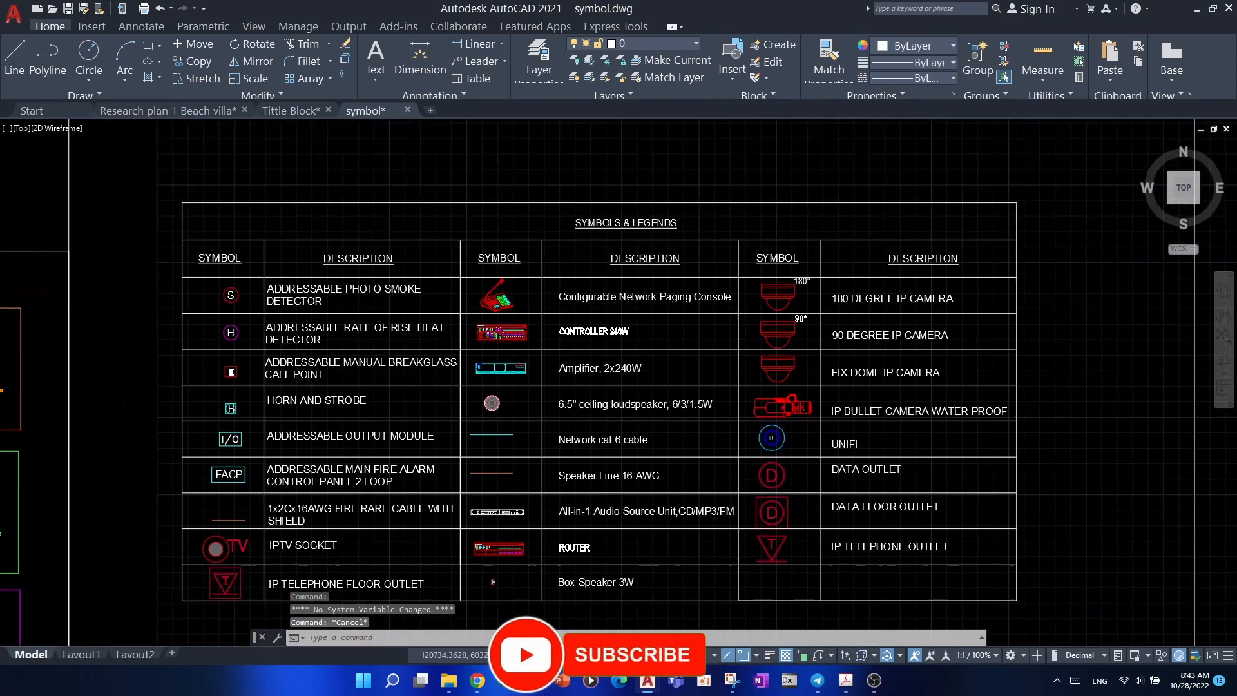
pyautogui.scroll(-3, 603, 304)
pyautogui.scroll(4, 603, 268)
pyautogui.scroll(-2, 507, 276)
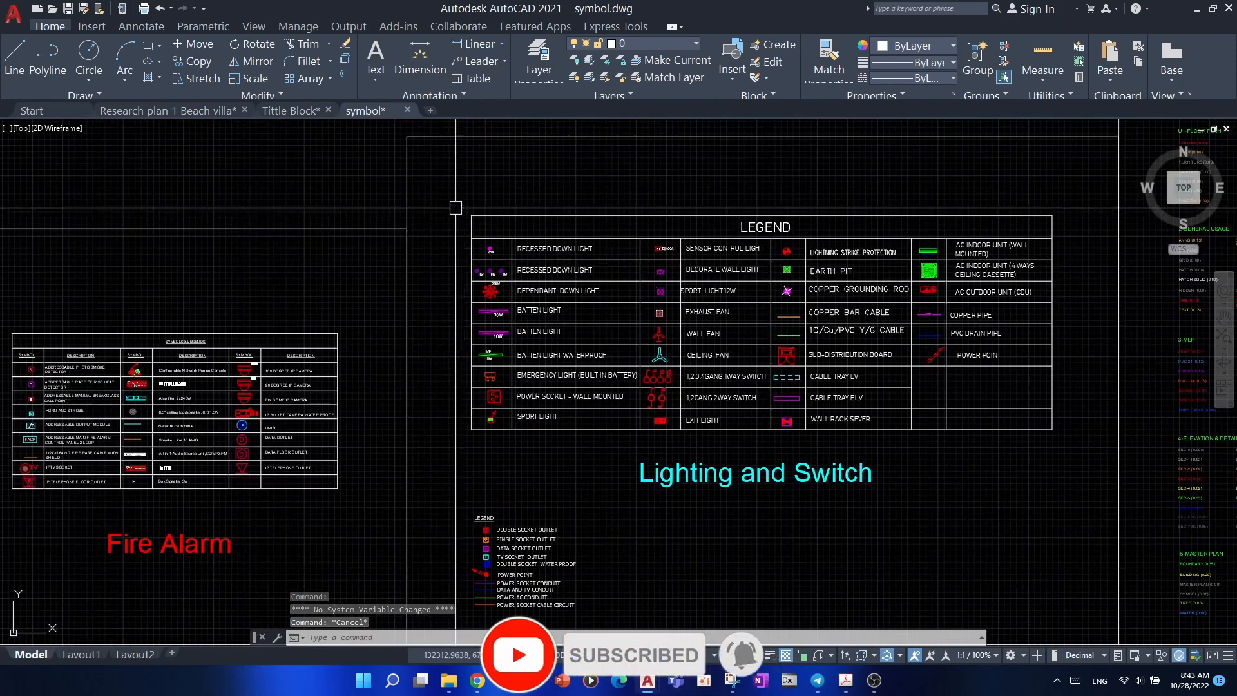
pyautogui.click(452, 204)
pyautogui.click(1079, 437)
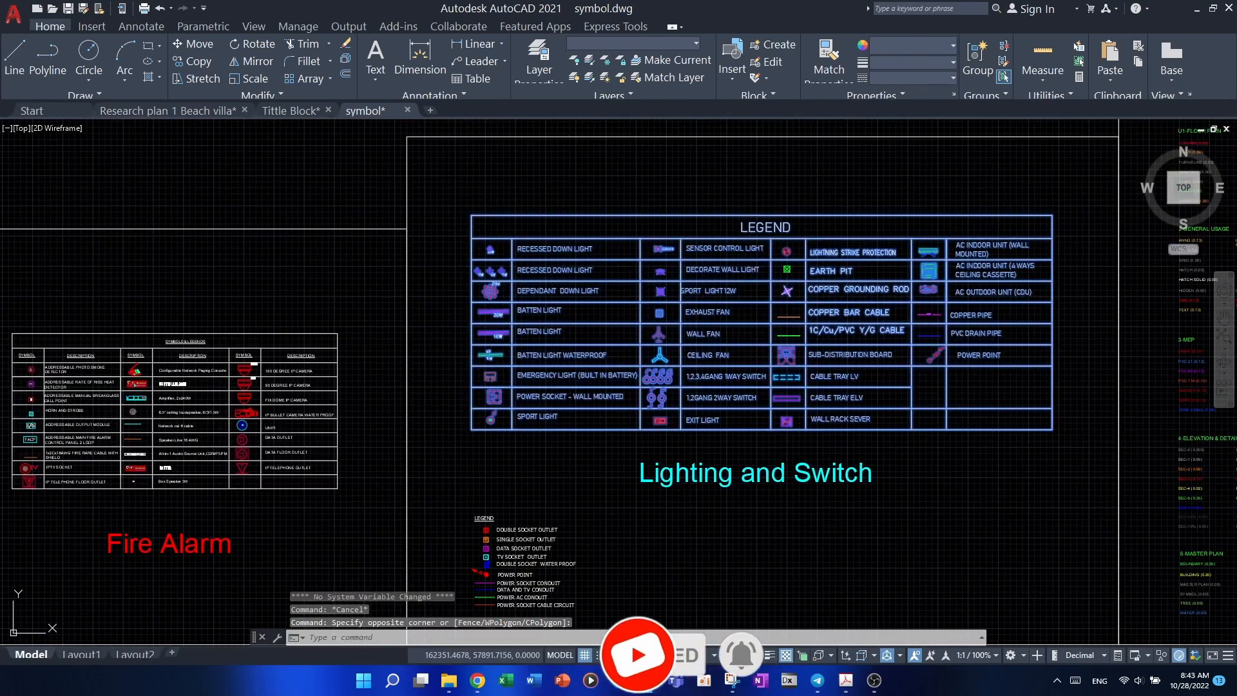
# - Return to the beach villa drawing and paste the lighting legend table in the empty area beside the socket legend
pyautogui.click(172, 110)
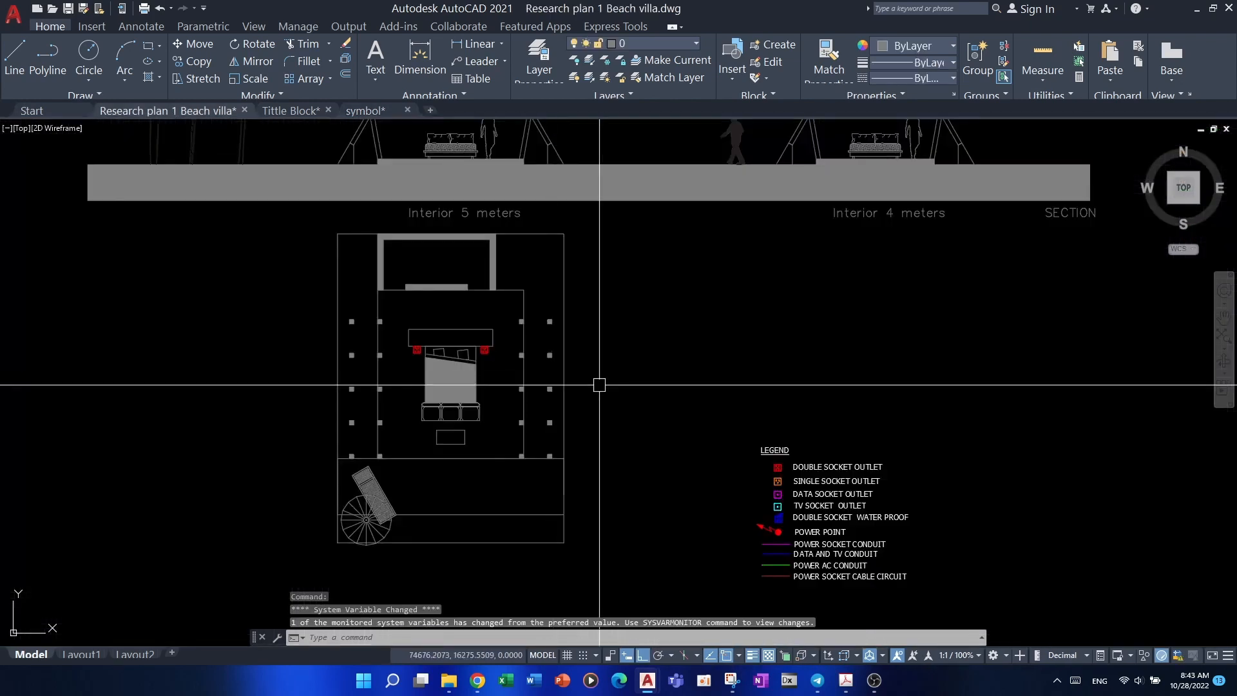
pyautogui.hotkey('ctrl', 'v')
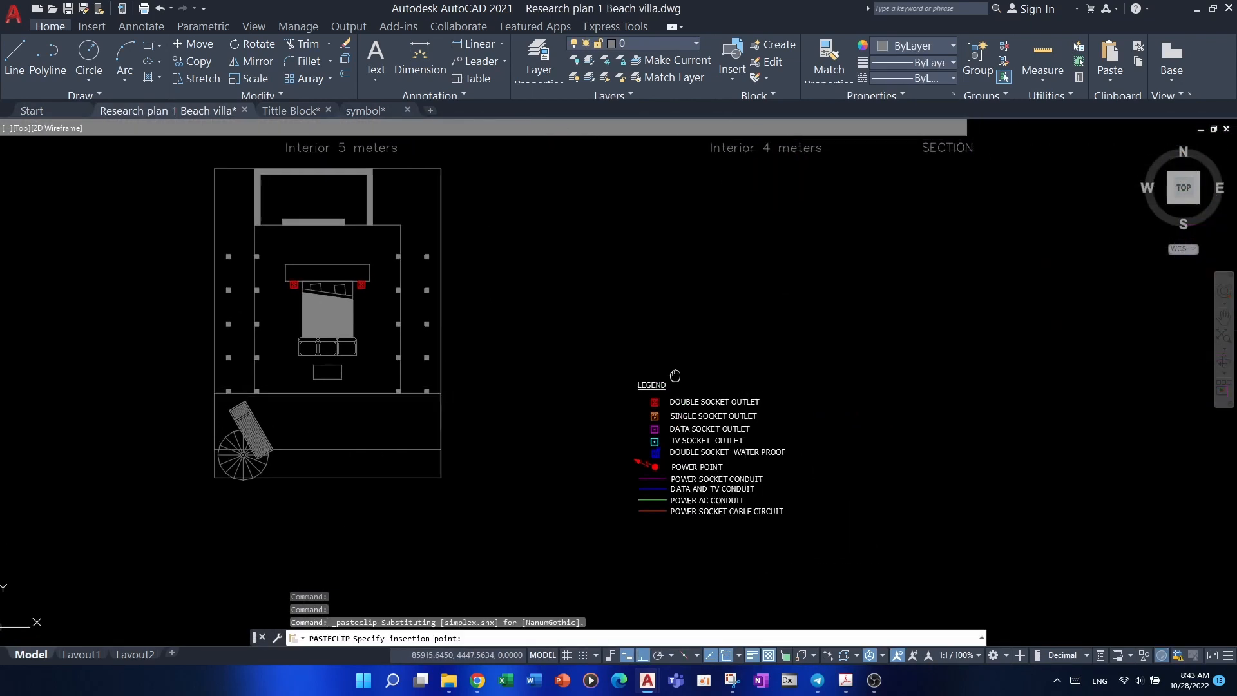
pyautogui.scroll(-6, 271, 332)
pyautogui.press('Escape')
pyautogui.press('Escape')
pyautogui.press('Escape')
# - Copy the Decorate Wall Light symbol from the lighting legend to an empty area beside the floor plan
pyautogui.scroll(13, 599, 387)
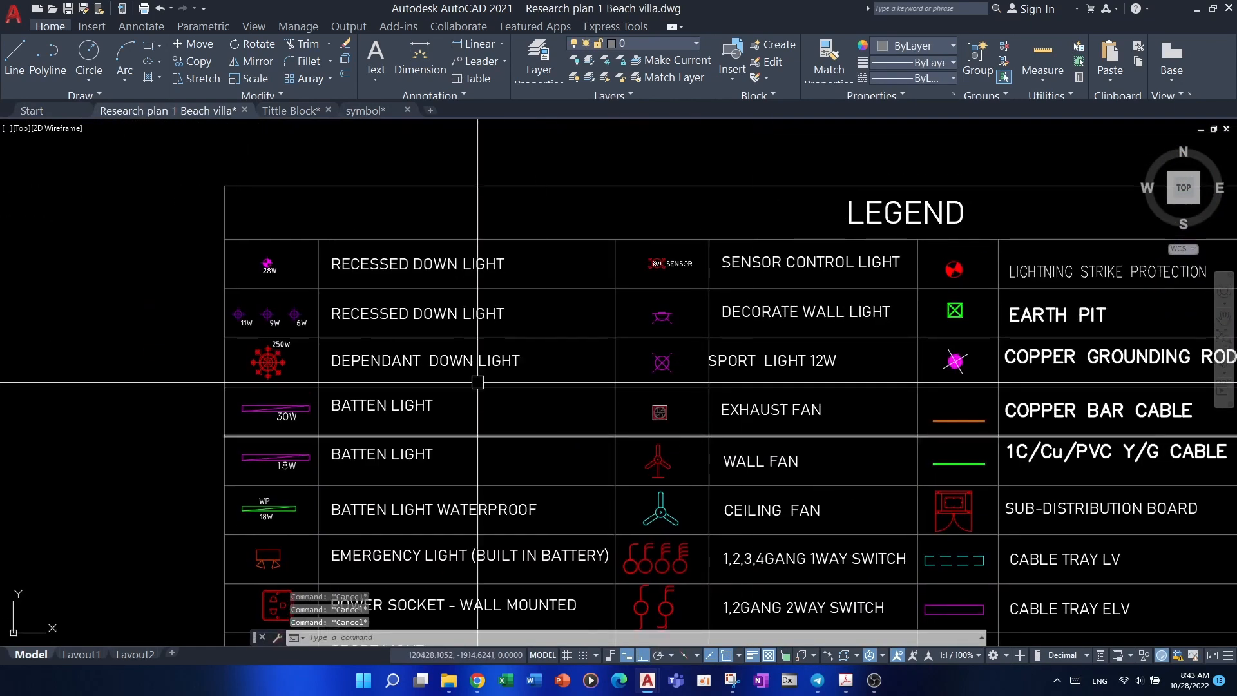
pyautogui.scroll(2, 684, 307)
pyautogui.moveTo(683, 307); pyautogui.dragTo(681, 323, button='middle')
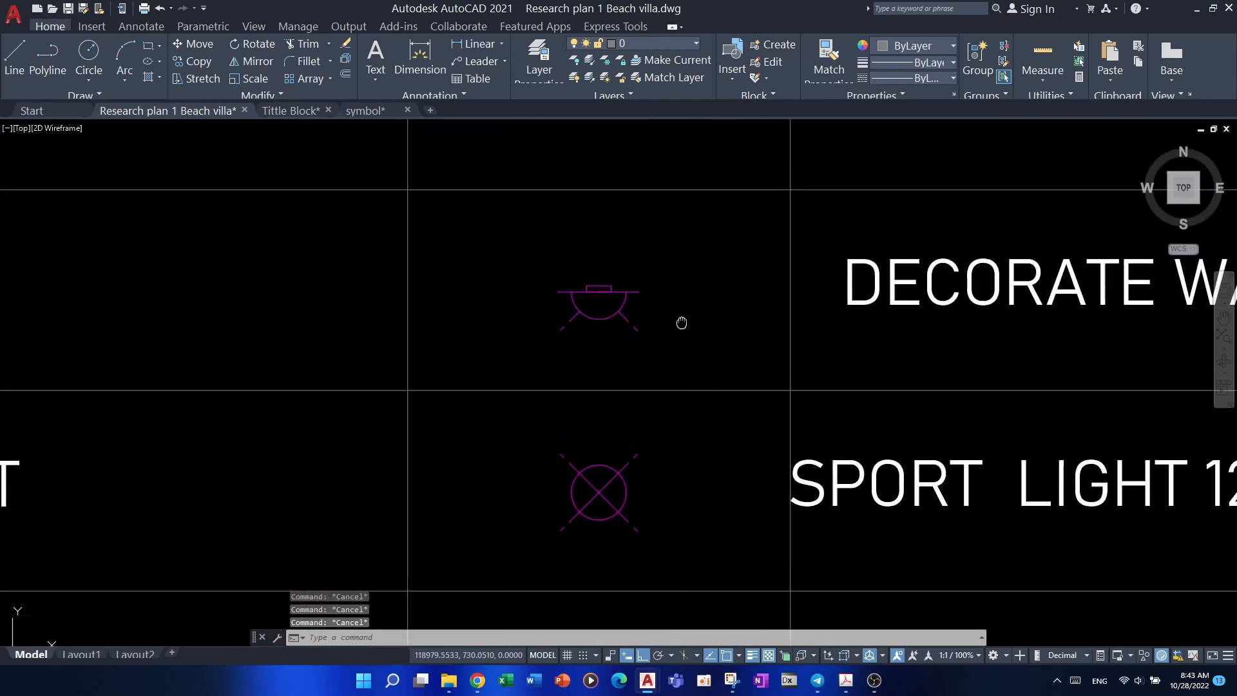
pyautogui.scroll(2, 681, 323)
pyautogui.click(647, 269)
pyautogui.click(593, 350)
pyautogui.moveTo(616, 393); pyautogui.dragTo(654, 419, button='middle')
pyautogui.write('co')
pyautogui.press('Return')
pyautogui.scroll(2, 607, 305)
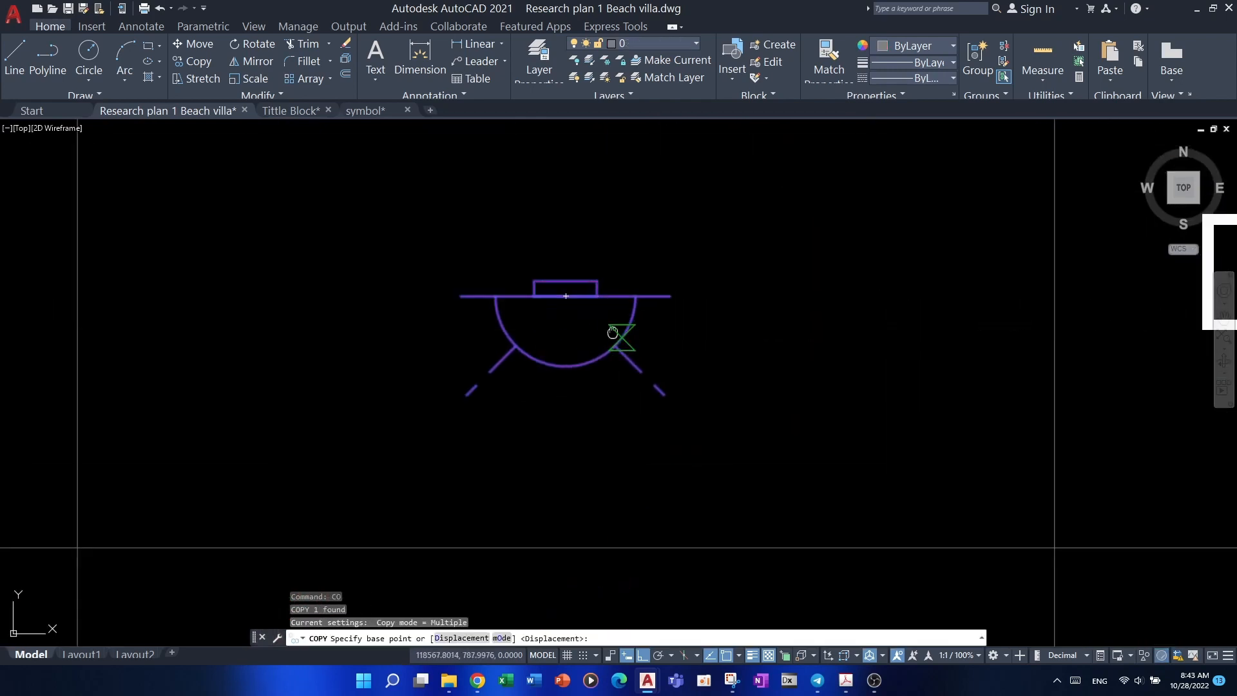
pyautogui.click(568, 277)
pyautogui.scroll(-8, 512, 368)
pyautogui.scroll(-8, 928, 374)
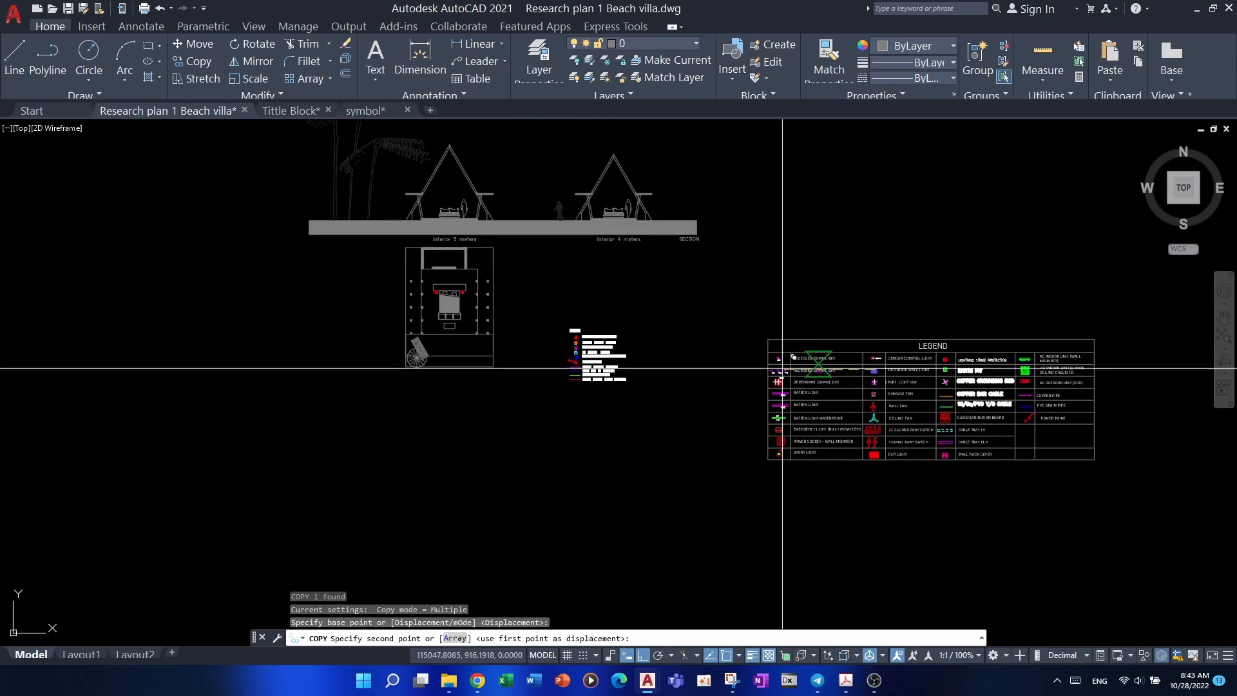
pyautogui.scroll(4, 508, 353)
pyautogui.click(539, 437)
pyautogui.press('Escape')
pyautogui.scroll(5, 537, 443)
pyautogui.press('Escape')
pyautogui.press('Escape')
pyautogui.press('Escape')
# - Rotate the copied wall light symbol a quarter turn counterclockwise so its arc faces right
pyautogui.click(600, 163)
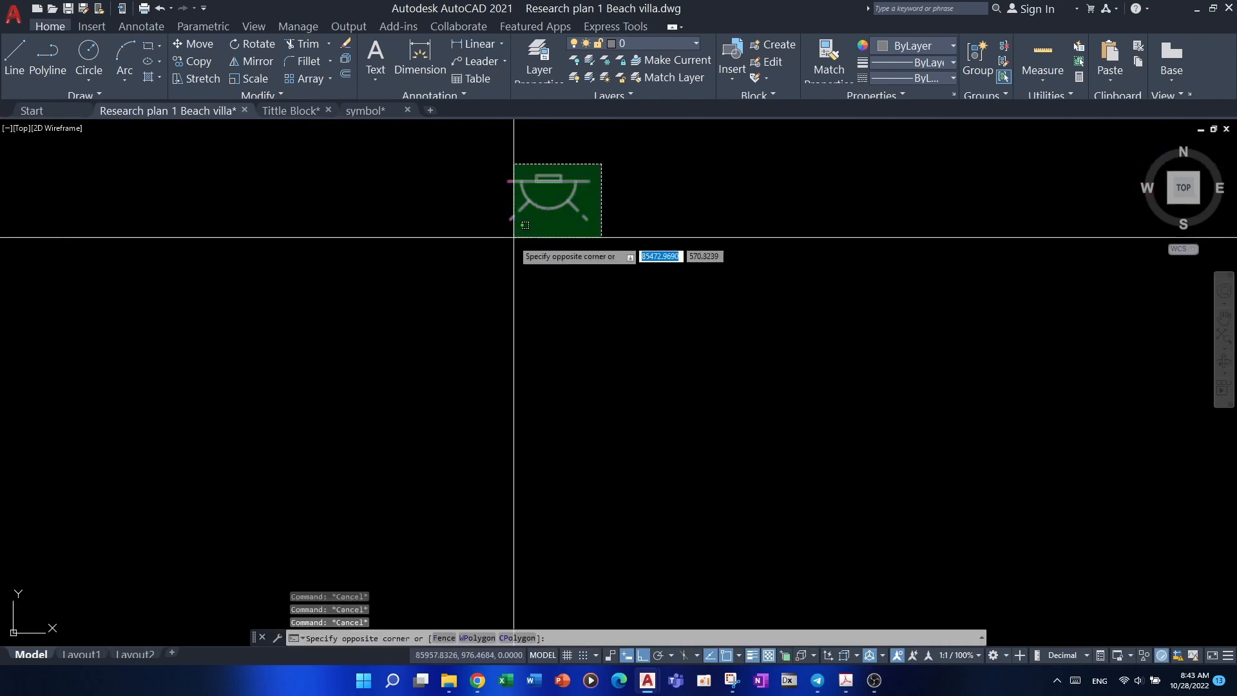
pyautogui.click(512, 240)
pyautogui.moveTo(517, 267); pyautogui.dragTo(538, 395, button='middle')
pyautogui.write('o')
pyautogui.press('Return')
pyautogui.scroll(2, 482, 355)
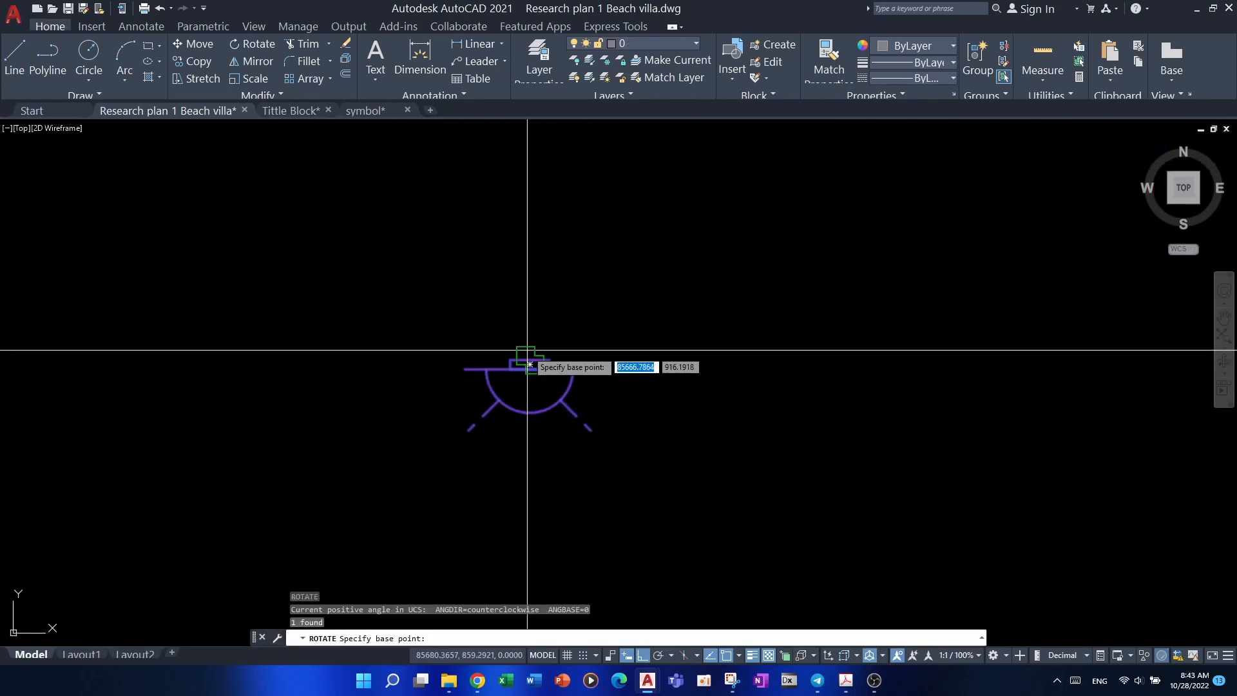
pyautogui.press('Escape')
pyautogui.scroll(4, 545, 350)
# - Move the wall light by its base onto the room's left wall line, between the second and third columns
pyautogui.write('m')
pyautogui.press('Return')
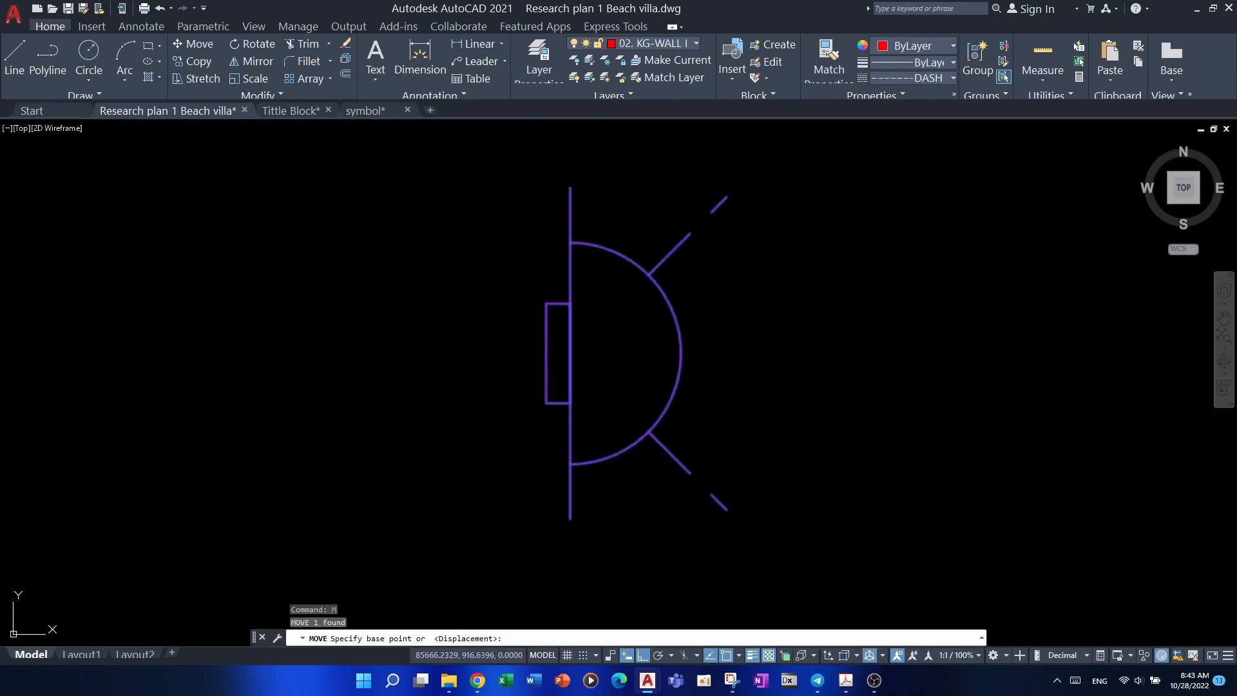
pyautogui.scroll(-5, 550, 349)
pyautogui.moveTo(549, 350); pyautogui.dragTo(387, 337, button='middle')
pyautogui.scroll(5, 339, 338)
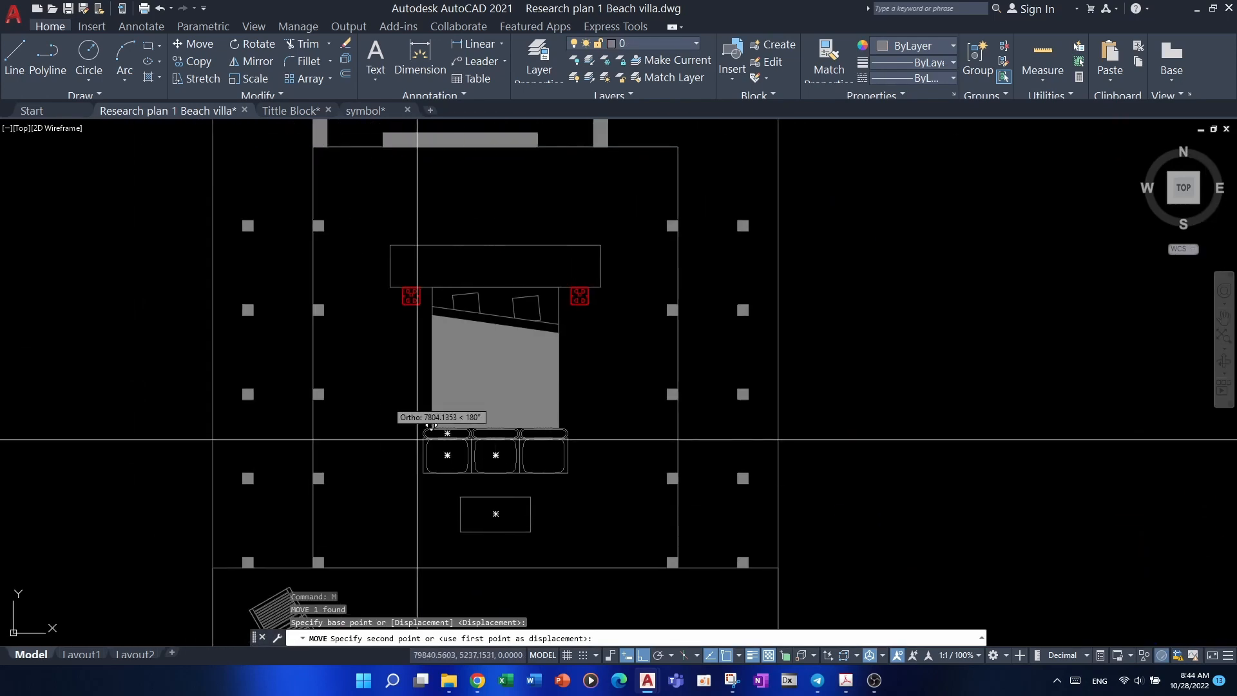
pyautogui.click(296, 357)
pyautogui.scroll(-5, 425, 398)
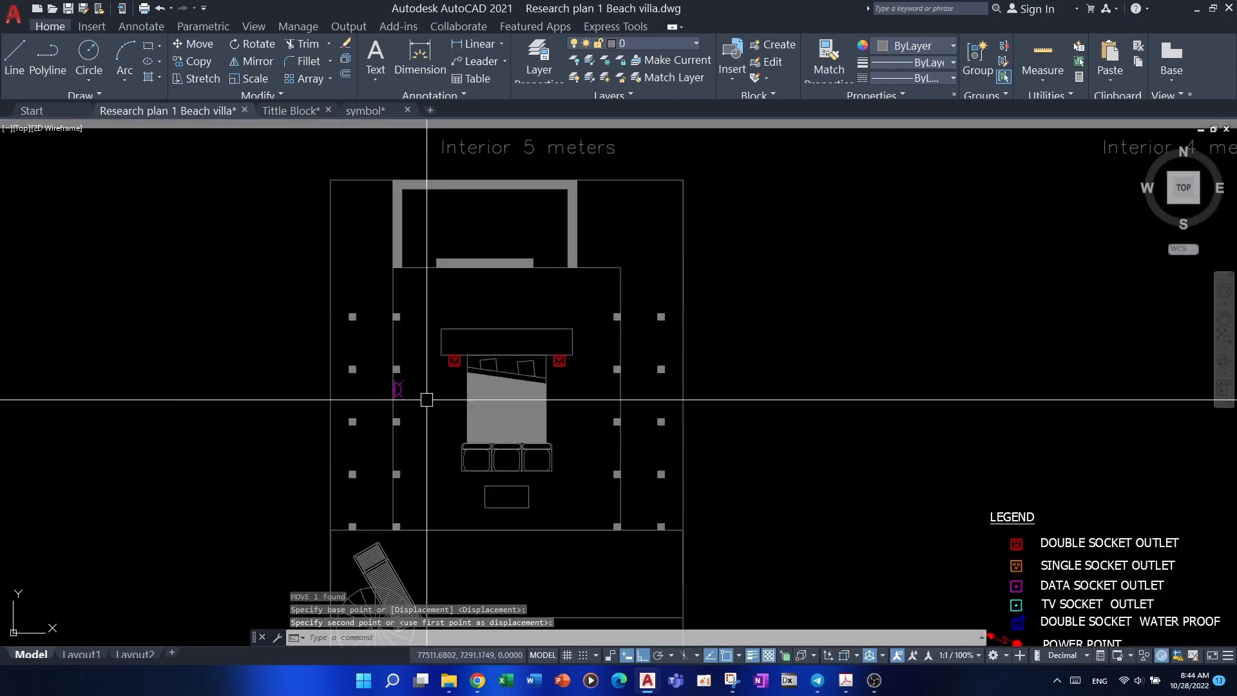
pyautogui.press('Escape')
pyautogui.press('Escape')
pyautogui.press('Escape')
pyautogui.scroll(5, 400, 376)
pyautogui.scroll(-8, 427, 421)
pyautogui.press('Escape')
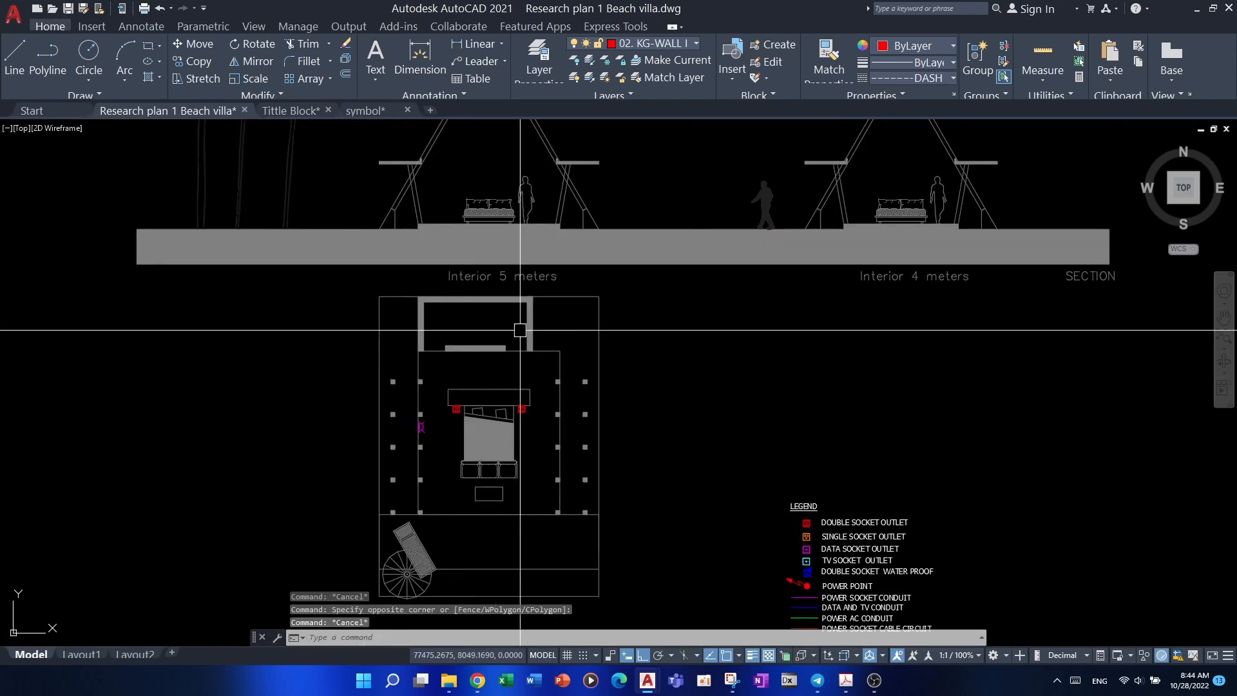
# - Examine the Interior 5 meters section and compare it with the wall light's position on the floor plan
pyautogui.moveTo(504, 219); pyautogui.dragTo(486, 353, button='middle')
pyautogui.scroll(2, 487, 353)
pyautogui.scroll(4, 369, 348)
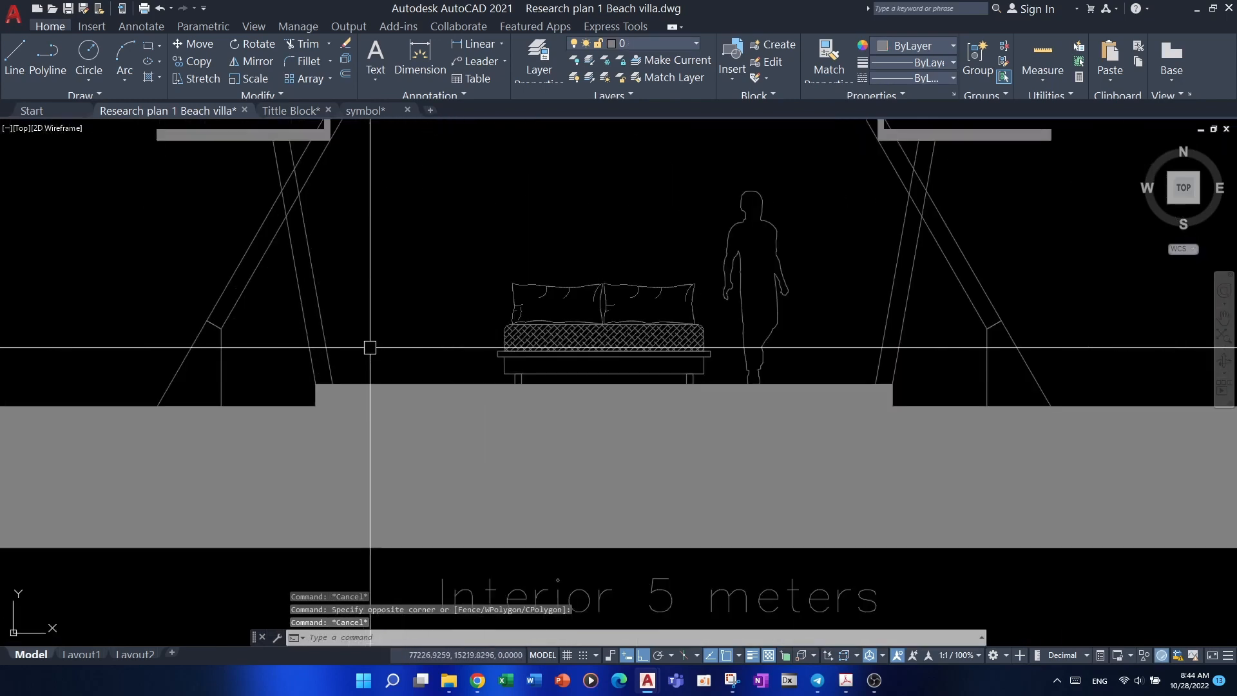
pyautogui.scroll(-4, 370, 348)
pyautogui.moveTo(535, 496); pyautogui.dragTo(581, 279, button='middle')
pyautogui.scroll(2, 413, 494)
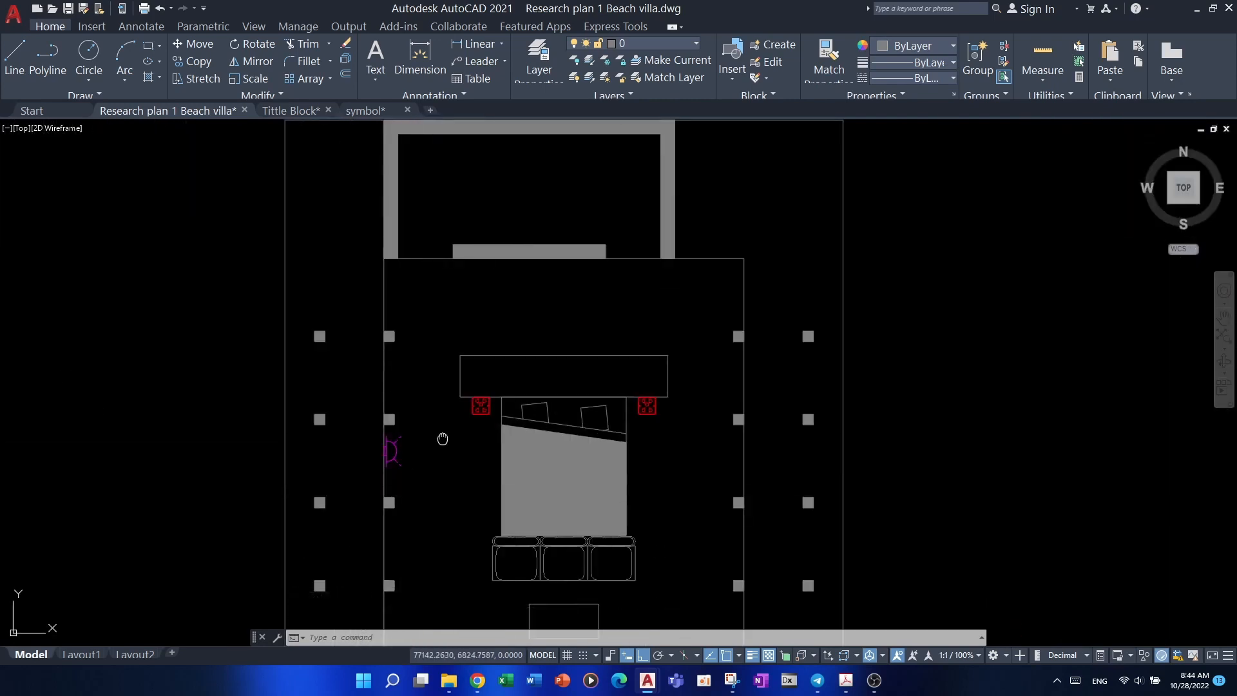
pyautogui.moveTo(443, 438); pyautogui.dragTo(443, 484, button='middle')
pyautogui.scroll(-4, 442, 484)
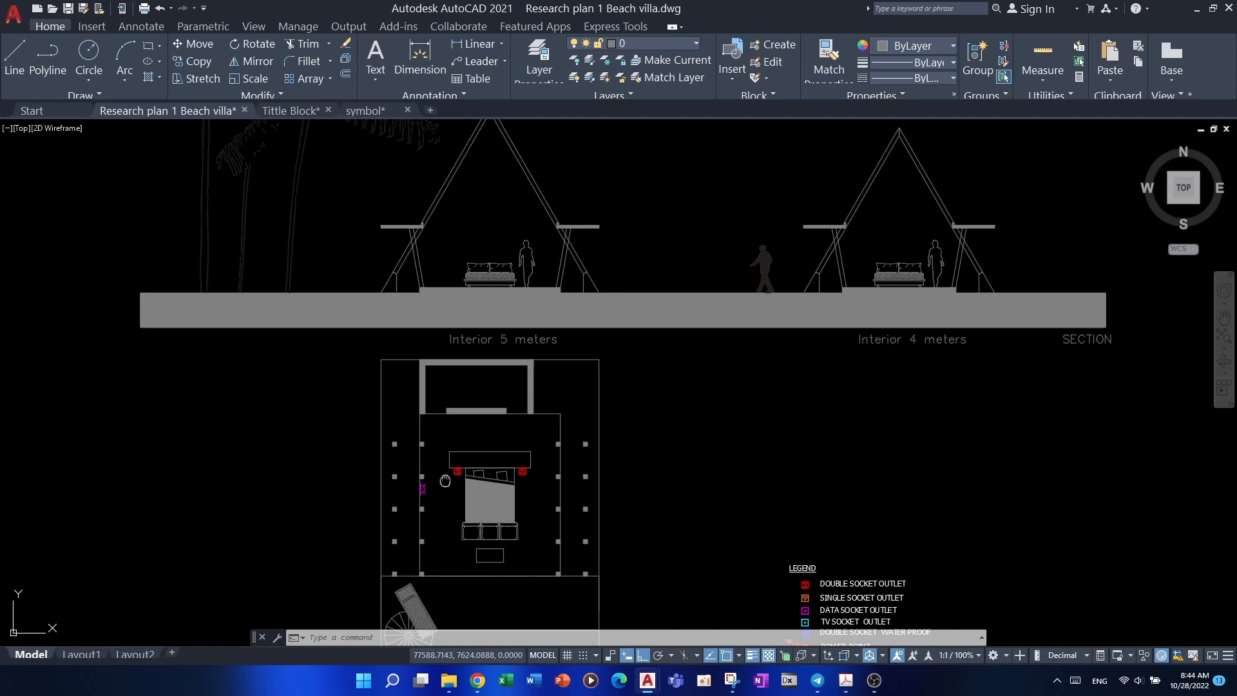
pyautogui.moveTo(444, 481)
pyautogui.mouseDown(button='middle')
pyautogui.moveTo(464, 351)
pyautogui.moveTo(475, 434)
pyautogui.moveTo(454, 466)
pyautogui.mouseUp(button='middle')
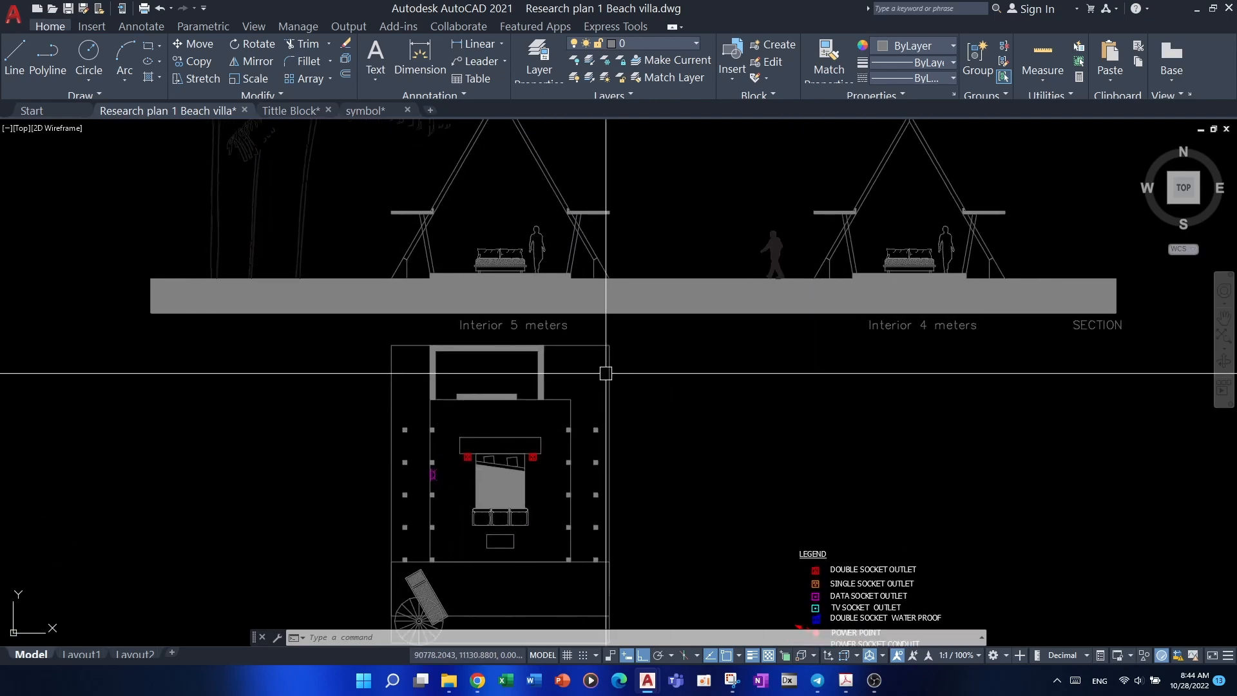
pyautogui.moveTo(606, 373); pyautogui.dragTo(612, 311, button='middle')
pyautogui.scroll(8, 438, 406)
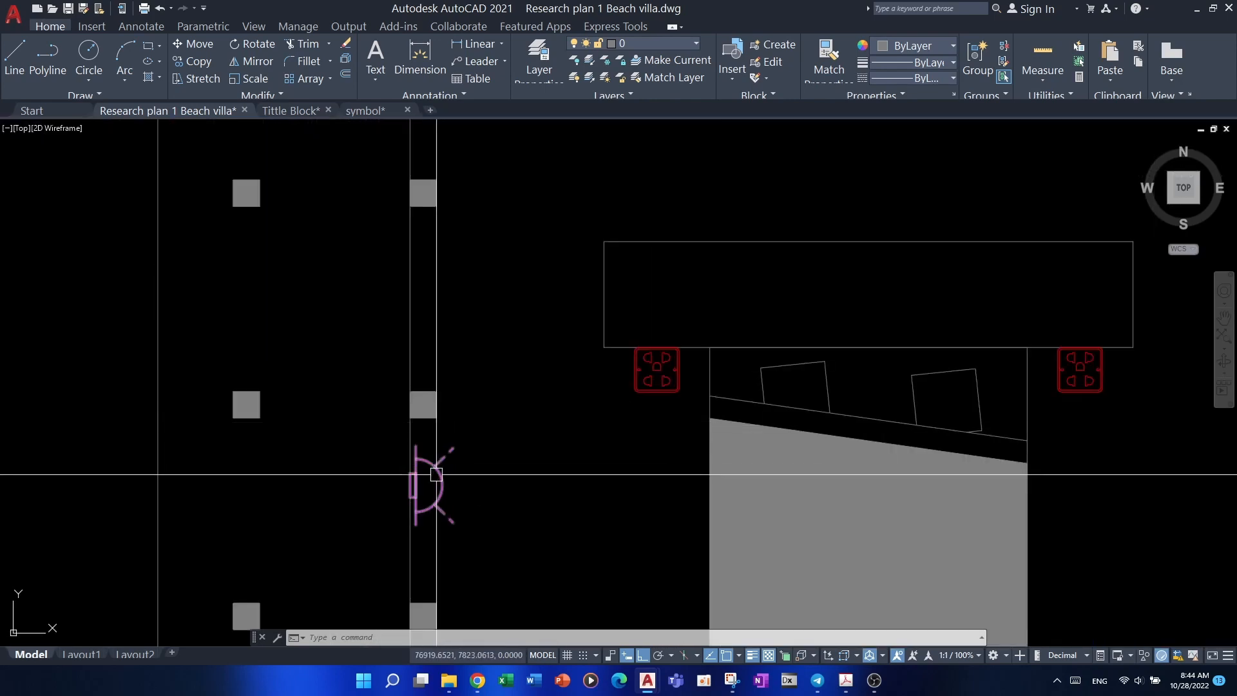
pyautogui.click(436, 474)
pyautogui.moveTo(468, 476); pyautogui.dragTo(508, 405, button='middle')
pyautogui.scroll(4, 401, 453)
pyautogui.press('m')
pyautogui.press('space')
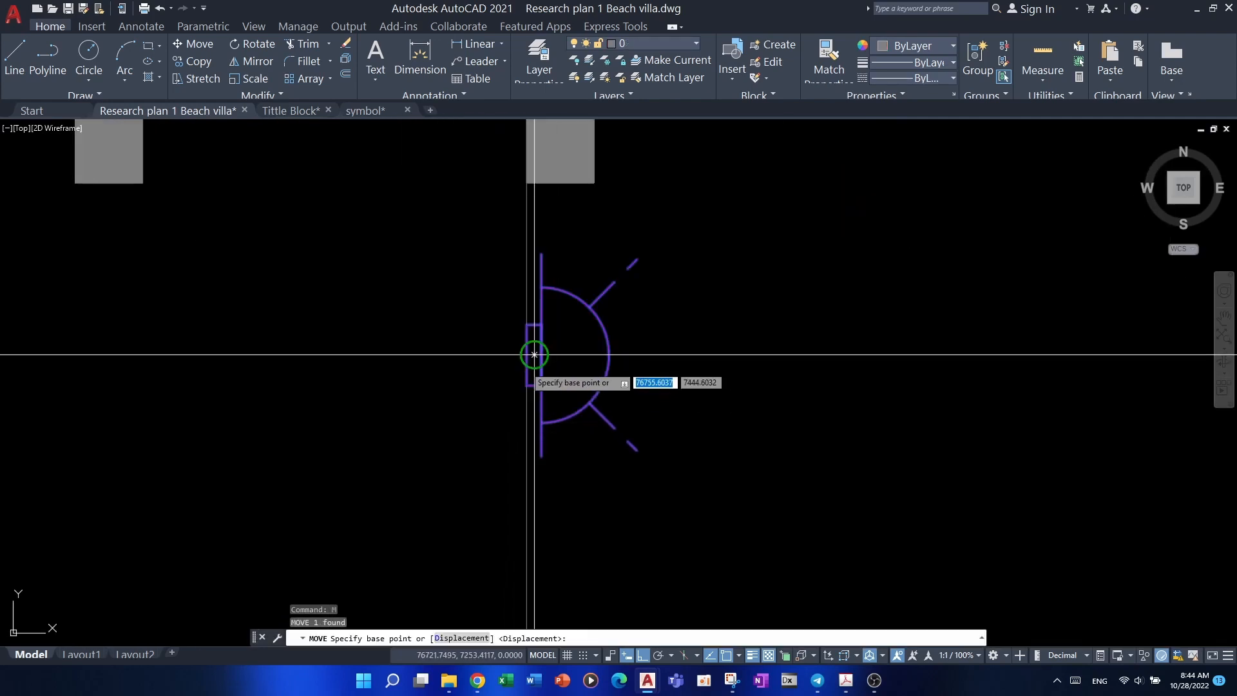
pyautogui.click(527, 353)
pyautogui.press('Escape')
# - Move the wall light by its base midpoint onto the midpoint of the second left-wall column's inner edge
pyautogui.click(580, 322)
pyautogui.moveTo(572, 343); pyautogui.dragTo(580, 365, button='middle')
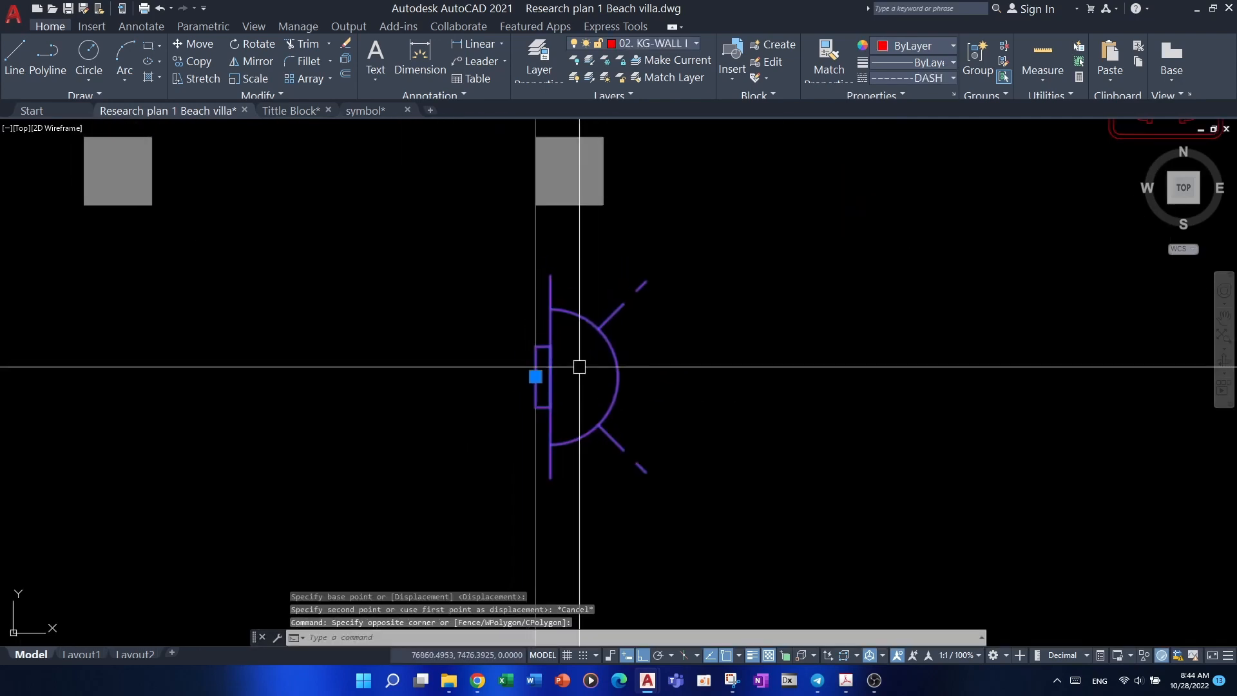
pyautogui.scroll(4, 520, 374)
pyautogui.press('m')
pyautogui.press('space')
pyautogui.click(562, 377)
pyautogui.scroll(-4, 565, 377)
pyautogui.moveTo(623, 207); pyautogui.dragTo(578, 342, button='middle')
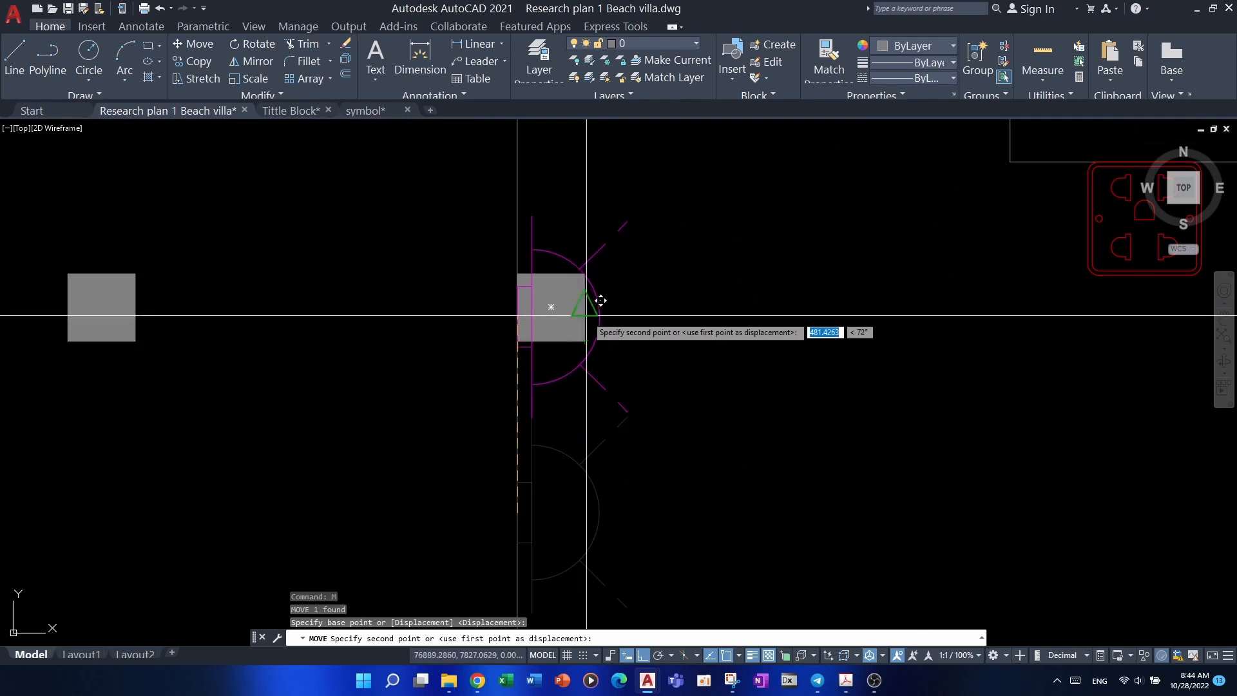
pyautogui.scroll(-8, 594, 312)
pyautogui.press('Escape')
pyautogui.press('Escape')
pyautogui.press('Escape')
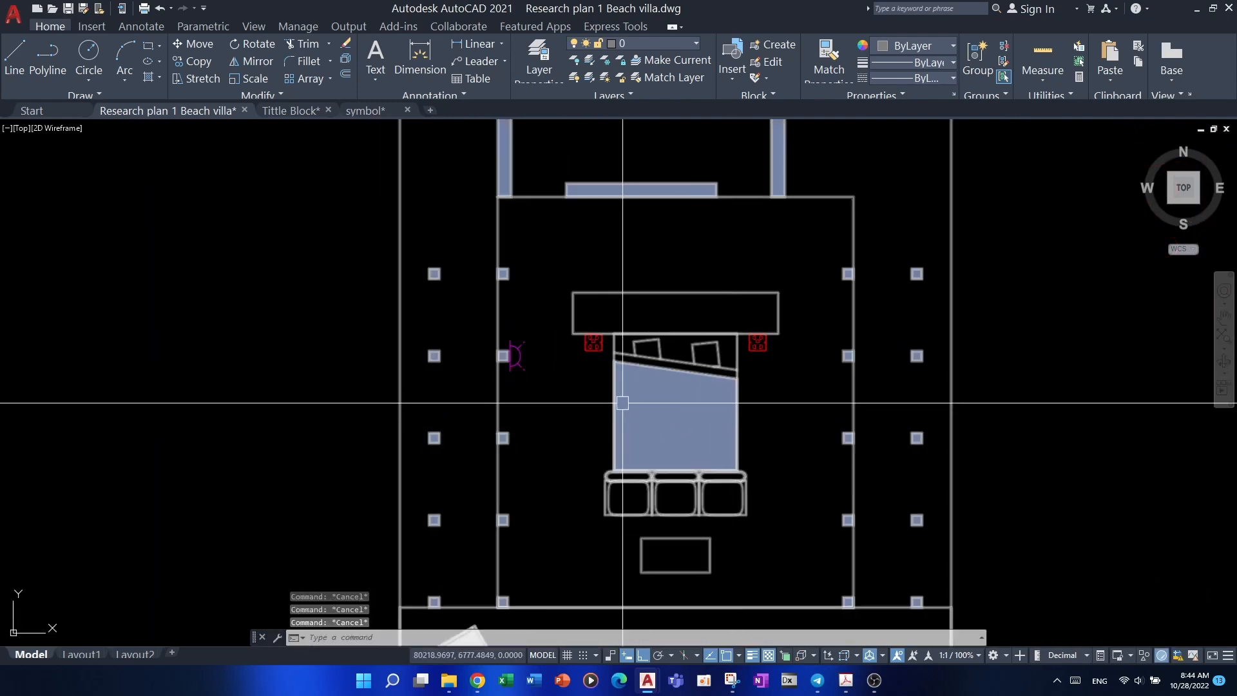
# - Copy the wall light by its base midpoint straight across to the inner edge midpoint of the opposite right-wall column
pyautogui.scroll(4, 616, 392)
pyautogui.moveTo(407, 352); pyautogui.dragTo(422, 396, button='middle')
pyautogui.write('c')
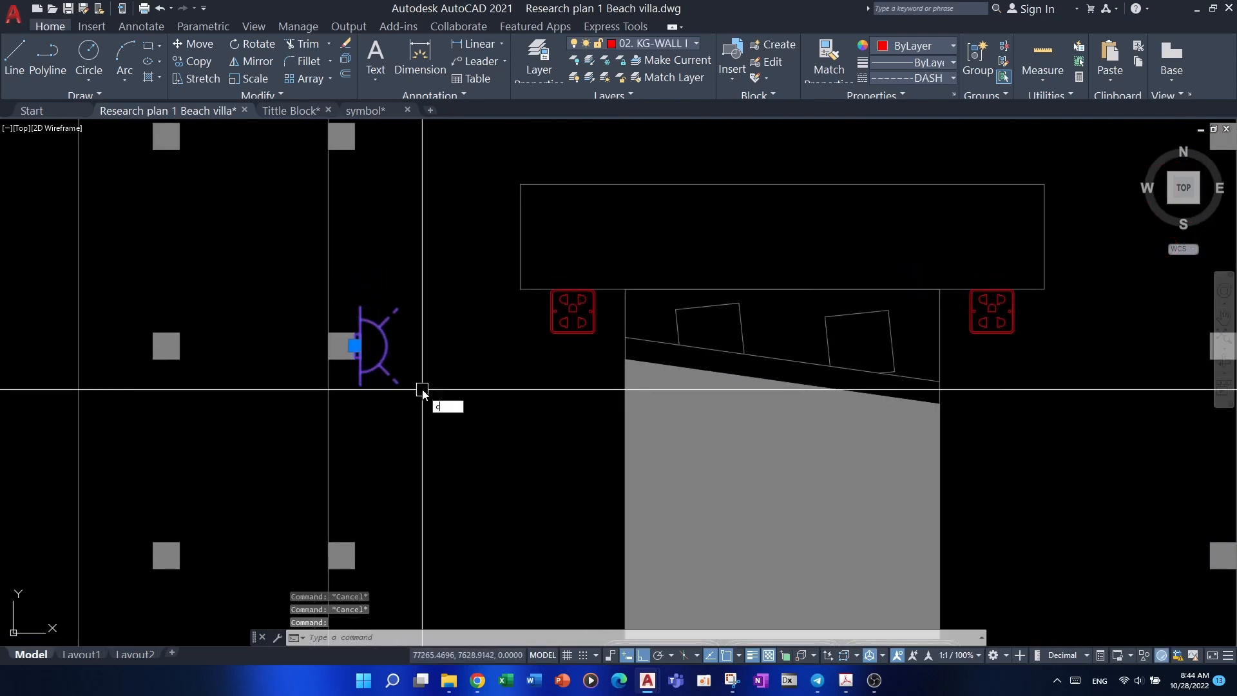
pyautogui.write('o')
pyautogui.press('Return')
pyautogui.scroll(8, 277, 354)
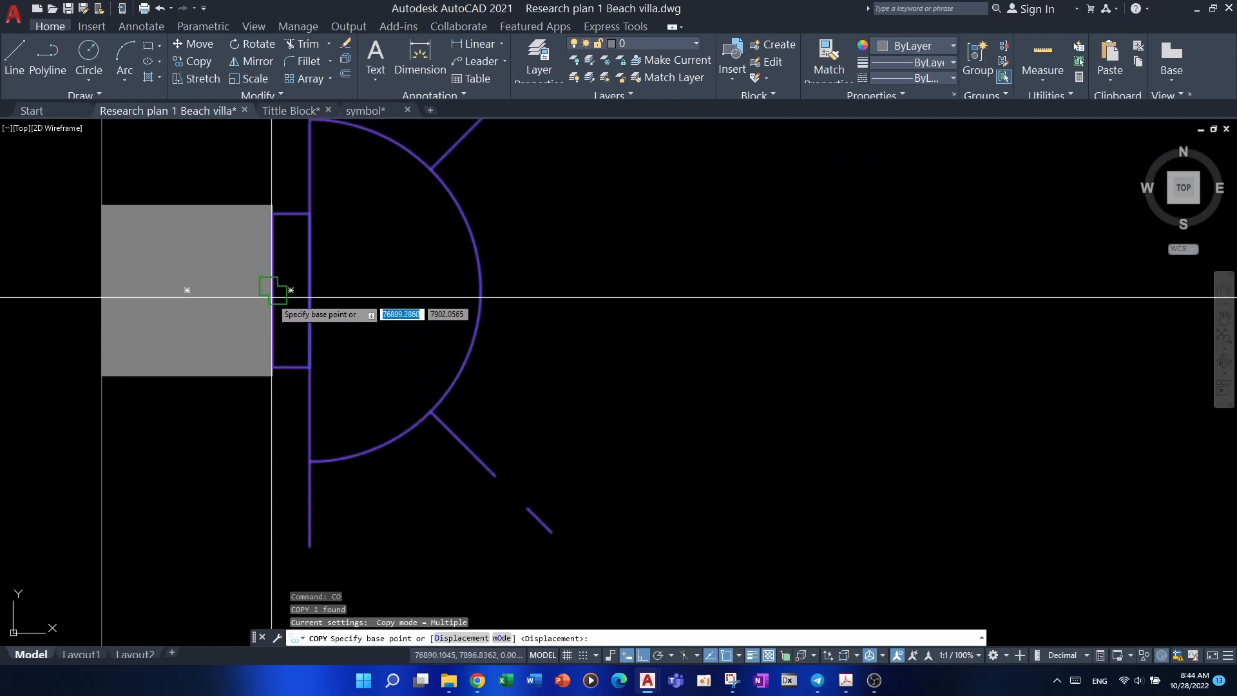
pyautogui.click(272, 297)
pyautogui.scroll(-6, 384, 310)
pyautogui.moveTo(384, 311); pyautogui.dragTo(129, 360, button='middle')
pyautogui.scroll(-2, 344, 409)
pyautogui.scroll(4, 770, 407)
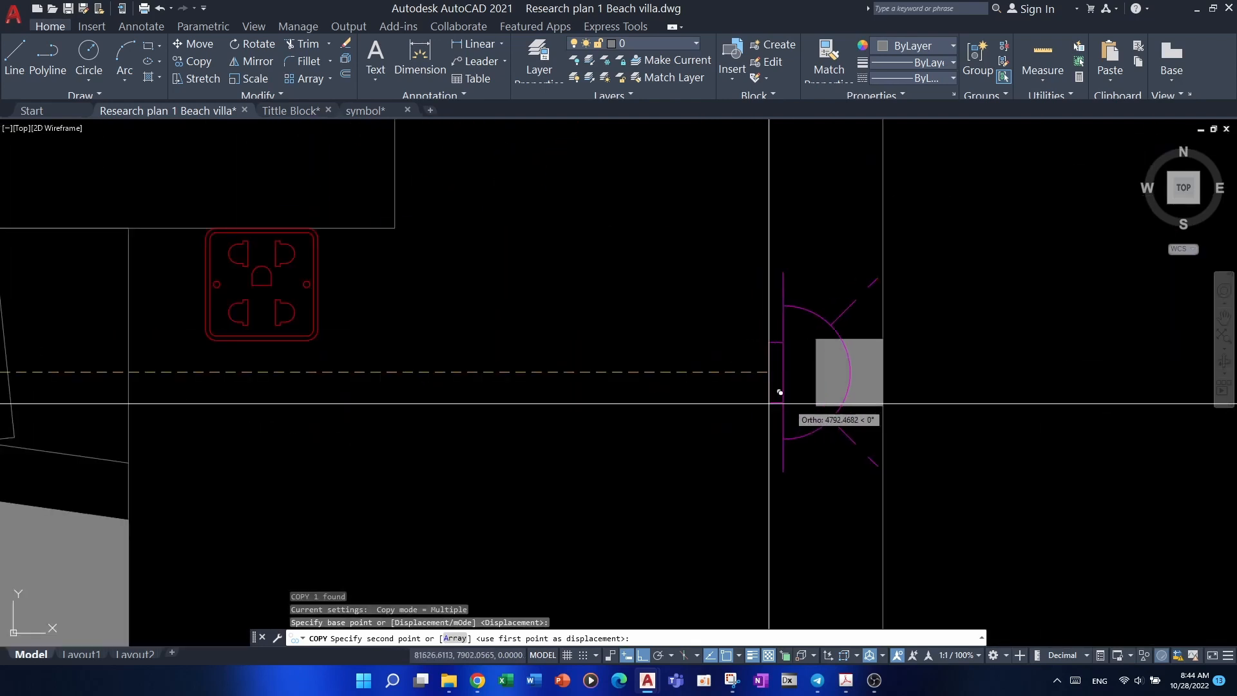
pyautogui.click(816, 372)
pyautogui.press('Escape')
pyautogui.press('Escape')
# - Mirror the copied wall light about its vertical base line on the right-wall column's inner edge, erasing the source light
pyautogui.click(828, 336)
pyautogui.moveTo(805, 339); pyautogui.dragTo(744, 342, button='middle')
pyautogui.scroll(2, 756, 400)
pyautogui.write('mi')
pyautogui.press('Return')
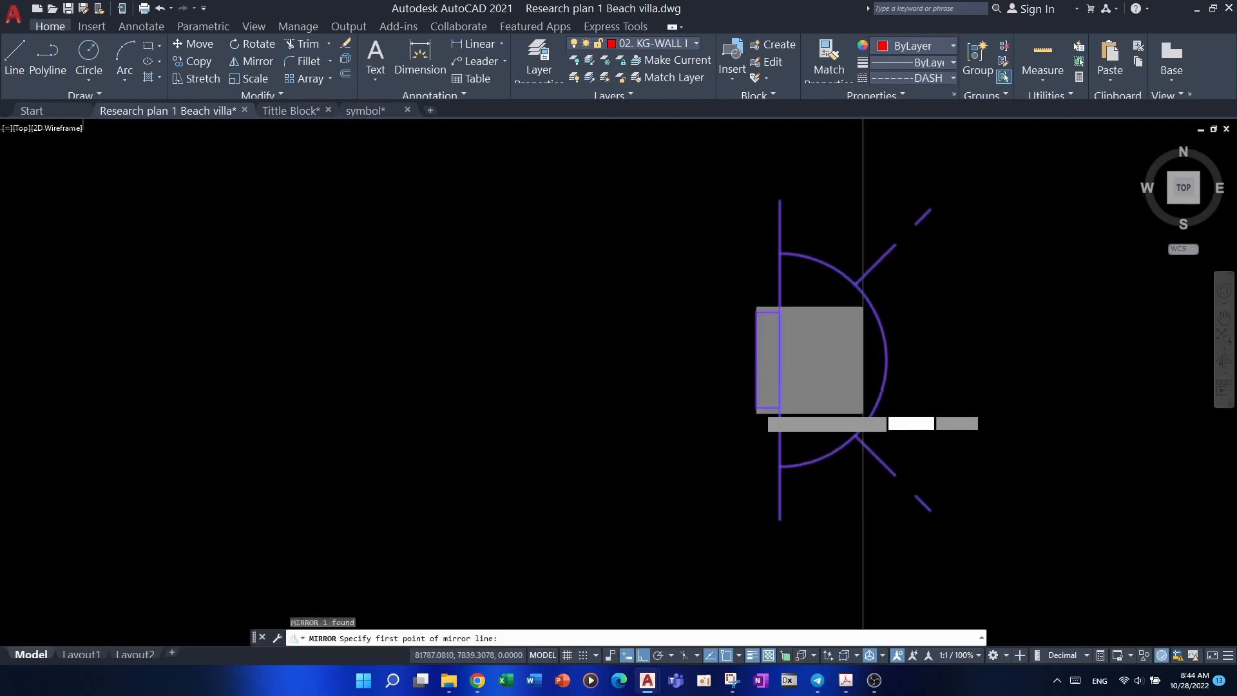
pyautogui.scroll(2, 755, 406)
pyautogui.click(755, 361)
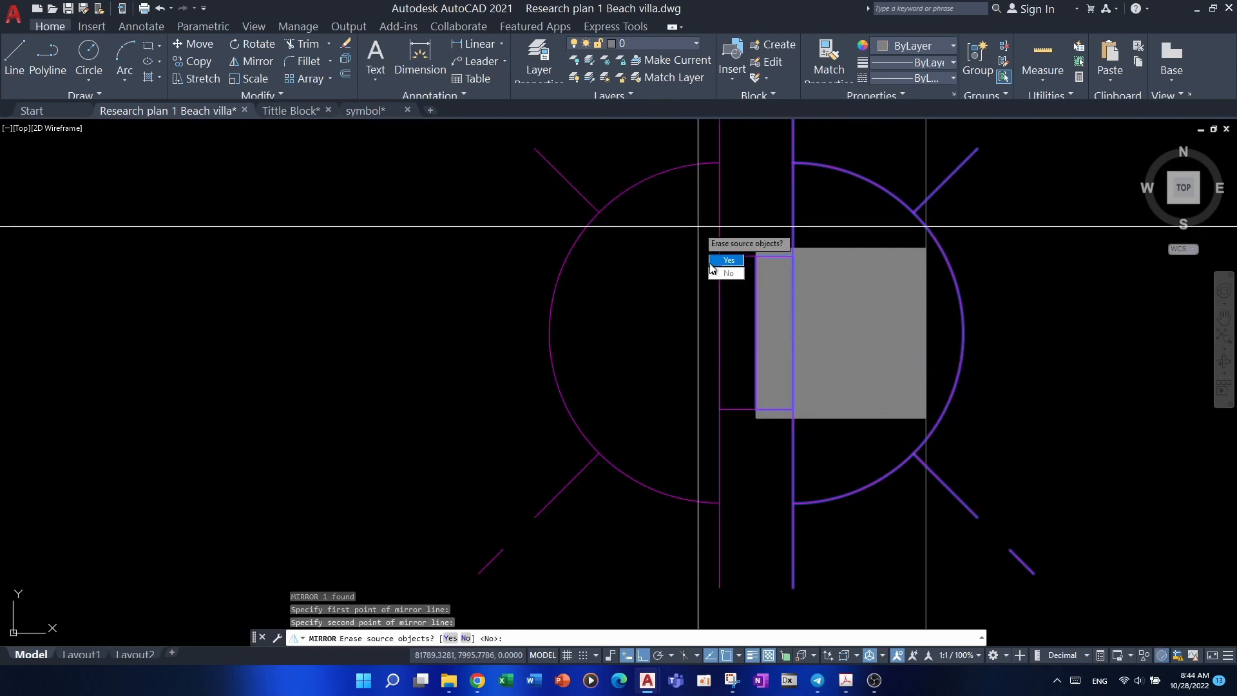
pyautogui.click(712, 264)
pyautogui.scroll(-6, 645, 313)
pyautogui.press('Escape')
pyautogui.moveTo(600, 374)
pyautogui.mouseDown(button='middle')
pyautogui.moveTo(612, 384)
pyautogui.moveTo(645, 369)
pyautogui.mouseUp(button='middle')
pyautogui.press('Escape')
pyautogui.press('Escape')
pyautogui.moveTo(666, 425); pyautogui.dragTo(646, 391, button='middle')
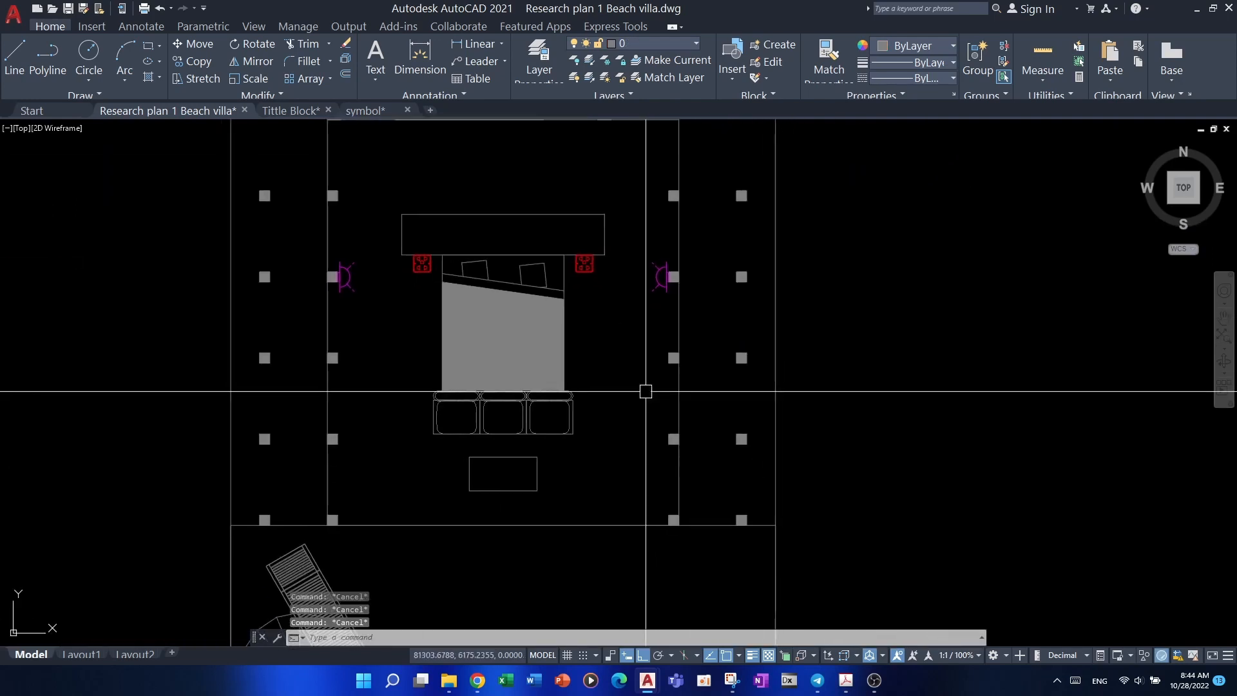
# - Examine the floor plan together with the sections above it and the socket legend beside it
pyautogui.moveTo(745, 420); pyautogui.dragTo(723, 483, button='middle')
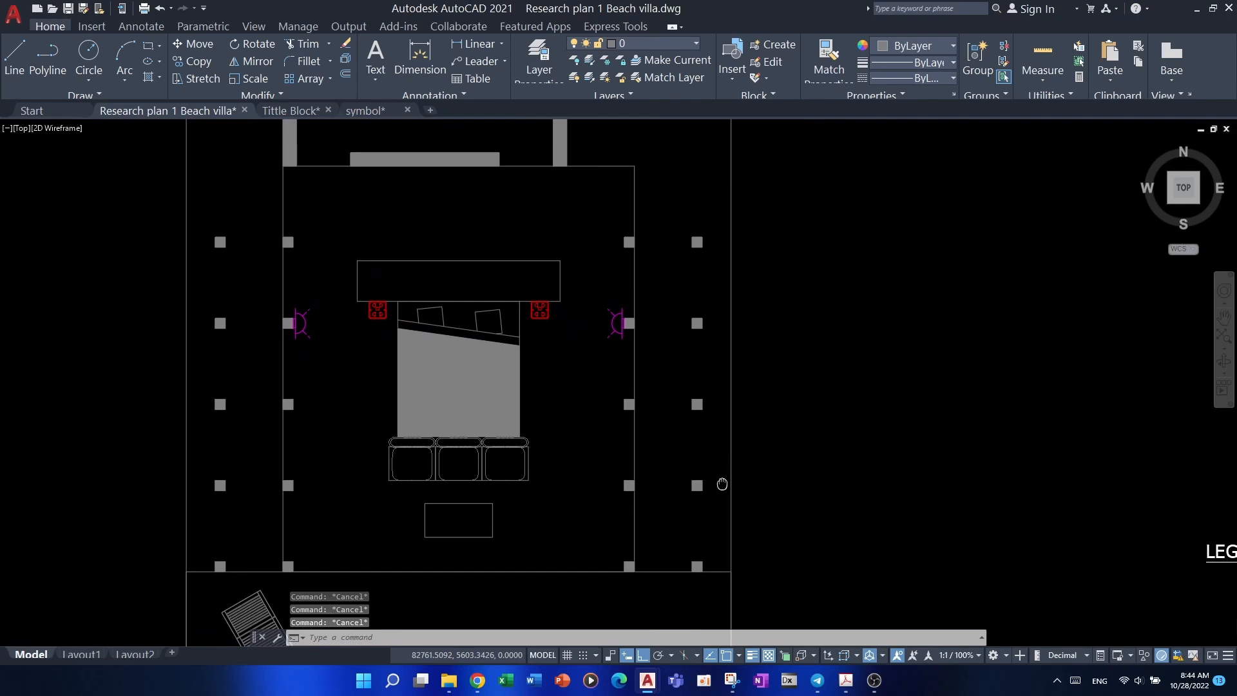
pyautogui.scroll(-4, 722, 483)
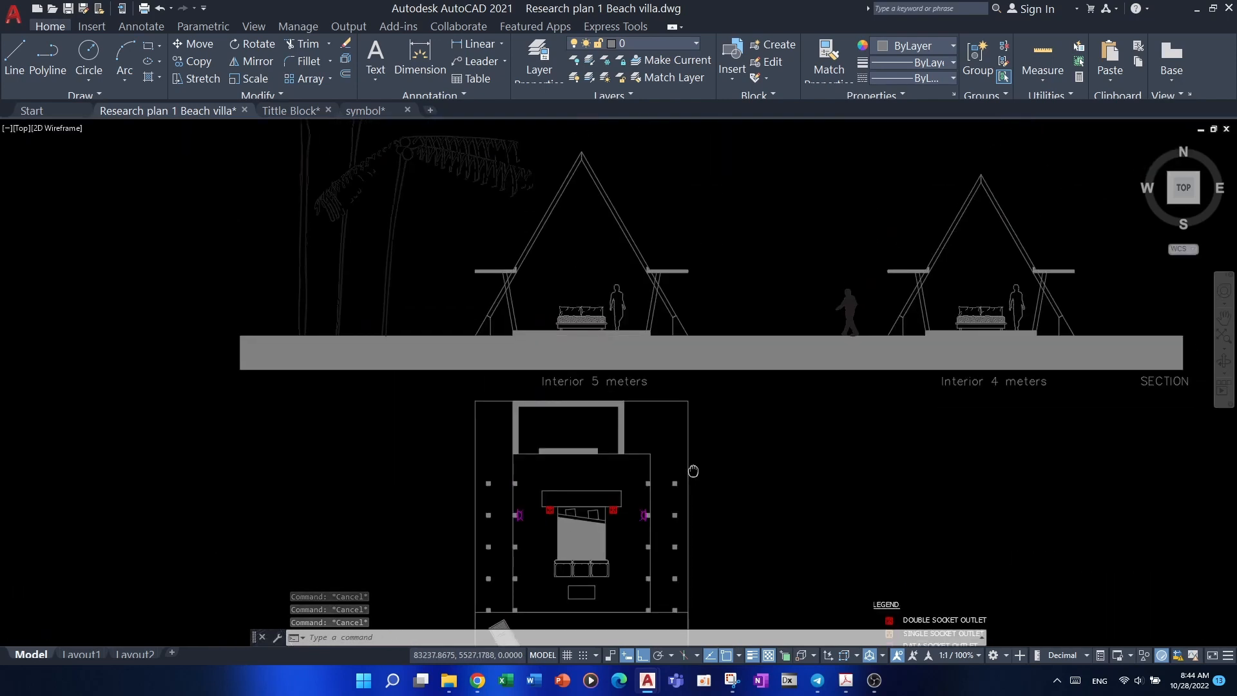
pyautogui.moveTo(694, 471); pyautogui.dragTo(673, 404, button='middle')
pyautogui.moveTo(900, 544); pyautogui.dragTo(825, 439, button='middle')
pyautogui.moveTo(579, 444); pyautogui.dragTo(590, 472, button='middle')
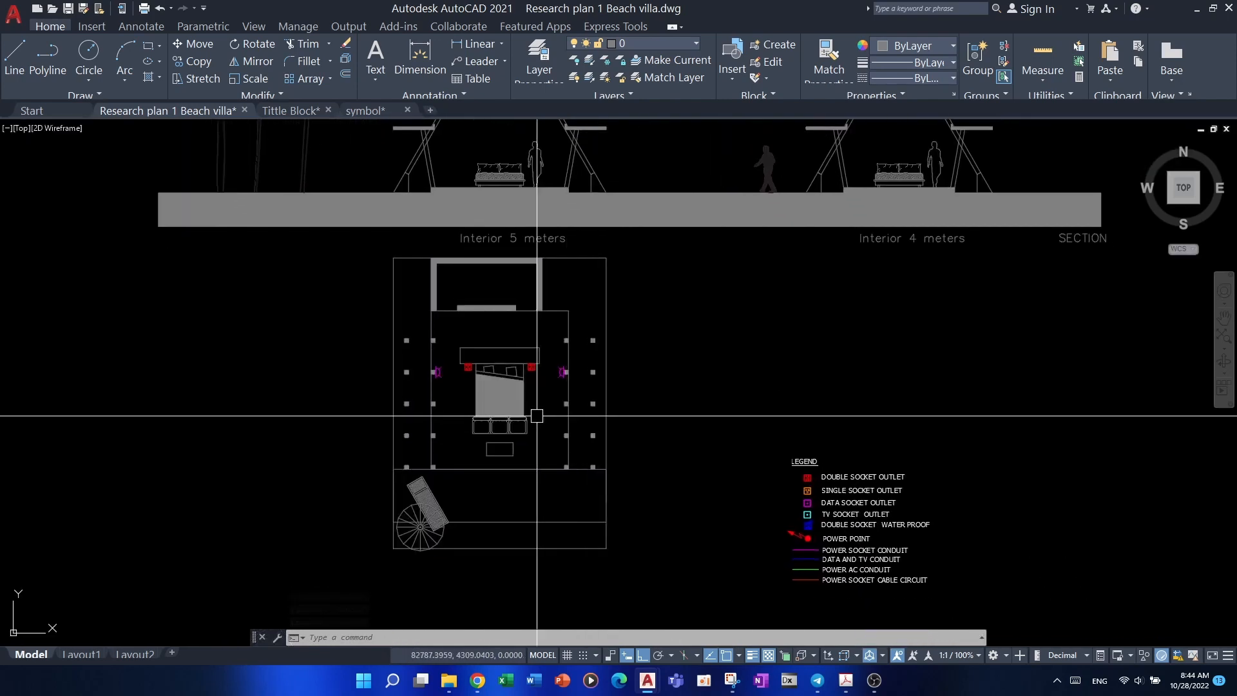
pyautogui.moveTo(537, 416); pyautogui.dragTo(533, 429, button='middle')
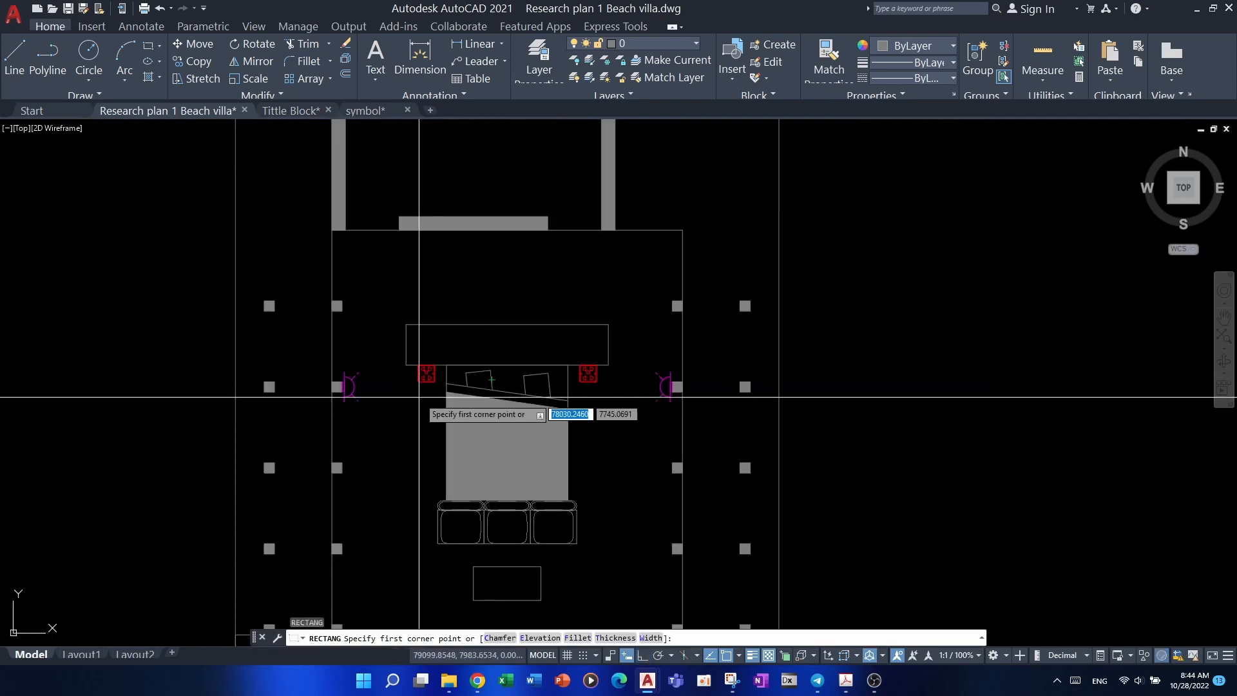
pyautogui.scroll(-4, 492, 389)
pyautogui.moveTo(492, 389); pyautogui.dragTo(508, 429, button='middle')
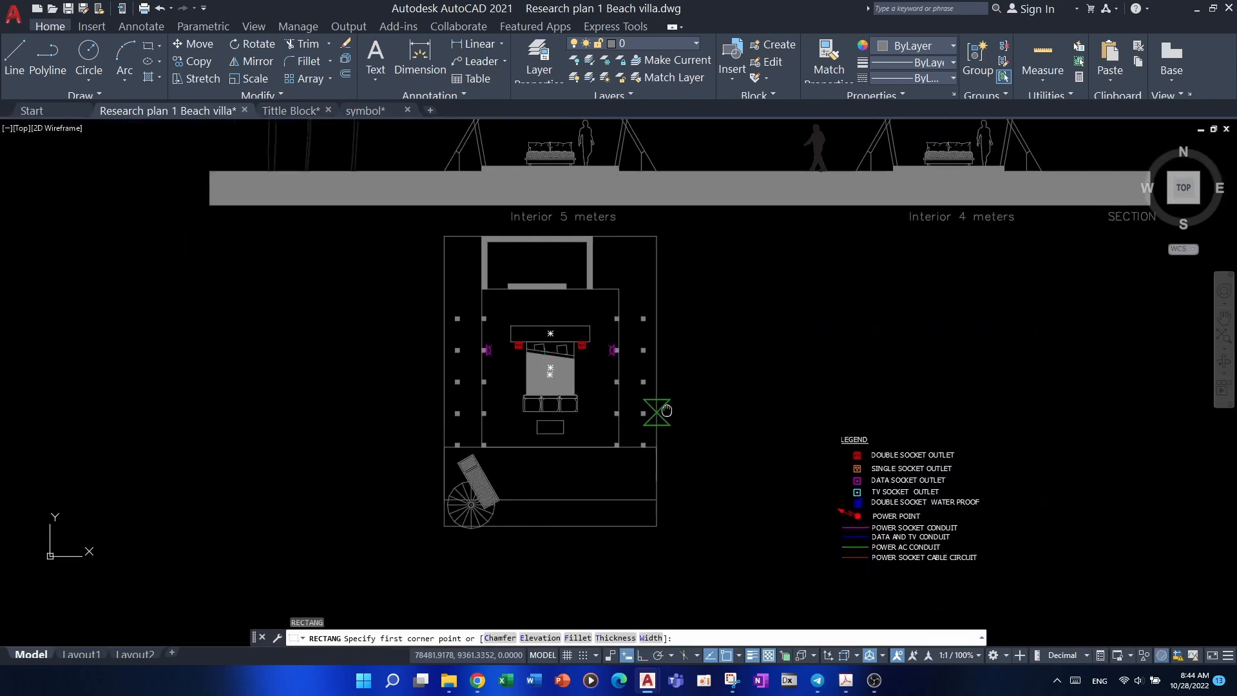
pyautogui.scroll(4, 609, 371)
pyautogui.press('Escape')
pyautogui.press('Escape')
pyautogui.press('Escape')
pyautogui.moveTo(964, 421); pyautogui.dragTo(837, 341, button='middle')
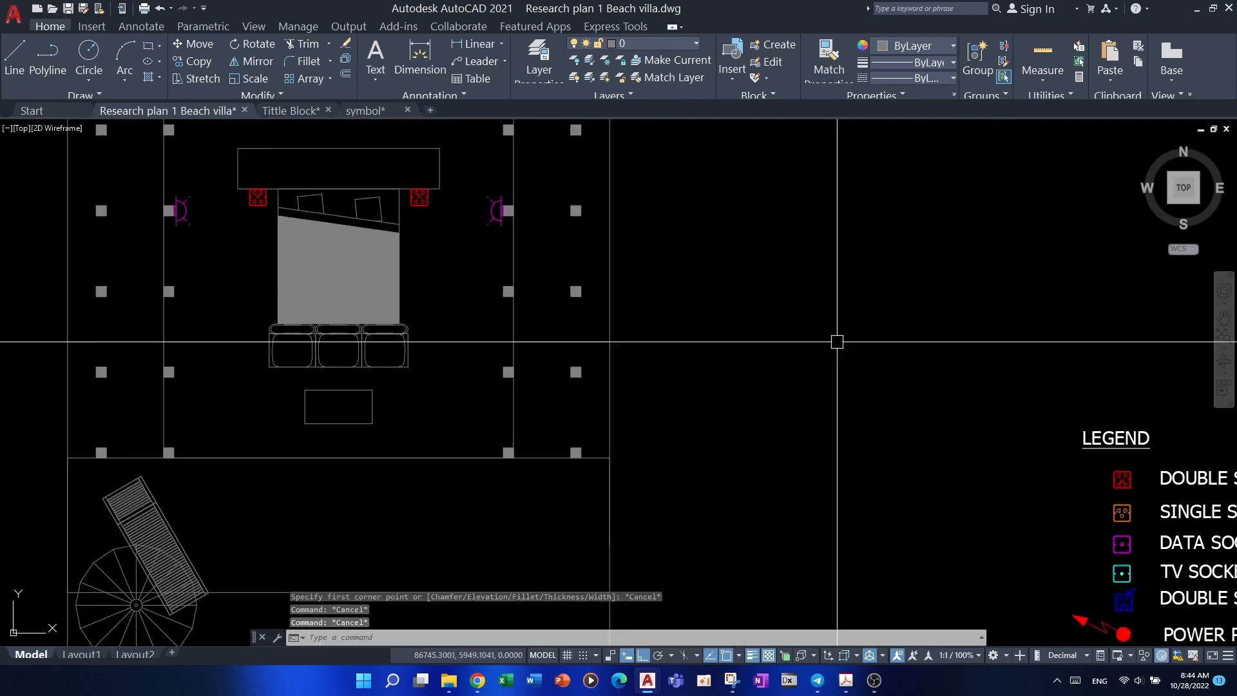
pyautogui.moveTo(707, 460); pyautogui.dragTo(711, 508, button='middle')
pyautogui.scroll(-3, 699, 496)
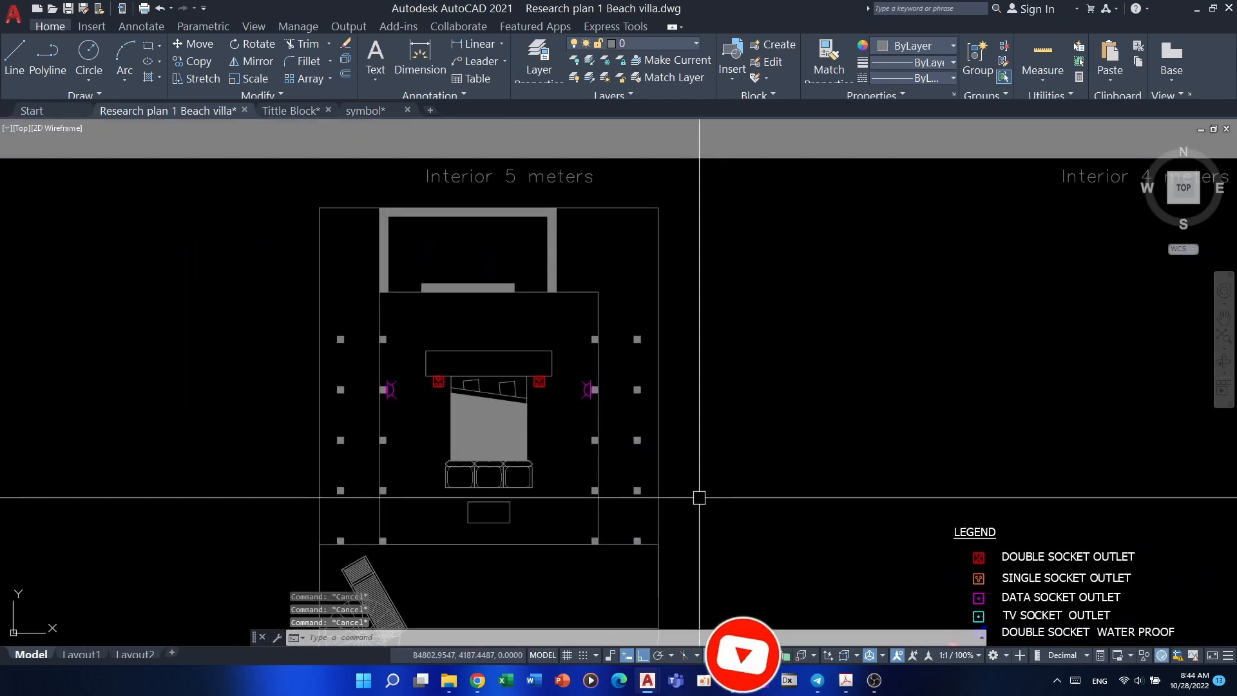
# - Draw a rectangle from the room's upper-left corner to the right wall line, between the first and second columns
pyautogui.scroll(5, 572, 415)
pyautogui.moveTo(411, 406); pyautogui.dragTo(471, 410, button='middle')
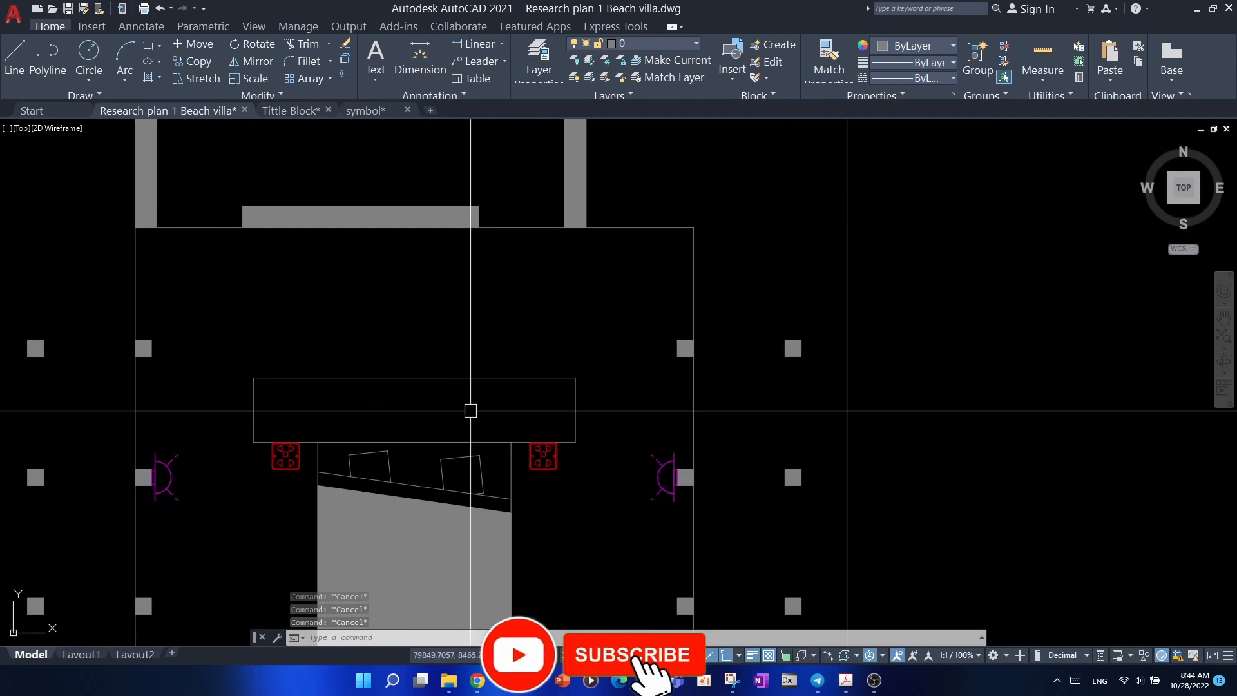
pyautogui.write('rec')
pyautogui.press('Return')
pyautogui.moveTo(315, 310); pyautogui.dragTo(452, 357, button='middle')
pyautogui.scroll(2, 346, 315)
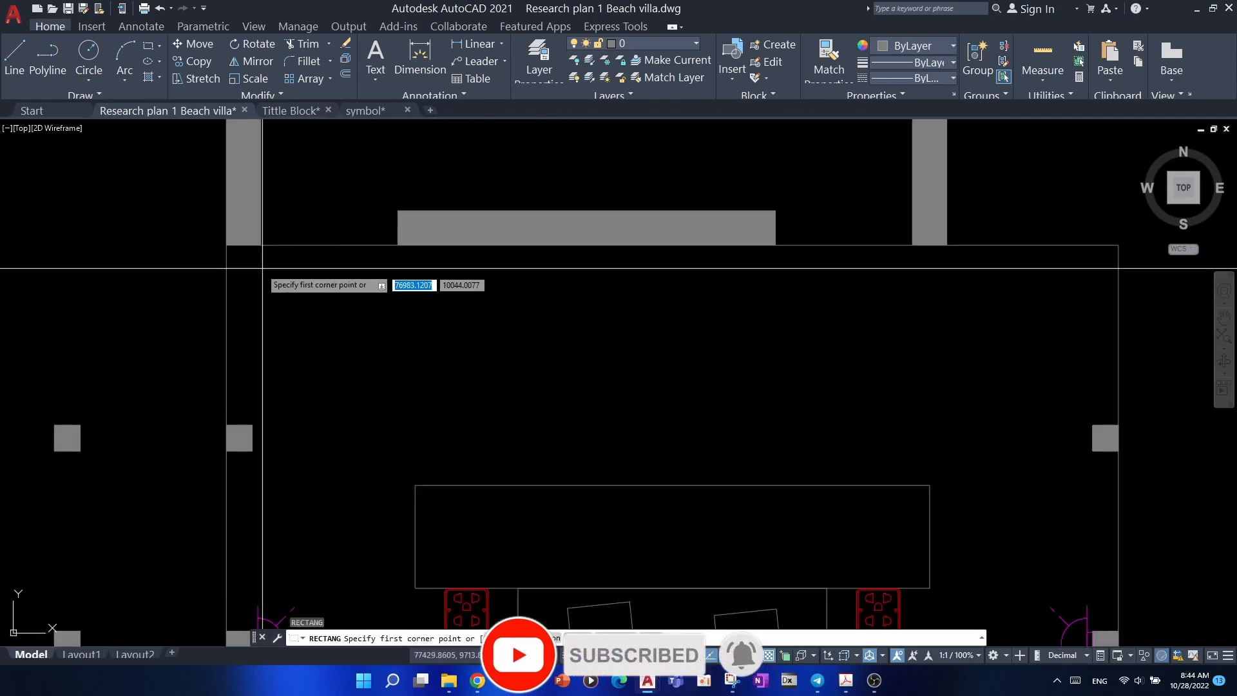
pyautogui.click(228, 246)
pyautogui.scroll(-2, 235, 261)
pyautogui.scroll(4, 766, 422)
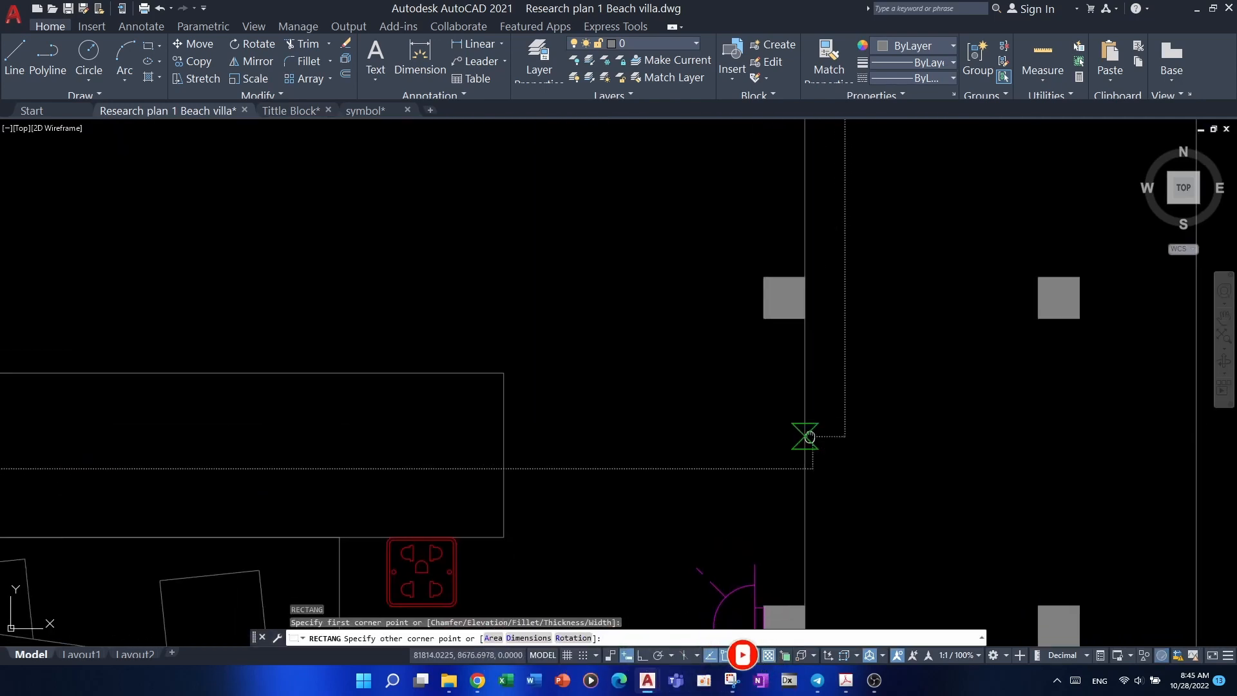
pyautogui.moveTo(804, 439); pyautogui.dragTo(795, 370, button='middle')
pyautogui.click(793, 370)
pyautogui.press('Escape')
pyautogui.press('Escape')
pyautogui.scroll(-2, 815, 370)
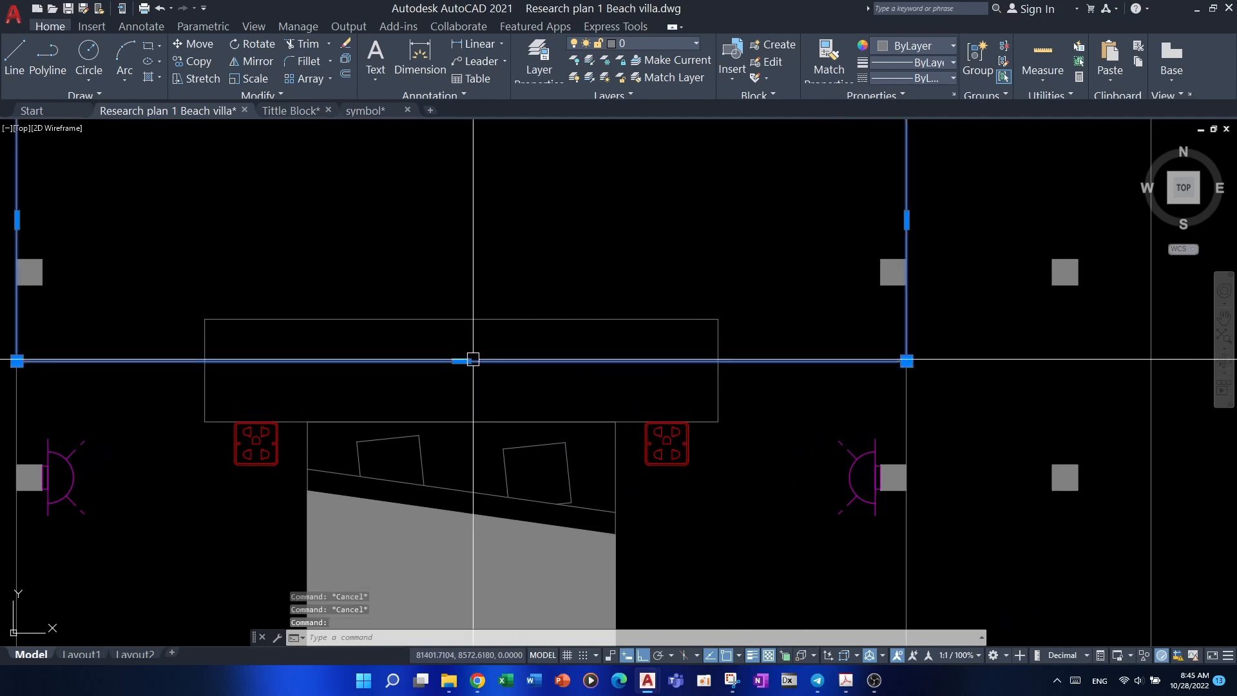
# - Stretch the rectangle's bottom edge up to the top edge of the headboard block behind the bed
pyautogui.click(461, 318)
pyautogui.press('Escape')
pyautogui.scroll(-2, 497, 385)
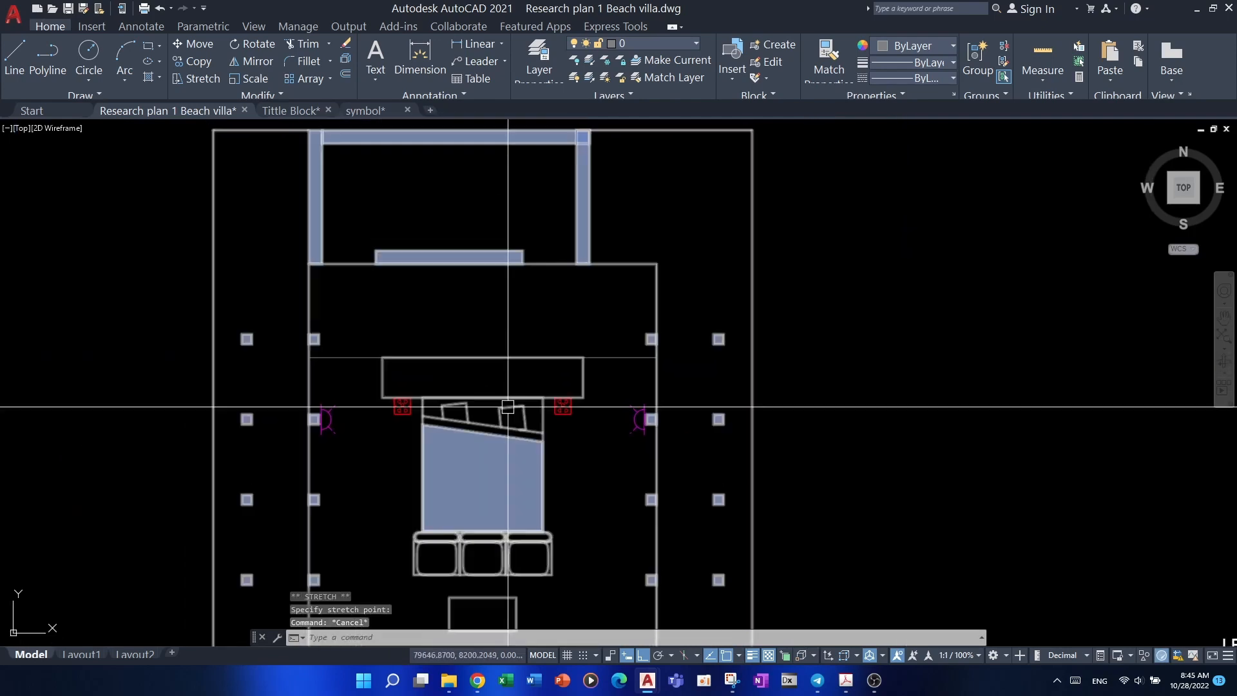
pyautogui.press('Escape')
pyautogui.press('Escape')
# - Draw a horizontal polyline across the rectangle from its right side's midpoint to its left side's midpoint
pyautogui.scroll(-3, 642, 393)
pyautogui.moveTo(881, 489); pyautogui.dragTo(696, 484, button='middle')
pyautogui.scroll(2, 696, 483)
pyautogui.moveTo(177, 369); pyautogui.dragTo(461, 463, button='middle')
pyautogui.write('pl')
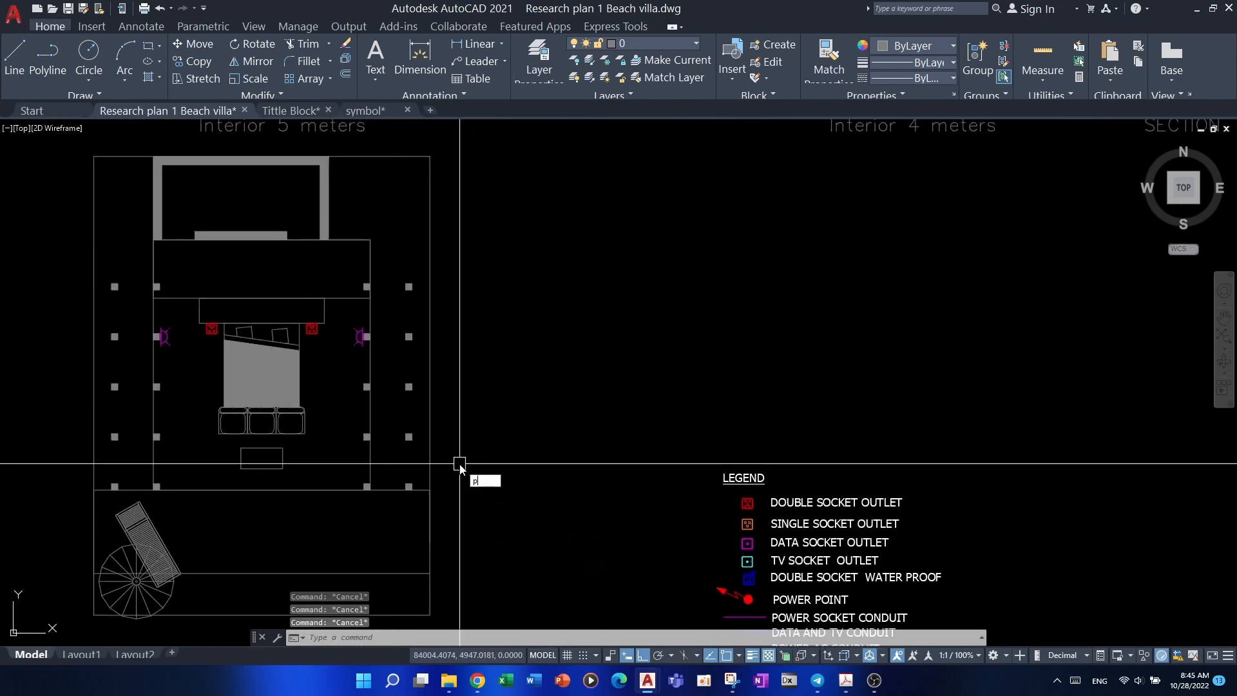
pyautogui.press('Return')
pyautogui.moveTo(408, 339); pyautogui.dragTo(516, 450, button='middle')
pyautogui.scroll(3, 426, 375)
pyautogui.click(555, 391)
pyautogui.scroll(-3, 555, 395)
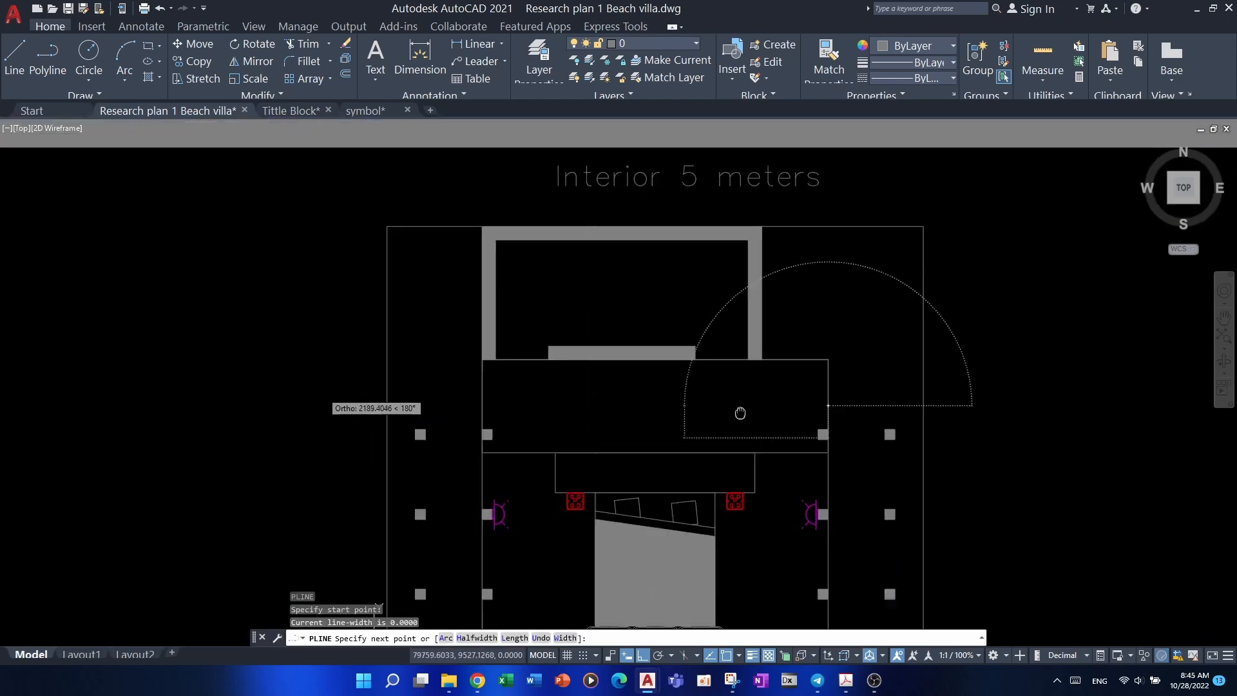
pyautogui.scroll(3, 272, 408)
pyautogui.click(514, 394)
pyautogui.press('Escape')
pyautogui.scroll(-5, 654, 432)
pyautogui.press('Escape')
pyautogui.moveTo(685, 431)
pyautogui.mouseDown(button='middle')
pyautogui.moveTo(528, 404)
pyautogui.moveTo(524, 354)
pyautogui.moveTo(553, 393)
pyautogui.mouseUp(button='middle')
pyautogui.press('Escape')
pyautogui.press('Escape')
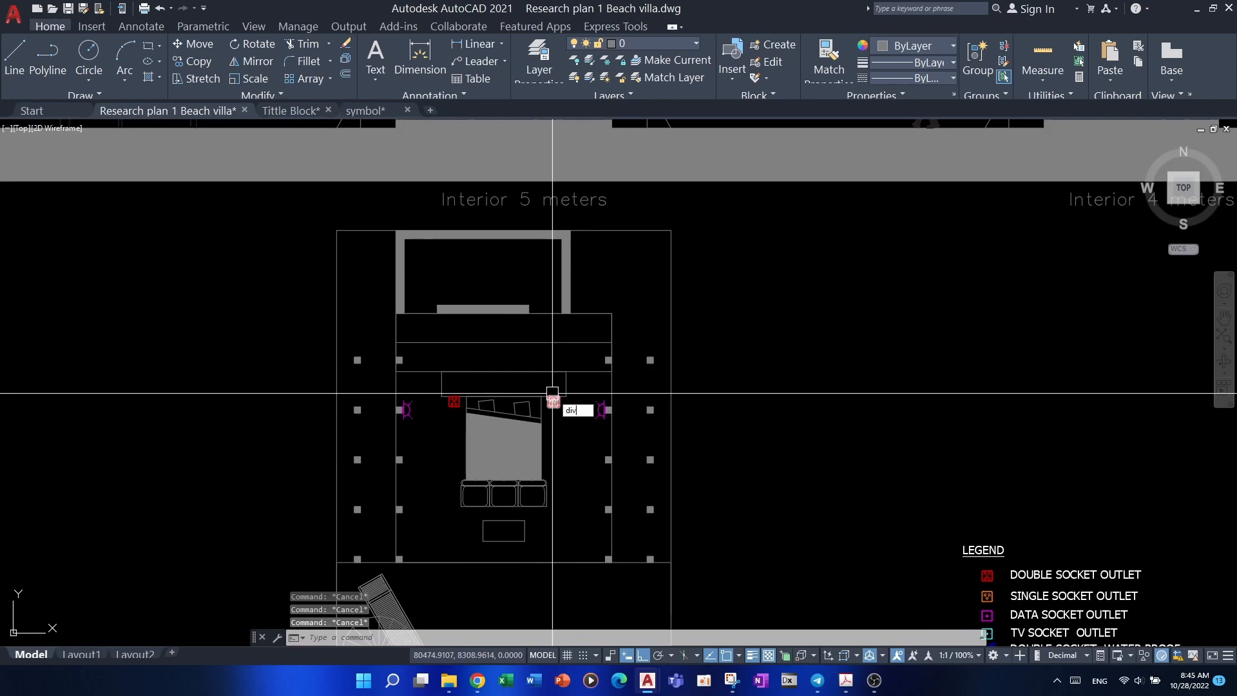
# - Divide the horizontal polyline across the rectangle into 6 segments
pyautogui.press('Return')
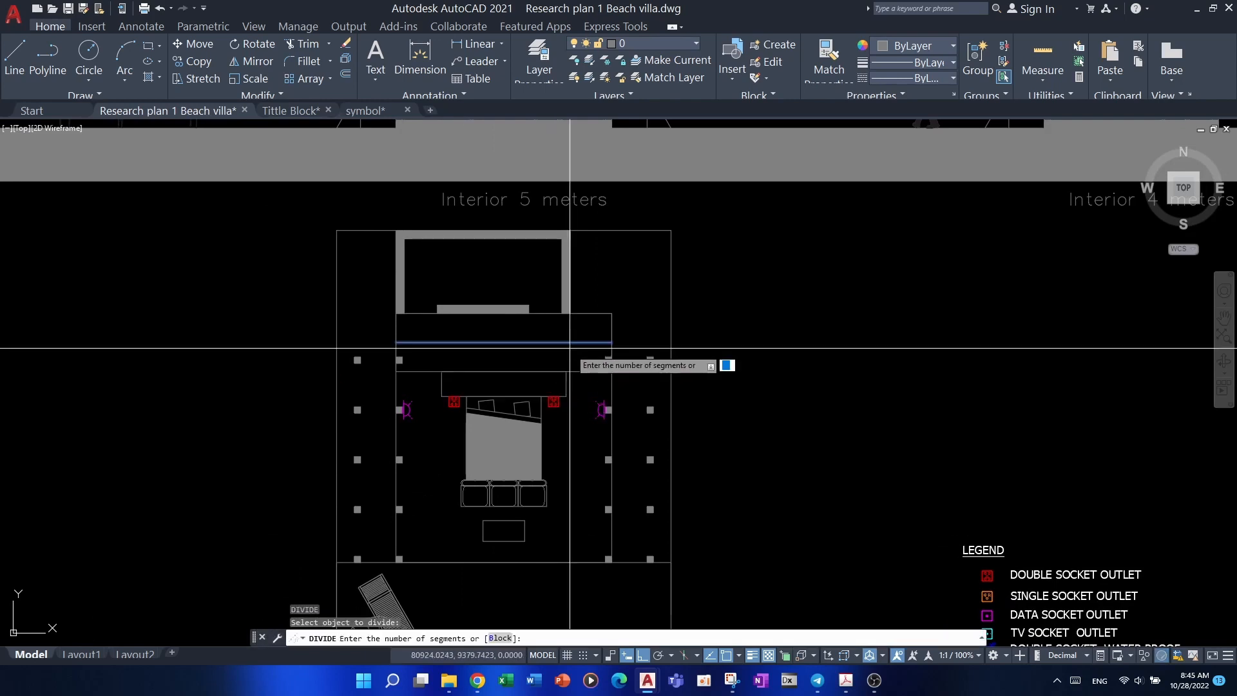
pyautogui.write('6')
pyautogui.press('Return')
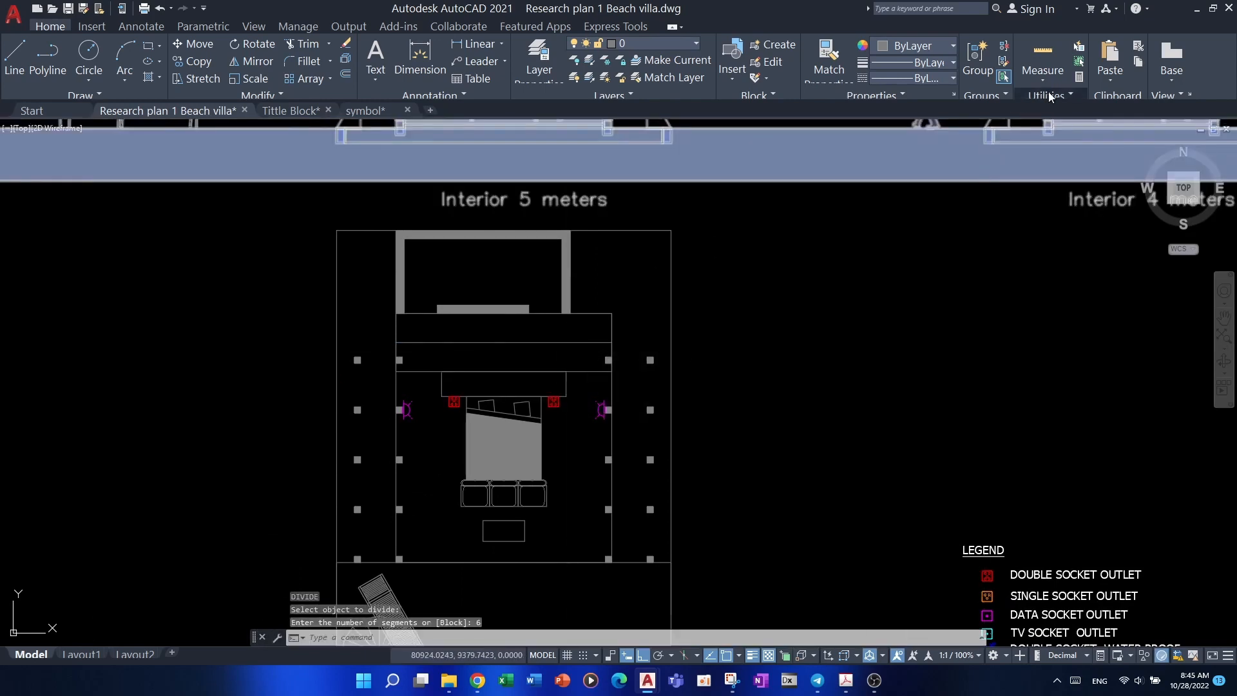
# - Set the point style to the circle with a diagonal cross, keeping the size relative to the screen
pyautogui.click(1057, 128)
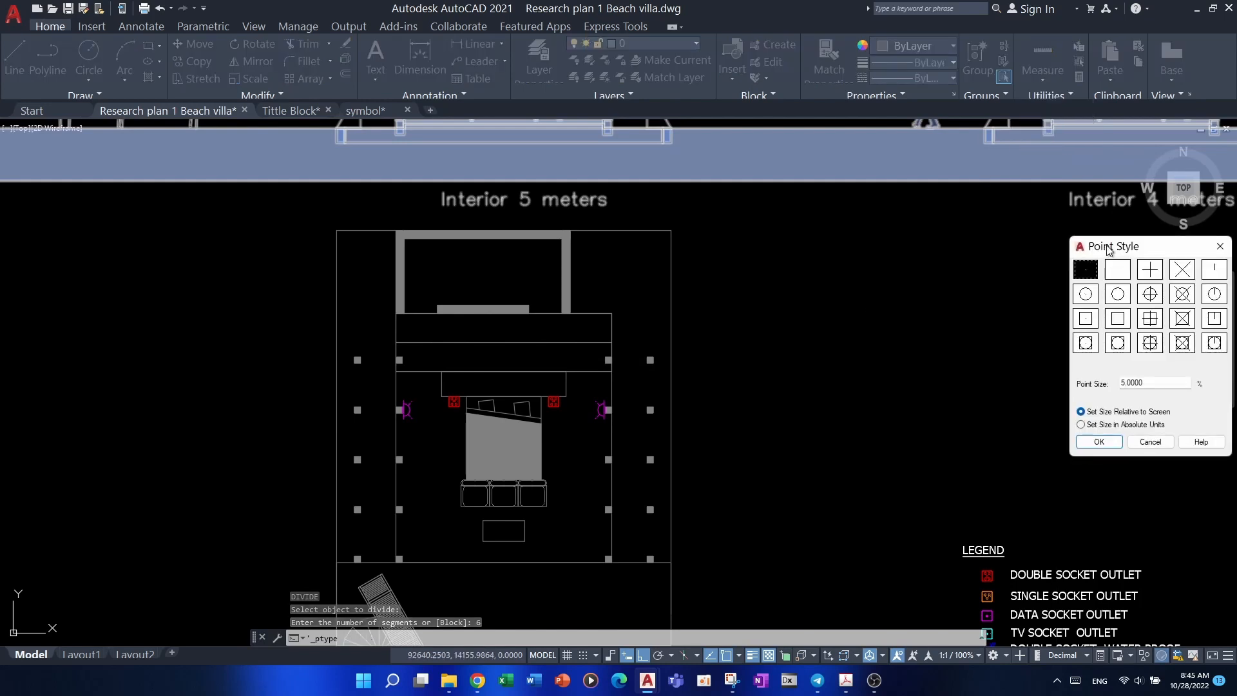
pyautogui.moveTo(1109, 249); pyautogui.dragTo(760, 242)
pyautogui.click(752, 434)
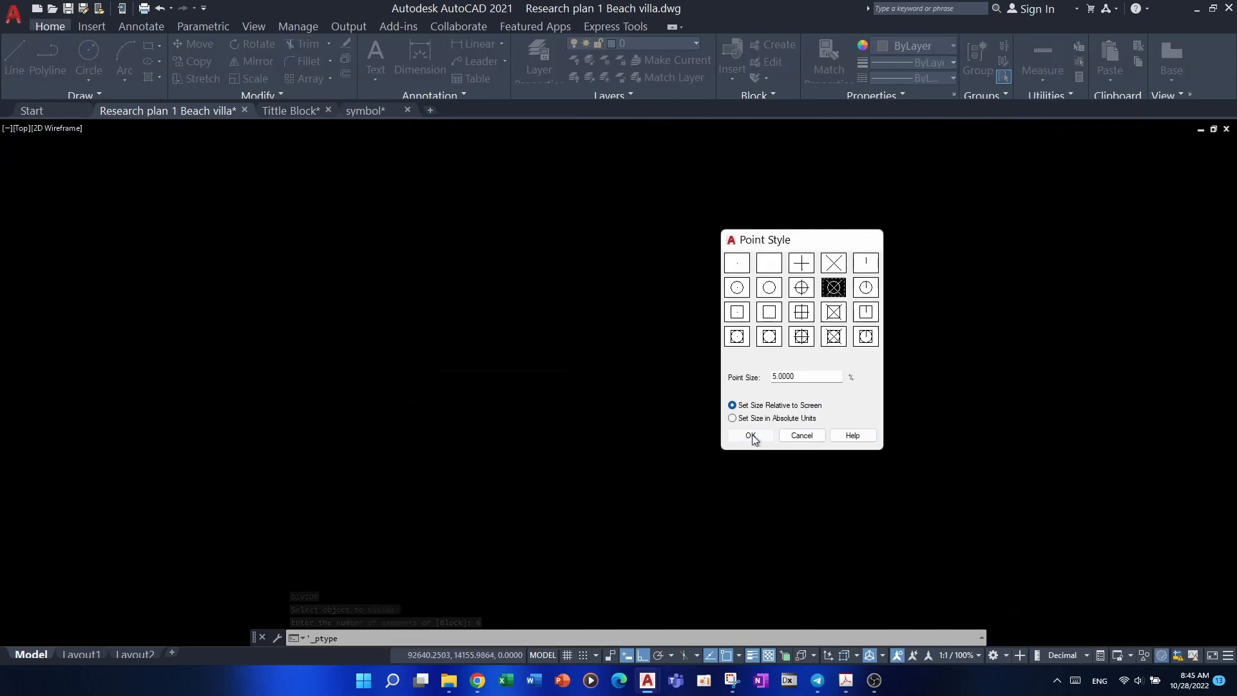
pyautogui.press('Escape')
pyautogui.press('Escape')
# - Copy the 6W recessed down light from the lighting legend by its centre onto the rightmost division point of the polyline
pyautogui.moveTo(845, 509); pyautogui.dragTo(743, 417, button='middle')
pyautogui.moveTo(885, 507); pyautogui.dragTo(810, 426, button='middle')
pyautogui.scroll(-6, 850, 433)
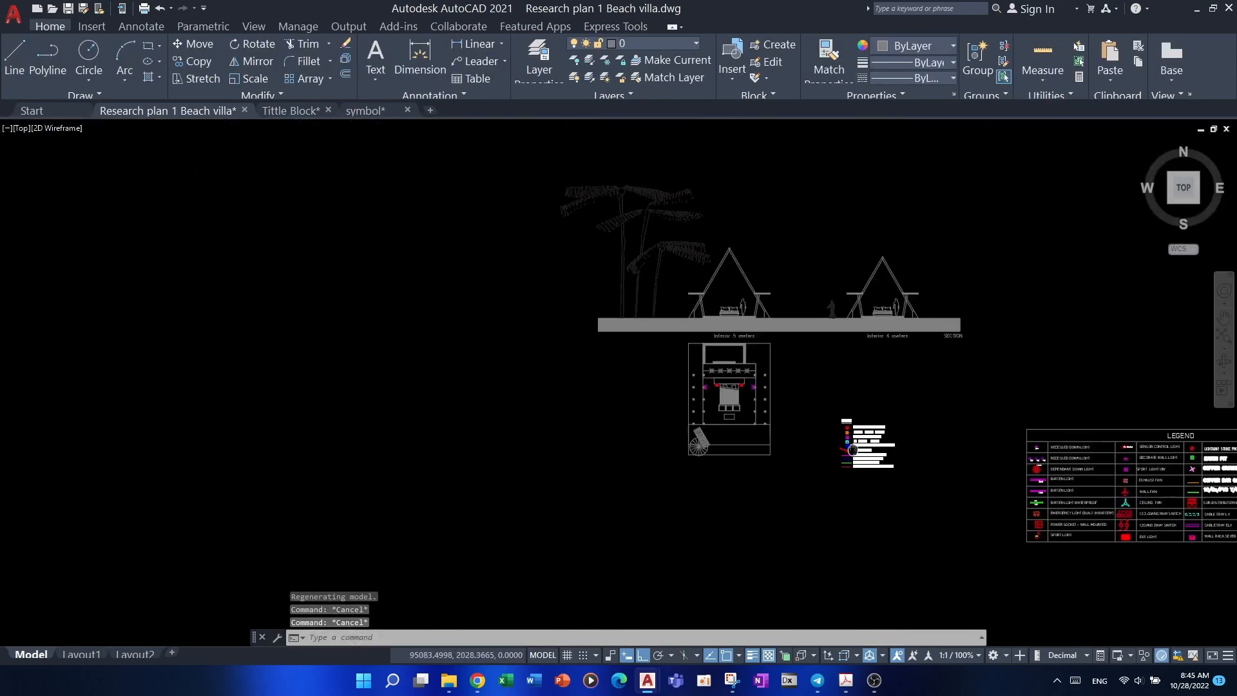
pyautogui.moveTo(1040, 442); pyautogui.dragTo(660, 353, button='middle')
pyautogui.scroll(9, 664, 361)
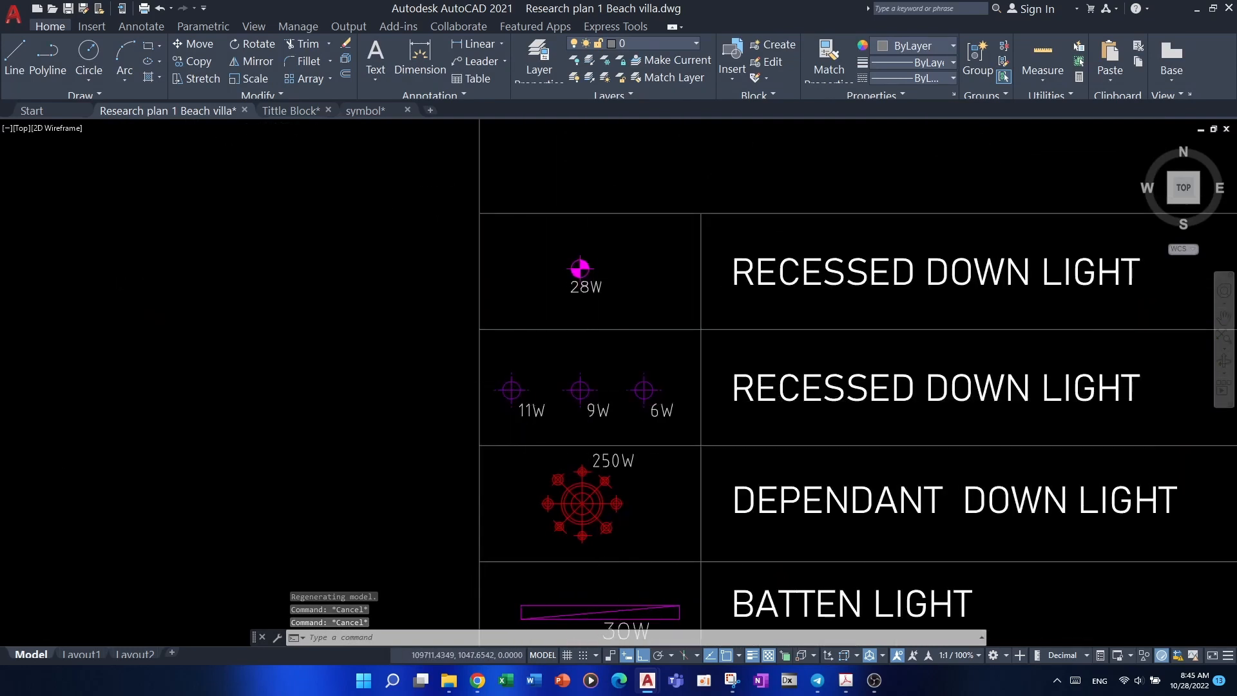
pyautogui.scroll(2, 620, 403)
pyautogui.click(661, 406)
pyautogui.moveTo(663, 407); pyautogui.dragTo(724, 503, button='middle')
pyautogui.write('co')
pyautogui.press('Return')
pyautogui.scroll(4, 671, 437)
pyautogui.click(652, 406)
pyautogui.scroll(-12, 613, 422)
pyautogui.scroll(6, 460, 427)
pyautogui.moveTo(460, 427); pyautogui.dragTo(403, 416, button='middle')
pyautogui.scroll(2, 154, 350)
pyautogui.moveTo(154, 350); pyautogui.dragTo(362, 491, button='middle')
pyautogui.scroll(2, 361, 491)
pyautogui.click(540, 393)
# - Place another copy of the 6W down light on the leftmost division point and finish copying
pyautogui.scroll(2, 249, 397)
pyautogui.moveTo(250, 398); pyautogui.dragTo(452, 449, button='middle')
pyautogui.scroll(2, 453, 449)
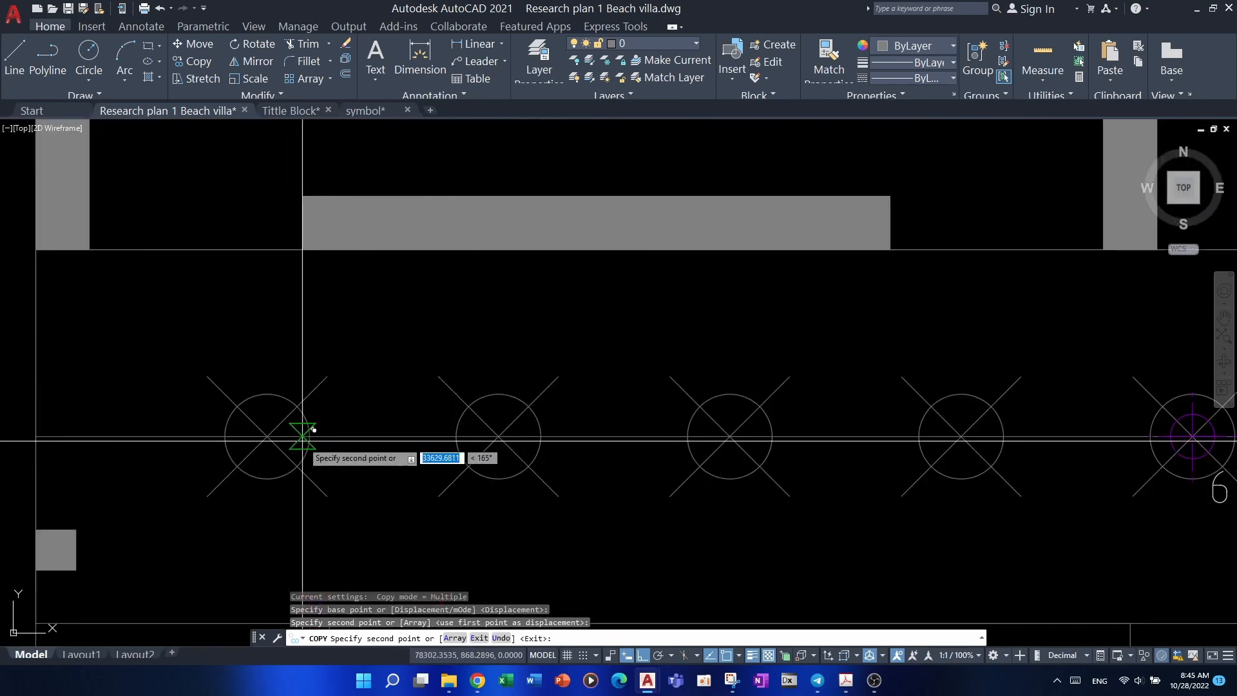
pyautogui.press('Escape')
# - Select the leftmost division point with all similar points and erase them
pyautogui.click(334, 392)
pyautogui.click(320, 387)
pyautogui.rightClick(328, 395)
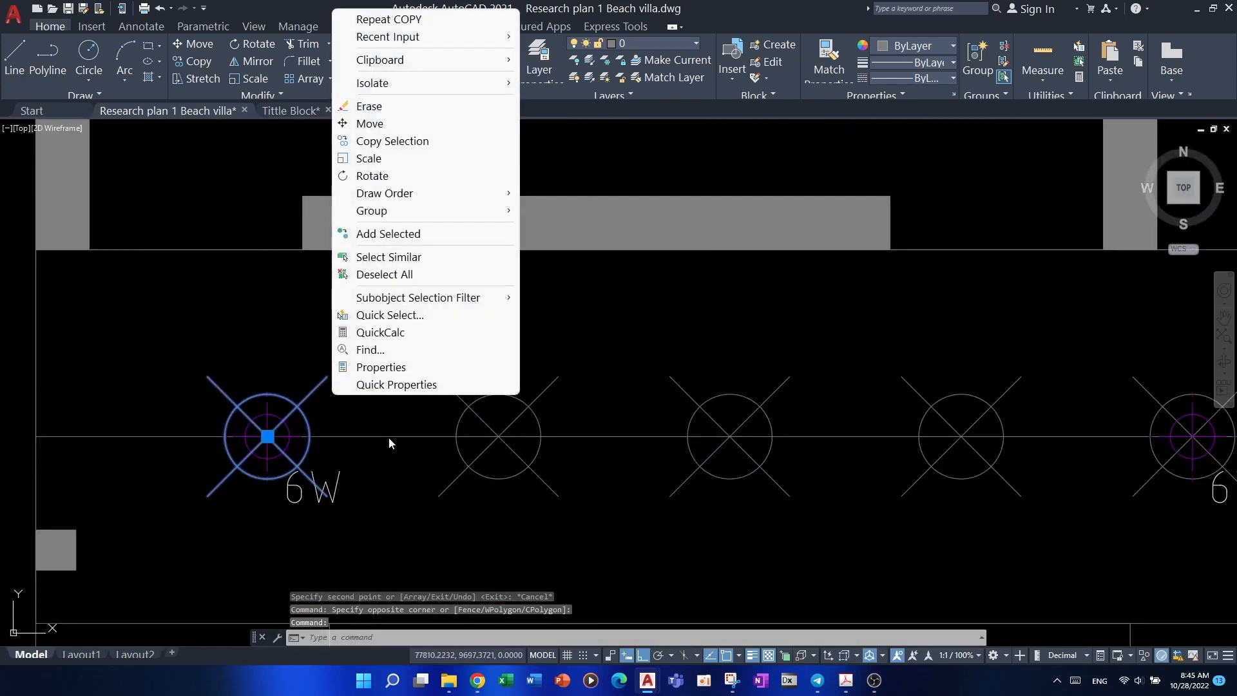
pyautogui.click(407, 259)
pyautogui.scroll(-6, 404, 316)
pyautogui.moveTo(403, 316); pyautogui.dragTo(378, 322, button='middle')
pyautogui.press('e')
pyautogui.press('Return')
pyautogui.press('Escape')
pyautogui.press('Escape')
# - Erase the horizontal guide polyline through the two 6W down lights and undo that erasure
pyautogui.scroll(2, 461, 365)
pyautogui.click(498, 319)
pyautogui.click(465, 357)
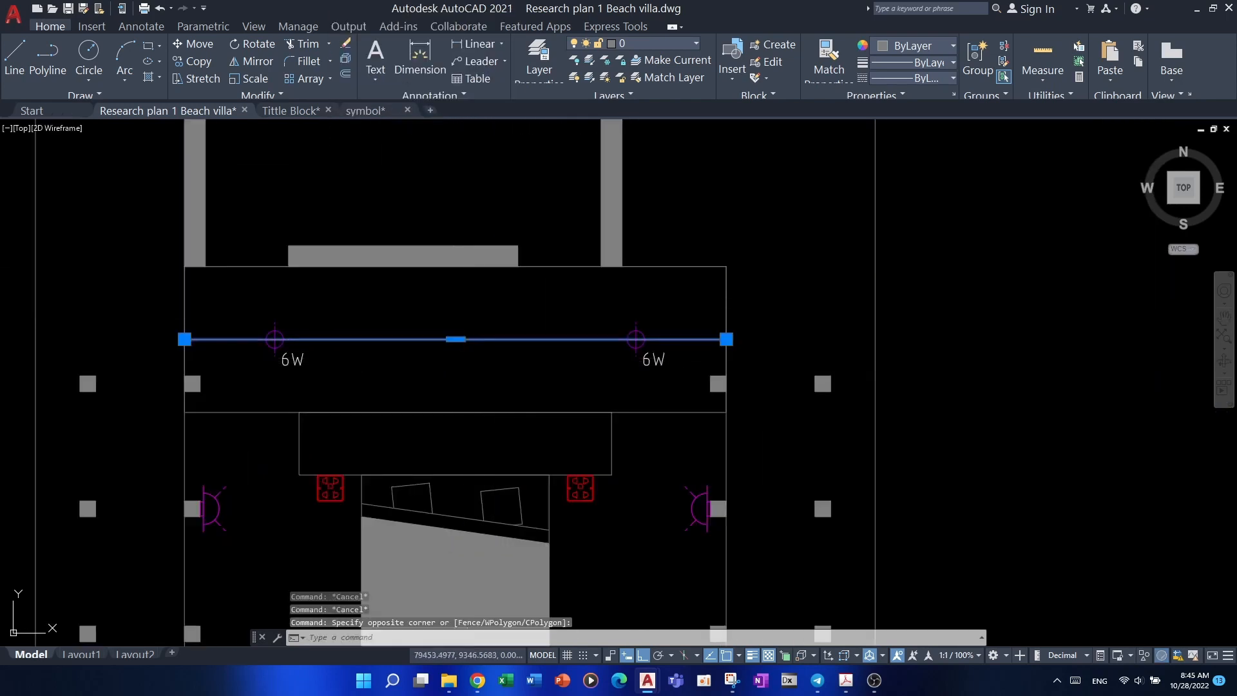
pyautogui.press('Delete')
pyautogui.scroll(-4, 503, 384)
pyautogui.moveTo(603, 422); pyautogui.dragTo(639, 382, button='middle')
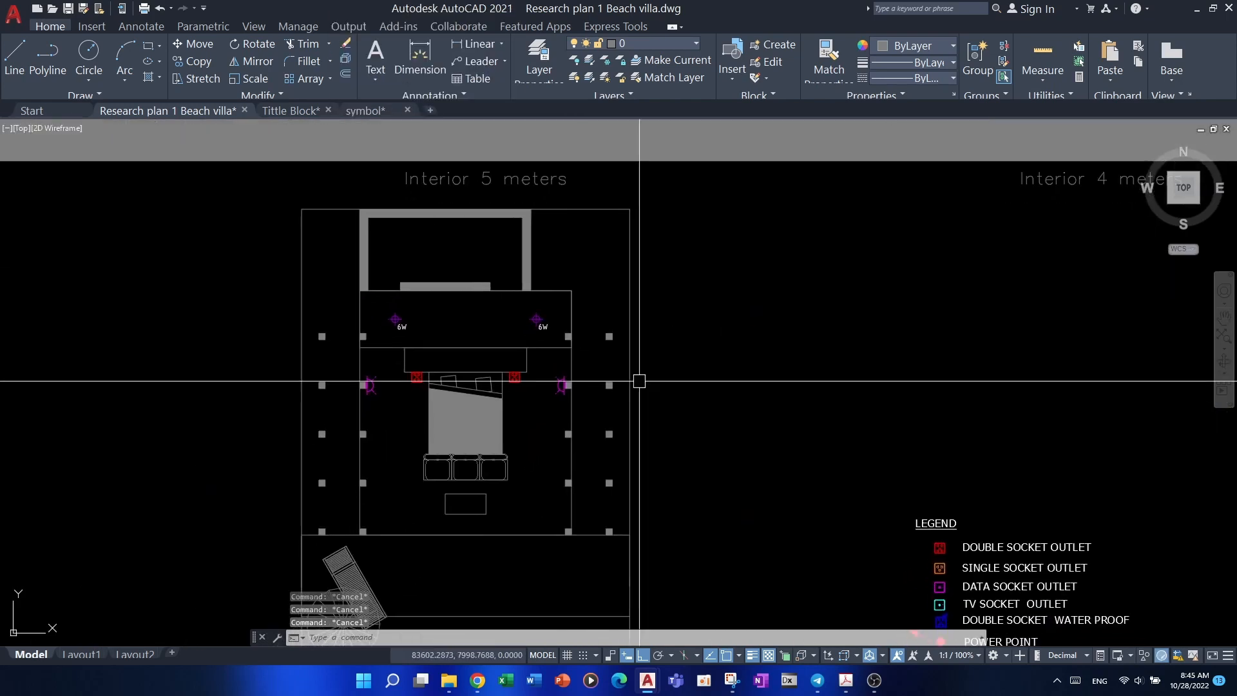
pyautogui.hotkey('ctrl', 'z')
pyautogui.hotkey('ctrl', 'z')
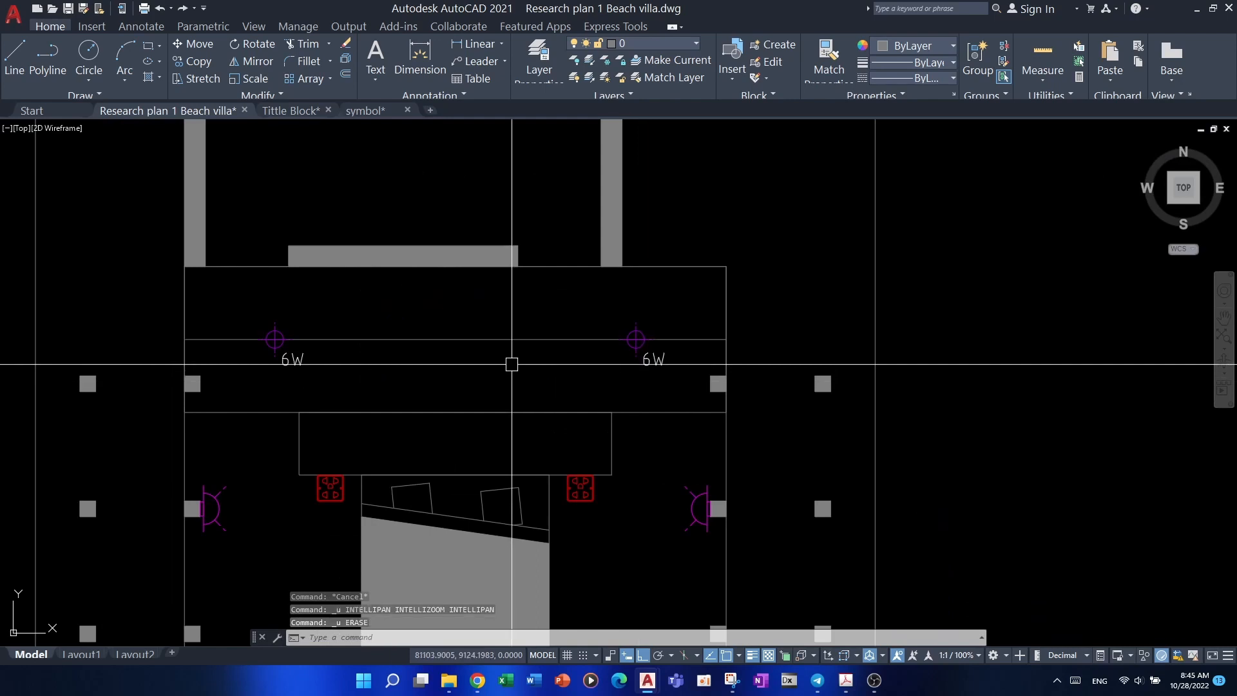
# - Divide the horizontal guide polyline through the down lights into 4 segments
pyautogui.write('div')
pyautogui.press('Return')
pyautogui.click(508, 337)
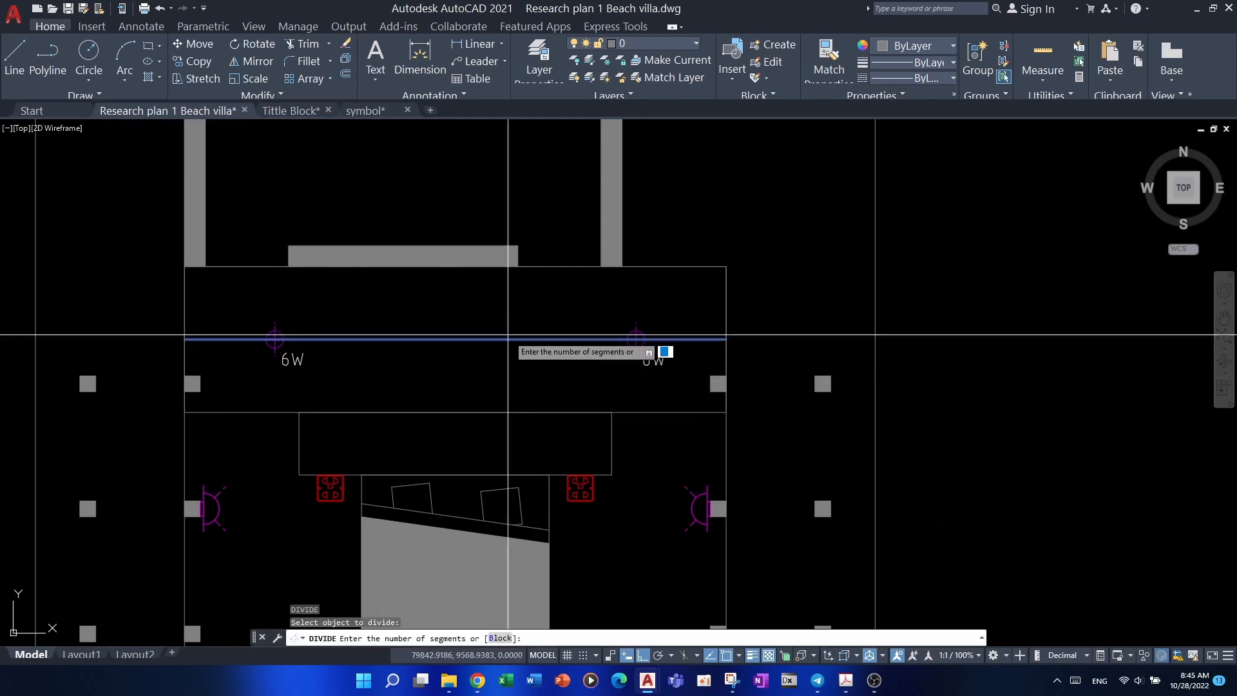
pyautogui.write('4')
pyautogui.press('Return')
pyautogui.press('Escape')
pyautogui.press('Escape')
# - Move the left 6W down light by its centre onto the first division point of the guide polyline
pyautogui.scroll(4, 309, 361)
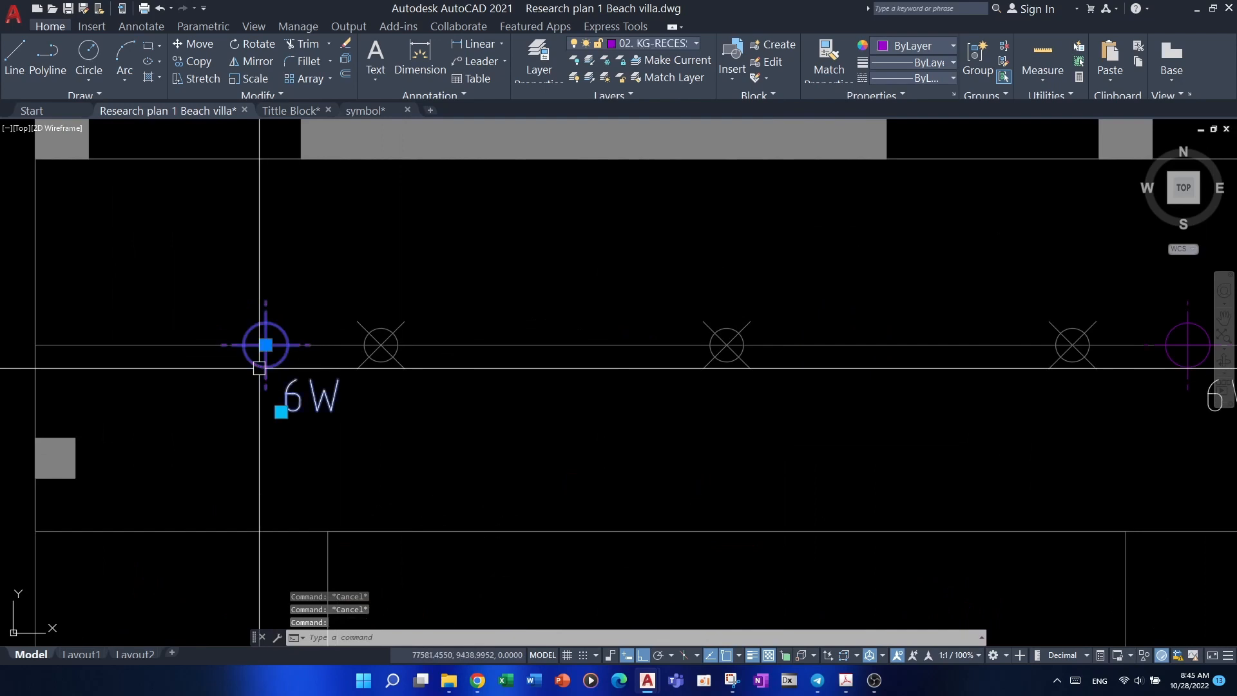
pyautogui.moveTo(259, 368); pyautogui.dragTo(264, 379, button='middle')
pyautogui.write('m')
pyautogui.press('Return')
pyautogui.click(272, 357)
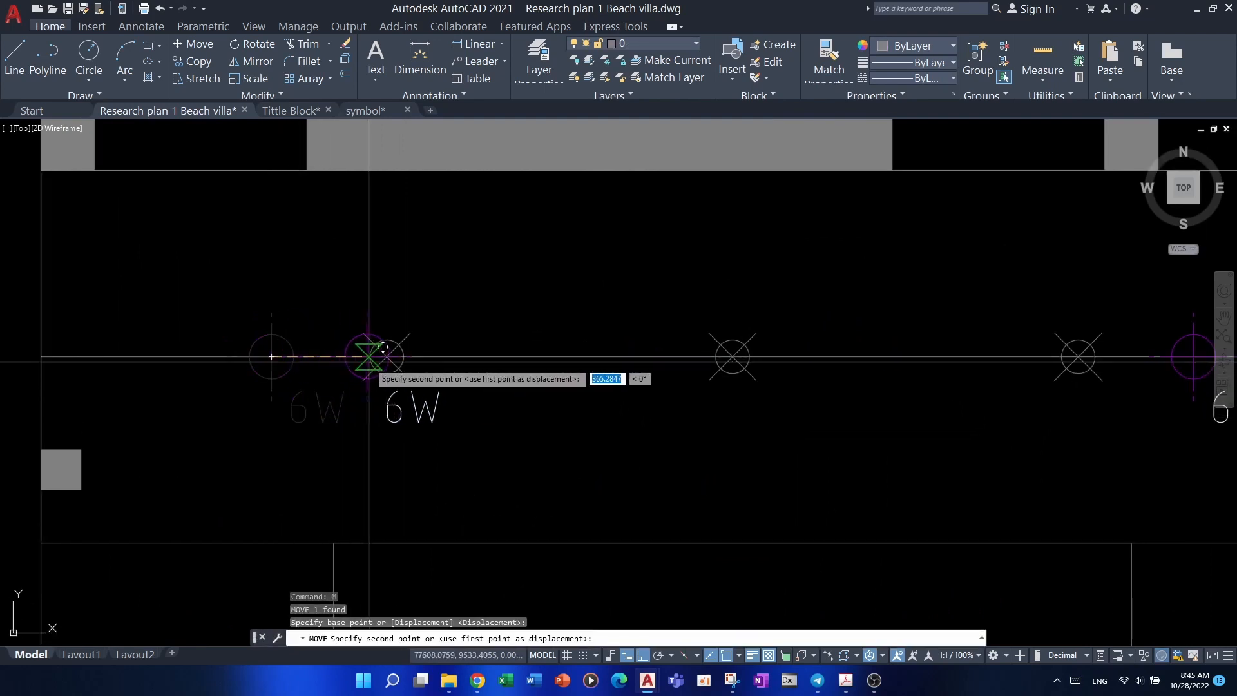
pyautogui.click(386, 355)
pyautogui.press('Escape')
# - Shift the right 6W down light by its centre grip onto the last division point of the guide polyline
pyautogui.moveTo(1175, 420); pyautogui.dragTo(866, 425, button='middle')
pyautogui.click(884, 361)
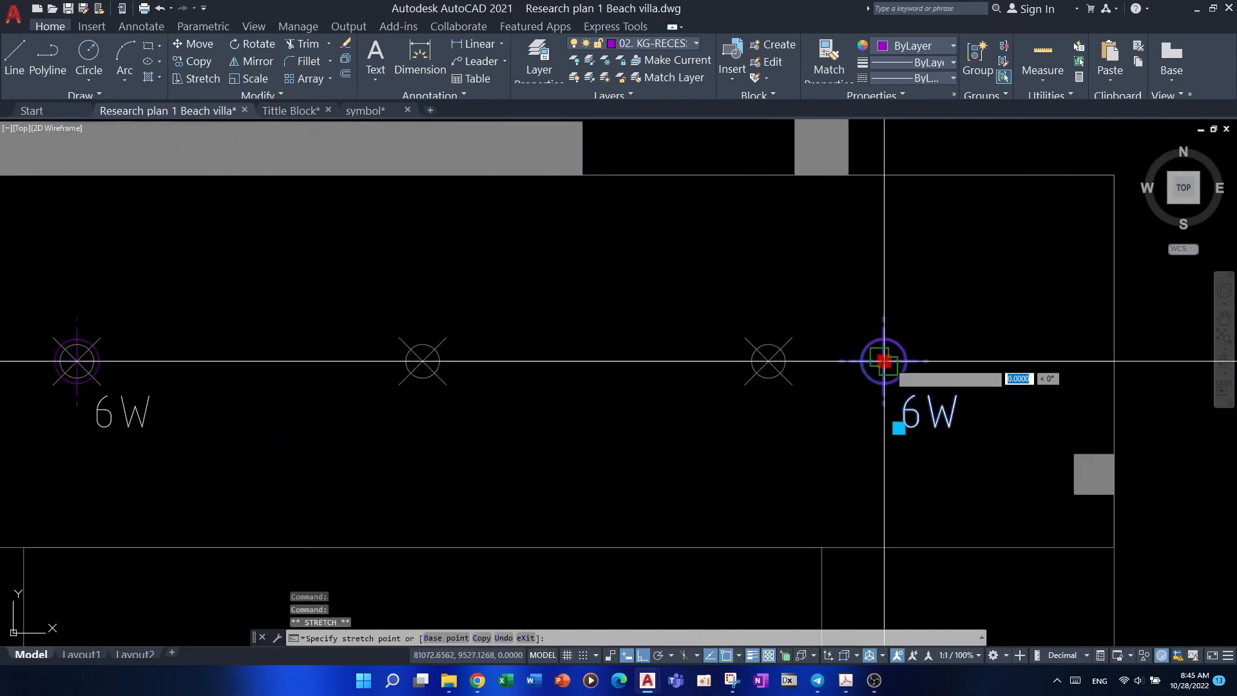
pyautogui.click(771, 357)
pyautogui.press('Escape')
# - Select the middle division point with all similar points and erase them
pyautogui.click(543, 320)
pyautogui.click(394, 338)
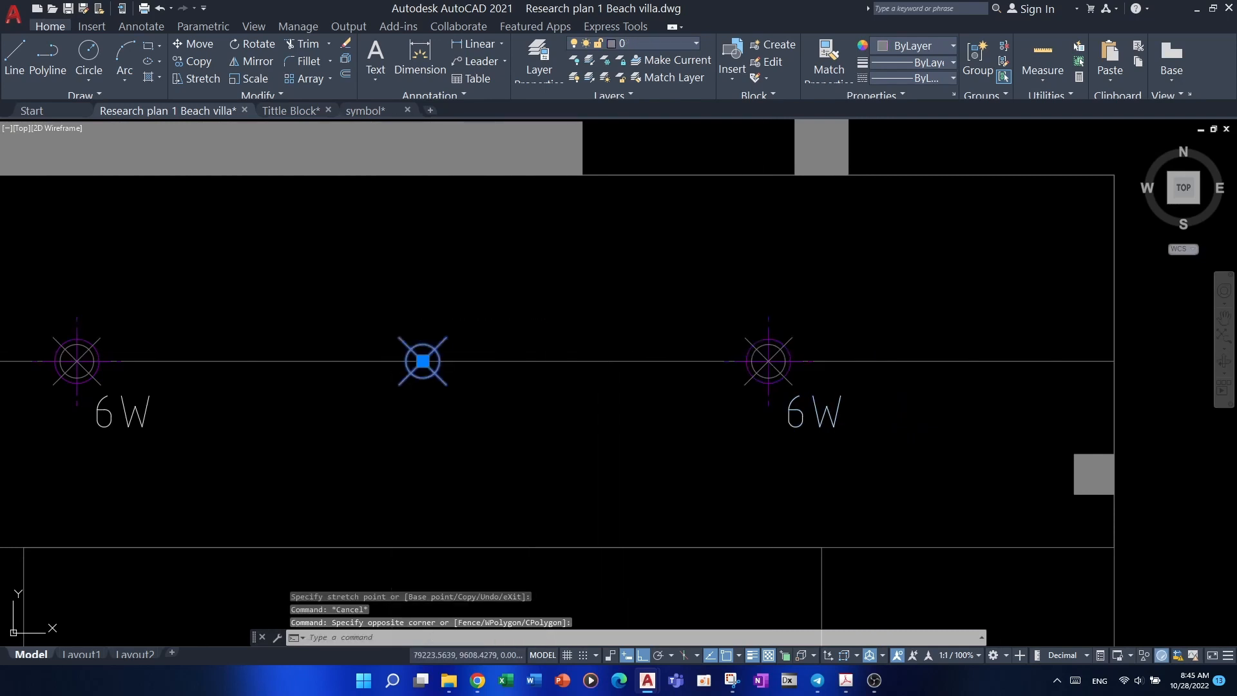
pyautogui.rightClick(392, 338)
pyautogui.press('Escape')
pyautogui.write('e')
pyautogui.press('Return')
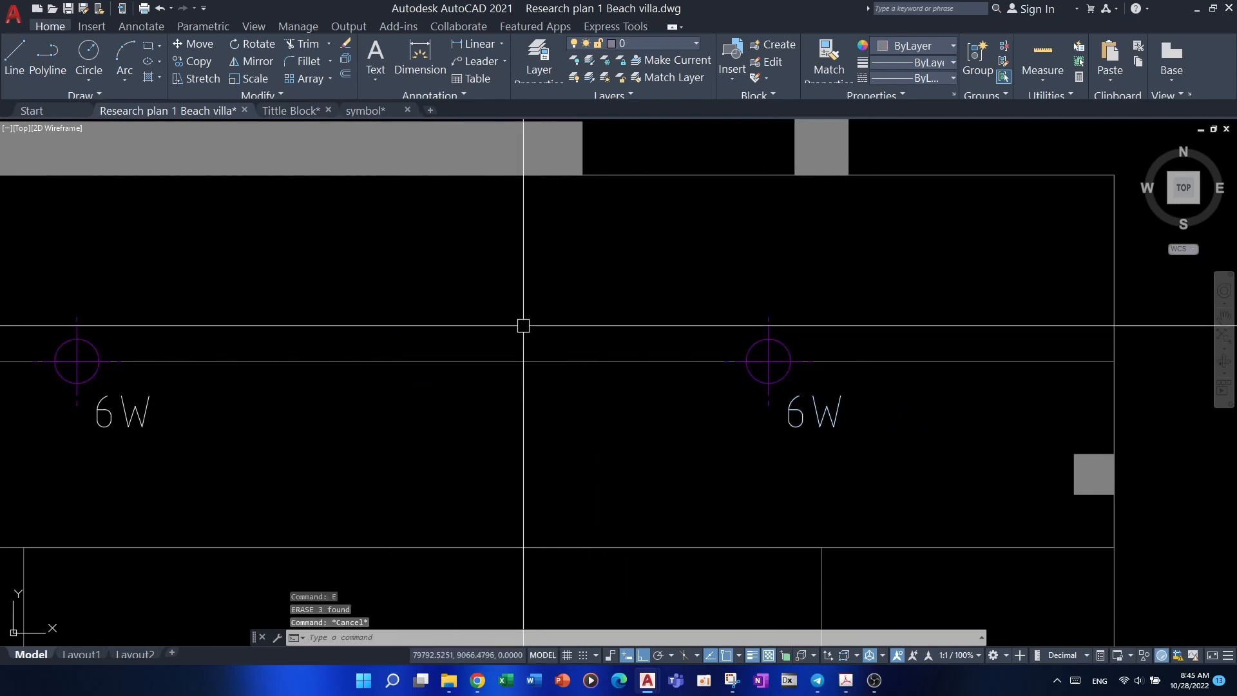
# - Copy the floor plan together with both bedside double sockets horizontally to free space right of the legends
pyautogui.scroll(-4, 408, 445)
pyautogui.press('Escape')
pyautogui.press('Escape')
pyautogui.moveTo(580, 464); pyautogui.dragTo(613, 420, button='middle')
pyautogui.scroll(3, 603, 380)
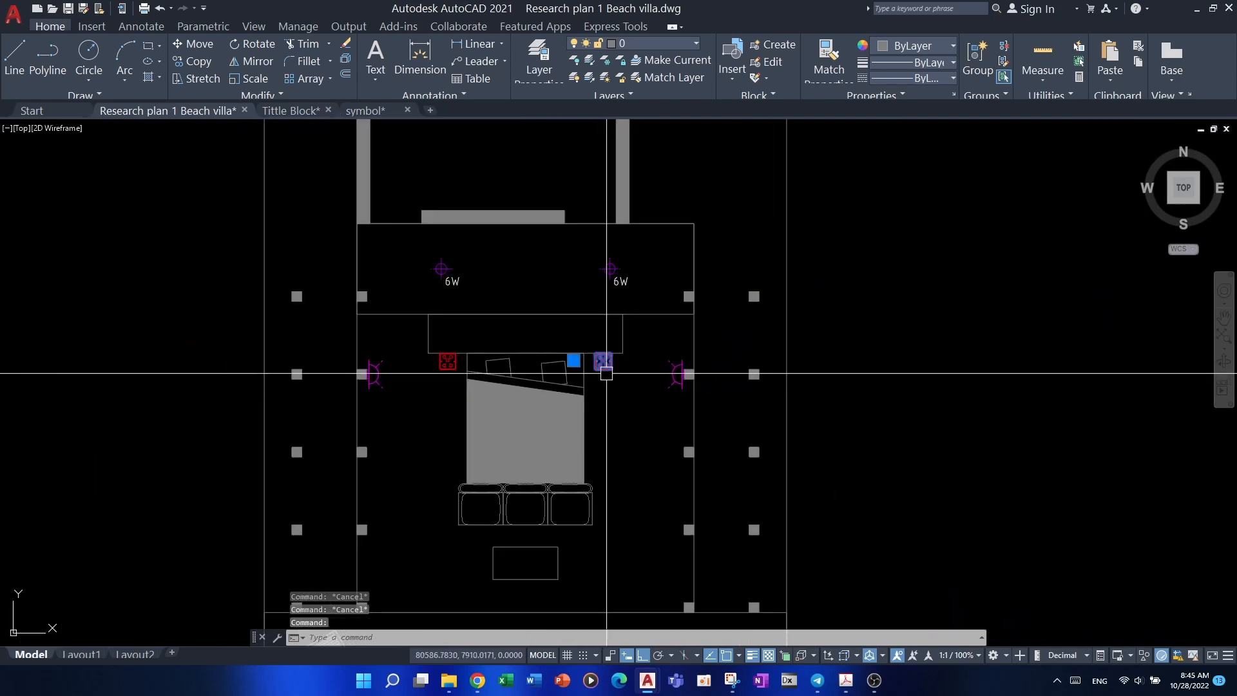
pyautogui.click(445, 366)
pyautogui.click(504, 401)
pyautogui.moveTo(564, 446); pyautogui.dragTo(420, 489, button='middle')
pyautogui.write('co')
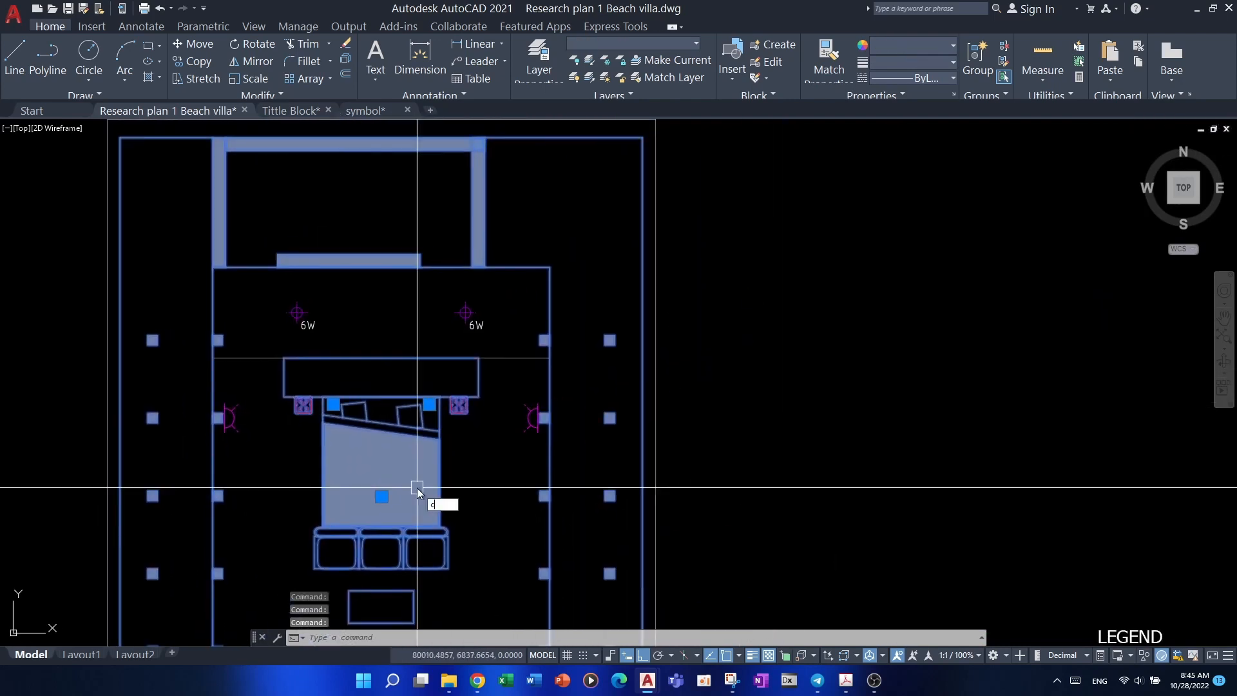
pyautogui.press('Return')
pyautogui.click(828, 504)
pyautogui.scroll(-4, 750, 483)
pyautogui.moveTo(697, 487); pyautogui.dragTo(193, 486, button='middle')
pyautogui.moveTo(1031, 451); pyautogui.dragTo(780, 461, button='middle')
pyautogui.scroll(-2, 780, 464)
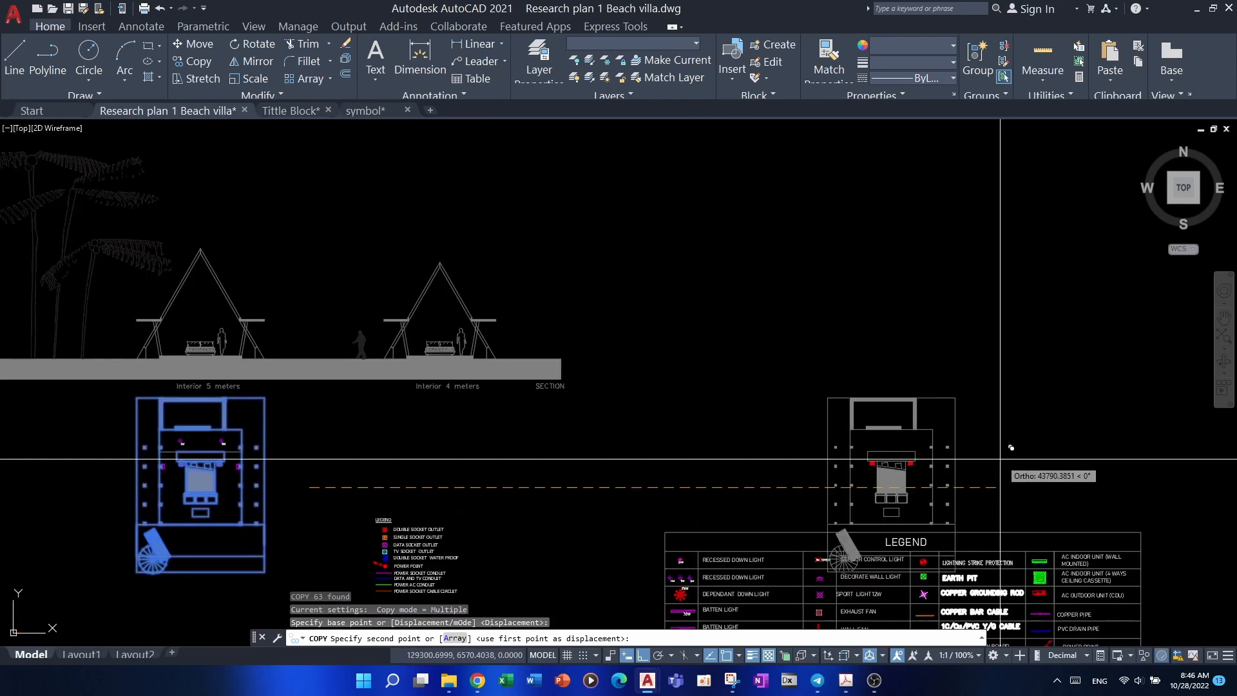
pyautogui.moveTo(1168, 456); pyautogui.dragTo(600, 452, button='middle')
pyautogui.click(836, 464)
pyautogui.press('Escape')
pyautogui.press('Escape')
pyautogui.press('Escape')
# - Erase the guide rectangle surrounding the two 6W down lights on the original plan
pyautogui.moveTo(544, 492); pyautogui.dragTo(773, 483, button='middle')
pyautogui.scroll(4, 516, 464)
pyautogui.moveTo(503, 483)
pyautogui.mouseDown(button='middle')
pyautogui.moveTo(540, 439)
pyautogui.moveTo(699, 399)
pyautogui.mouseUp(button='middle')
pyautogui.scroll(4, 539, 322)
pyautogui.click(828, 420)
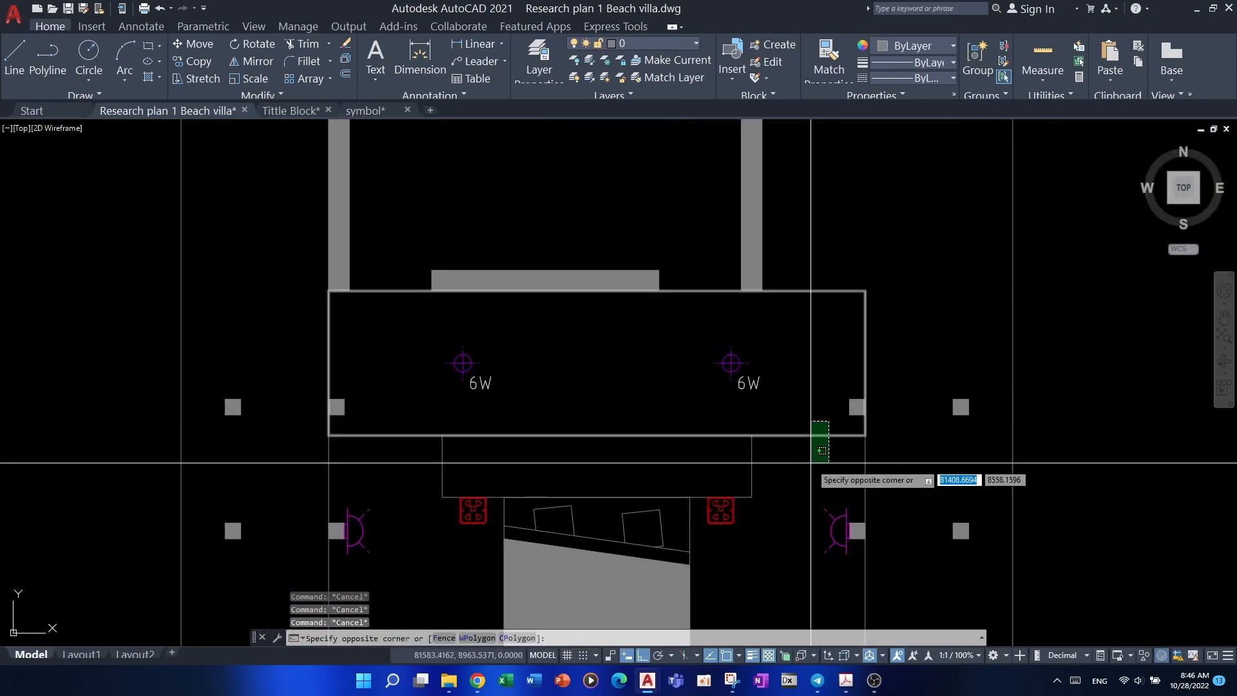
pyautogui.click(808, 462)
pyautogui.write('e')
pyautogui.press('Return')
pyautogui.press('Escape')
pyautogui.press('Escape')
pyautogui.press('Escape')
# - Draw a guide rectangle in the walled room from its upper-left inner corner to the lower inner end of the right wall
pyautogui.scroll(-3, 741, 451)
pyautogui.scroll(3, 727, 442)
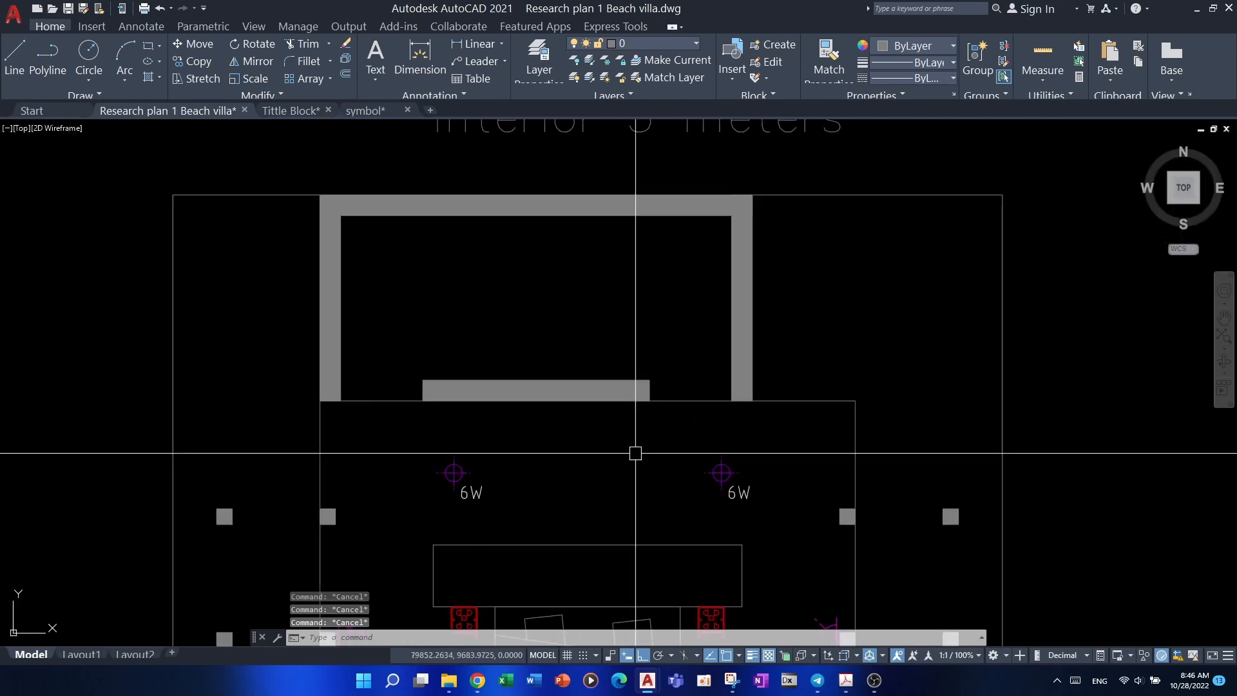
pyautogui.write('c')
pyautogui.press('Return')
pyautogui.scroll(4, 361, 315)
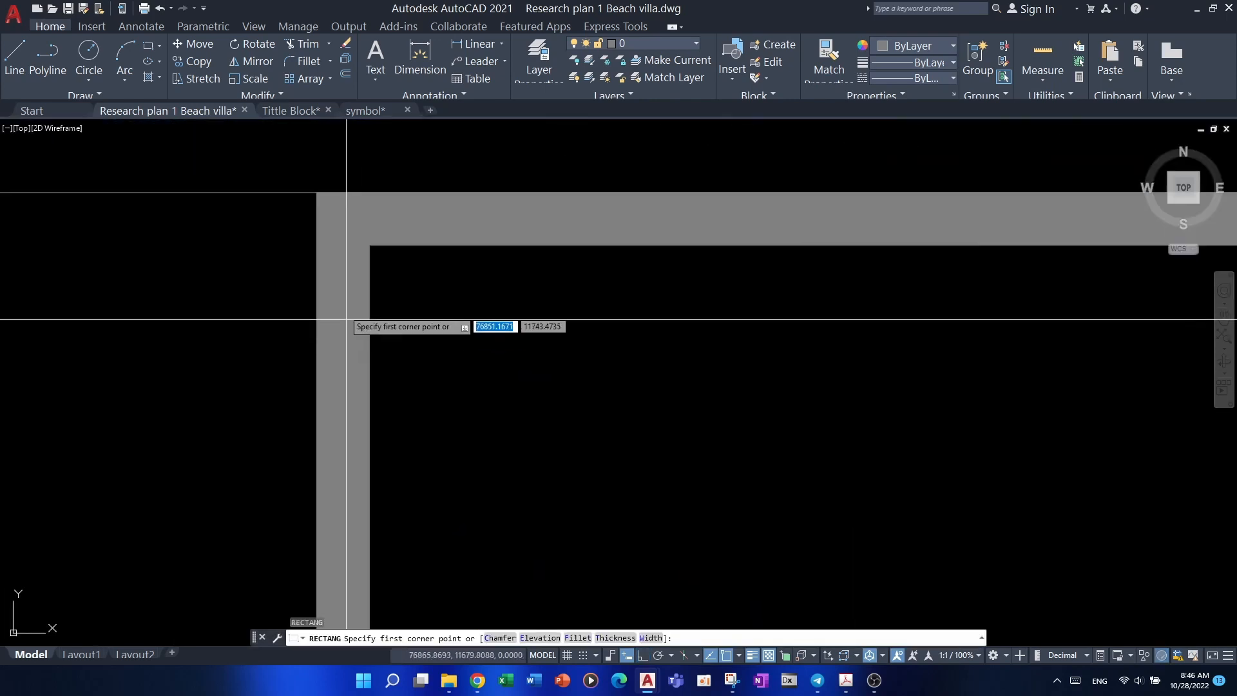
pyautogui.click(369, 244)
pyautogui.scroll(-4, 693, 425)
pyautogui.moveTo(903, 496); pyautogui.dragTo(740, 475, button='middle')
pyautogui.scroll(4, 774, 530)
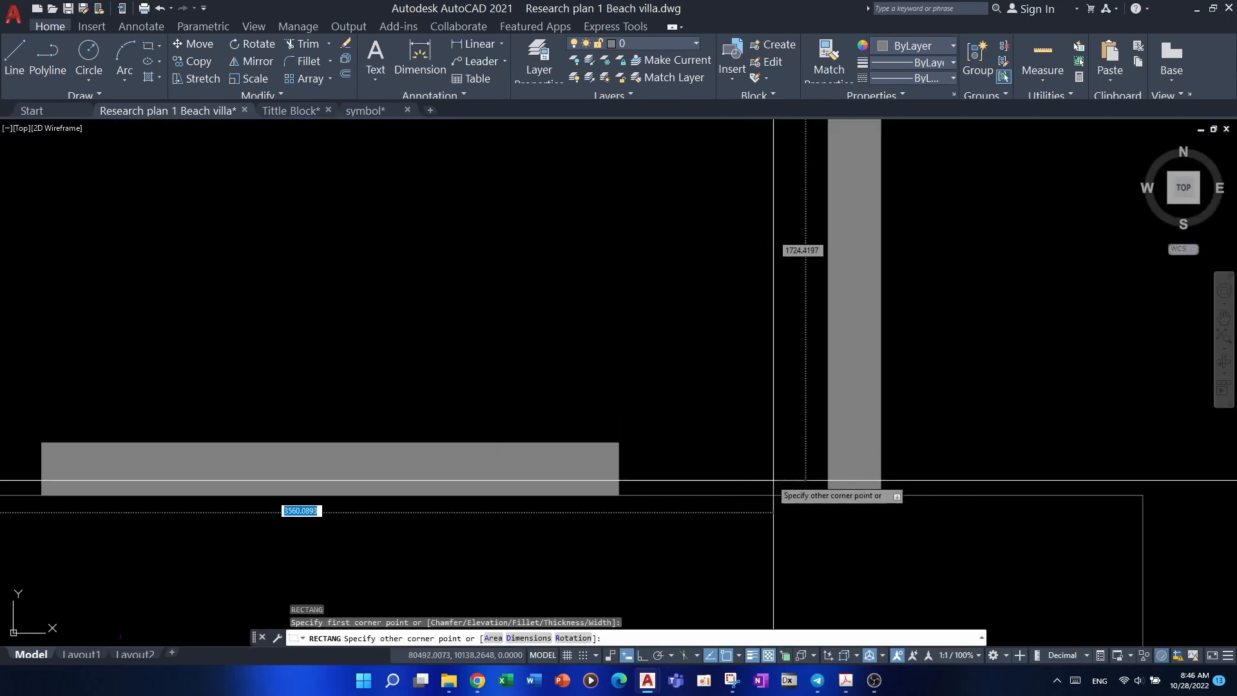
pyautogui.click(828, 495)
pyautogui.press('Escape')
pyautogui.scroll(-6, 722, 449)
pyautogui.press('Escape')
# - Copy the 9W recessed down light by its centre from the legend to the centre of the walled room's guide rectangle
pyautogui.moveTo(1090, 558); pyautogui.dragTo(613, 425, button='middle')
pyautogui.moveTo(1096, 535); pyautogui.dragTo(644, 429, button='middle')
pyautogui.scroll(-2, 732, 445)
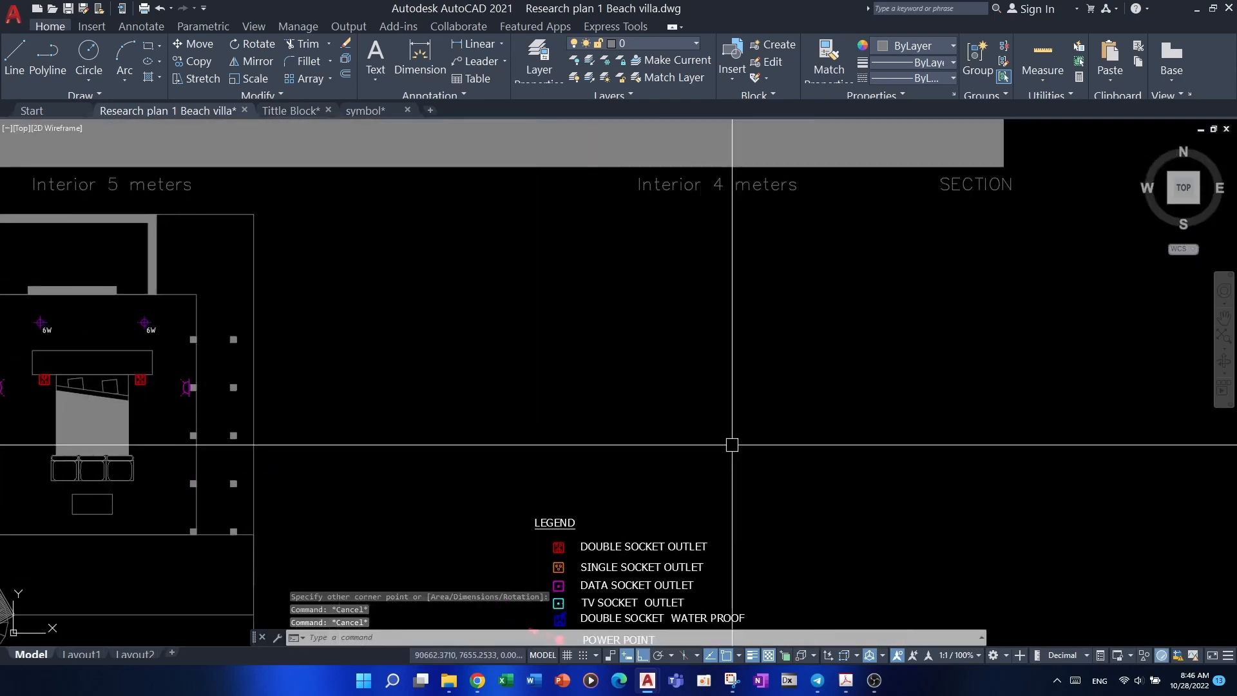
pyautogui.scroll(-2, 712, 510)
pyautogui.scroll(-3, 711, 510)
pyautogui.scroll(8, 450, 442)
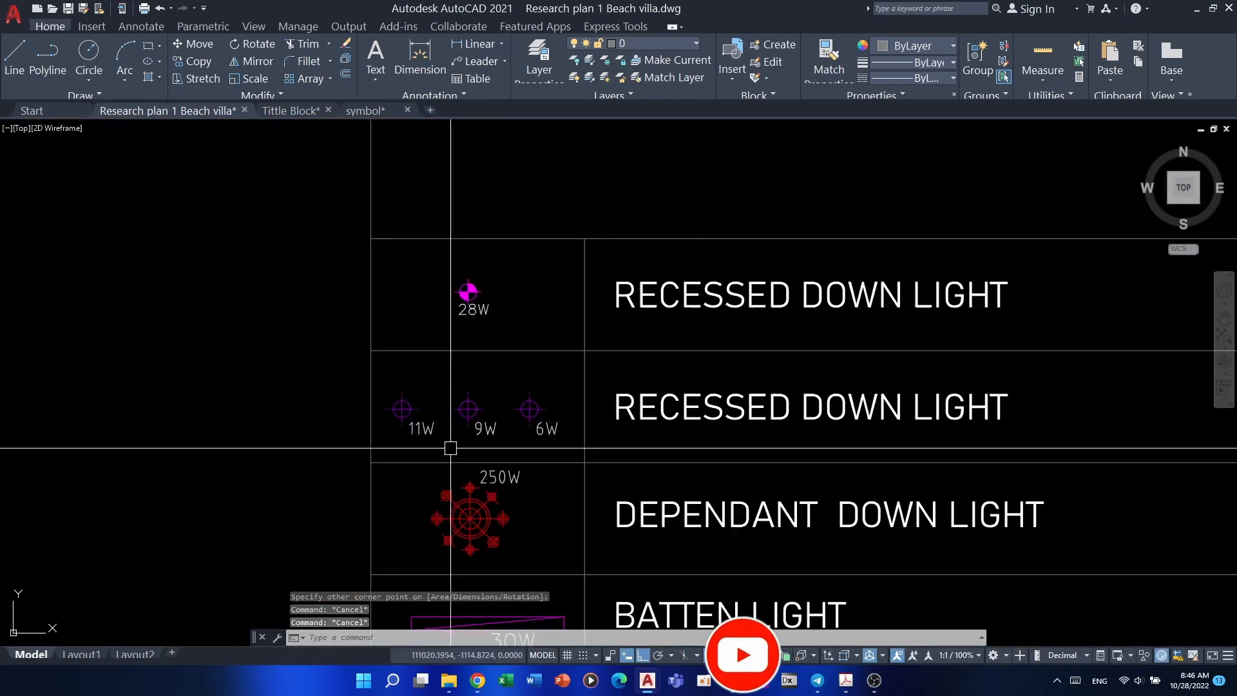
pyautogui.moveTo(488, 425); pyautogui.dragTo(500, 467, button='middle')
pyautogui.click(500, 467)
pyautogui.write('c')
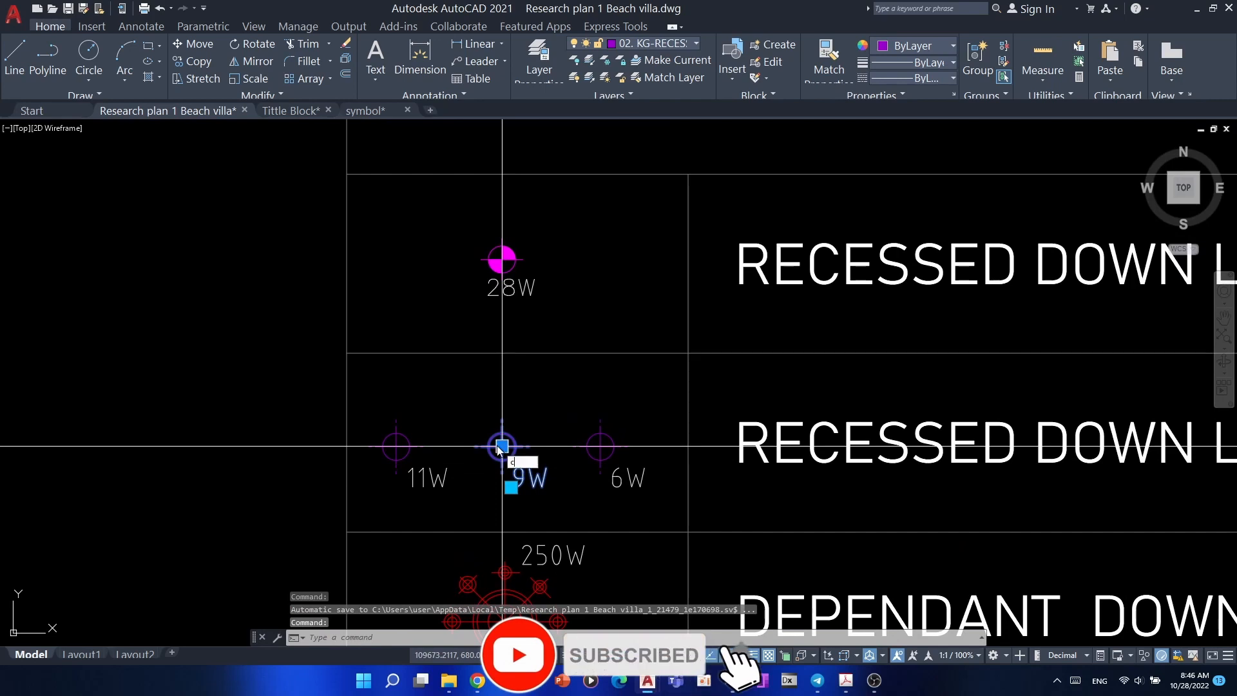
pyautogui.write('o')
pyautogui.press('Return')
pyautogui.click(502, 446)
pyautogui.scroll(-6, 502, 445)
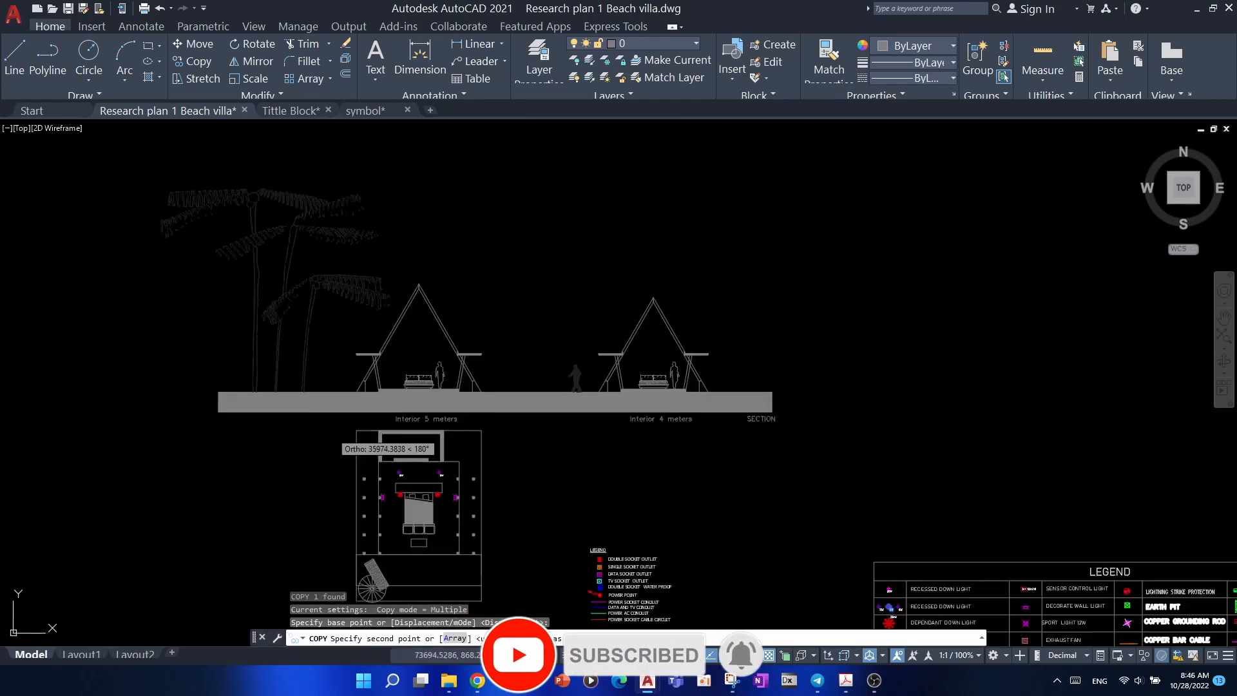
pyautogui.scroll(8, 669, 529)
pyautogui.click(526, 429)
pyautogui.press('Escape')
pyautogui.press('Escape')
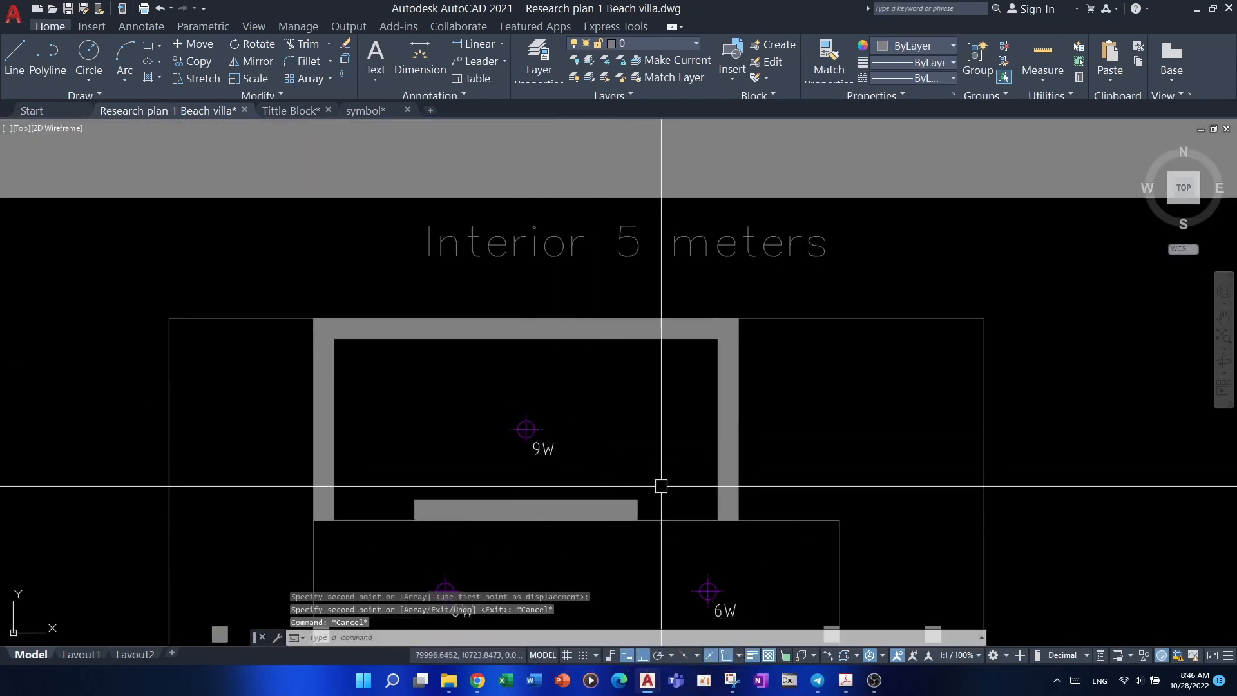
# - Stretch the guide rectangle's lower edge up to the inner face of the short wall
pyautogui.scroll(2, 504, 512)
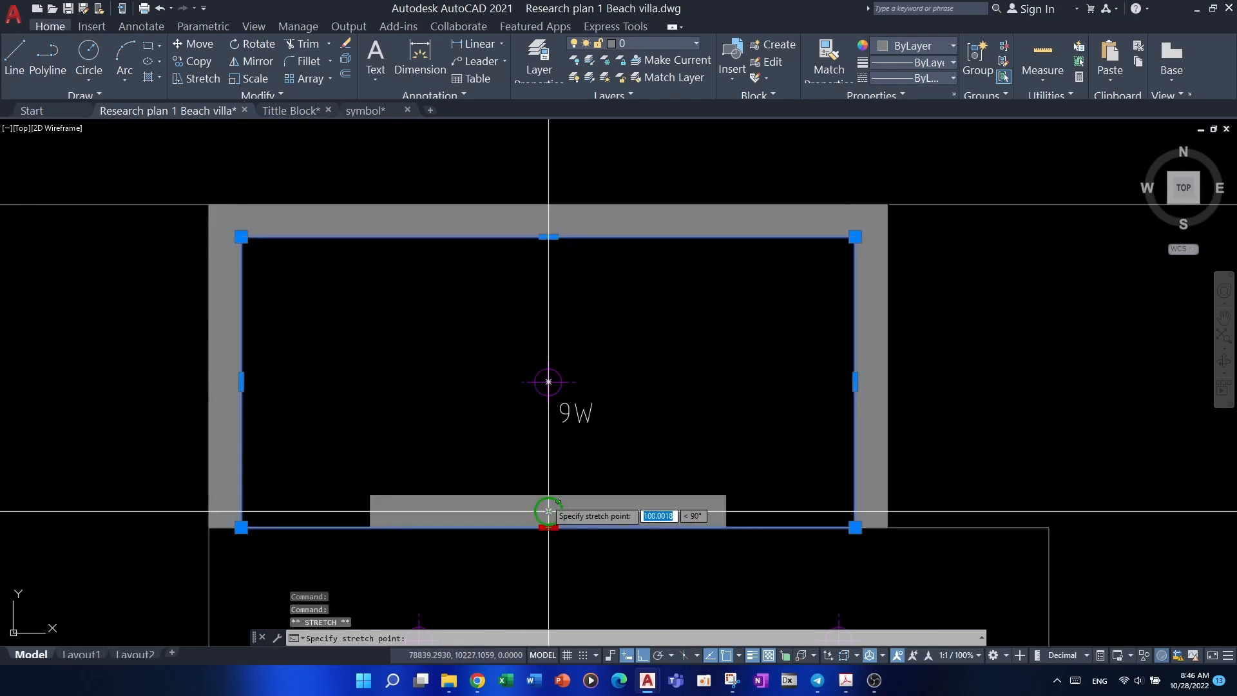
pyautogui.press('Escape')
pyautogui.press('Escape')
pyautogui.moveTo(579, 471); pyautogui.dragTo(561, 493, button='middle')
pyautogui.moveTo(552, 445); pyautogui.dragTo(533, 486, button='middle')
# - Move the 9W down light by its centre to the geometric centre of the shortened guide rectangle
pyautogui.click(532, 486)
pyautogui.write('m')
pyautogui.press('Return')
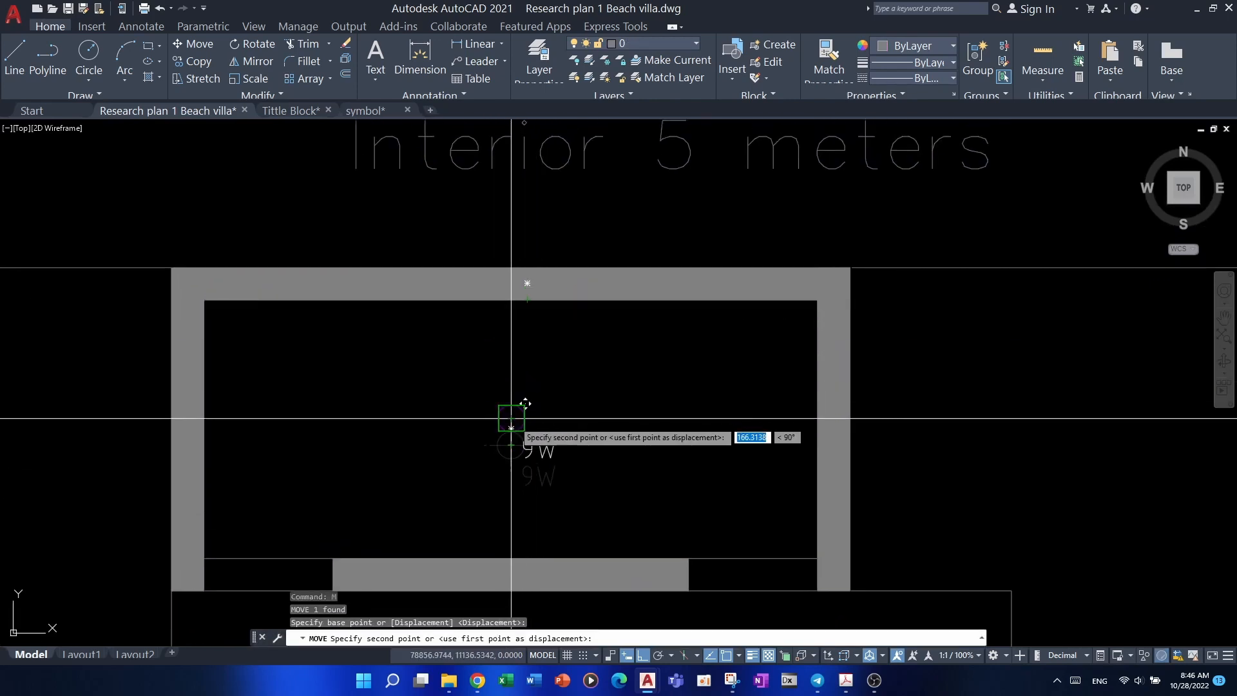
pyautogui.scroll(2, 507, 417)
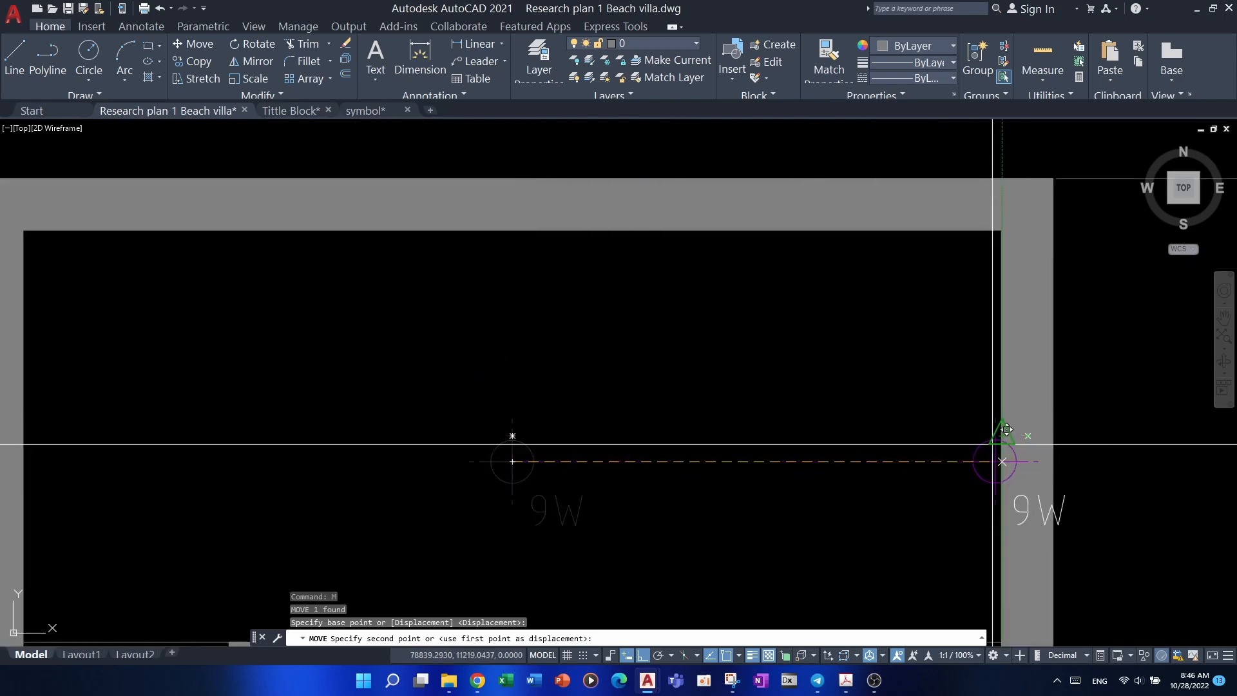
pyautogui.click(512, 436)
pyautogui.press('Escape')
pyautogui.press('Escape')
pyautogui.press('Escape')
# - Erase the guide rectangle in the walled room around the 9W down light
pyautogui.scroll(-8, 605, 502)
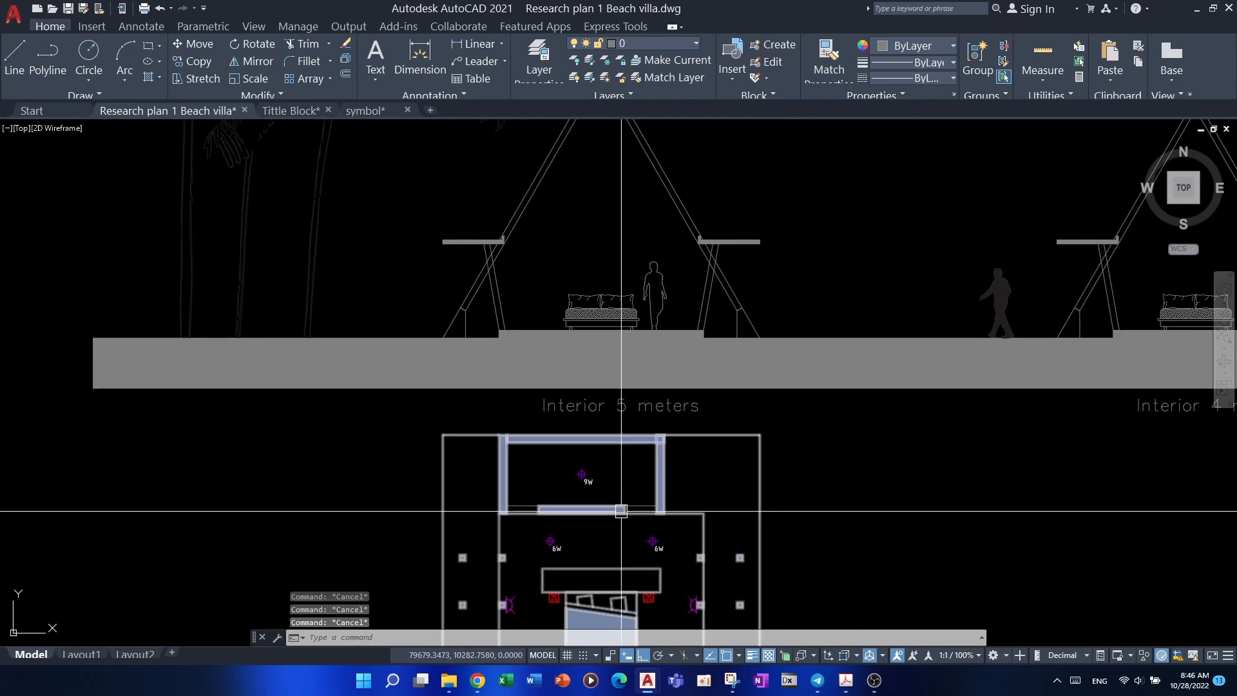
pyautogui.click(622, 511)
pyautogui.write('e')
pyautogui.press('Return')
pyautogui.press('Escape')
pyautogui.press('Escape')
# - Examine the light layout on the floor plan and the socket and lighting legends
pyautogui.moveTo(629, 526)
pyautogui.mouseDown(button='middle')
pyautogui.moveTo(567, 458)
pyautogui.moveTo(475, 440)
pyautogui.moveTo(464, 353)
pyautogui.mouseUp(button='middle')
pyautogui.press('Escape')
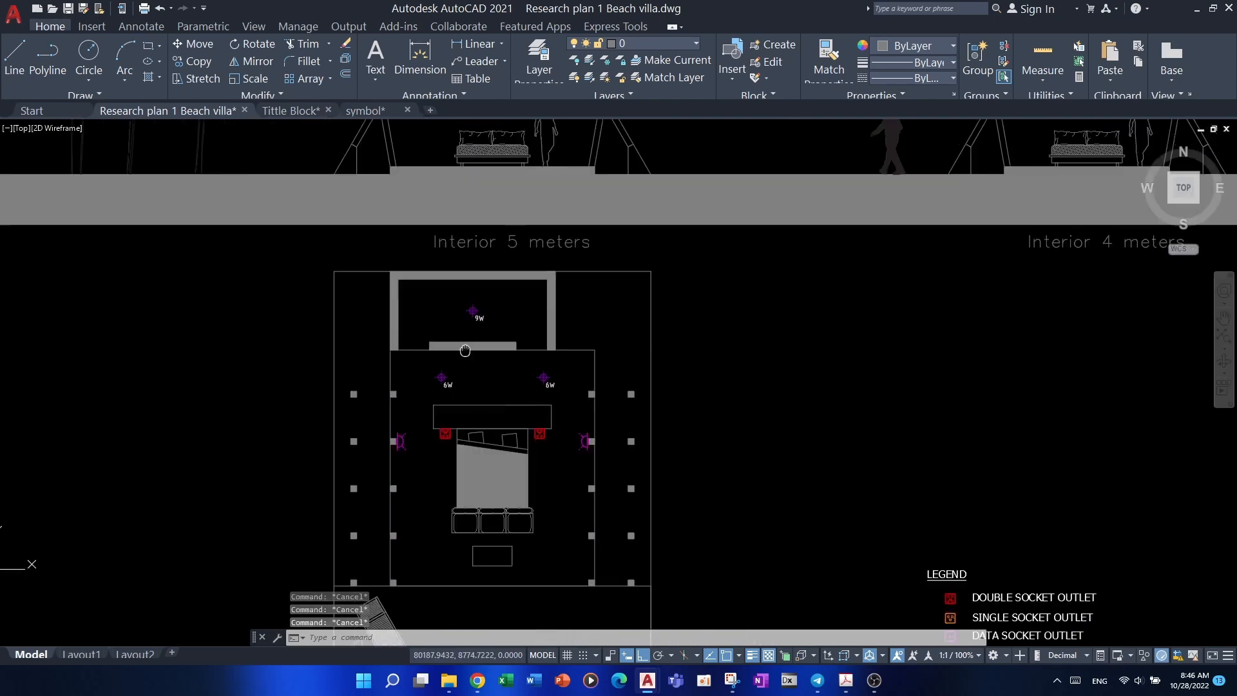
pyautogui.scroll(2, 534, 416)
pyautogui.moveTo(534, 416); pyautogui.dragTo(521, 364, button='middle')
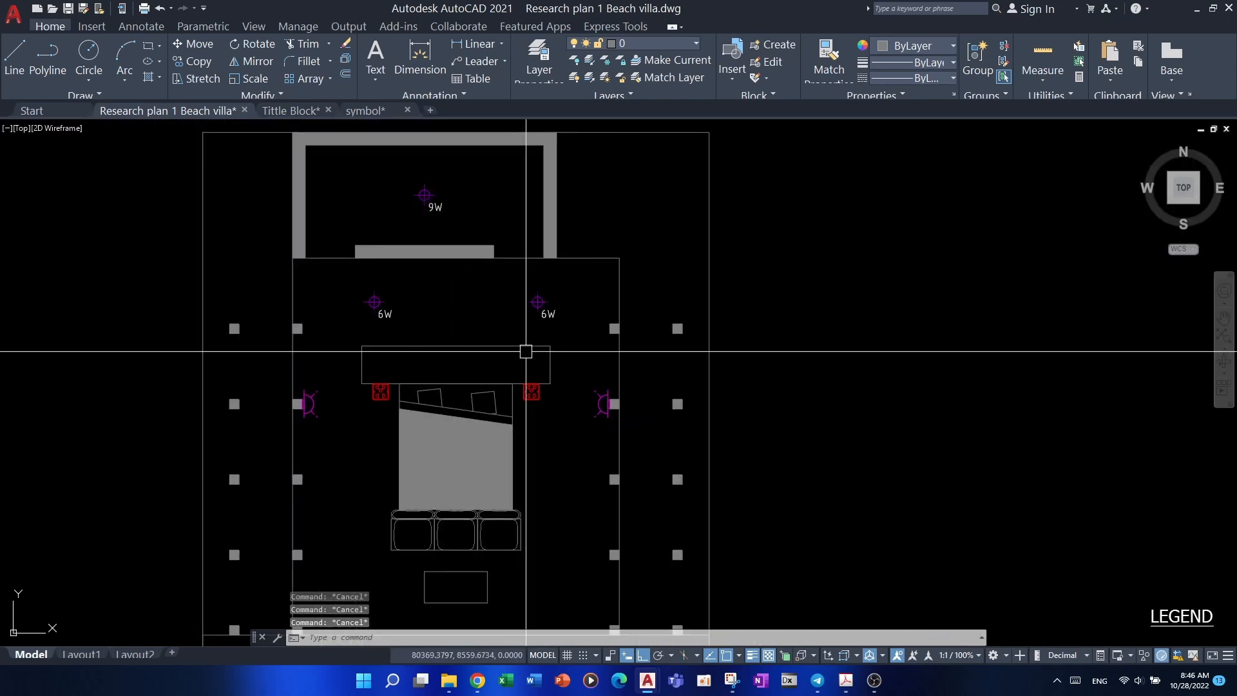
pyautogui.scroll(-2, 633, 350)
pyautogui.moveTo(607, 400); pyautogui.dragTo(606, 383, button='middle')
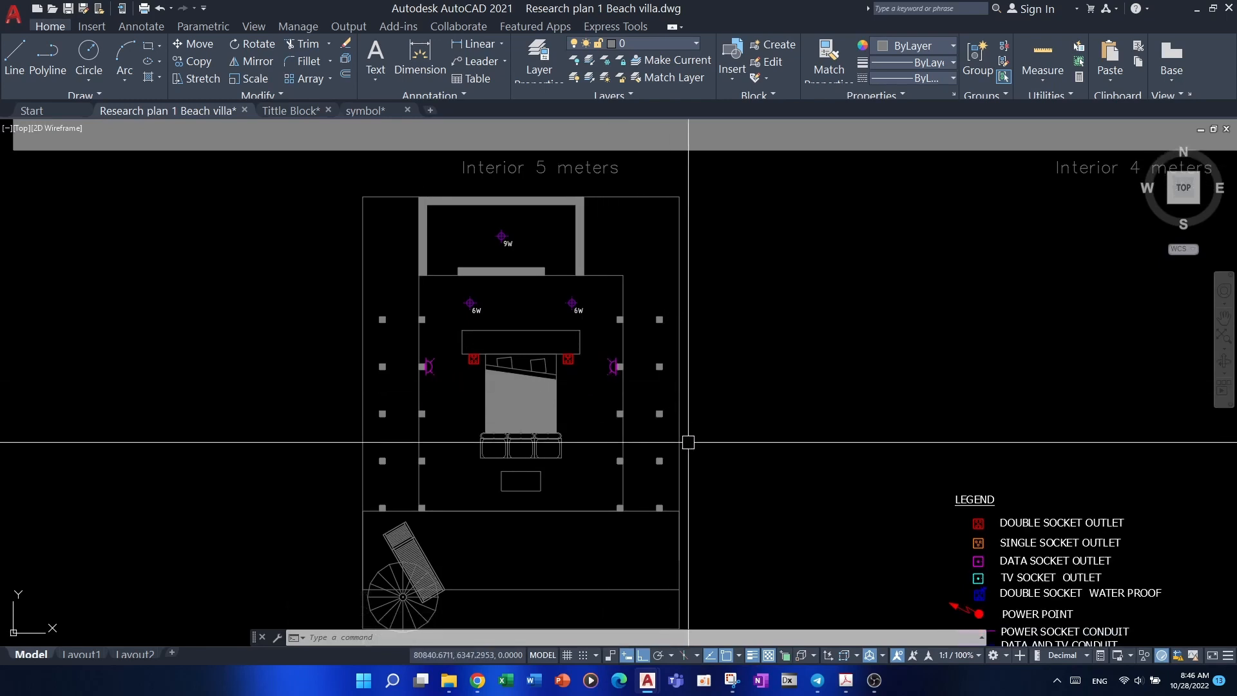
pyautogui.scroll(-4, 805, 485)
pyautogui.moveTo(1091, 552); pyautogui.dragTo(793, 480, button='middle')
pyautogui.scroll(-2, 792, 481)
pyautogui.scroll(4, 462, 461)
pyautogui.press('Escape')
pyautogui.press('Escape')
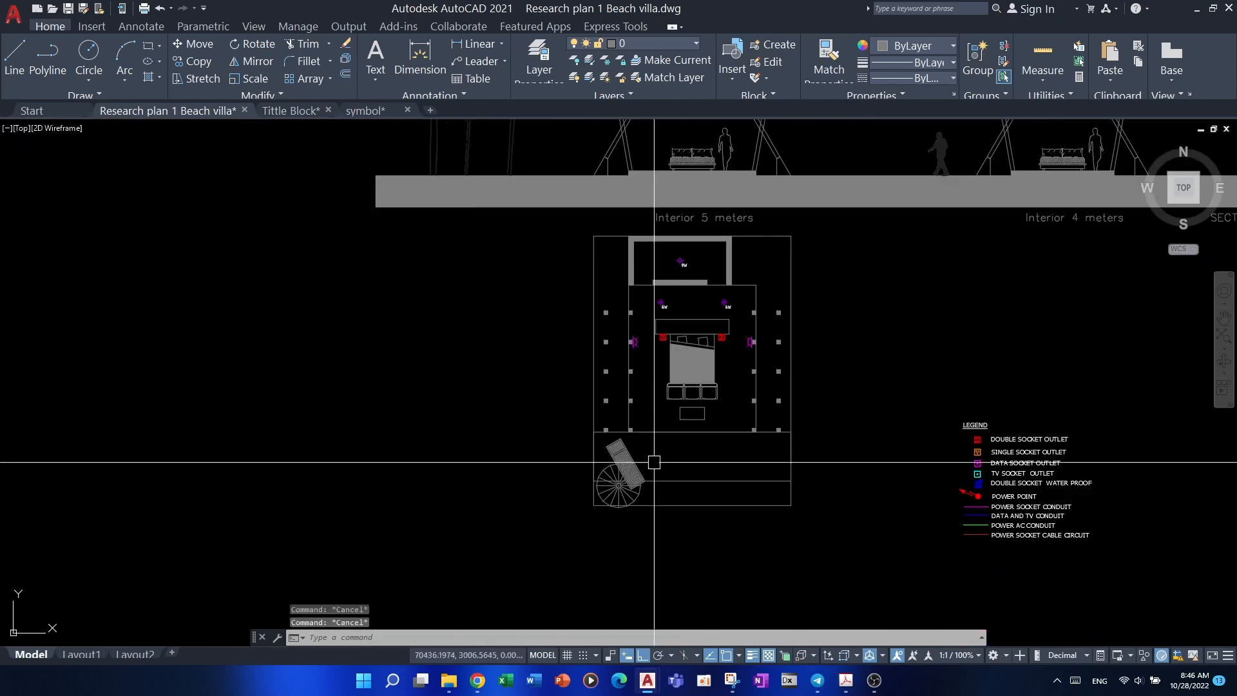
pyautogui.press('Escape')
pyautogui.scroll(4, 683, 395)
pyautogui.moveTo(683, 395); pyautogui.dragTo(615, 399, button='middle')
pyautogui.write('rec')
pyautogui.press('Return')
pyautogui.moveTo(542, 256); pyautogui.dragTo(561, 343, button='middle')
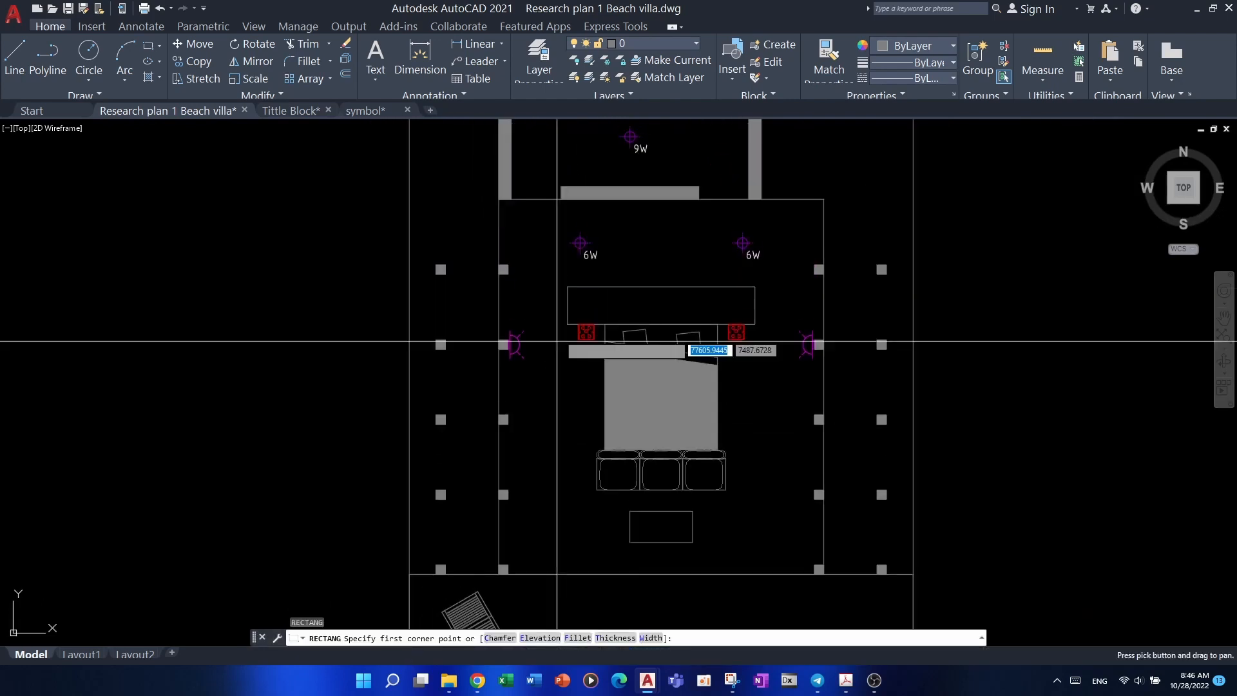
pyautogui.scroll(4, 558, 300)
pyautogui.click(580, 269)
pyautogui.scroll(-4, 664, 336)
pyautogui.scroll(4, 741, 432)
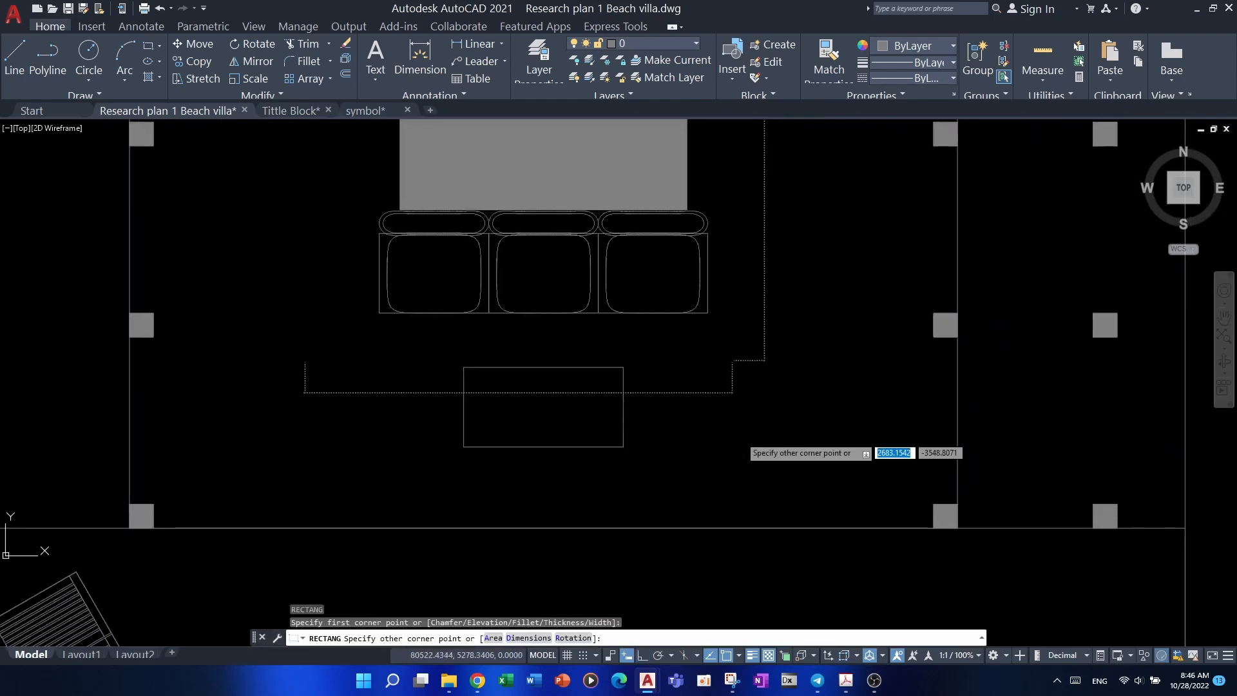
pyautogui.scroll(-3, 781, 456)
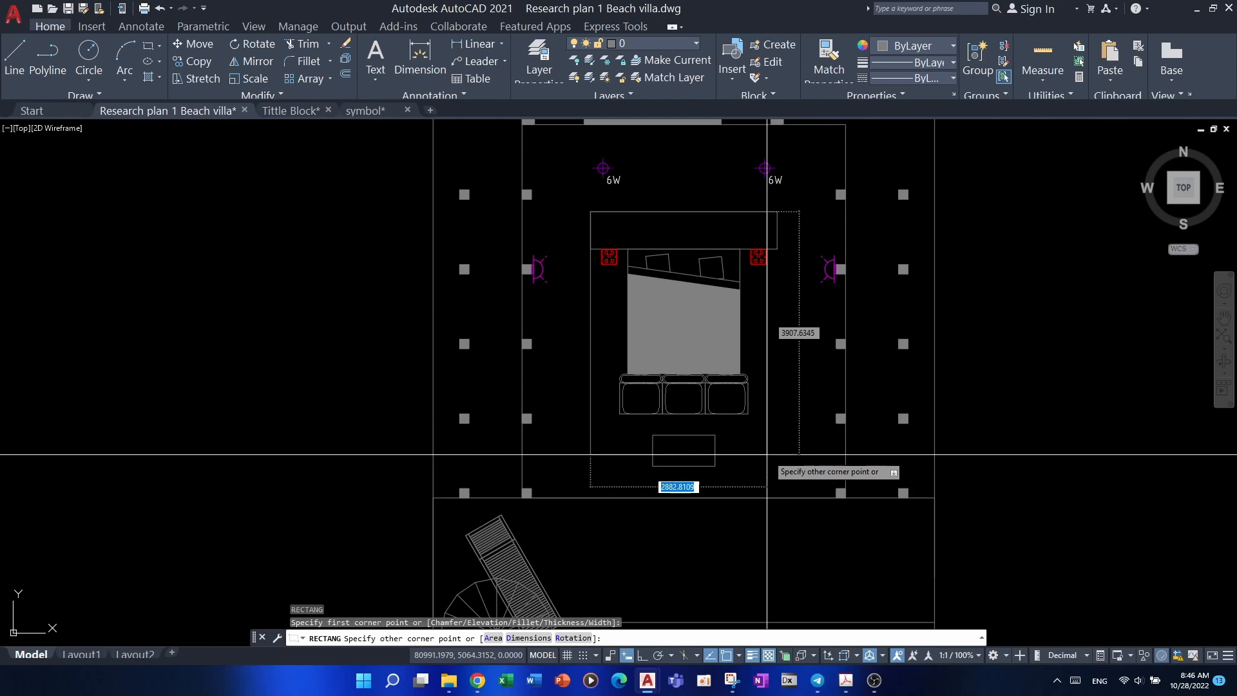
pyautogui.press('Escape')
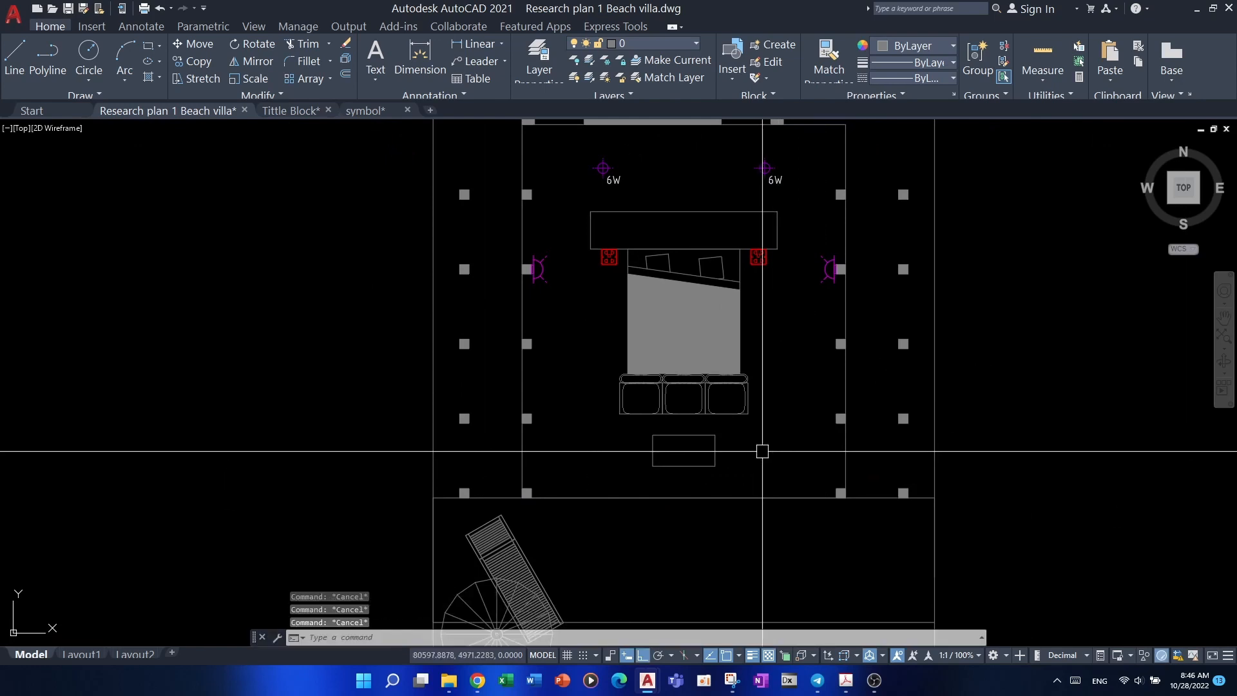
# - Draw a vertical guide polyline from the right end of the headboard down past the plan's lower edge
pyautogui.write('pl')
pyautogui.press('Return')
pyautogui.scroll(2, 799, 270)
pyautogui.click(763, 185)
pyautogui.scroll(-2, 771, 393)
pyautogui.moveTo(771, 393); pyautogui.dragTo(696, 223, button='middle')
pyautogui.scroll(-2, 696, 223)
pyautogui.click(713, 518)
pyautogui.press('Escape')
pyautogui.press('Escape')
pyautogui.scroll(2, 644, 337)
pyautogui.press('Escape')
# - Draw a horizontal guide polyline from the lower-left corner of the small table out past the plan's right side
pyautogui.write('pl')
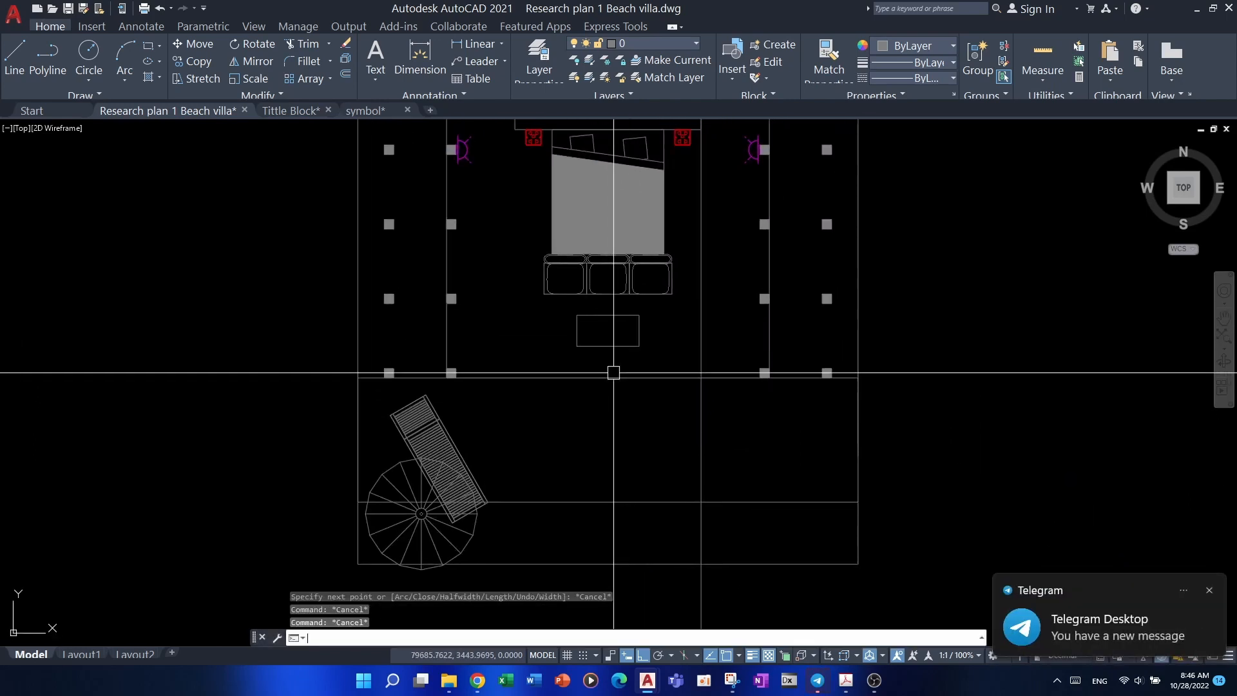
pyautogui.press('Return')
pyautogui.click(578, 346)
pyautogui.click(997, 352)
pyautogui.press('Return')
pyautogui.scroll(2, 579, 294)
pyautogui.moveTo(580, 295); pyautogui.dragTo(567, 349, button='middle')
pyautogui.press('Escape')
pyautogui.press('Escape')
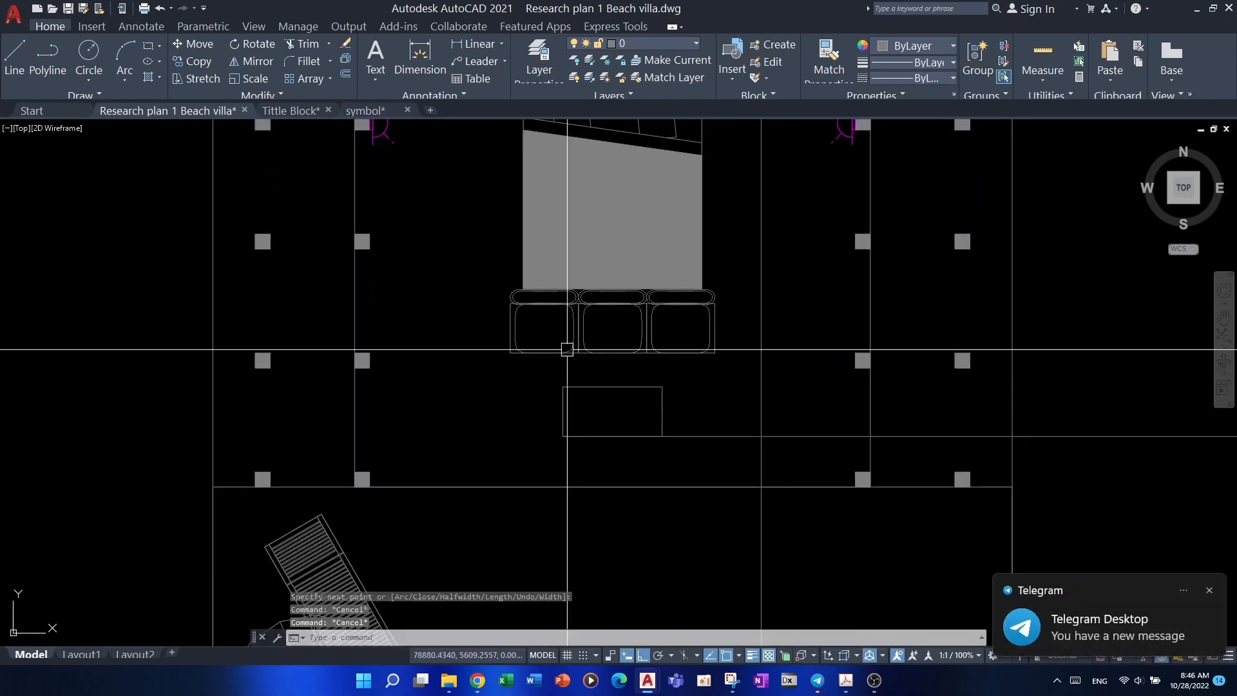
# - Draw a rectangle around the bed area from the headboard's upper-left corner to the intersection of the two guide polylines
pyautogui.write('rec')
pyautogui.press('Return')
pyautogui.scroll(-3, 508, 268)
pyautogui.moveTo(508, 268); pyautogui.dragTo(557, 434, button='middle')
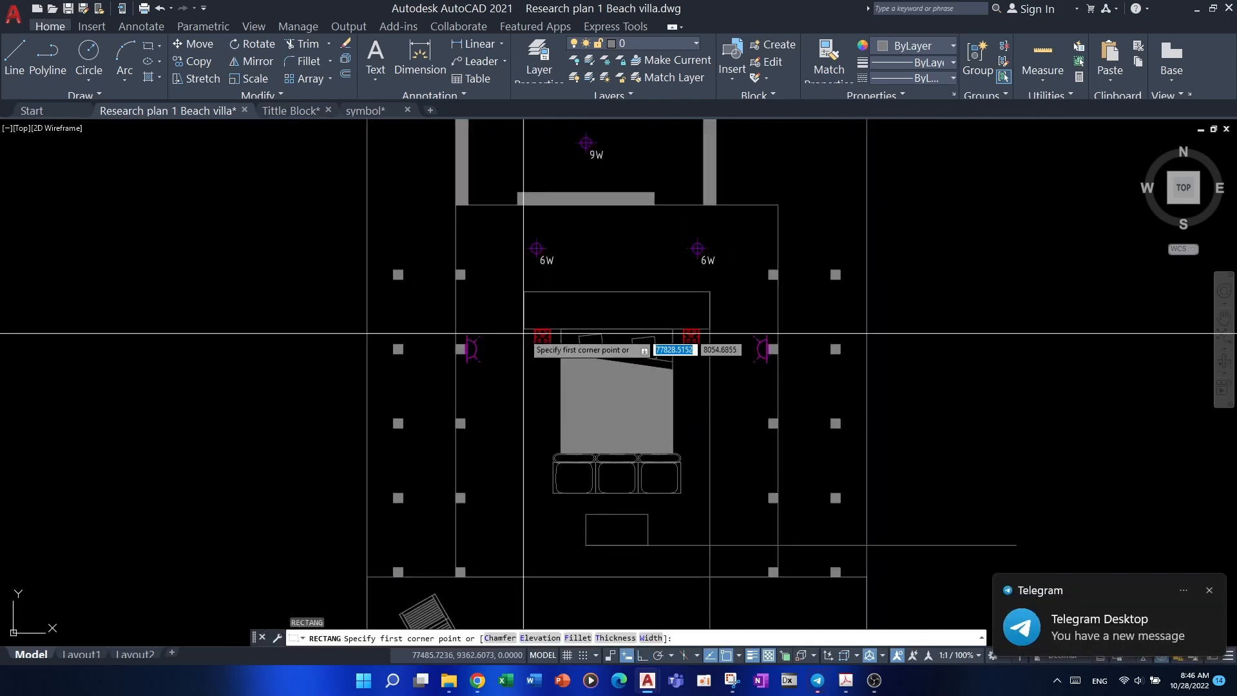
pyautogui.click(524, 290)
pyautogui.scroll(3, 666, 445)
pyautogui.moveTo(667, 448); pyautogui.dragTo(599, 284, button='middle')
pyautogui.scroll(3, 638, 348)
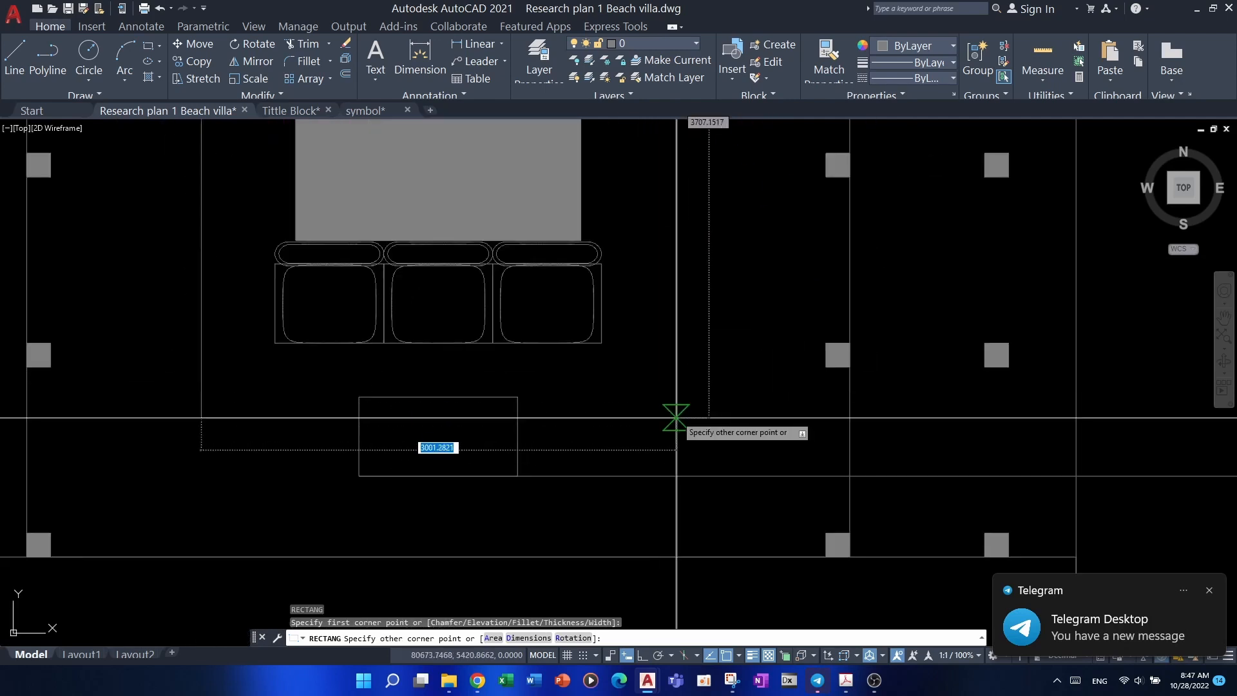
pyautogui.click(676, 476)
# - Erase the horizontal and vertical guide polylines beside the bed area
pyautogui.click(676, 477)
pyautogui.press('Delete')
pyautogui.scroll(-4, 671, 524)
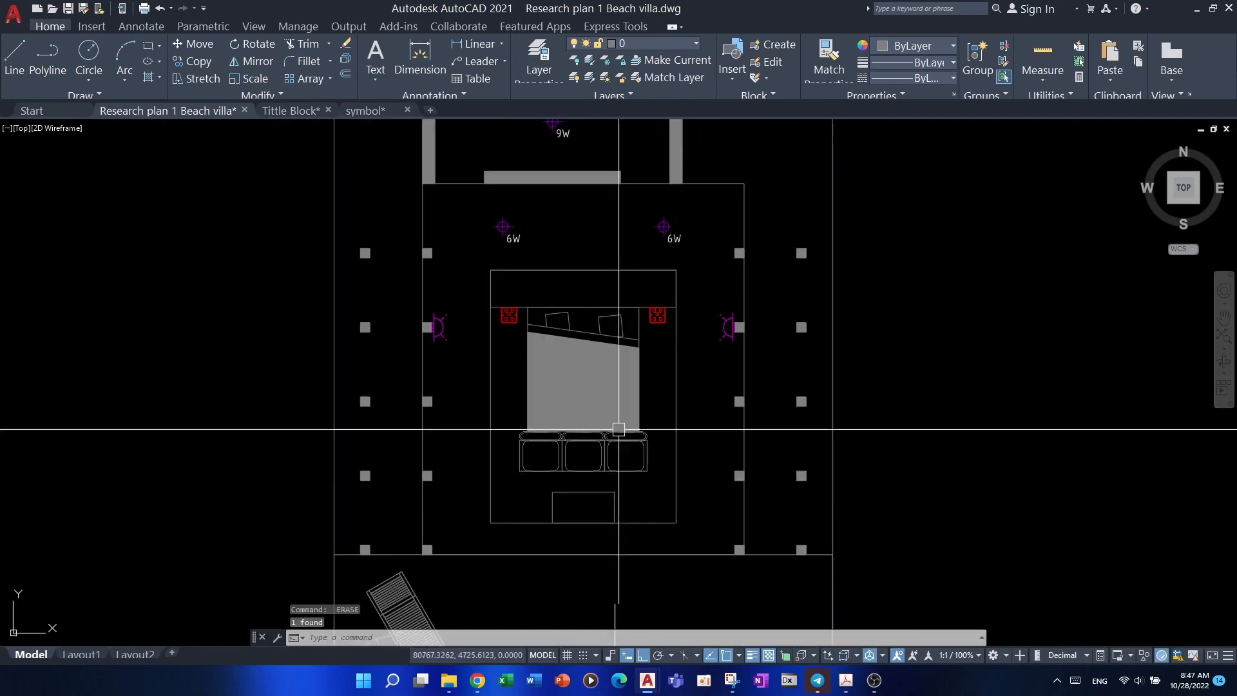
# - Stretch the bed area rectangle's upper edge down to the lower edge of the headboard
pyautogui.scroll(4, 609, 353)
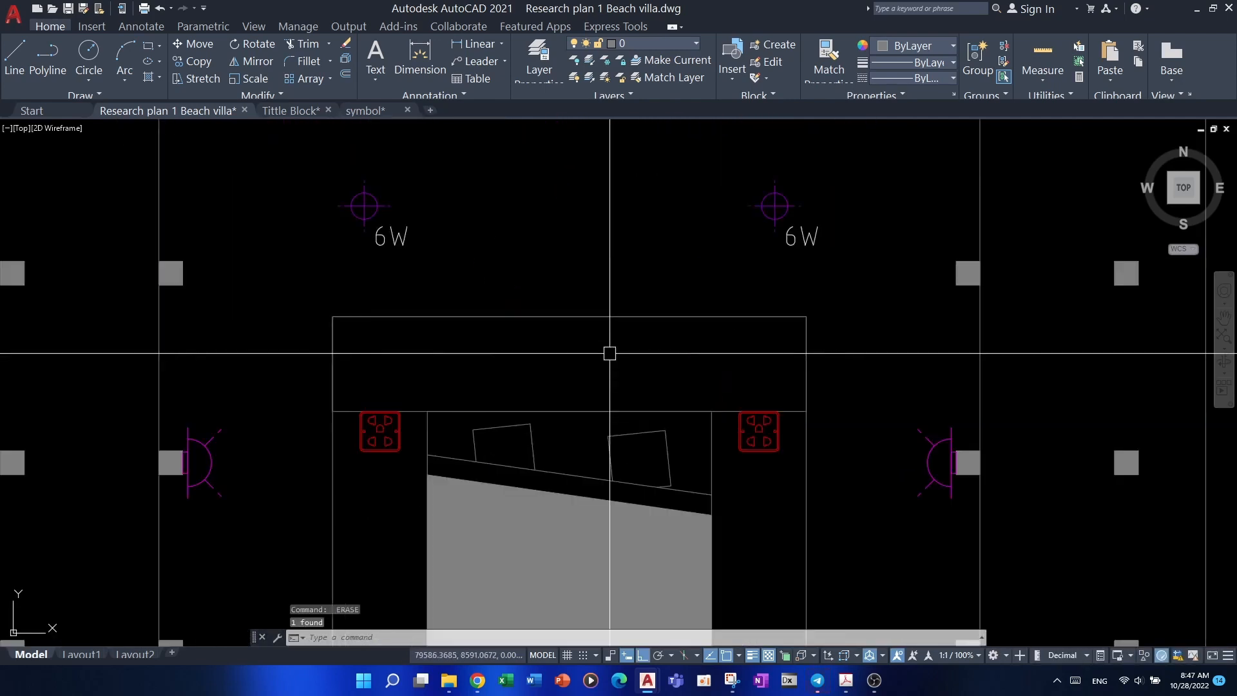
pyautogui.click(799, 494)
pyautogui.click(569, 315)
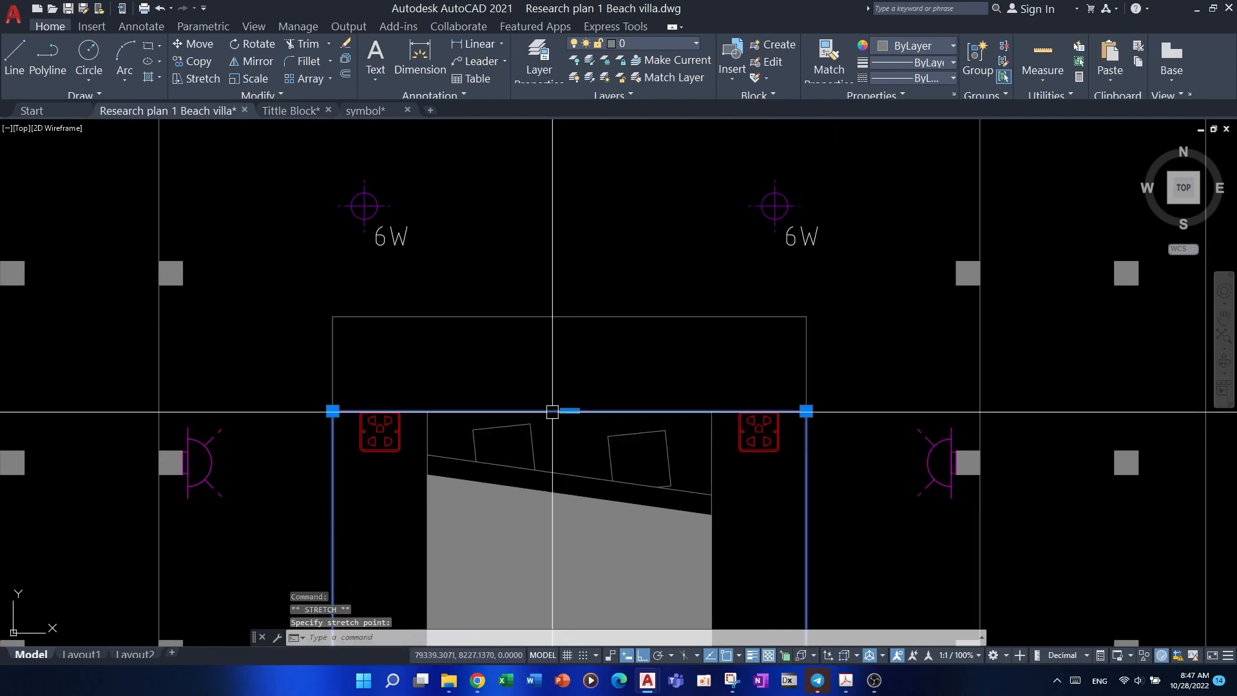
pyautogui.press('Escape')
pyautogui.press('Escape')
# - Erase the two double socket outlets beside the bed on the original plan
pyautogui.click(757, 439)
pyautogui.write('e')
pyautogui.press('space')
pyautogui.scroll(-4, 720, 528)
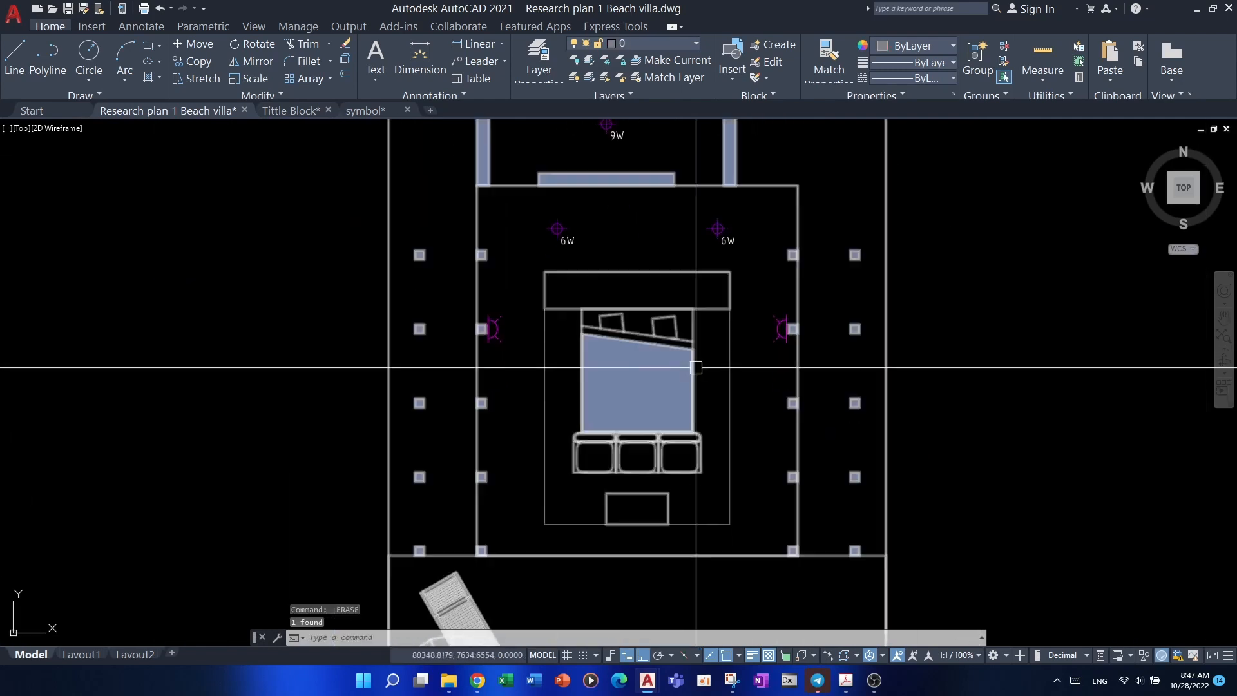
pyautogui.press('Escape')
pyautogui.press('Escape')
# - Copy the 250W dependant down light symbol from the legend to the centre of the bed area rectangle on the original plan
pyautogui.scroll(-2, 727, 441)
pyautogui.moveTo(726, 441); pyautogui.dragTo(541, 343, button='middle')
pyautogui.moveTo(923, 464); pyautogui.dragTo(860, 407, button='middle')
pyautogui.scroll(-4, 860, 407)
pyautogui.moveTo(978, 461); pyautogui.dragTo(554, 465, button='middle')
pyautogui.scroll(8, 790, 470)
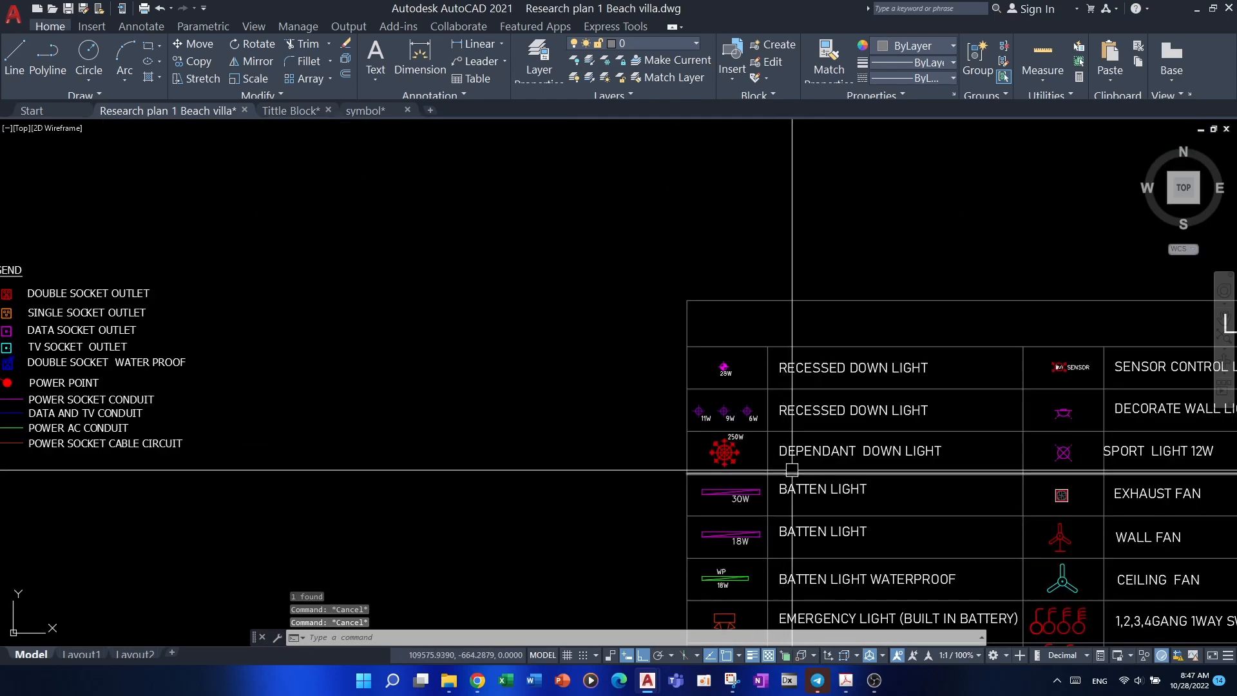
pyautogui.click(636, 404)
pyautogui.moveTo(653, 422); pyautogui.dragTo(713, 469, button='middle')
pyautogui.write('co')
pyautogui.press('space')
pyautogui.scroll(4, 711, 468)
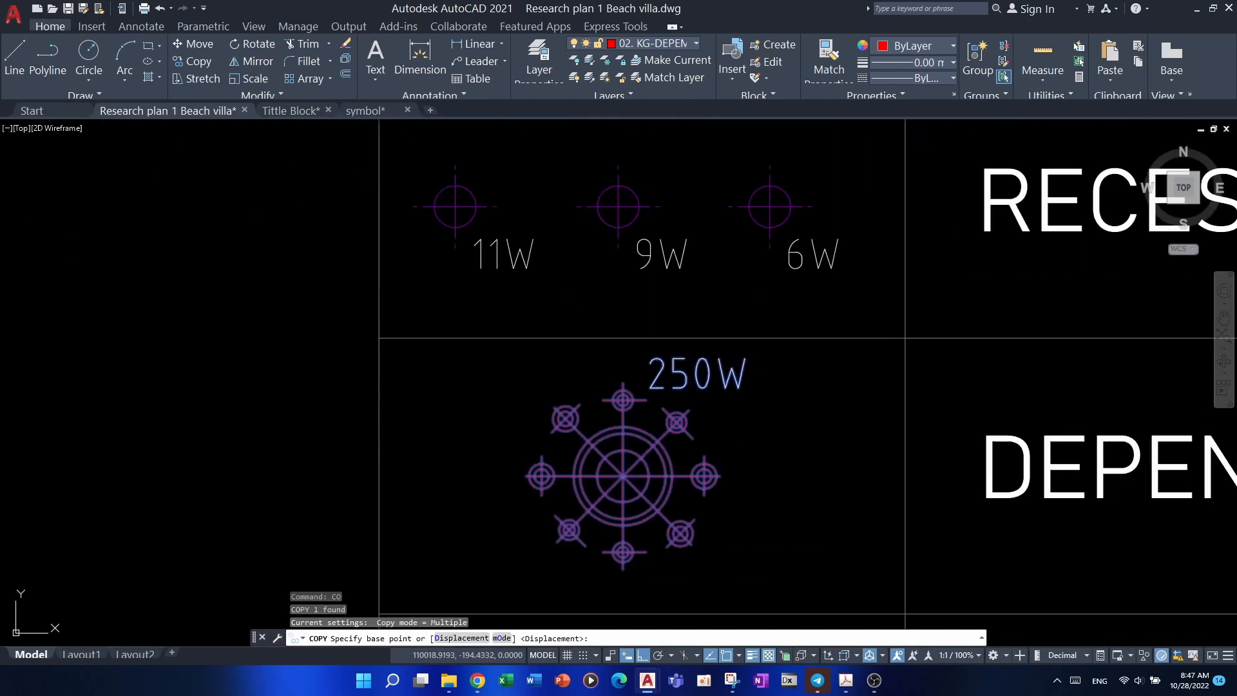
pyautogui.scroll(-10, 753, 500)
pyautogui.scroll(-2, 745, 507)
pyautogui.moveTo(521, 494); pyautogui.dragTo(693, 494, button='middle')
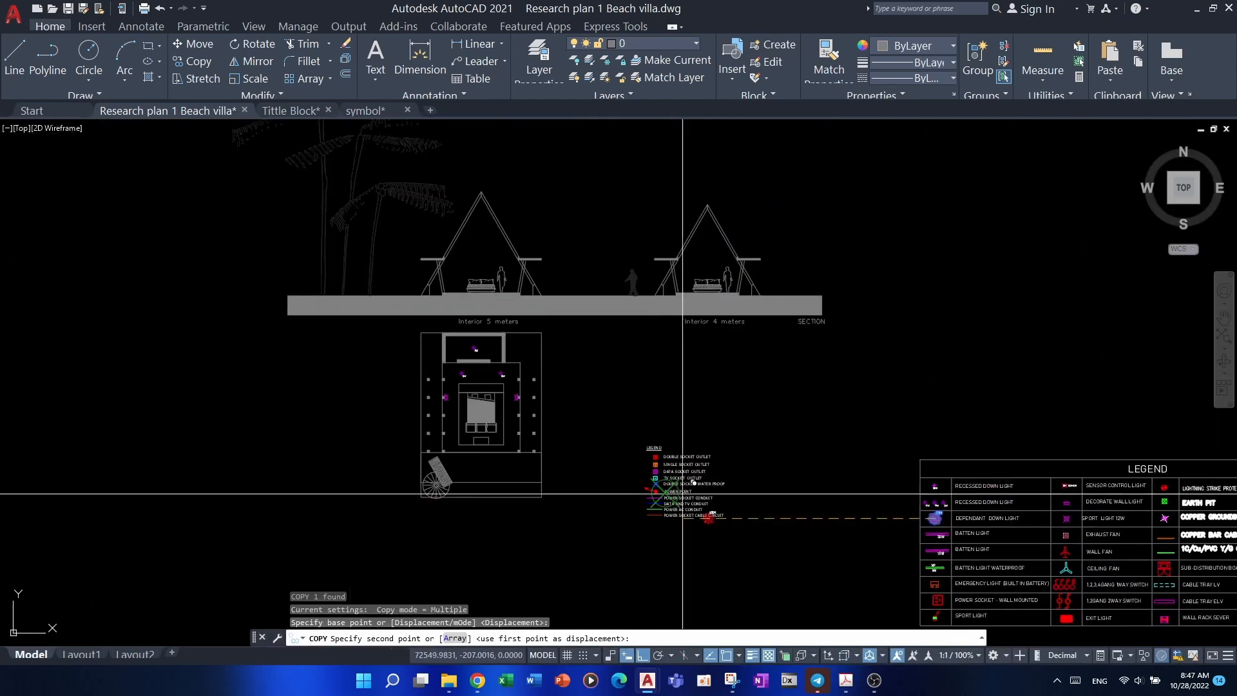
pyautogui.scroll(6, 519, 430)
pyautogui.moveTo(519, 430); pyautogui.dragTo(734, 494, button='middle')
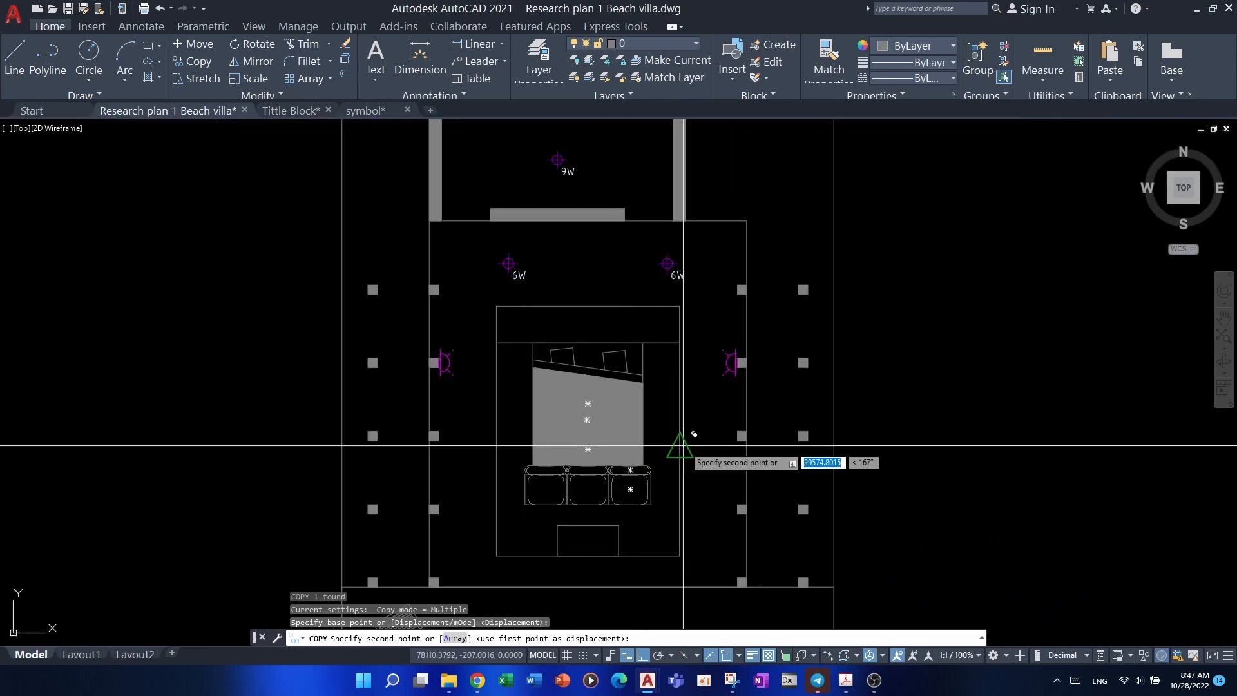
pyautogui.click(588, 449)
pyautogui.press('Escape')
pyautogui.press('Escape')
# - Erase the guide rectangle around the bed area
pyautogui.scroll(2, 677, 449)
pyautogui.click(693, 411)
pyautogui.click(666, 442)
pyautogui.write('e')
pyautogui.press('space')
pyautogui.press('Escape')
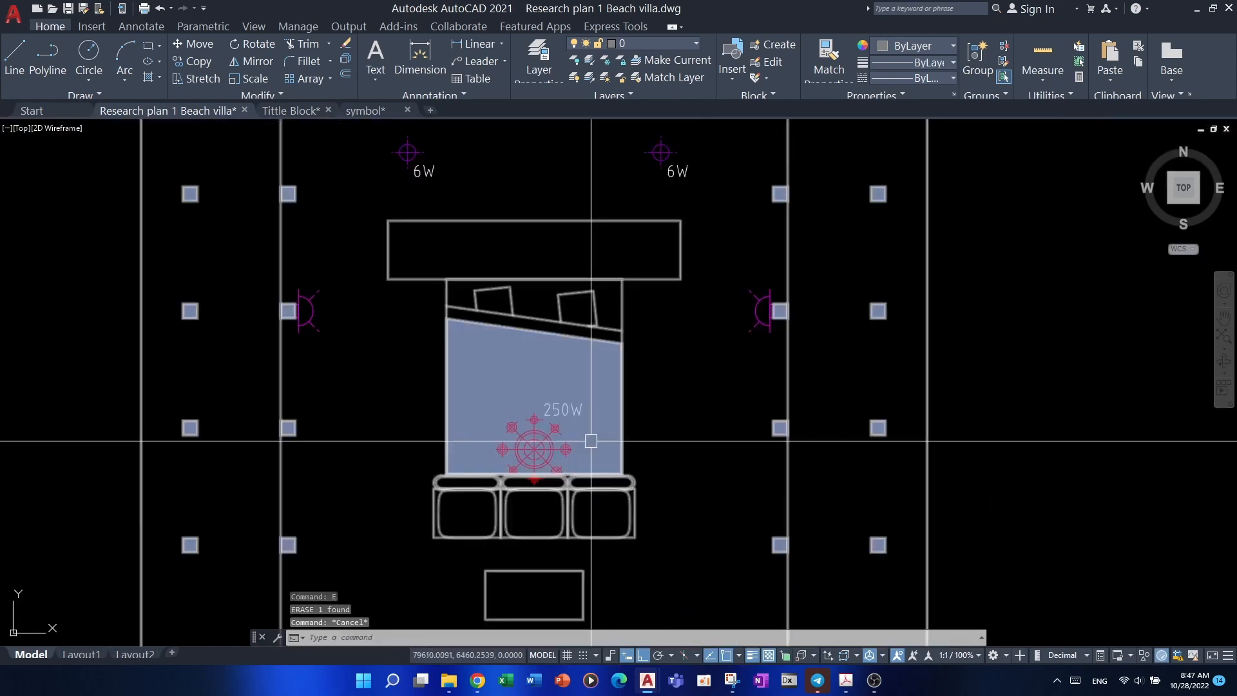
# - Edit the Falling Light block definition, erase its 250W label and close the block editor
pyautogui.doubleClick(572, 422)
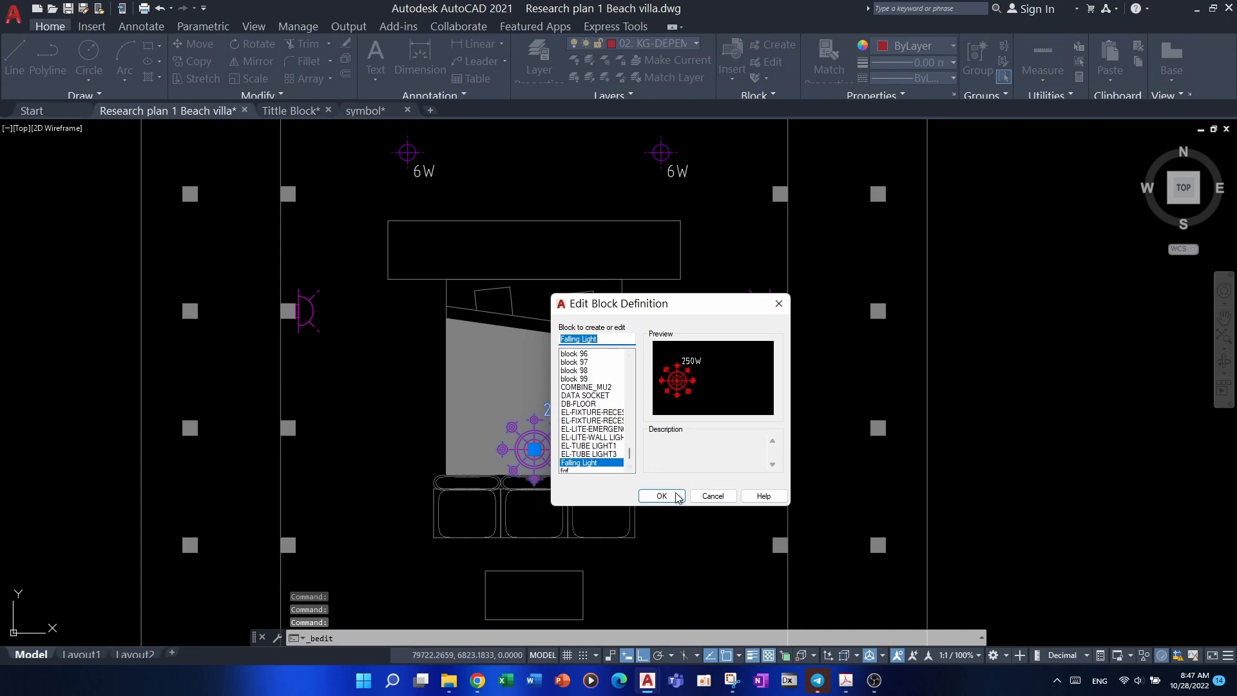
pyautogui.click(662, 495)
pyautogui.click(767, 204)
pyautogui.write('e')
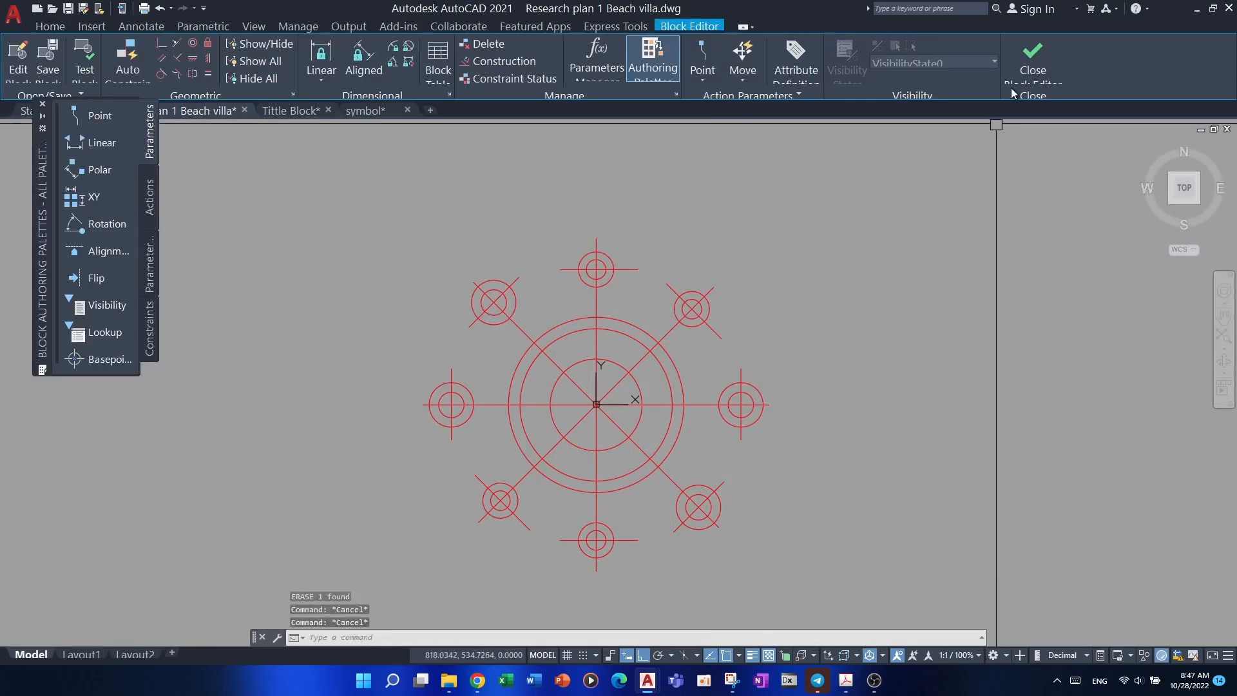
pyautogui.click(1025, 68)
pyautogui.click(628, 311)
pyautogui.press('Escape')
pyautogui.press('Escape')
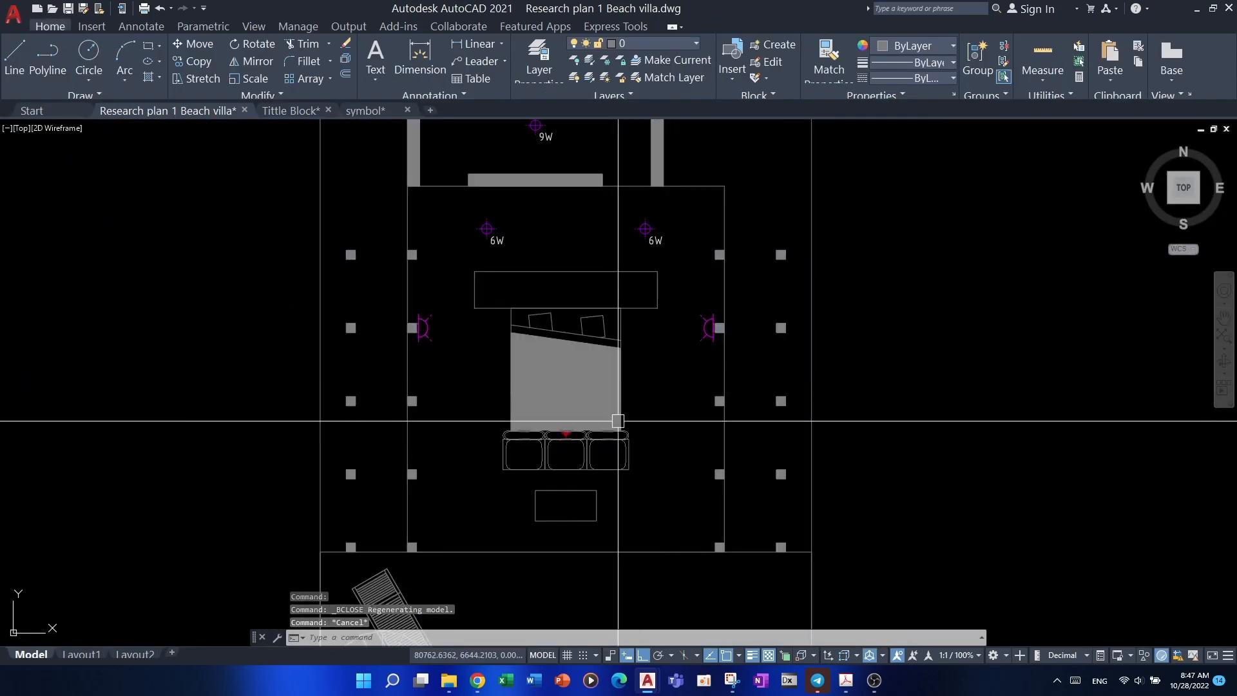
# - Bring the dependant down light on the bed to the front of the draw order
pyautogui.scroll(5, 539, 435)
pyautogui.rightClick(536, 436)
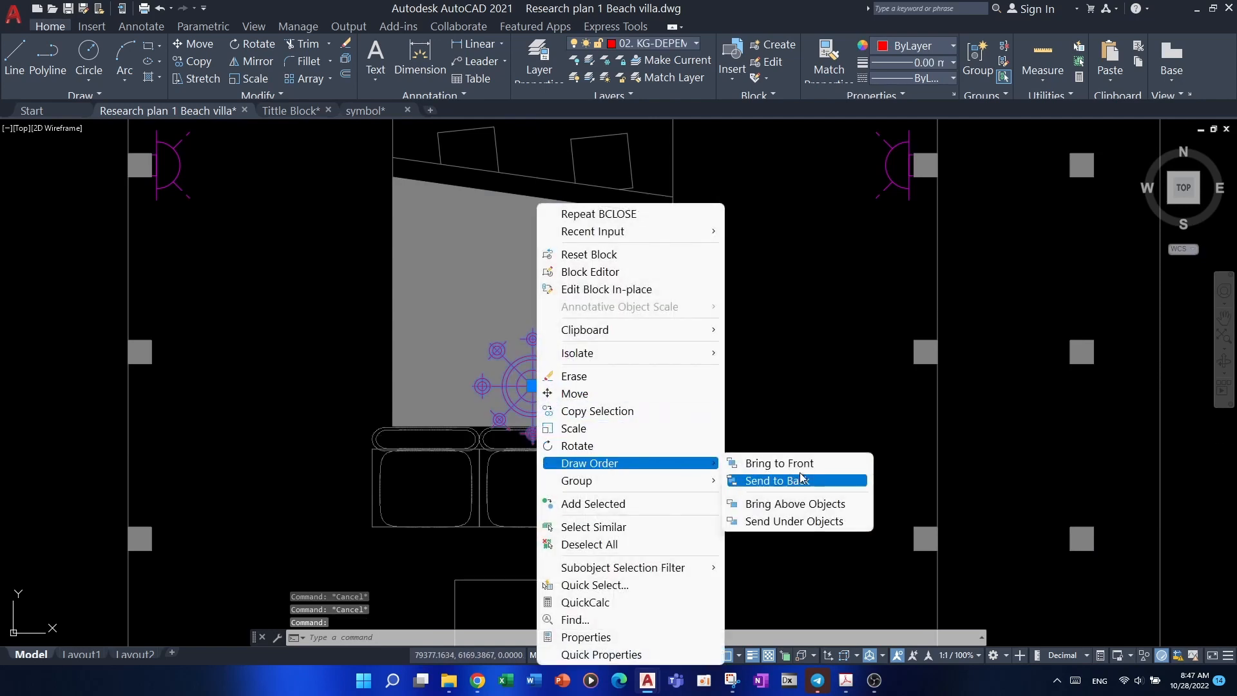
pyautogui.click(801, 480)
pyautogui.scroll(2, 555, 471)
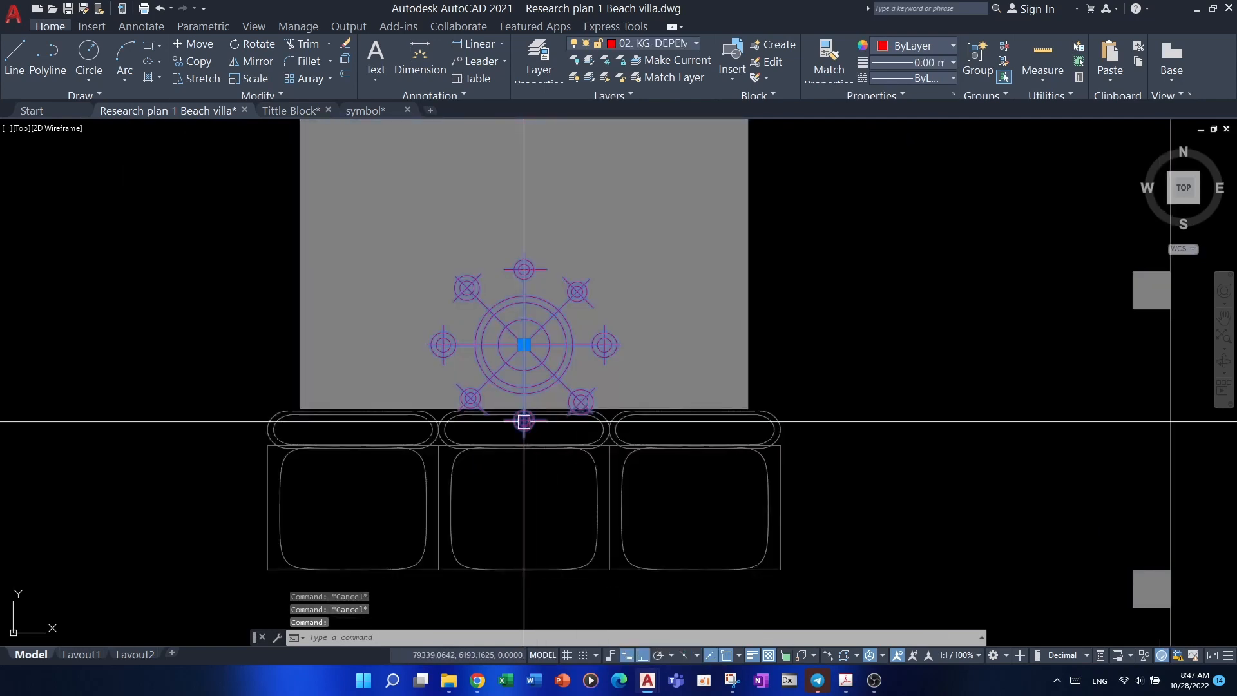
# - Move the dependant down light above the bed and plan group in the draw order
pyautogui.rightClick(524, 422)
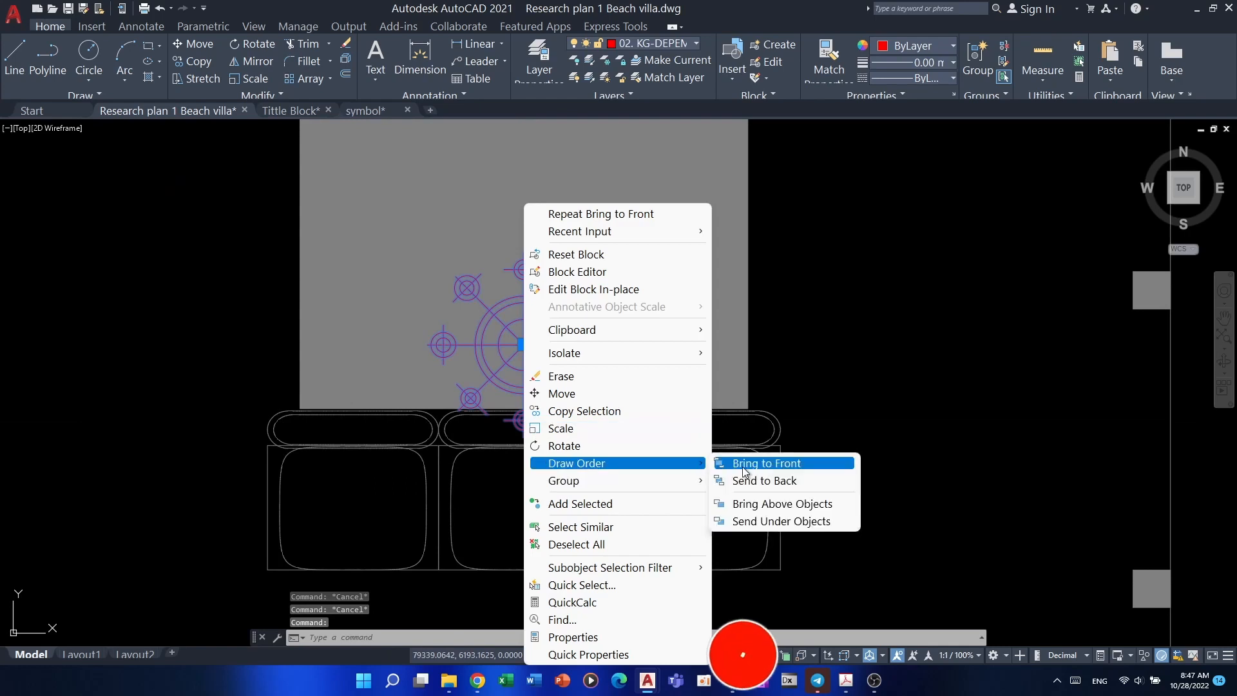
pyautogui.click(773, 508)
pyautogui.click(745, 375)
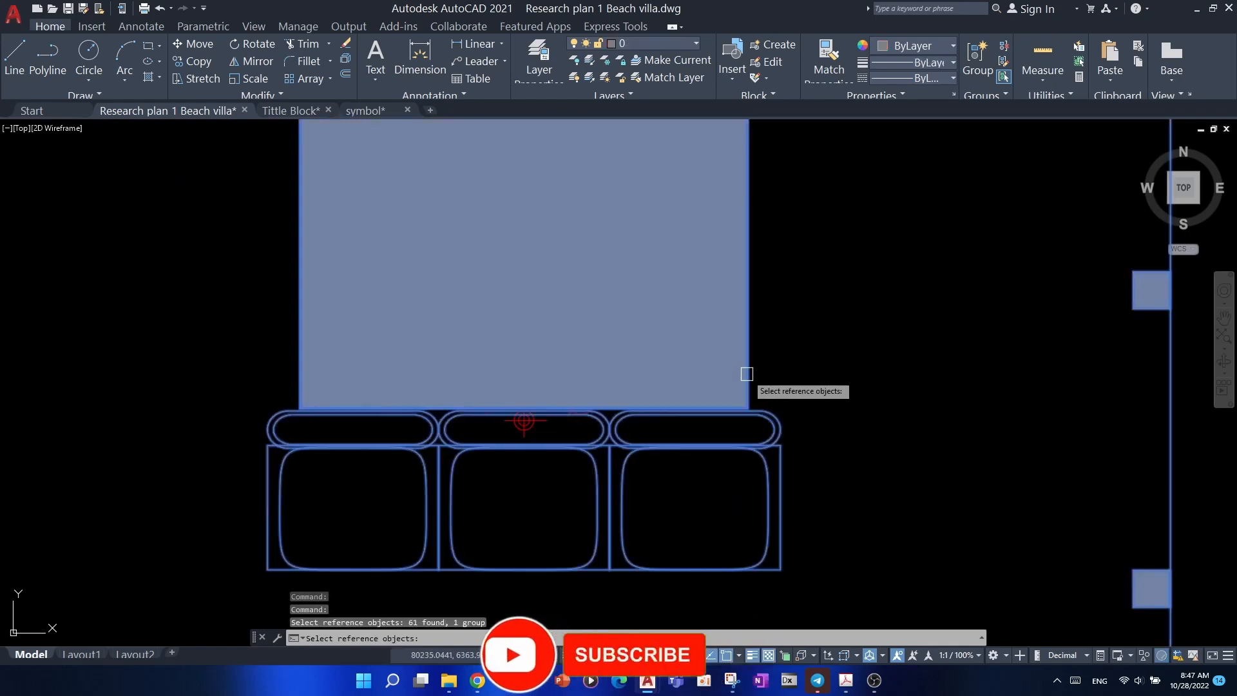
pyautogui.press('Return')
pyautogui.press('Escape')
pyautogui.scroll(-8, 748, 389)
pyautogui.press('Escape')
# - Examine the plan's light placement together with the section drawing above it
pyautogui.moveTo(815, 403); pyautogui.dragTo(701, 453, button='middle')
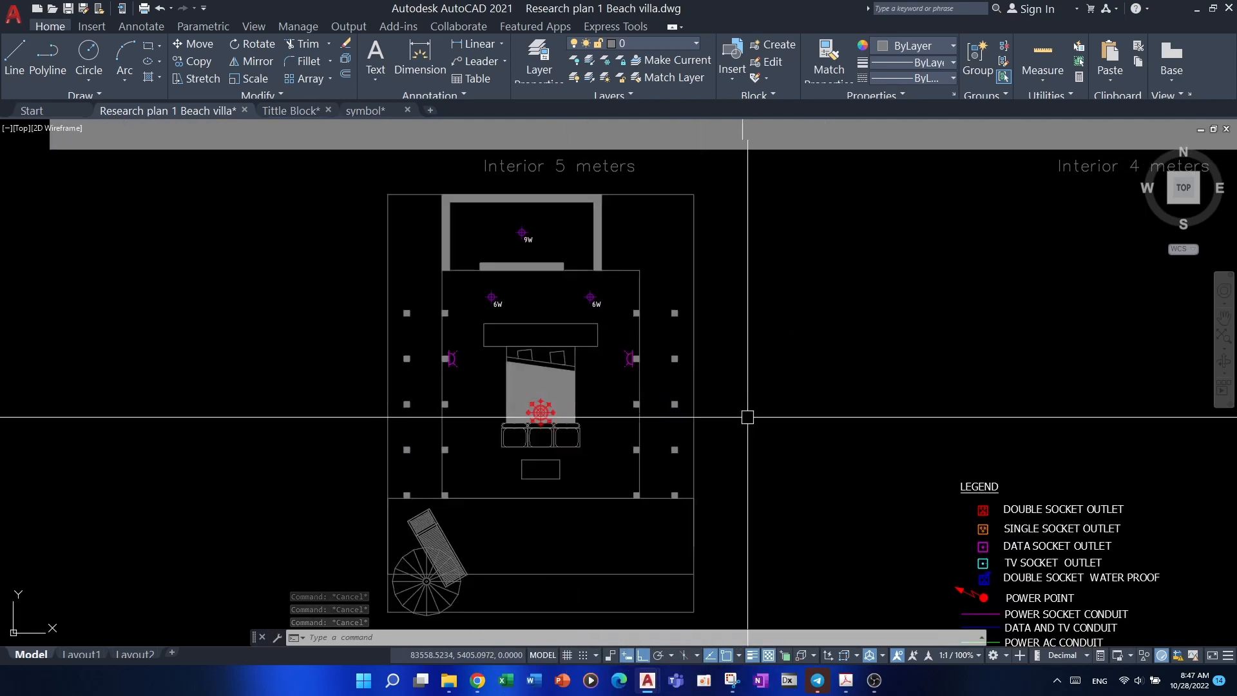
pyautogui.moveTo(745, 417)
pyautogui.mouseDown(button='middle')
pyautogui.moveTo(726, 401)
pyautogui.moveTo(744, 407)
pyautogui.mouseUp(button='middle')
pyautogui.scroll(-6, 744, 407)
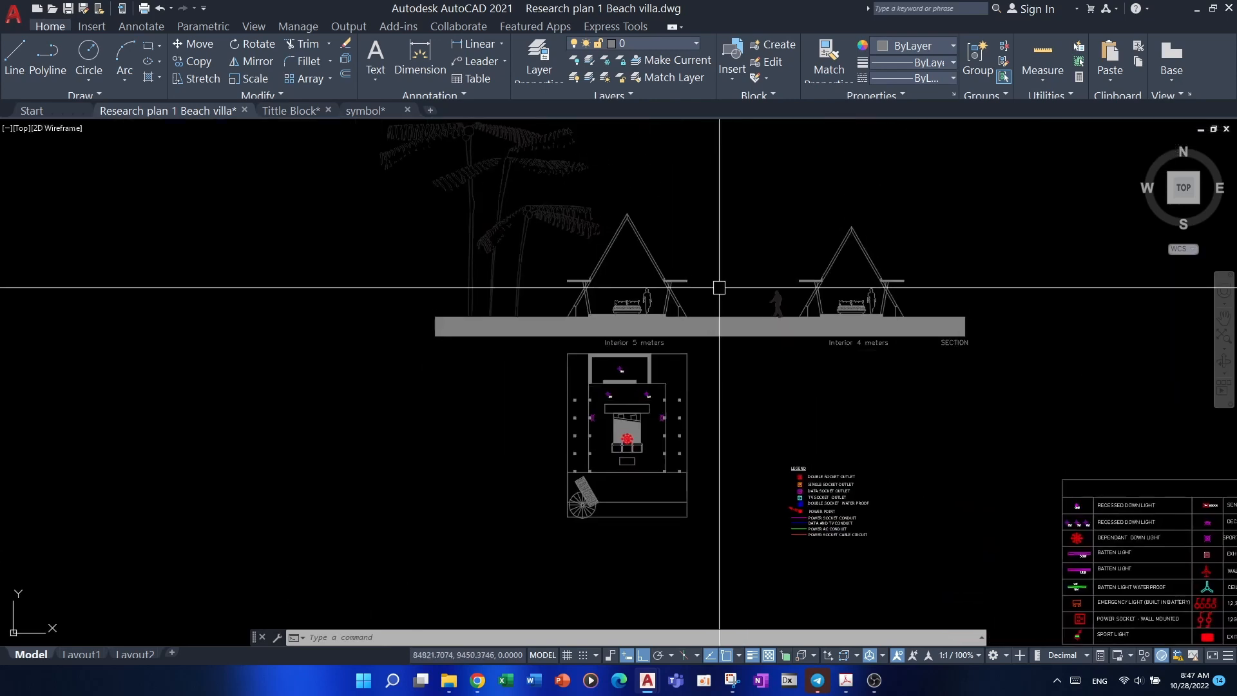
pyautogui.scroll(4, 671, 387)
pyautogui.scroll(5, 580, 438)
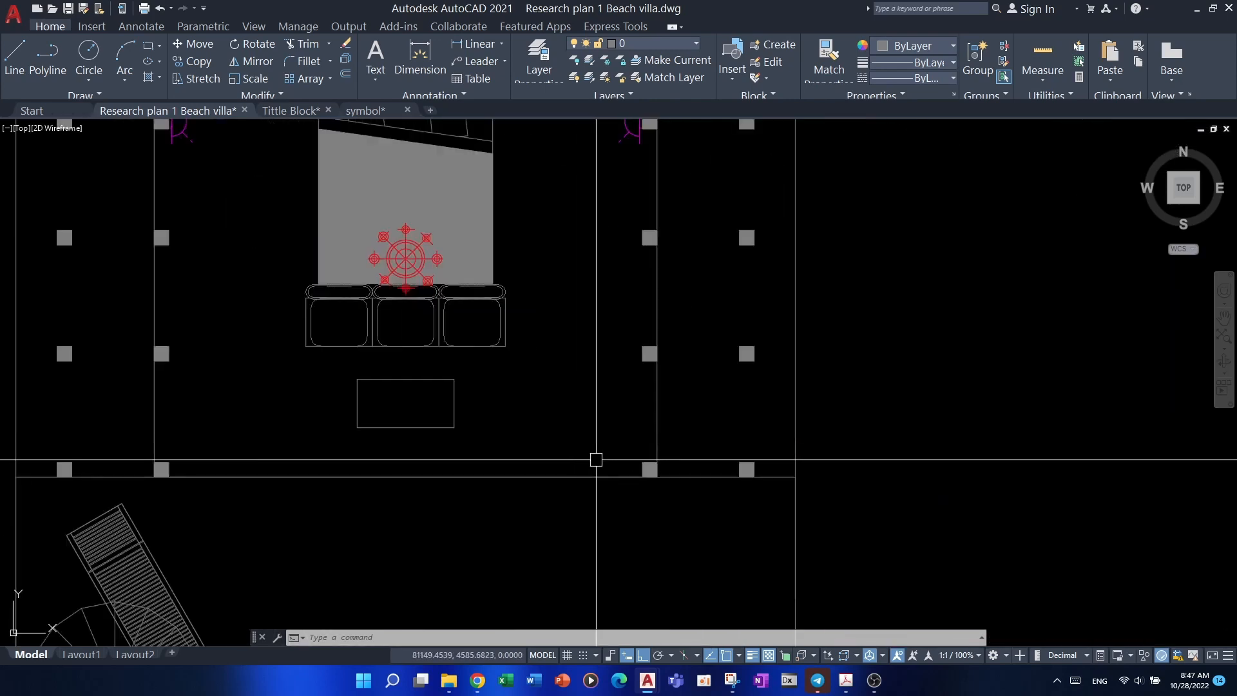
pyautogui.press('Escape')
pyautogui.press('Escape')
pyautogui.press('Escape')
pyautogui.scroll(-2, 597, 455)
pyautogui.scroll(2, 485, 395)
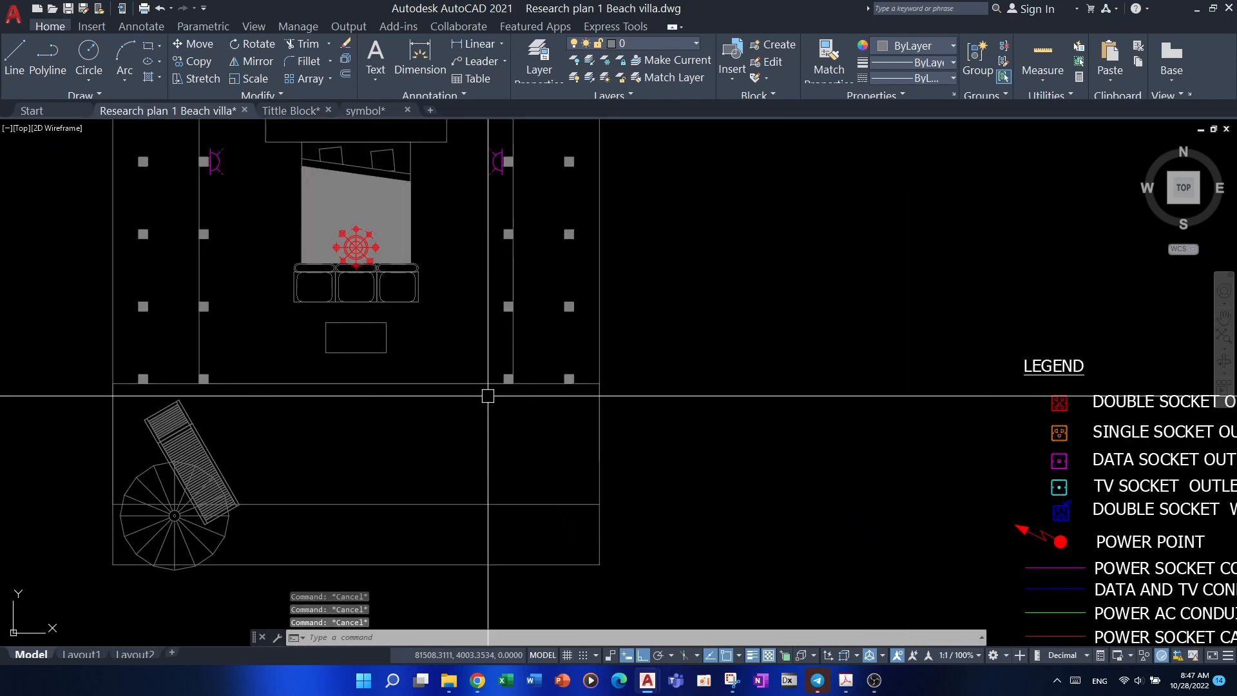
pyautogui.scroll(-4, 552, 427)
pyautogui.scroll(4, 536, 296)
pyautogui.moveTo(537, 301); pyautogui.dragTo(543, 313, button='middle')
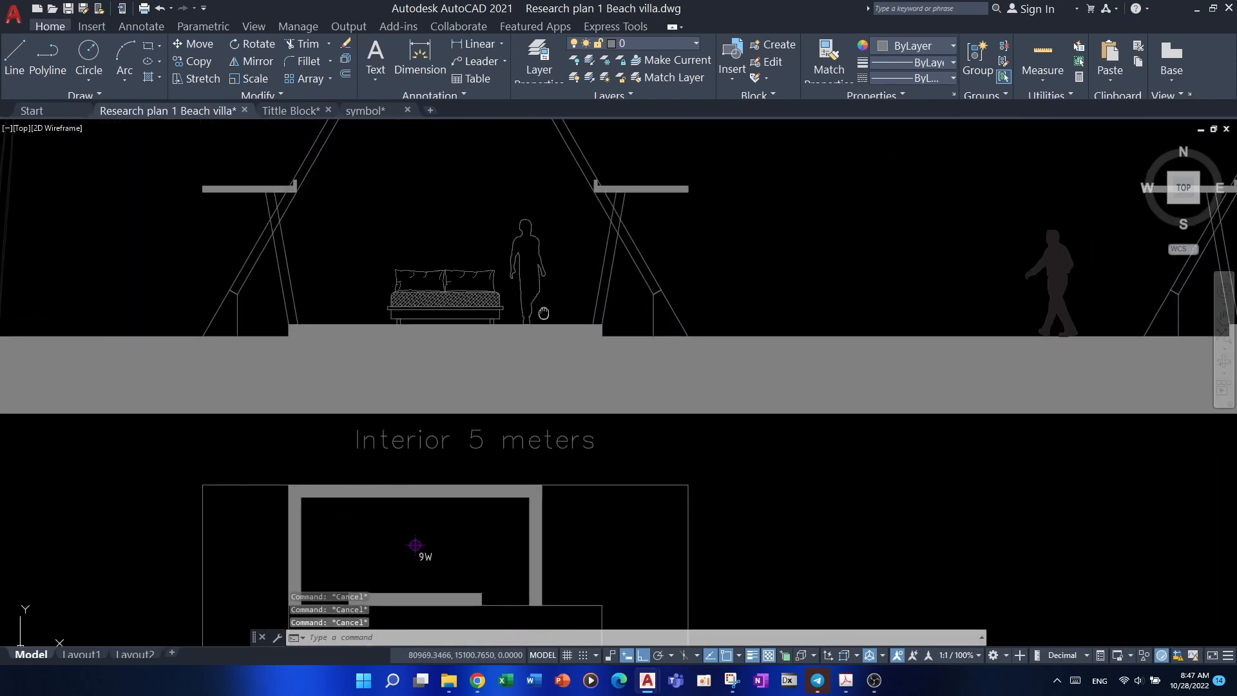
pyautogui.scroll(-2, 569, 458)
pyautogui.moveTo(569, 458); pyautogui.dragTo(581, 287, button='middle')
pyautogui.moveTo(571, 434); pyautogui.dragTo(599, 395, button='middle')
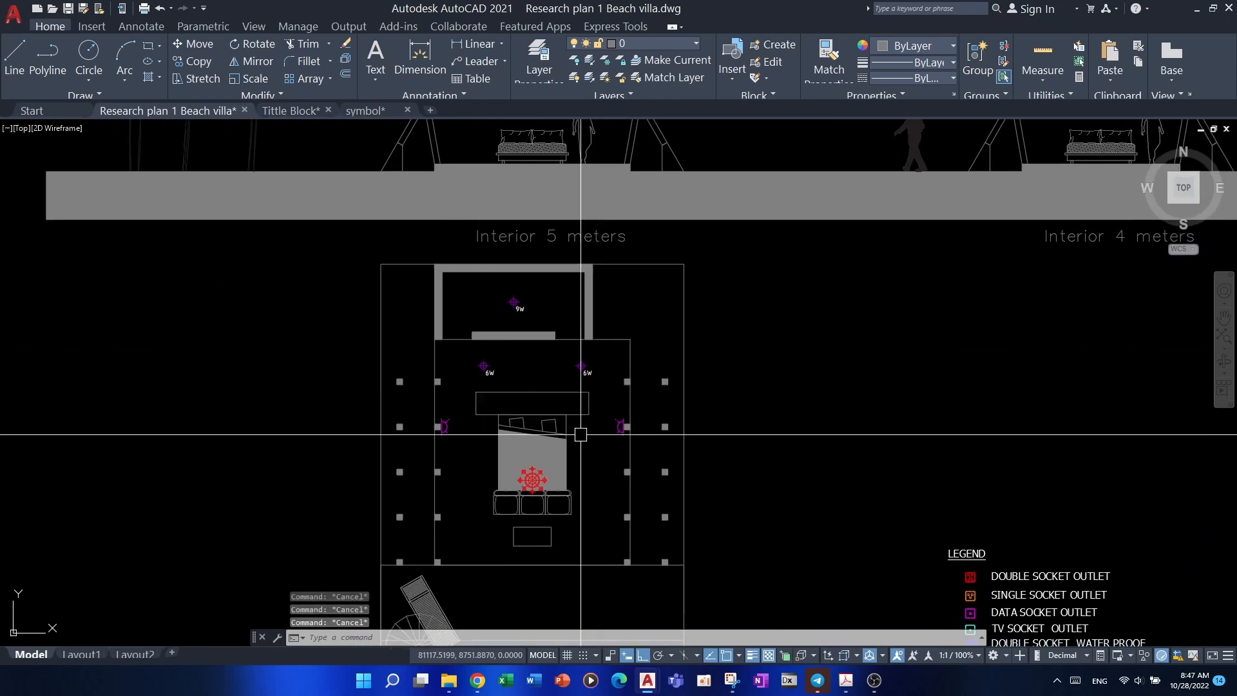
pyautogui.moveTo(578, 473); pyautogui.dragTo(594, 388, button='middle')
pyautogui.moveTo(479, 329); pyautogui.dragTo(516, 402, button='middle')
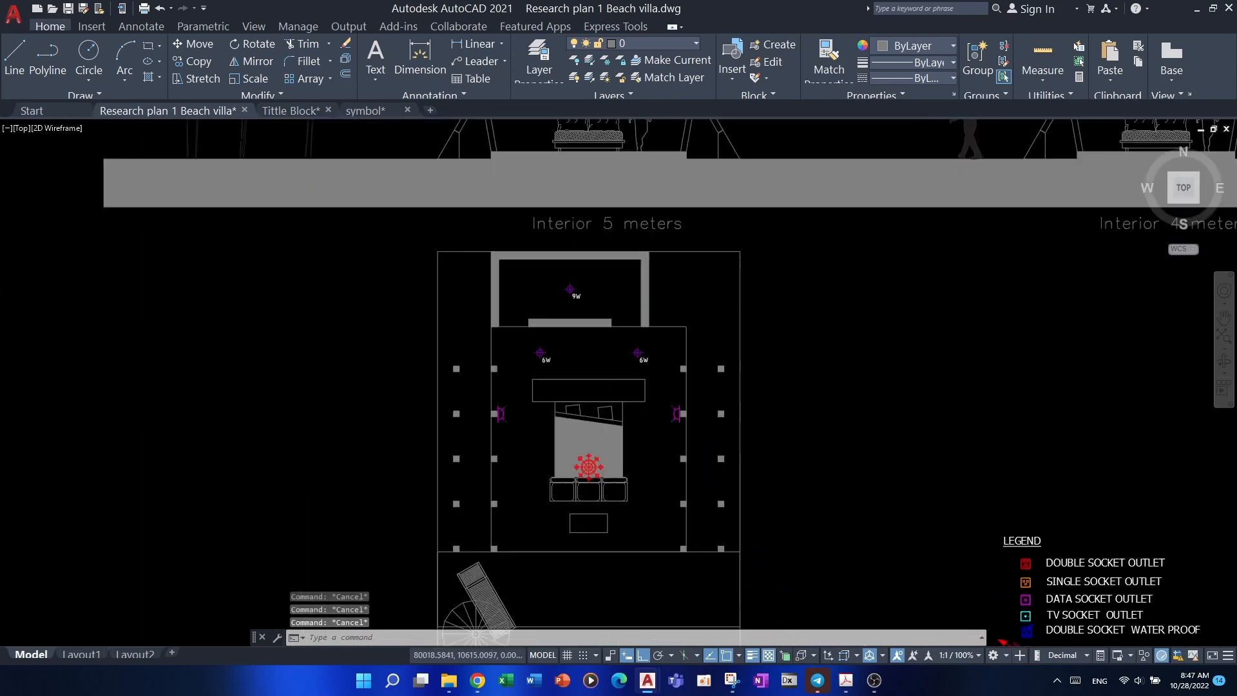
# - Copy the one-gang one-way switch symbol from the legend onto the lower edge of the partition below the 9W light
pyautogui.scroll(-2, 741, 470)
pyautogui.moveTo(741, 470)
pyautogui.mouseDown(button='middle')
pyautogui.moveTo(707, 442)
pyautogui.moveTo(519, 393)
pyautogui.mouseUp(button='middle')
pyautogui.scroll(-2, 519, 393)
pyautogui.moveTo(1057, 431)
pyautogui.mouseDown(button='middle')
pyautogui.moveTo(709, 359)
pyautogui.moveTo(631, 355)
pyautogui.mouseUp(button='middle')
pyautogui.scroll(4, 683, 407)
pyautogui.moveTo(352, 443); pyautogui.dragTo(549, 323, button='middle')
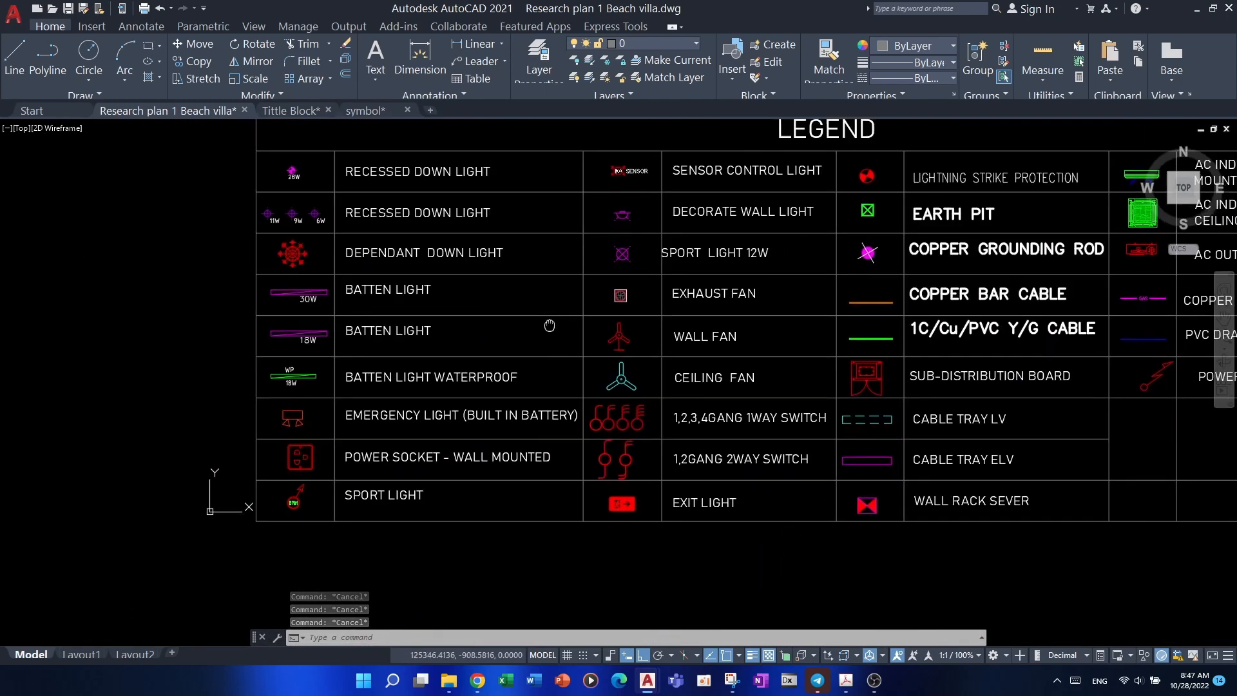
pyautogui.scroll(6, 593, 442)
pyautogui.moveTo(623, 398)
pyautogui.mouseDown(button='middle')
pyautogui.moveTo(602, 459)
pyautogui.moveTo(628, 356)
pyautogui.mouseUp(button='middle')
pyautogui.write('o')
pyautogui.press('Return')
pyautogui.scroll(5, 644, 393)
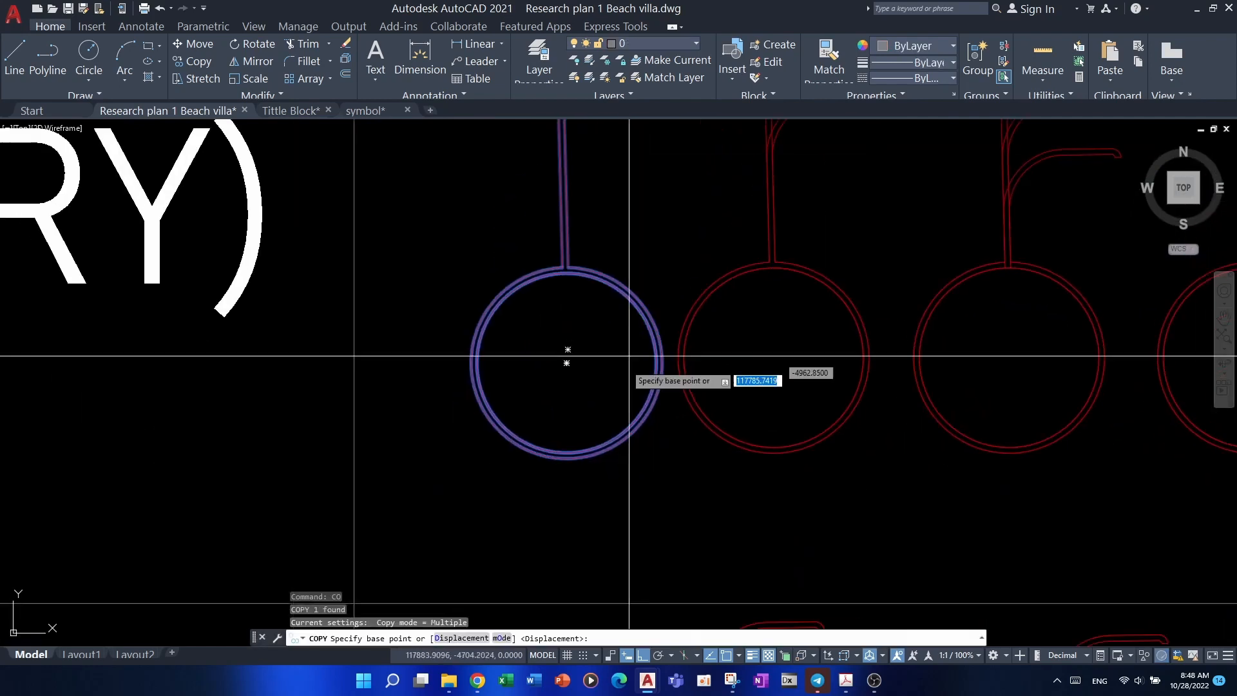
pyautogui.click(568, 458)
pyautogui.scroll(-10, 568, 458)
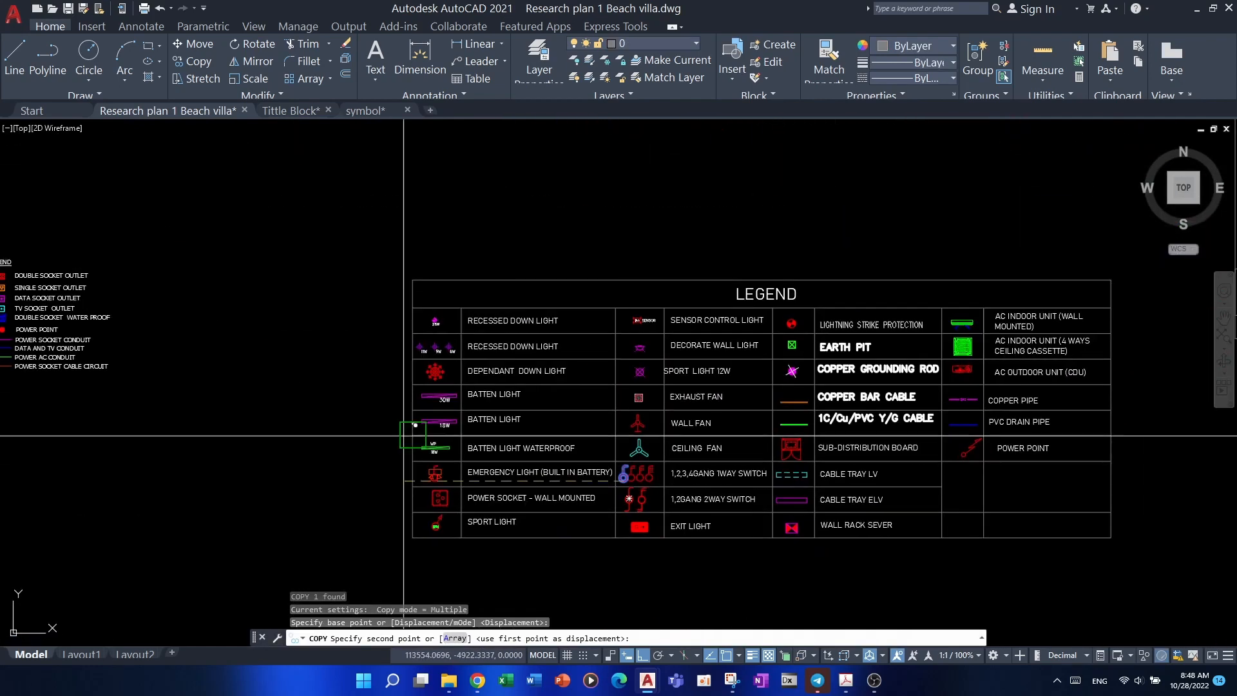
pyautogui.scroll(6, 580, 418)
pyautogui.scroll(4, 586, 456)
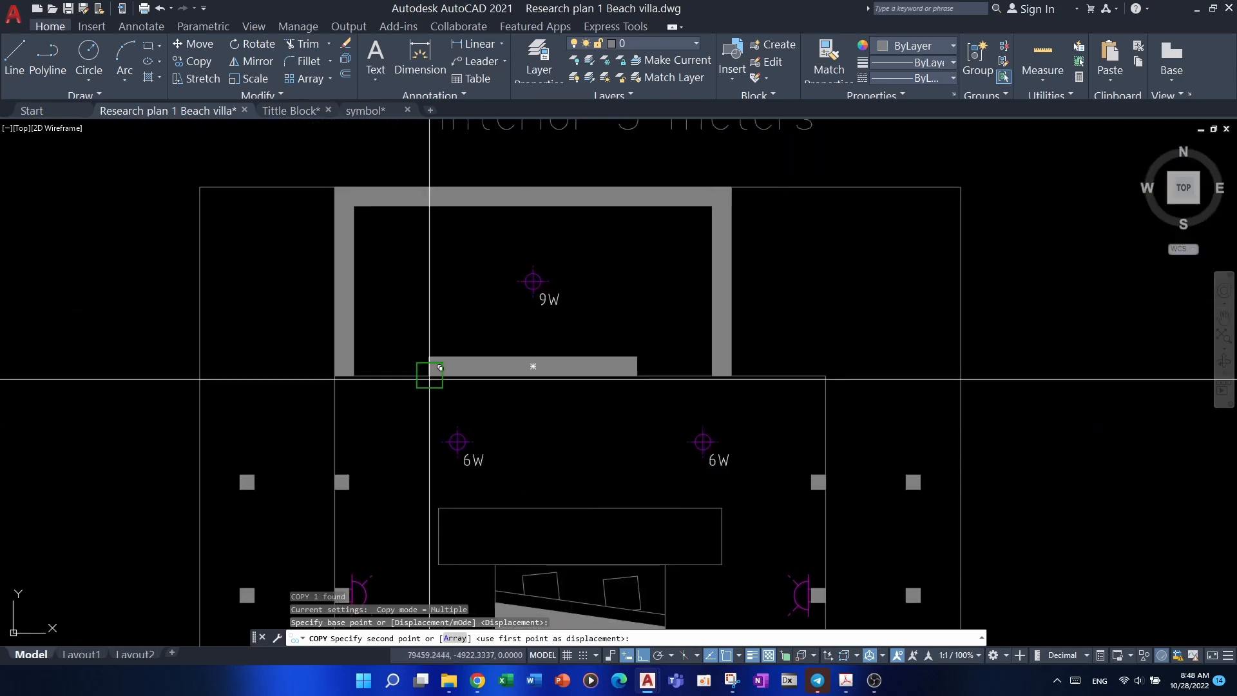
pyautogui.scroll(3, 592, 406)
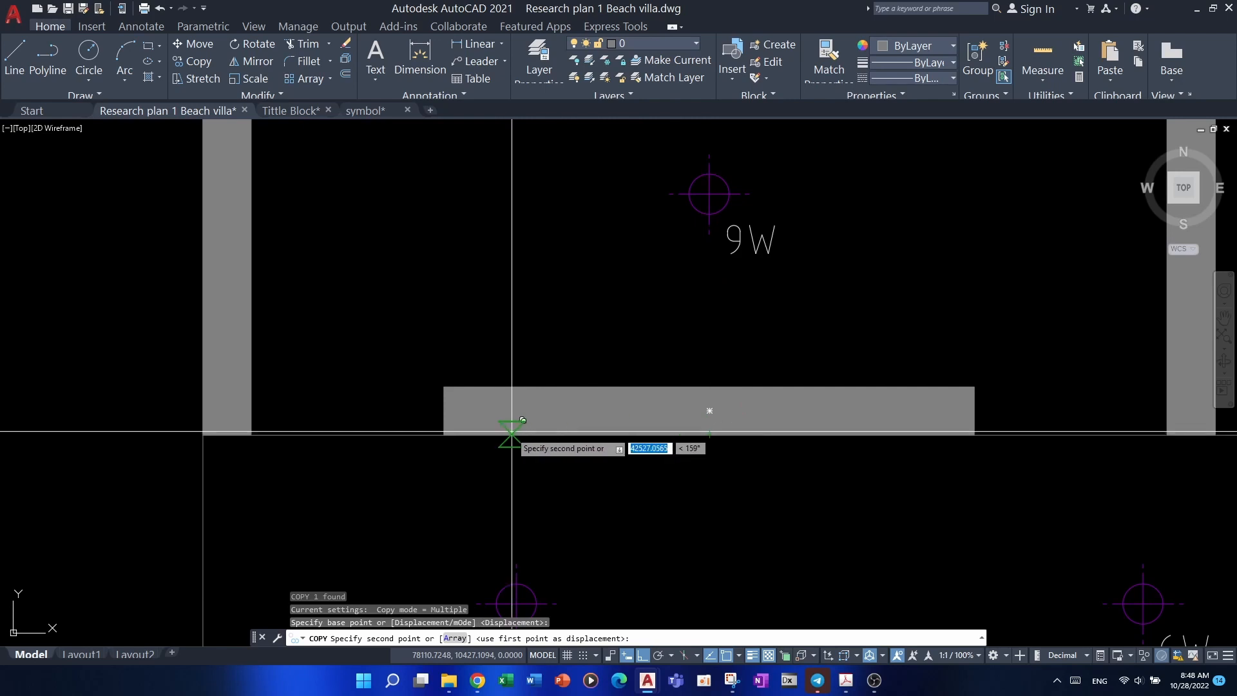
pyautogui.click(494, 433)
pyautogui.press('Escape')
pyautogui.press('Escape')
pyautogui.press('Escape')
# - Scale the copied switch down from the bottom of its circle so it fits within the partition's thickness
pyautogui.click(520, 371)
pyautogui.scroll(2, 542, 419)
pyautogui.moveTo(542, 420); pyautogui.dragTo(507, 399, button='middle')
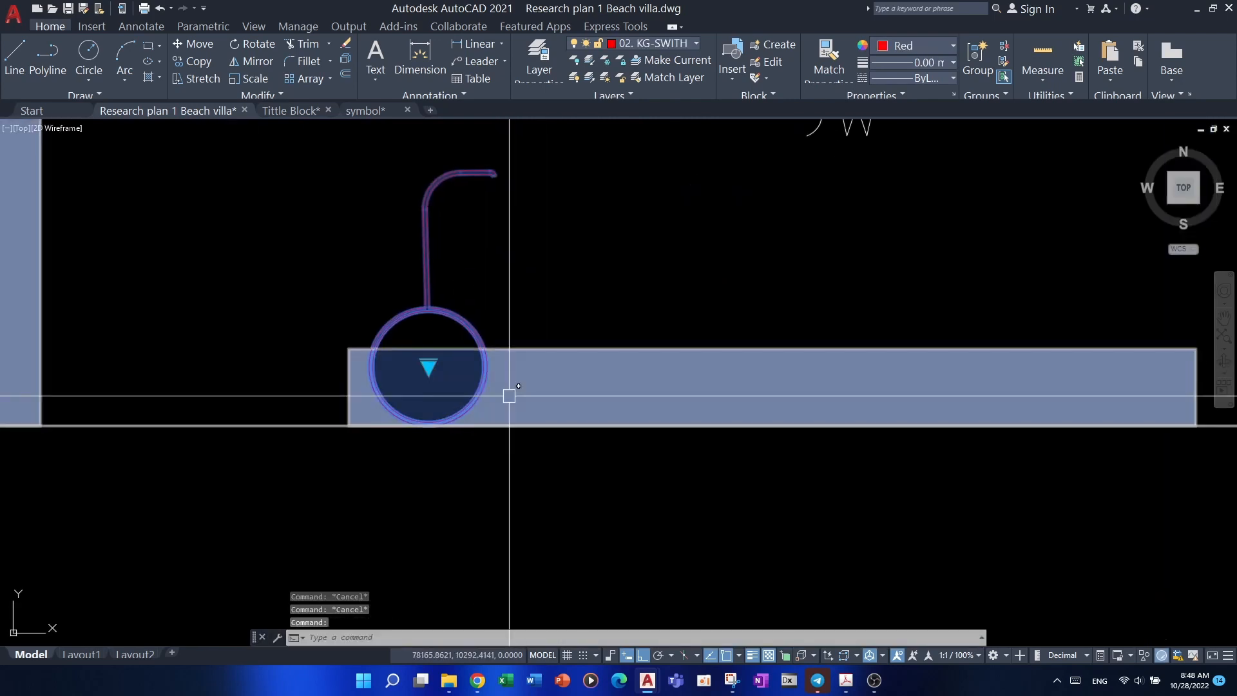
pyautogui.write('sc')
pyautogui.press('Return')
pyautogui.scroll(4, 495, 422)
pyautogui.click(329, 431)
pyautogui.scroll(-4, 377, 493)
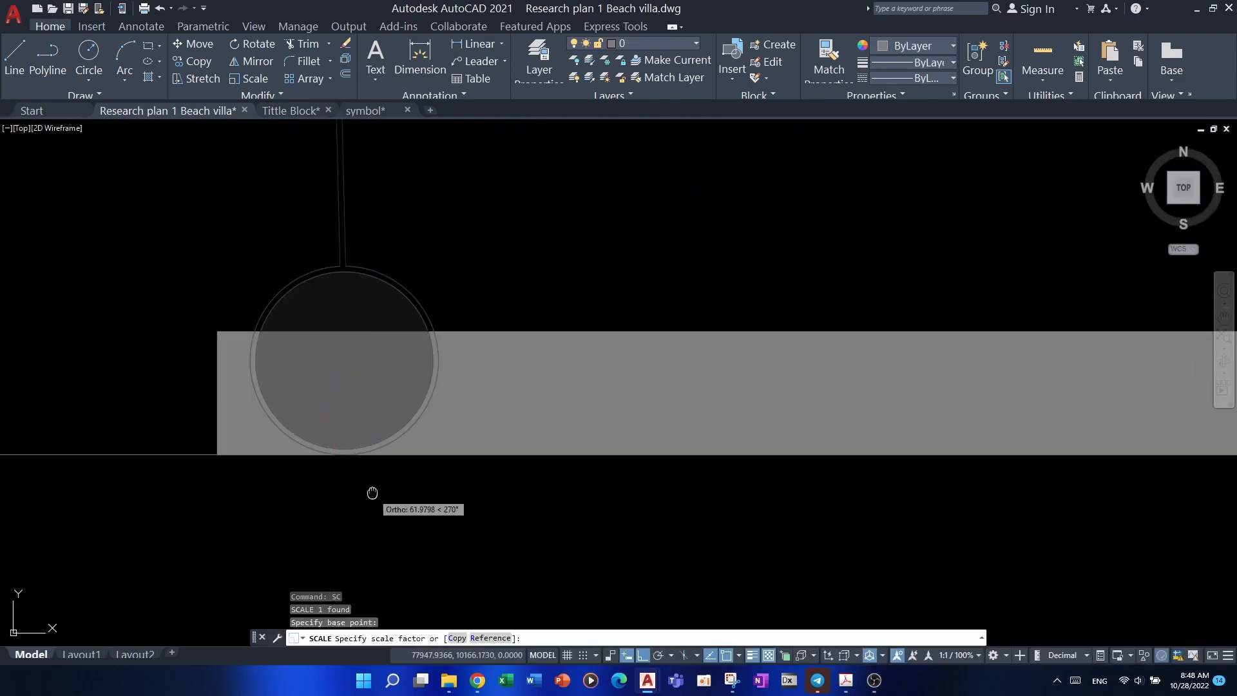
pyautogui.press('Escape')
pyautogui.press('Escape')
pyautogui.press('Escape')
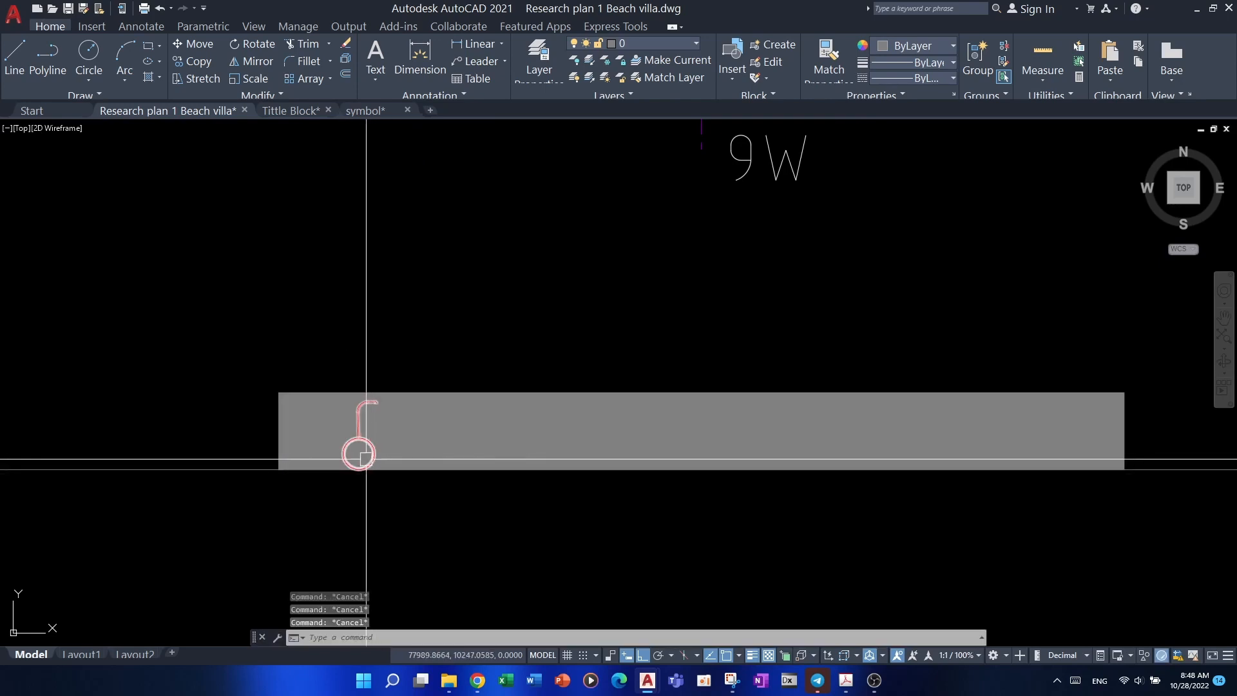
# - Mirror the switch across the partition's lower edge and erase the source object
pyautogui.click(371, 456)
pyautogui.moveTo(380, 479); pyautogui.dragTo(407, 455, button='middle')
pyautogui.write('mi')
pyautogui.press('space')
pyautogui.scroll(4, 367, 473)
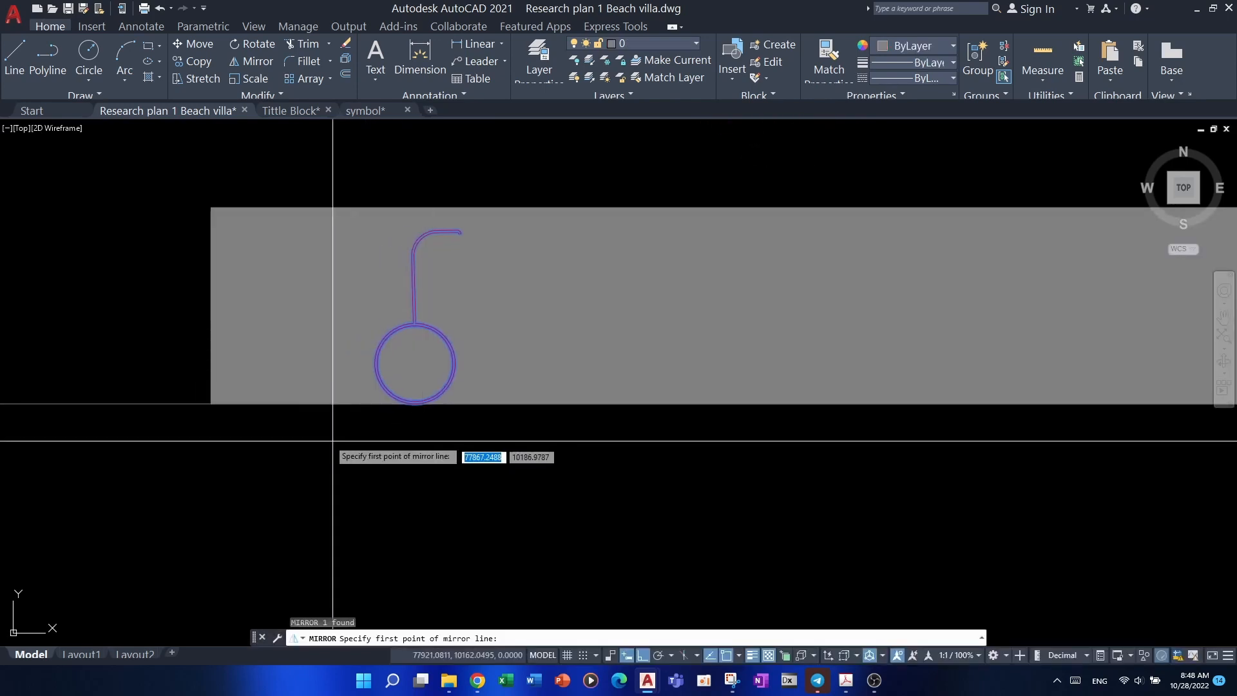
pyautogui.click(330, 410)
pyautogui.click(272, 460)
pyautogui.press('Escape')
pyautogui.press('Escape')
pyautogui.press('Escape')
pyautogui.scroll(-7, 456, 455)
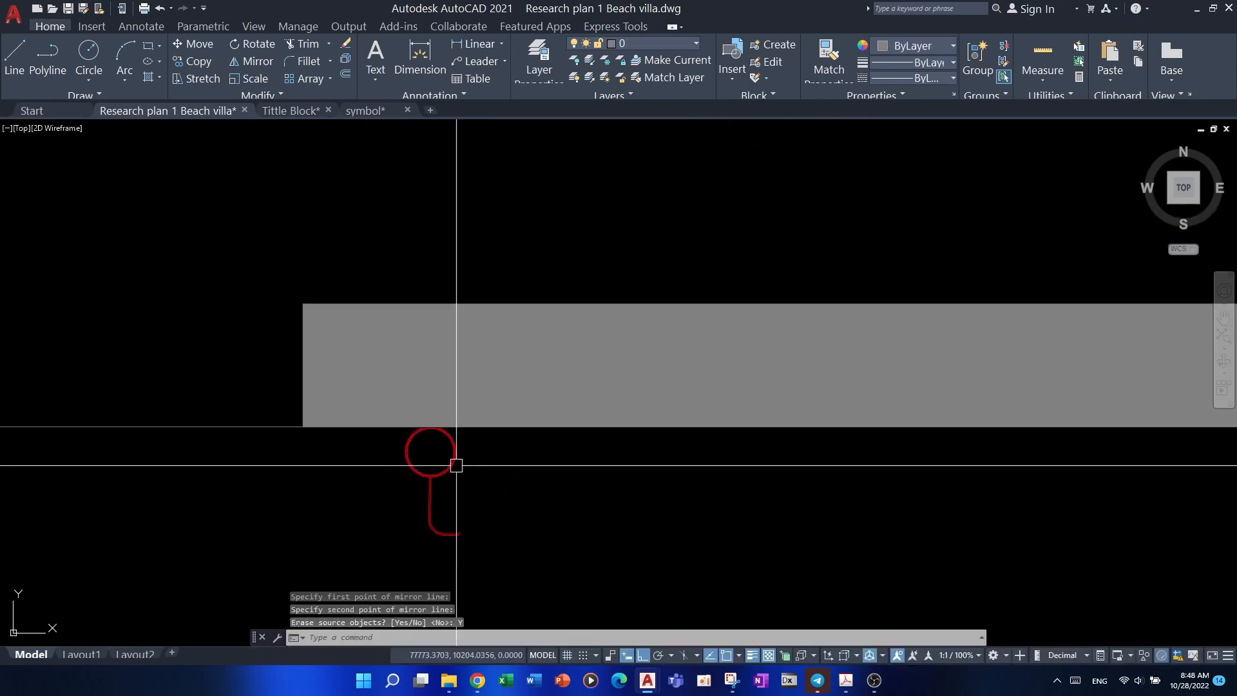
pyautogui.scroll(3, 500, 464)
pyautogui.click(476, 492)
pyautogui.click(366, 506)
pyautogui.moveTo(366, 506); pyautogui.dragTo(395, 485, button='middle')
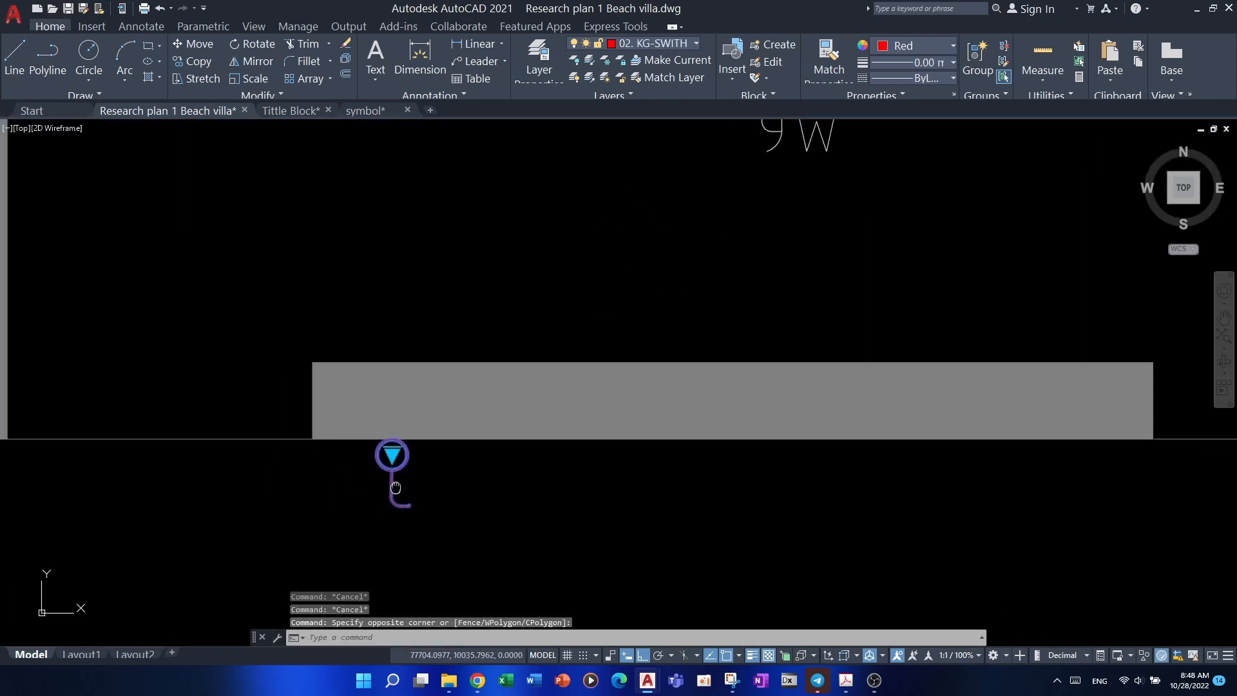
pyautogui.press('Escape')
# - Draw an arc from the end of the switch's lever across the partition to the centre of the 9W light
pyautogui.write('a')
pyautogui.press('Return')
pyautogui.scroll(2, 464, 446)
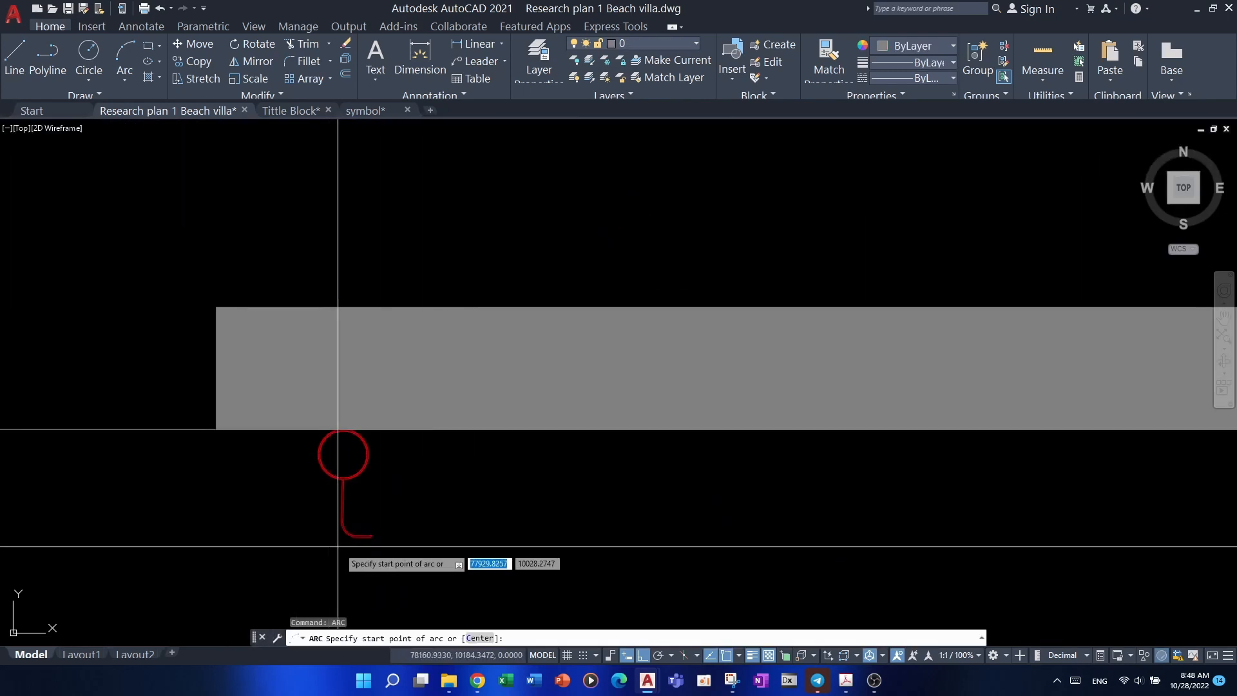
pyautogui.click(369, 534)
pyautogui.scroll(-2, 525, 428)
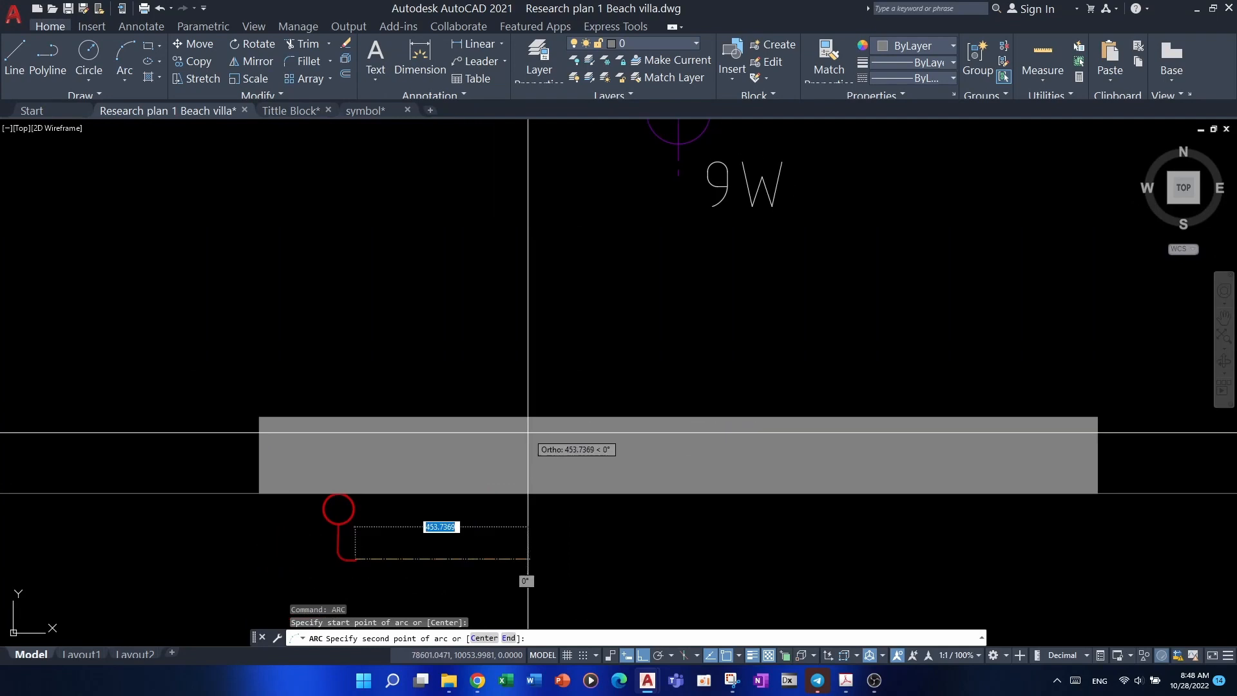
pyautogui.click(598, 385)
pyautogui.moveTo(603, 297); pyautogui.dragTo(550, 467, button='middle')
pyautogui.scroll(2, 613, 323)
pyautogui.click(629, 259)
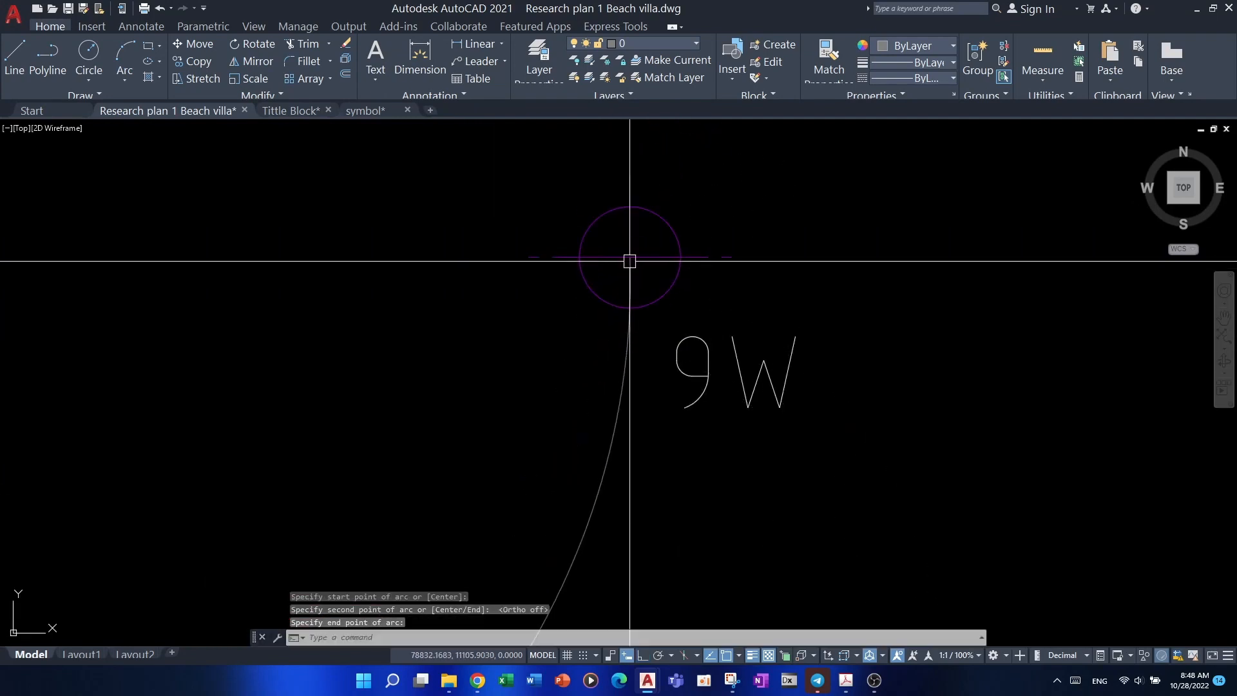
pyautogui.scroll(-6, 641, 236)
pyautogui.press('Escape')
pyautogui.press('Escape')
pyautogui.press('Escape')
# - Change the colour of the arc between the switch and the 9W light to red
pyautogui.moveTo(611, 340); pyautogui.dragTo(601, 332, button='middle')
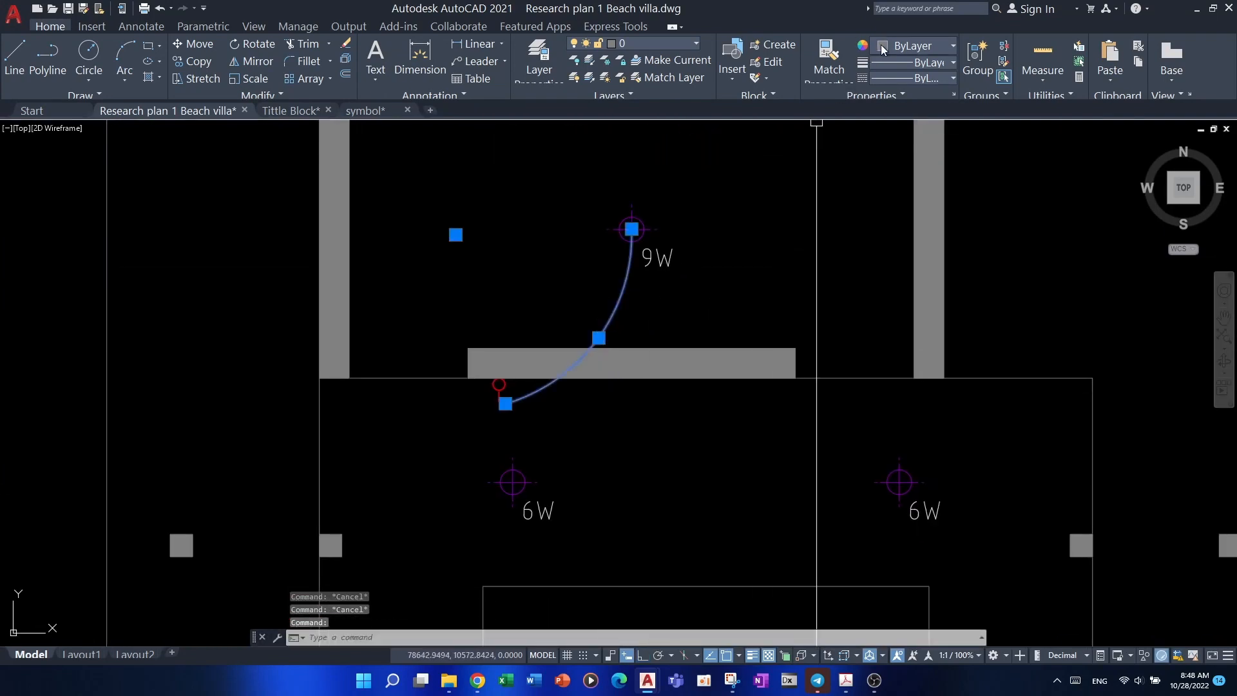
pyautogui.click(881, 45)
pyautogui.click(881, 192)
pyautogui.press('Escape')
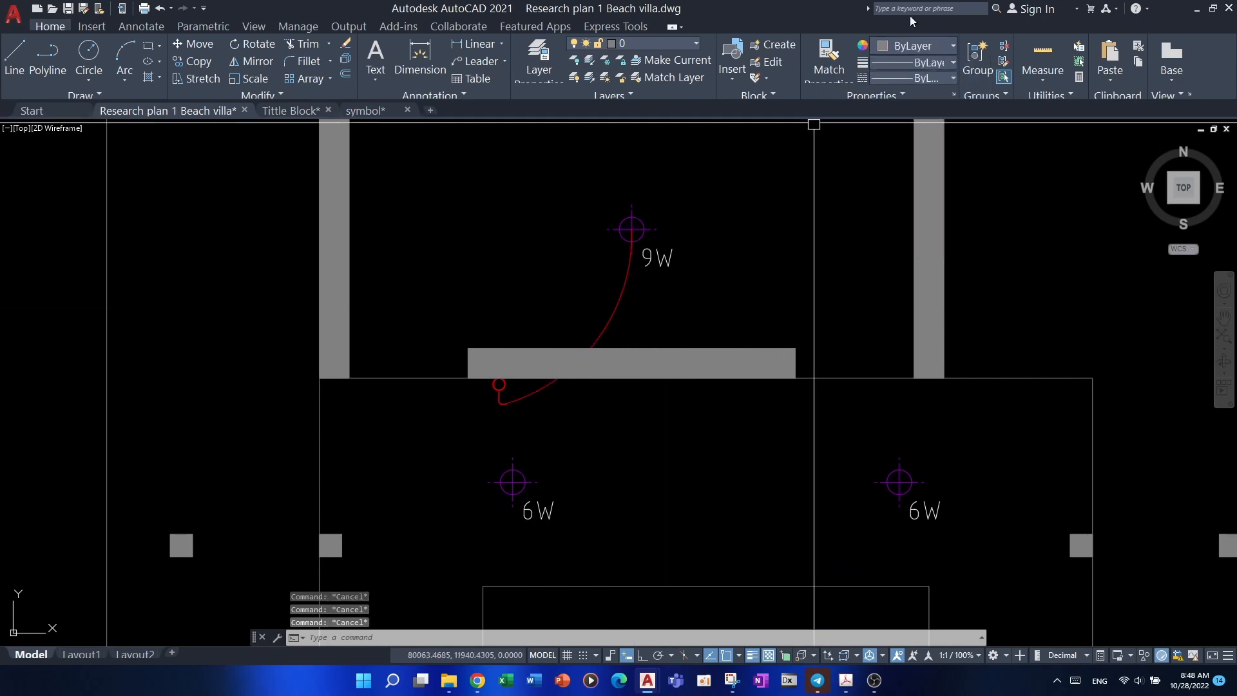
# - Set the current drawing colour to red so new arcs are drawn in red
pyautogui.click(900, 45)
pyautogui.click(880, 192)
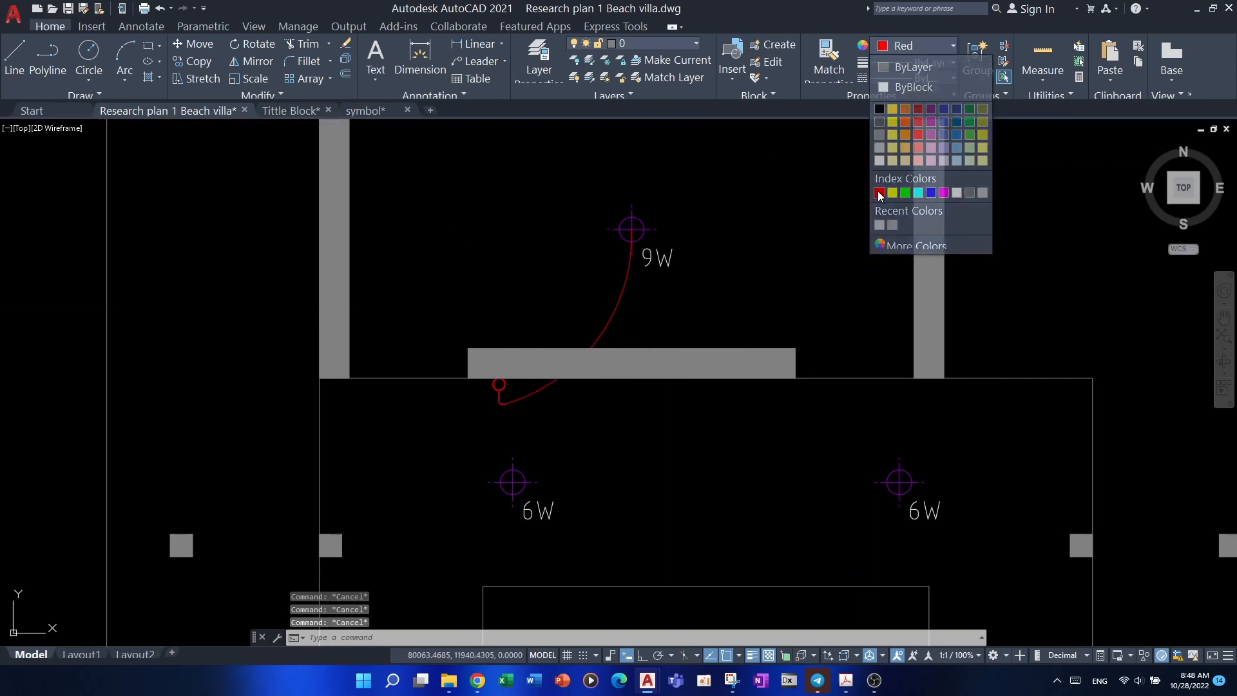
pyautogui.scroll(-4, 611, 285)
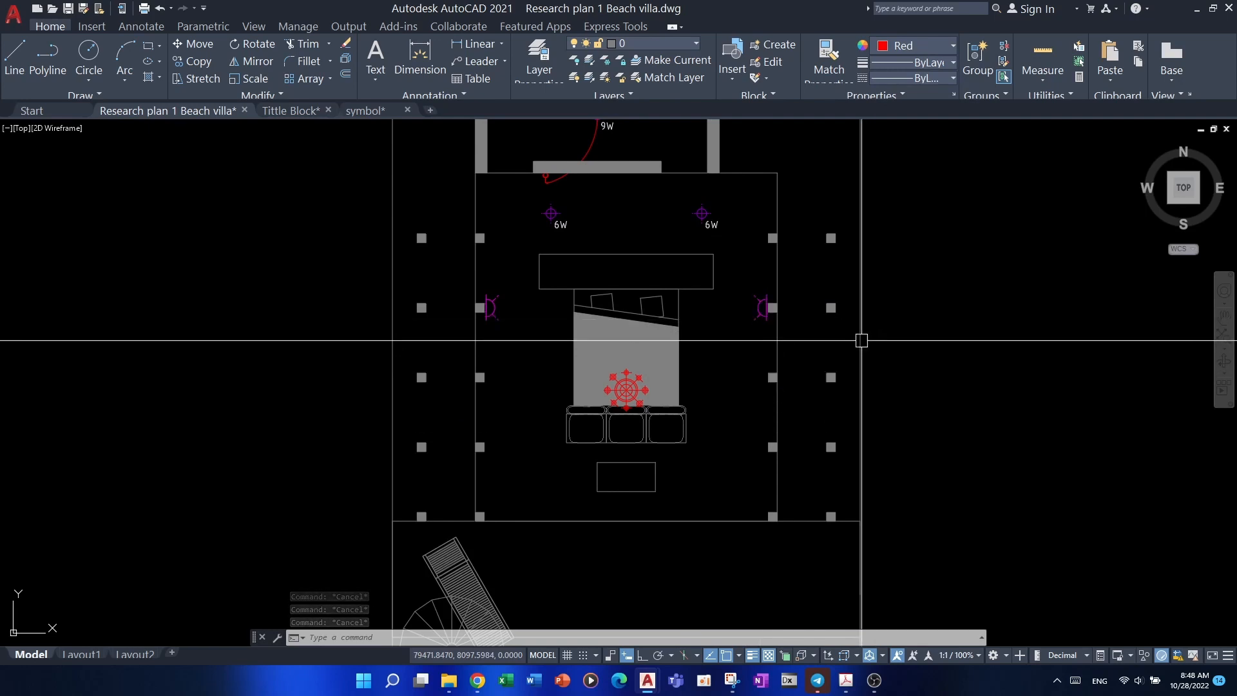
# - Look over the villa plan's placed lights and the legends beside it
pyautogui.scroll(-4, 763, 381)
pyautogui.moveTo(724, 449); pyautogui.dragTo(702, 352, button='middle')
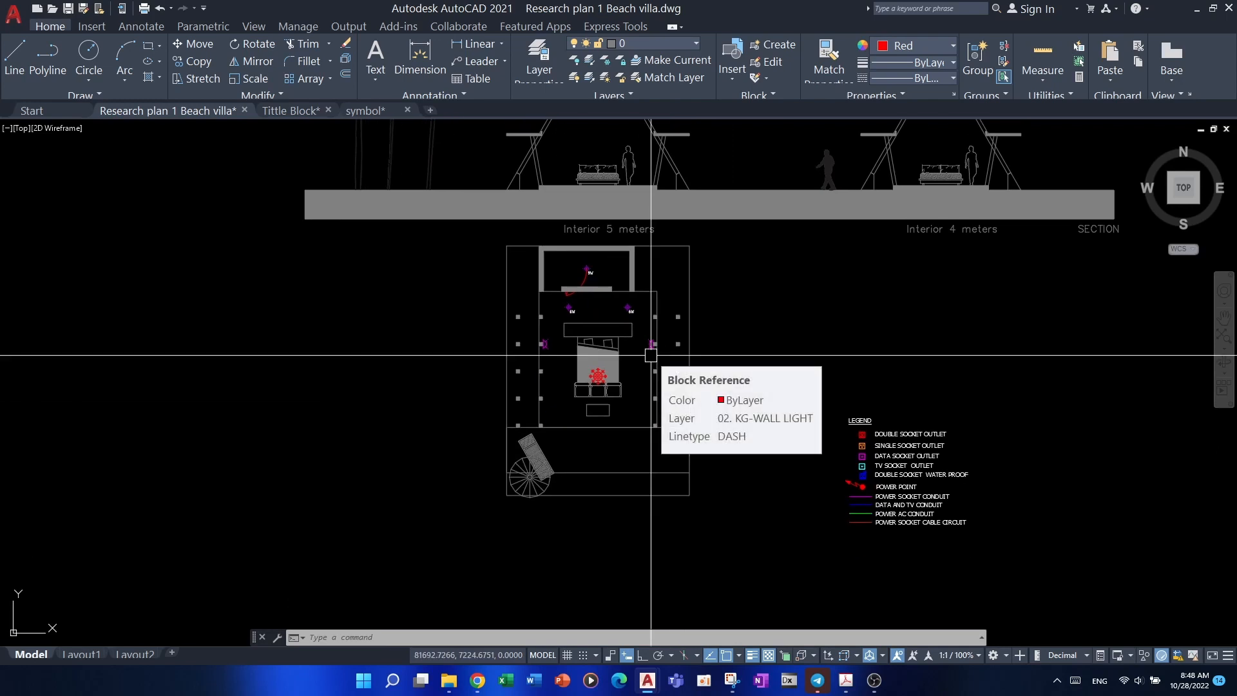
pyautogui.scroll(4, 671, 420)
pyautogui.scroll(-6, 671, 419)
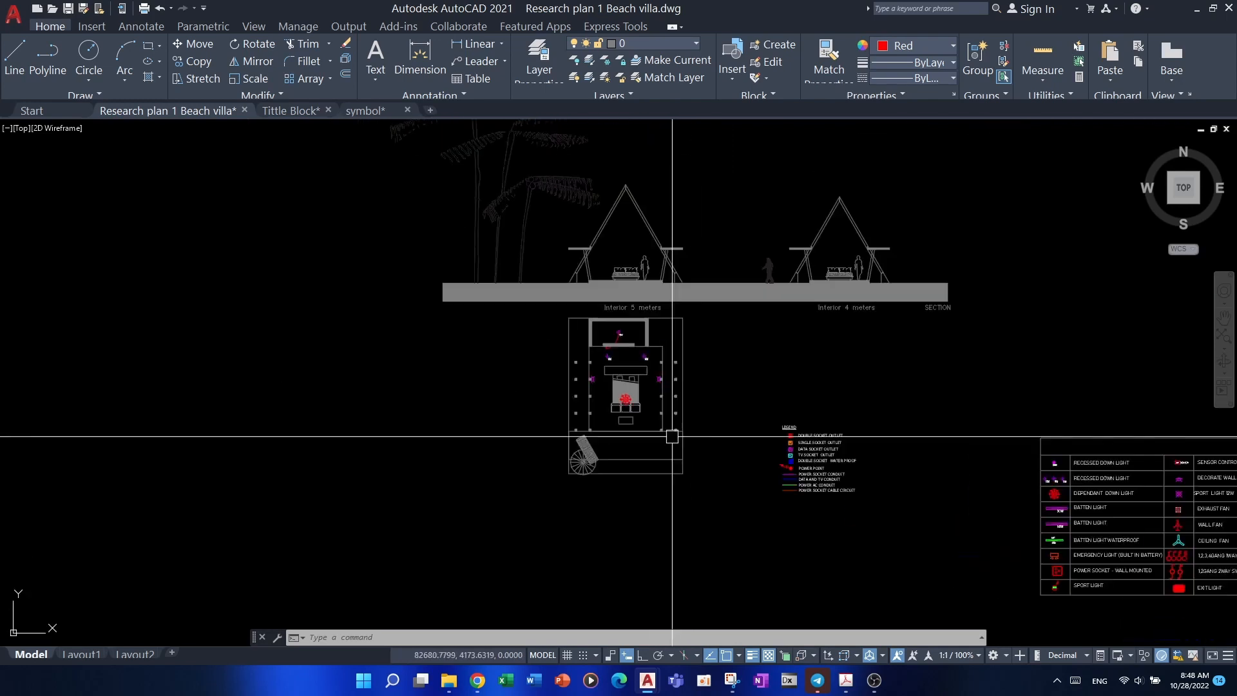
pyautogui.scroll(2, 671, 419)
pyautogui.scroll(2, 714, 265)
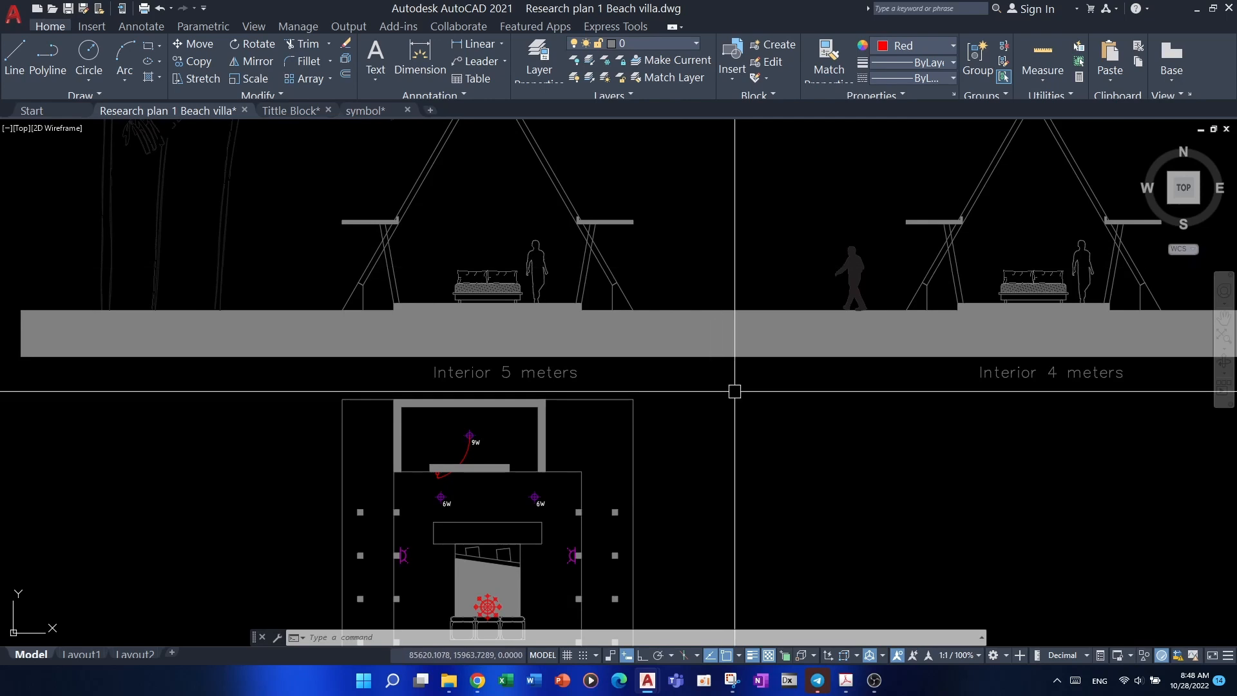
pyautogui.moveTo(580, 595); pyautogui.dragTo(546, 307, button='middle')
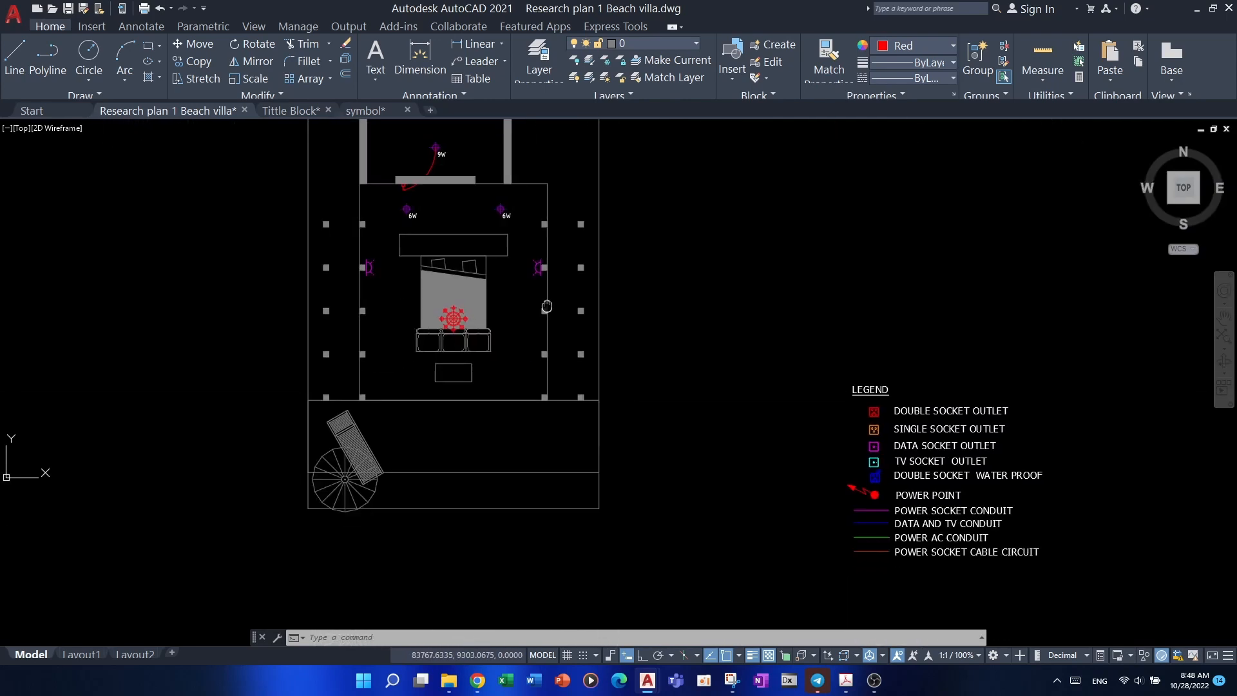
pyautogui.scroll(4, 496, 454)
pyautogui.press('Escape')
pyautogui.press('Escape')
pyautogui.press('Escape')
pyautogui.scroll(-8, 793, 477)
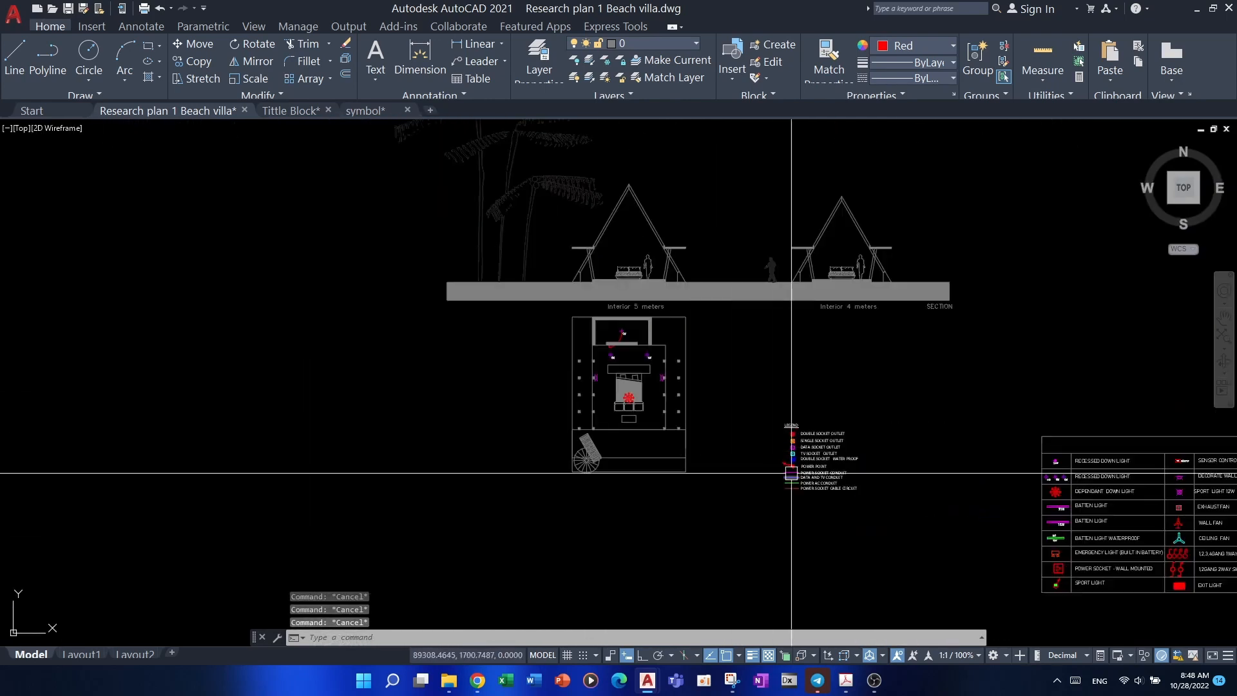
# - Copy the 2-gang 2-way switch symbol from the lighting legend to the empty area below the villa plan
pyautogui.scroll(4, 905, 412)
pyautogui.moveTo(1061, 487); pyautogui.dragTo(782, 414, button='middle')
pyautogui.moveTo(1139, 540); pyautogui.dragTo(862, 451, button='middle')
pyautogui.scroll(2, 862, 451)
pyautogui.moveTo(886, 533); pyautogui.dragTo(810, 430, button='middle')
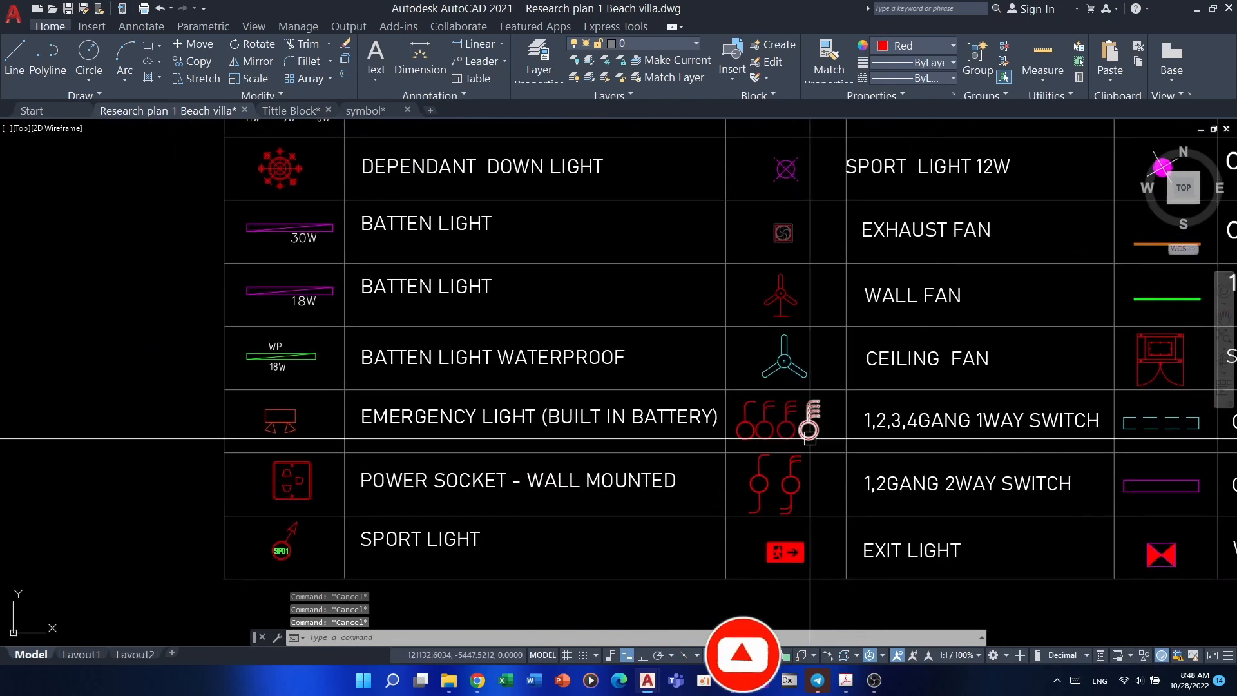
pyautogui.scroll(4, 808, 432)
pyautogui.click(762, 428)
pyautogui.scroll(-2, 776, 425)
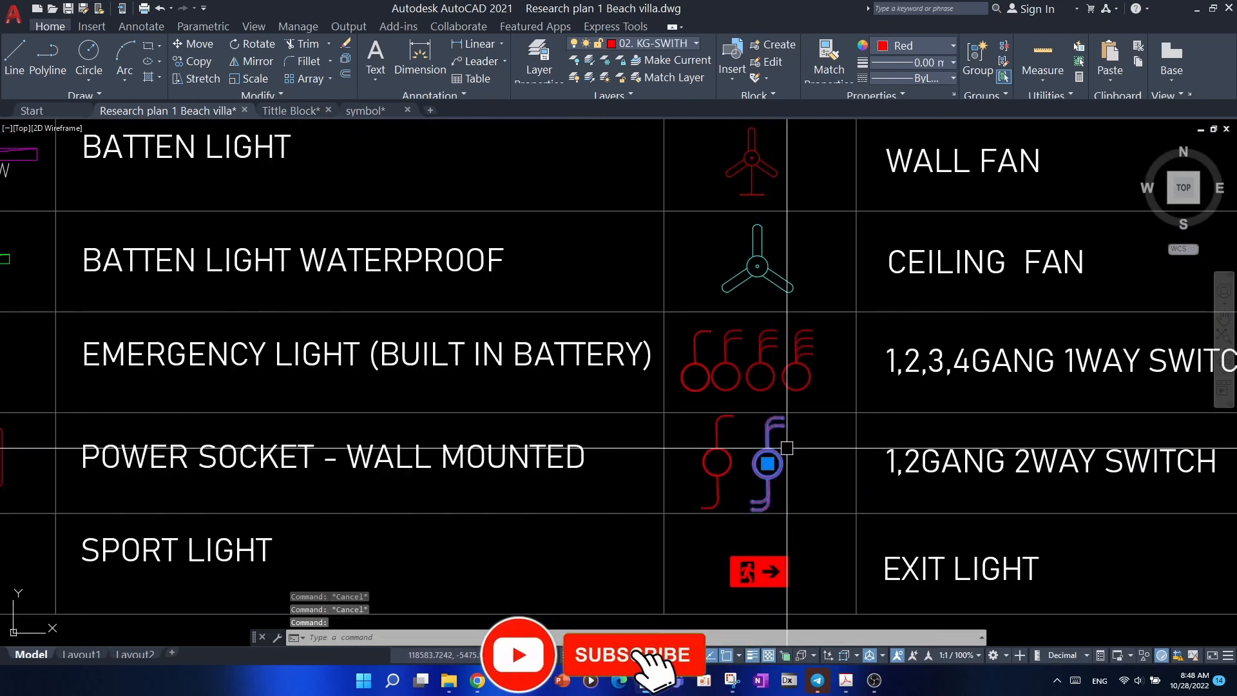
pyautogui.scroll(-2, 741, 439)
pyautogui.scroll(2, 741, 444)
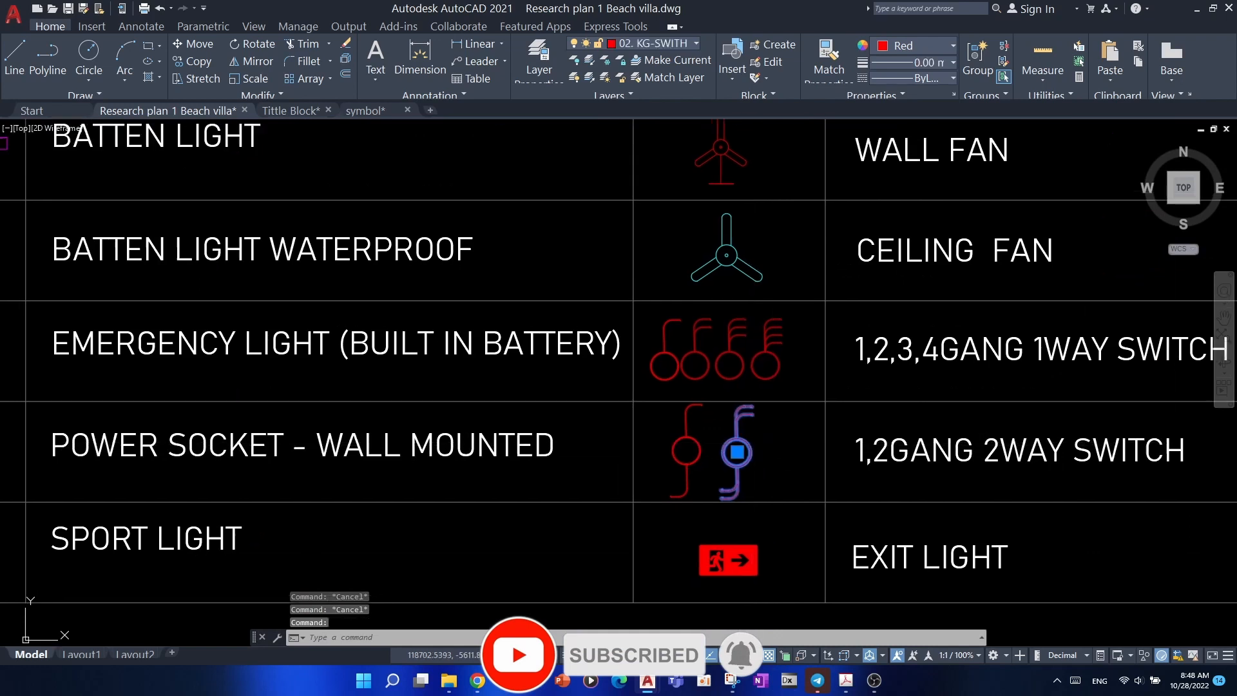
pyautogui.moveTo(775, 444); pyautogui.dragTo(787, 447, button='middle')
pyautogui.write('co')
pyautogui.press('space')
pyautogui.click(761, 443)
pyautogui.scroll(-6, 758, 443)
pyautogui.moveTo(558, 441); pyautogui.dragTo(699, 436, button='middle')
pyautogui.scroll(-2, 525, 447)
pyautogui.click(443, 413)
pyautogui.scroll(6, 439, 413)
pyautogui.press('Escape')
pyautogui.press('Escape')
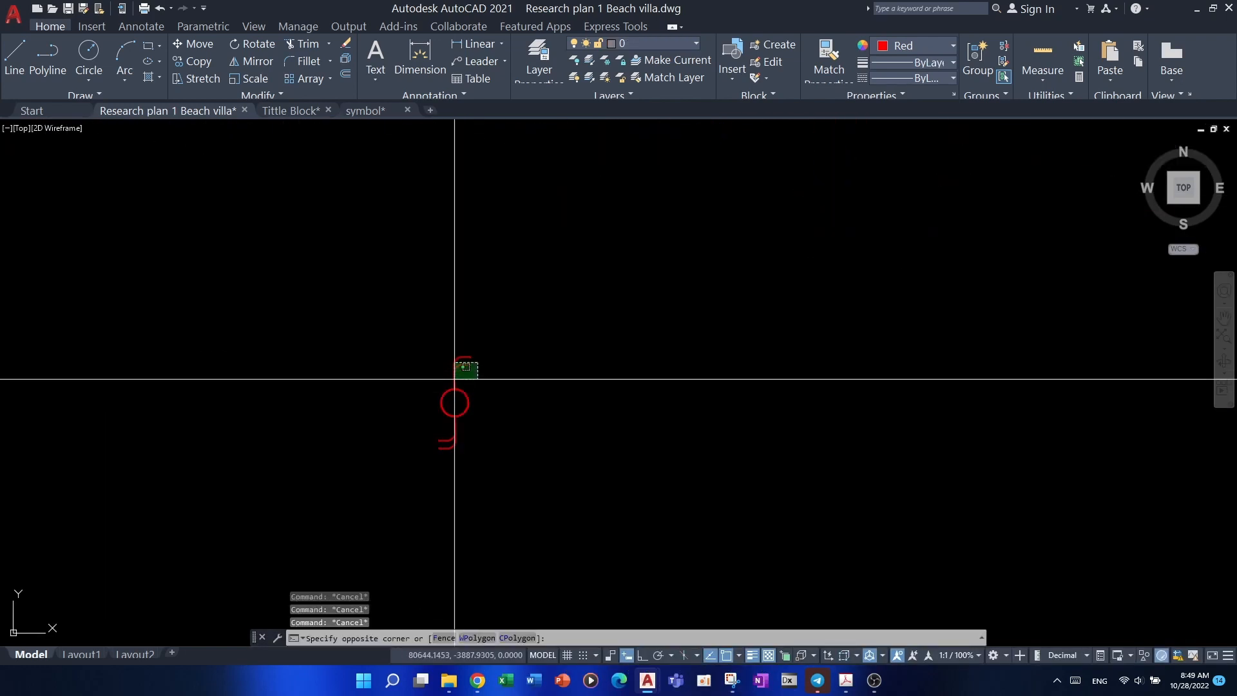
# - Move the copied 2-way switch from the bottom of its circle into the bedroom, between the partition and the nearby 6W light
pyautogui.scroll(5, 460, 399)
pyautogui.write('m')
pyautogui.press('space')
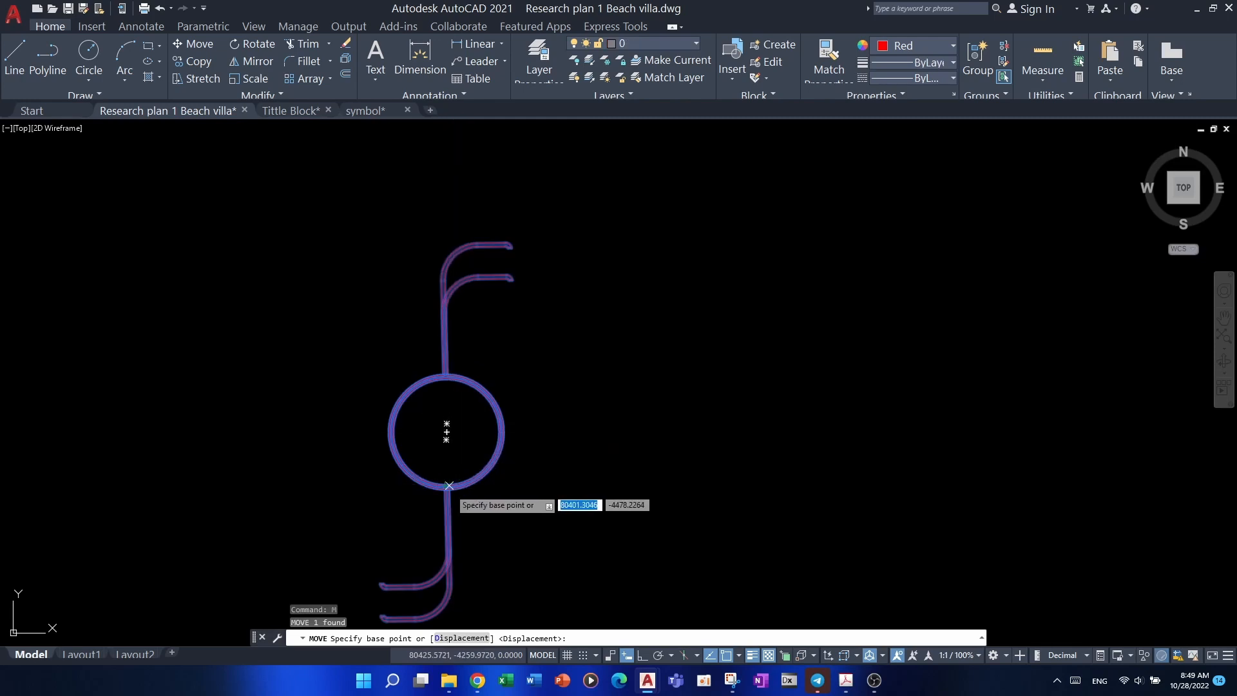
pyautogui.click(449, 485)
pyautogui.scroll(-6, 455, 492)
pyautogui.scroll(6, 448, 408)
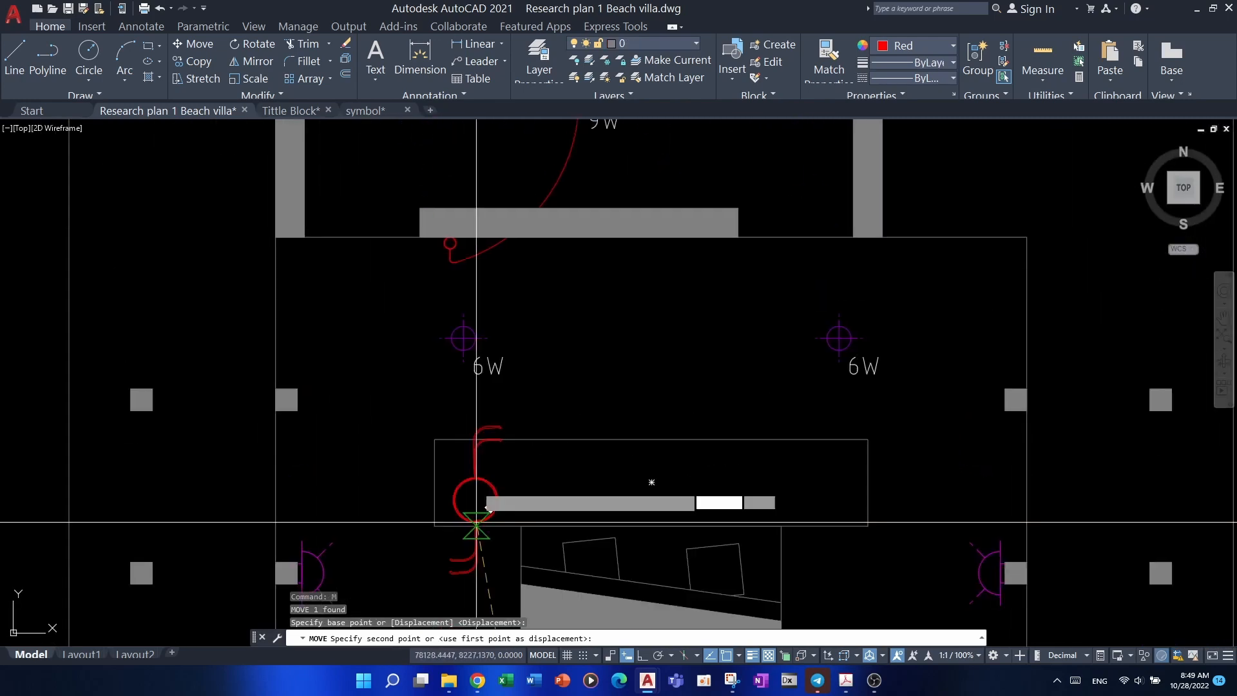
pyautogui.scroll(5, 456, 295)
pyautogui.moveTo(455, 295); pyautogui.dragTo(476, 407, button='middle')
pyautogui.click(601, 457)
pyautogui.press('Escape')
# - Scale the 2-way switch down from the bottom of its circle to about the size of the single switch at the partition
pyautogui.click(657, 406)
pyautogui.click(621, 422)
pyautogui.moveTo(621, 422); pyautogui.dragTo(591, 400, button='middle')
pyautogui.write('sc')
pyautogui.press('space')
pyautogui.click(573, 437)
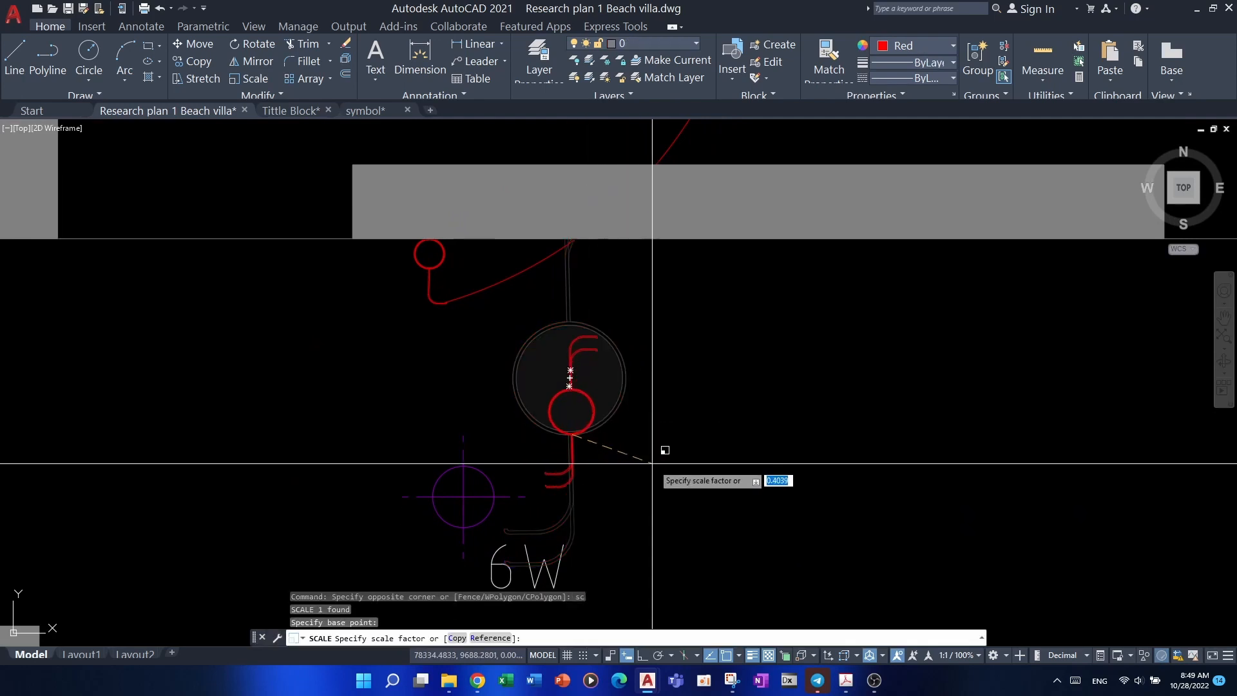
pyautogui.press('Escape')
pyautogui.press('Escape')
pyautogui.press('Escape')
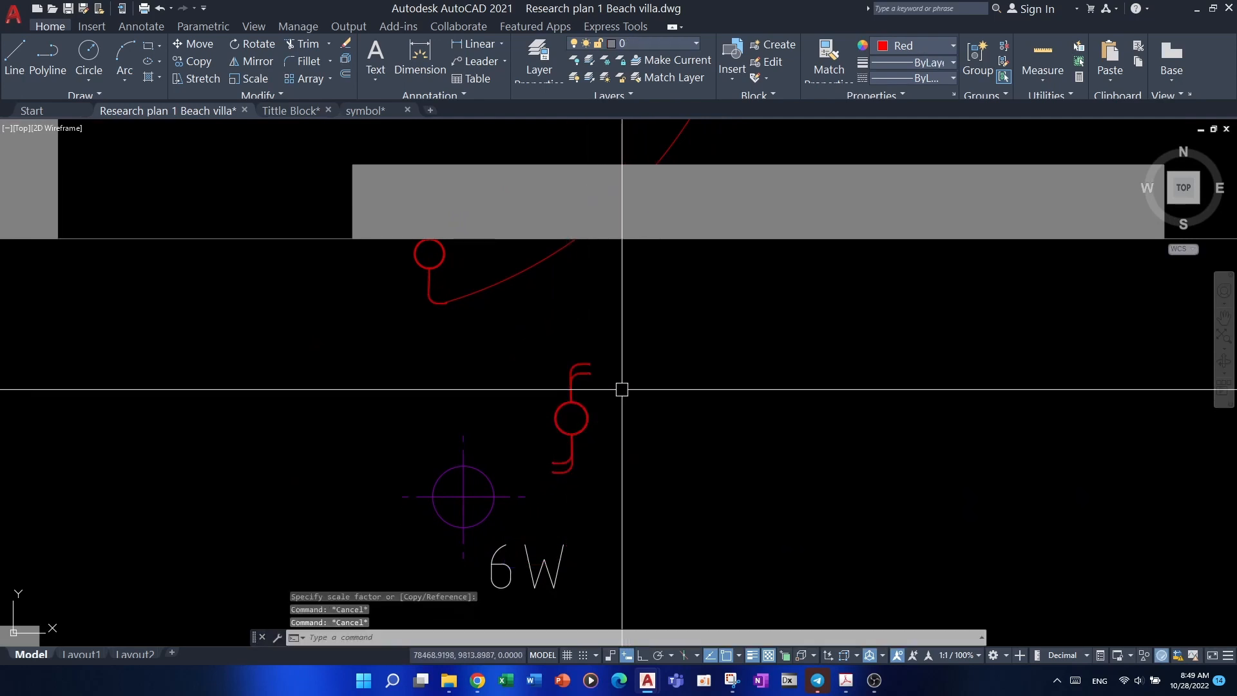
# - Scale the 2-way switch down slightly more, again from the bottom of its circle
pyautogui.scroll(2, 594, 428)
pyautogui.scroll(4, 566, 448)
pyautogui.click(546, 434)
pyautogui.write('sc')
pyautogui.press('space')
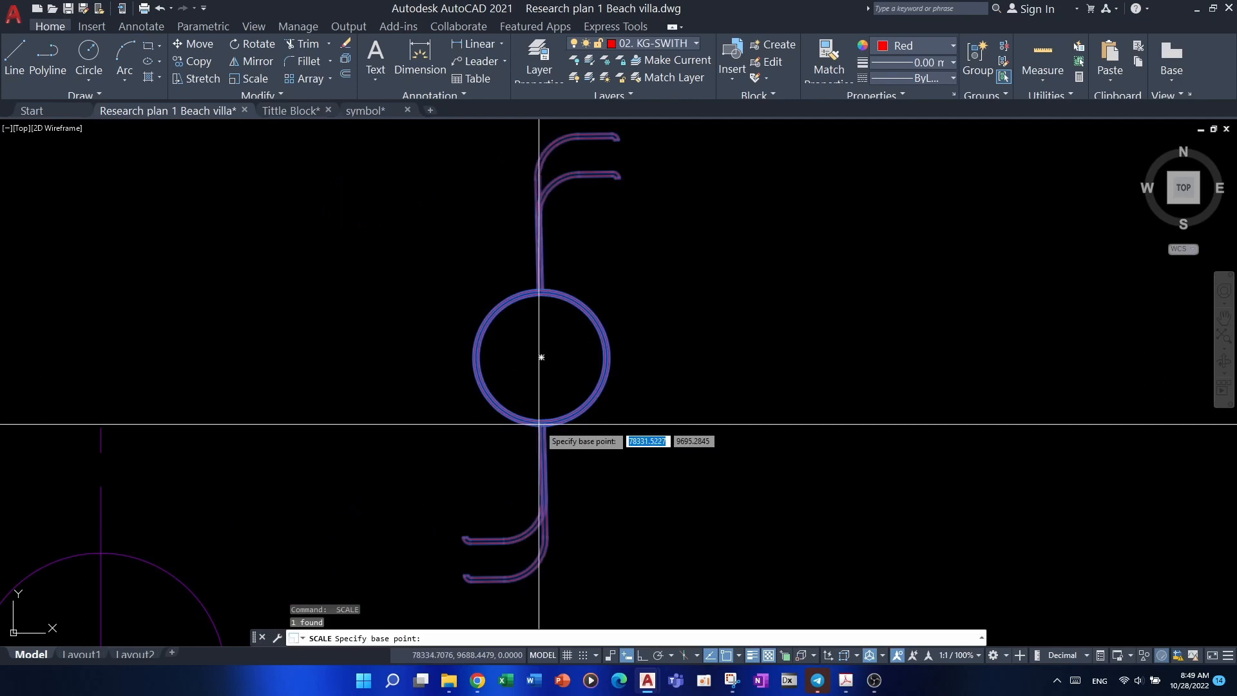
pyautogui.click(541, 425)
pyautogui.scroll(-4, 641, 470)
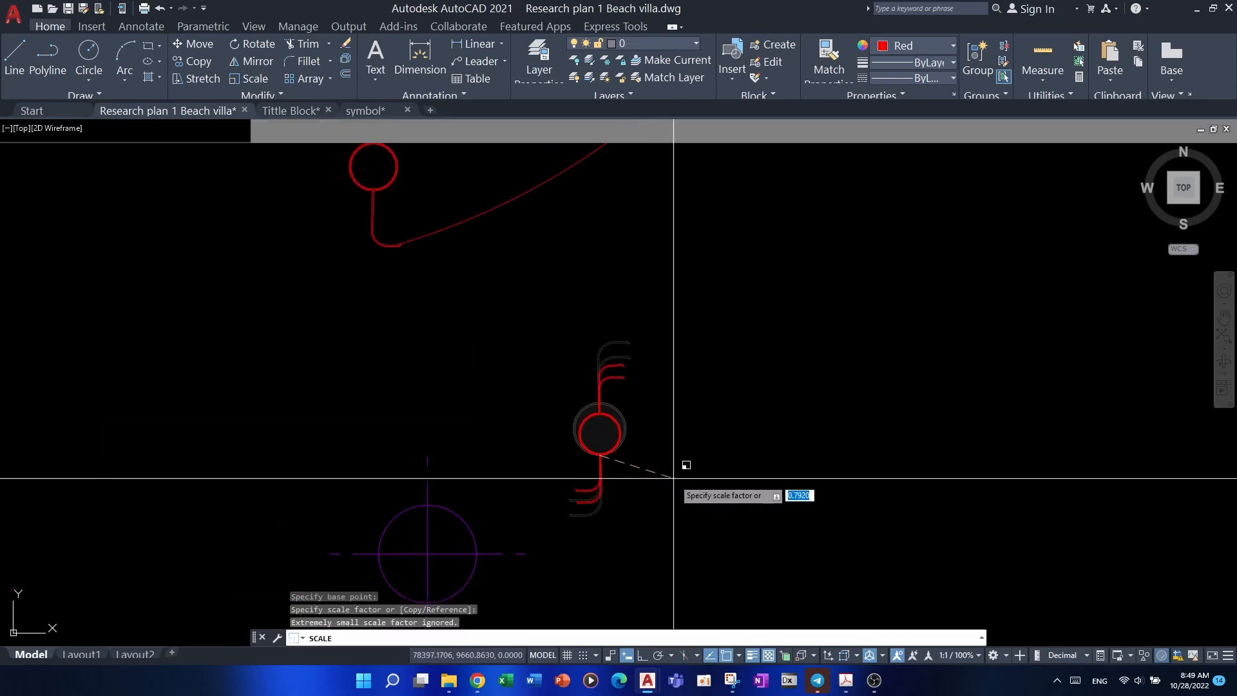
pyautogui.click(684, 479)
pyautogui.press('Escape')
pyautogui.press('Escape')
# - Move the 2-way switch by its circle's right edge to the inner face of the bedroom's lower-right column
pyautogui.click(657, 390)
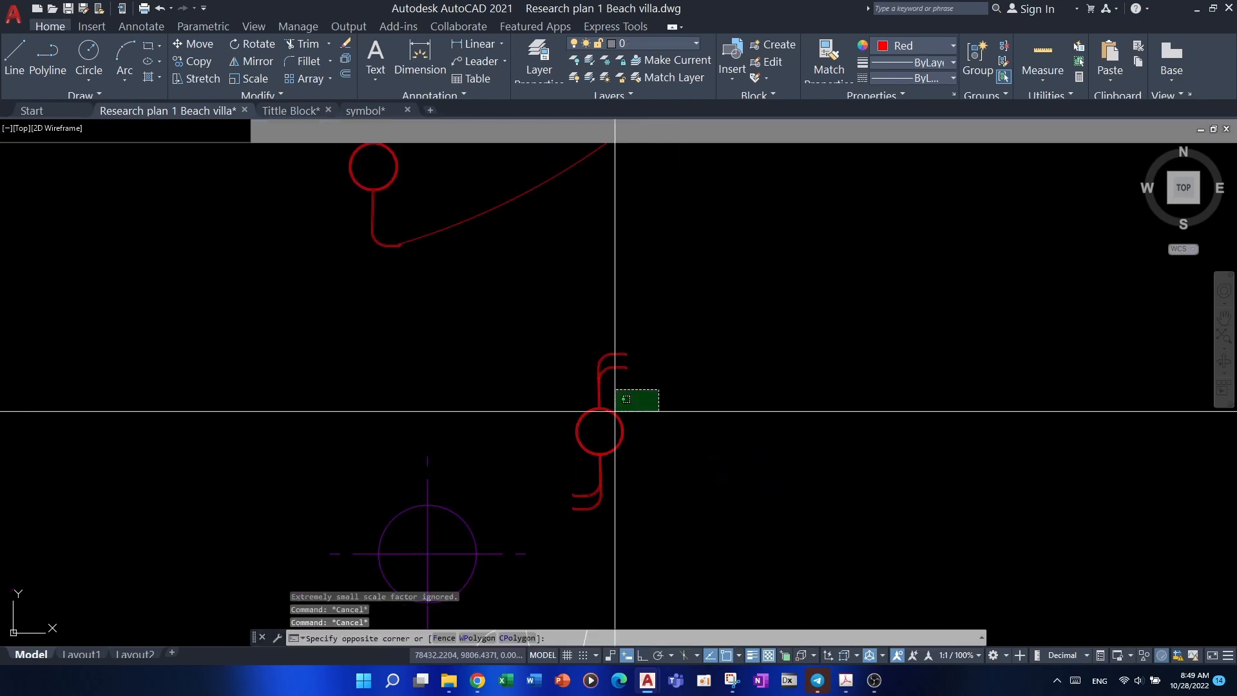
pyautogui.click(605, 425)
pyautogui.moveTo(604, 424); pyautogui.dragTo(584, 400, button='middle')
pyautogui.write('m')
pyautogui.press('space')
pyautogui.scroll(4, 587, 399)
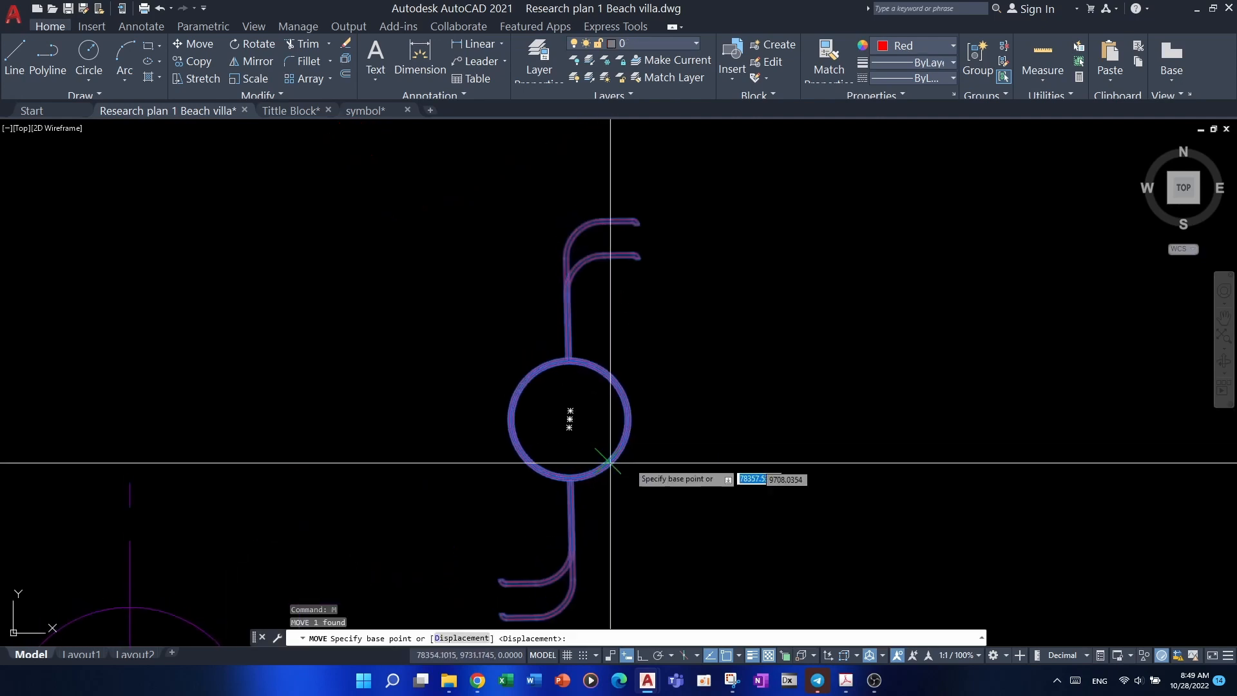
pyautogui.click(625, 413)
pyautogui.scroll(-10, 625, 412)
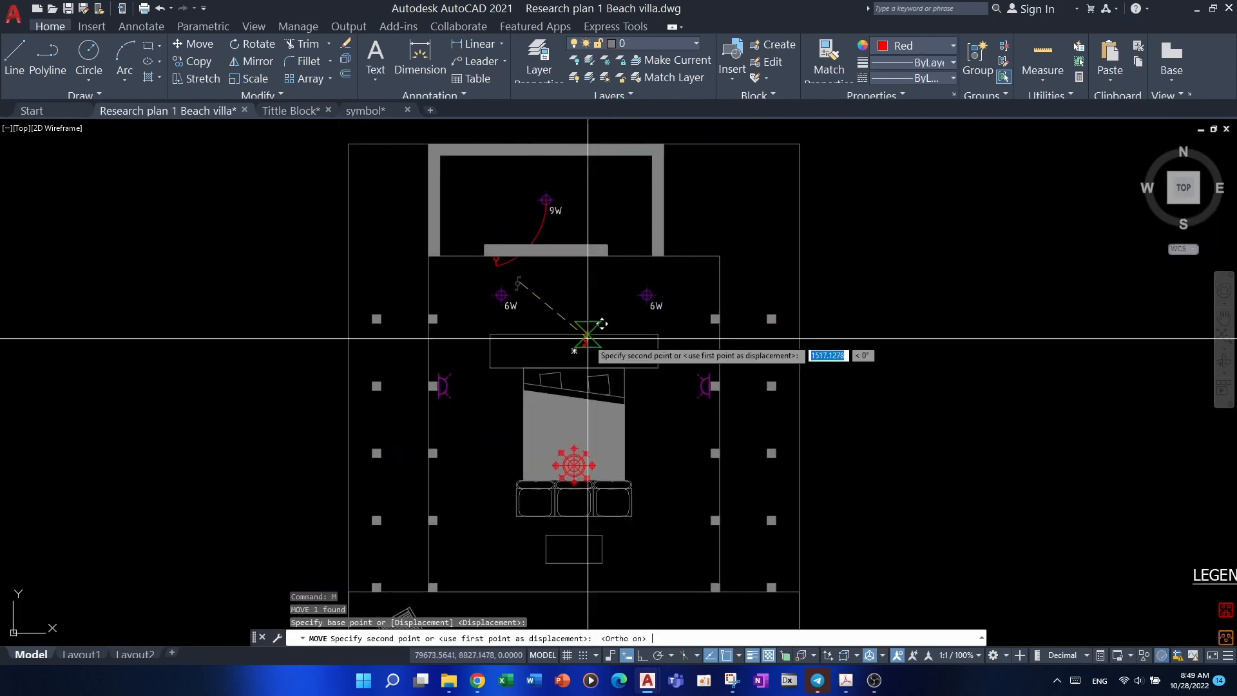
pyautogui.scroll(12, 599, 294)
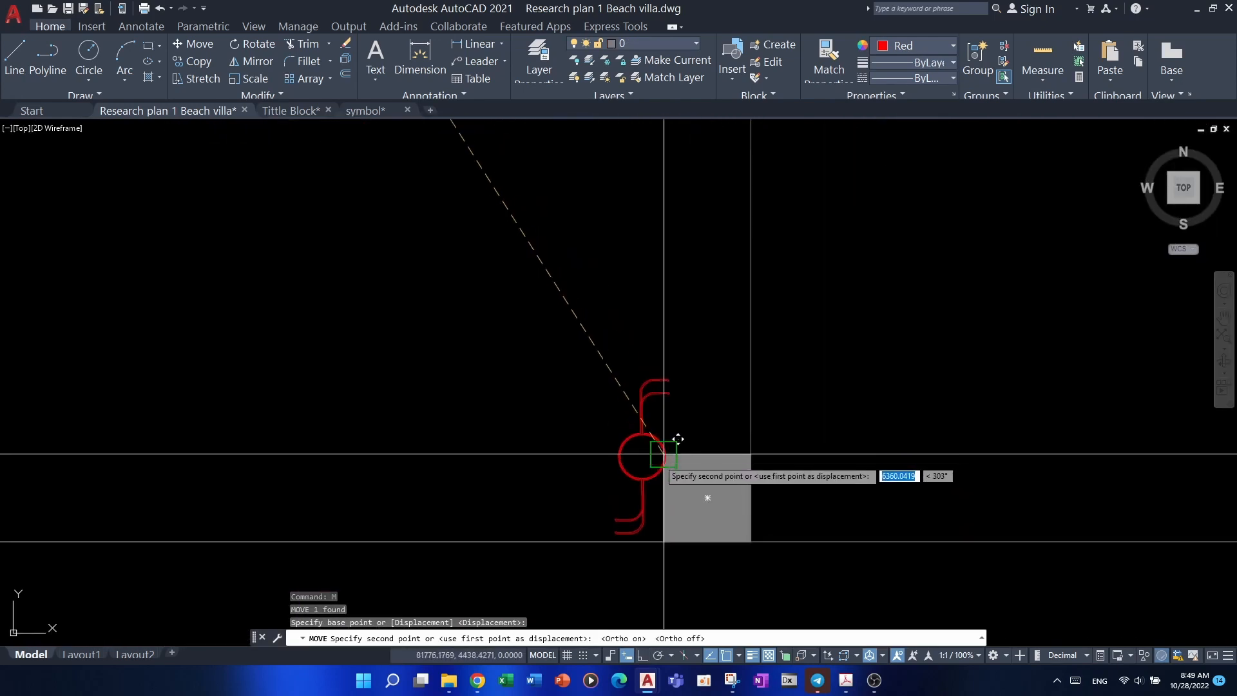
pyautogui.press('Escape')
pyautogui.press('Escape')
pyautogui.press('Escape')
pyautogui.scroll(-8, 644, 476)
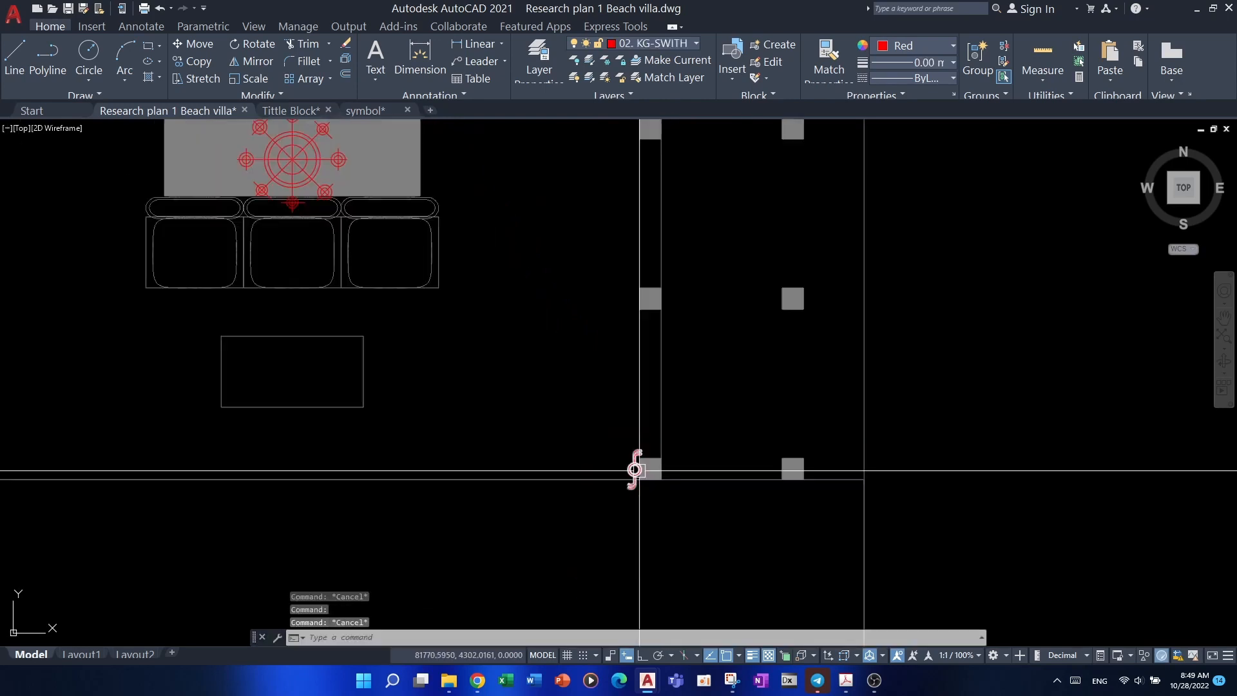
pyautogui.moveTo(348, 393); pyautogui.dragTo(364, 450, button='middle')
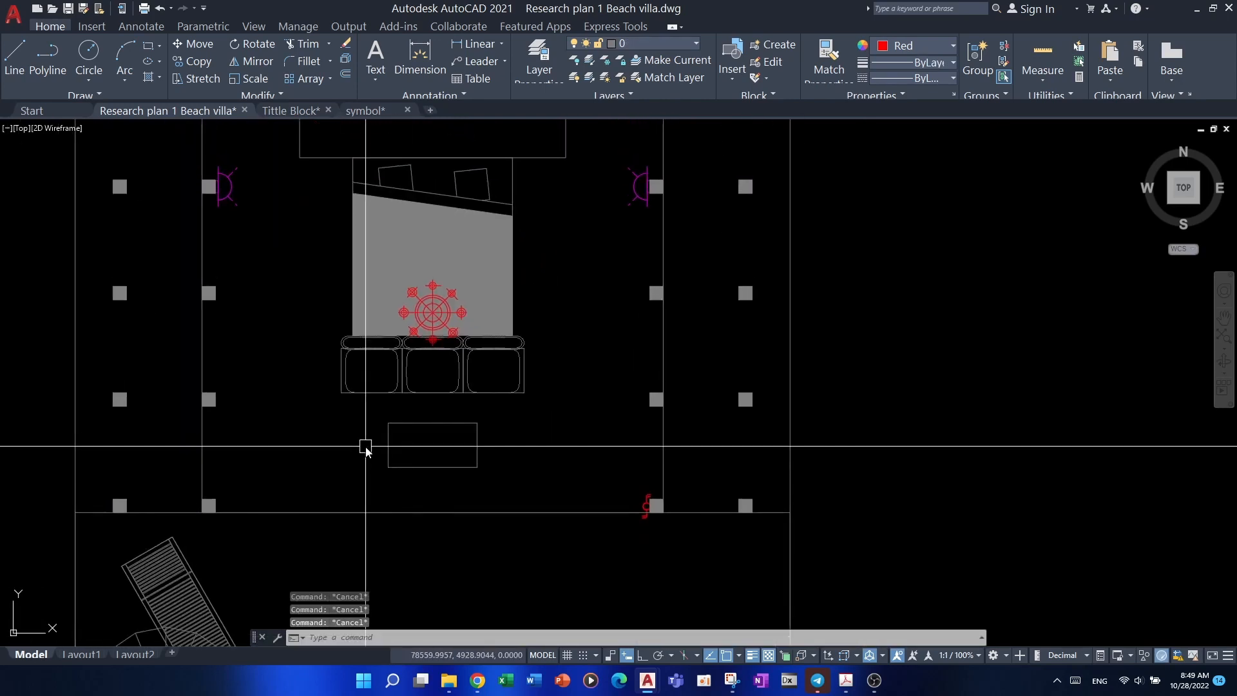
# - Draw an arc from the left wall light over the head of the bed to the right wall light
pyautogui.press('Return')
pyautogui.moveTo(247, 222); pyautogui.dragTo(312, 351, button='middle')
pyautogui.scroll(3, 299, 331)
pyautogui.click(240, 272)
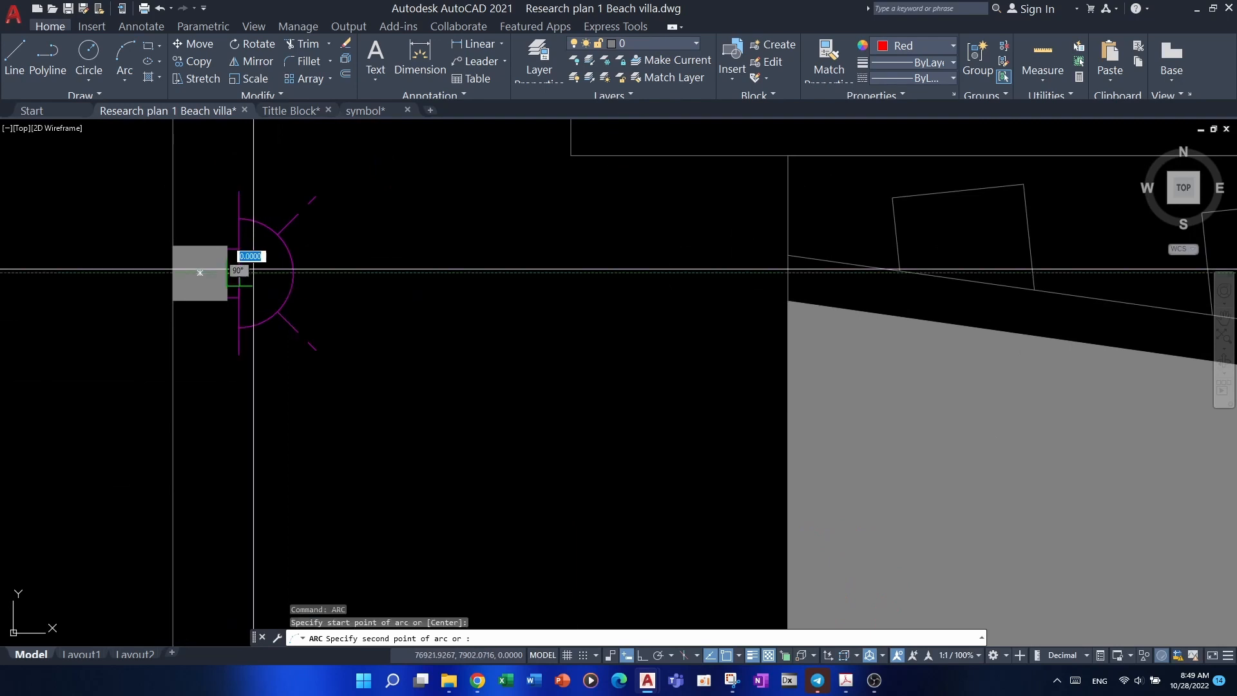
pyautogui.scroll(-2, 335, 309)
pyautogui.moveTo(433, 277); pyautogui.dragTo(417, 314, button='middle')
pyautogui.click(555, 279)
pyautogui.scroll(4, 884, 345)
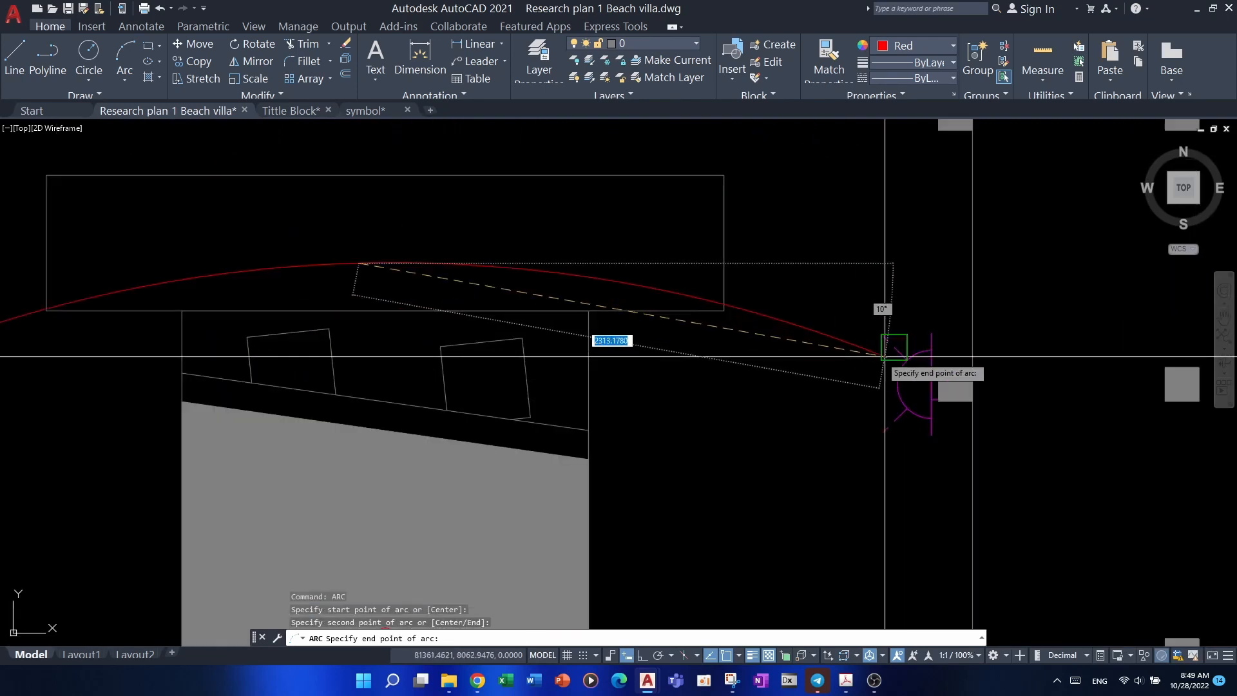
pyautogui.click(903, 399)
# - Draw an arc from the right wall light down to the upper lever end of the 2-way switch, bulging into the room
pyautogui.press('Return')
pyautogui.click(903, 400)
pyautogui.scroll(-4, 837, 418)
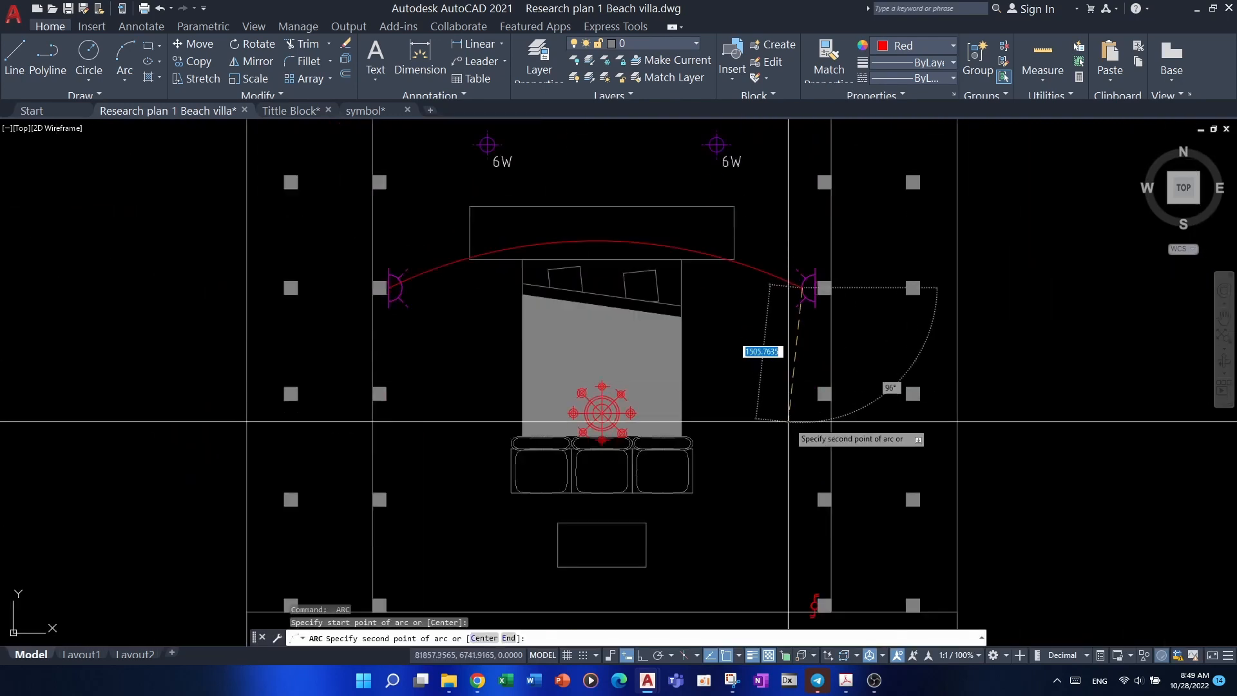
pyautogui.click(782, 459)
pyautogui.moveTo(814, 585); pyautogui.dragTo(770, 424, button='middle')
pyautogui.scroll(8, 771, 429)
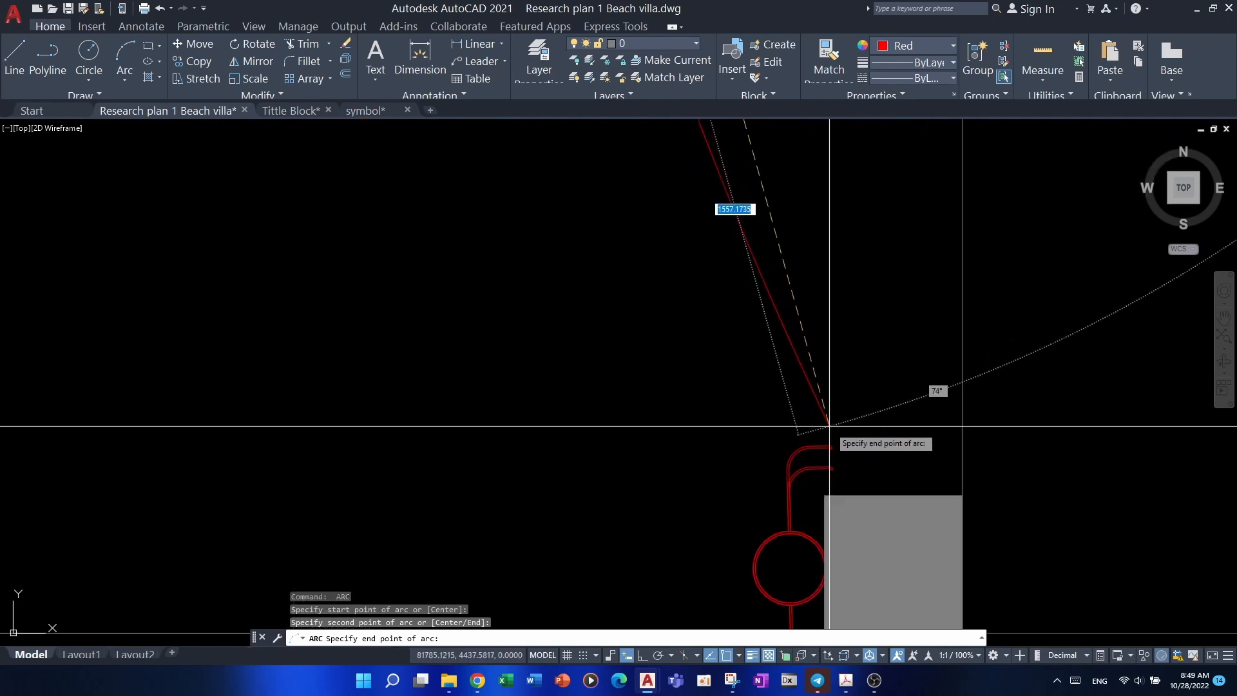
pyautogui.click(829, 446)
# - Draw an arc from the 2-way switch's upper lever past the table to the centre of the dependant down light
pyautogui.press('Return')
pyautogui.click(829, 445)
pyautogui.scroll(-6, 827, 445)
pyautogui.moveTo(780, 435); pyautogui.dragTo(783, 466, button='middle')
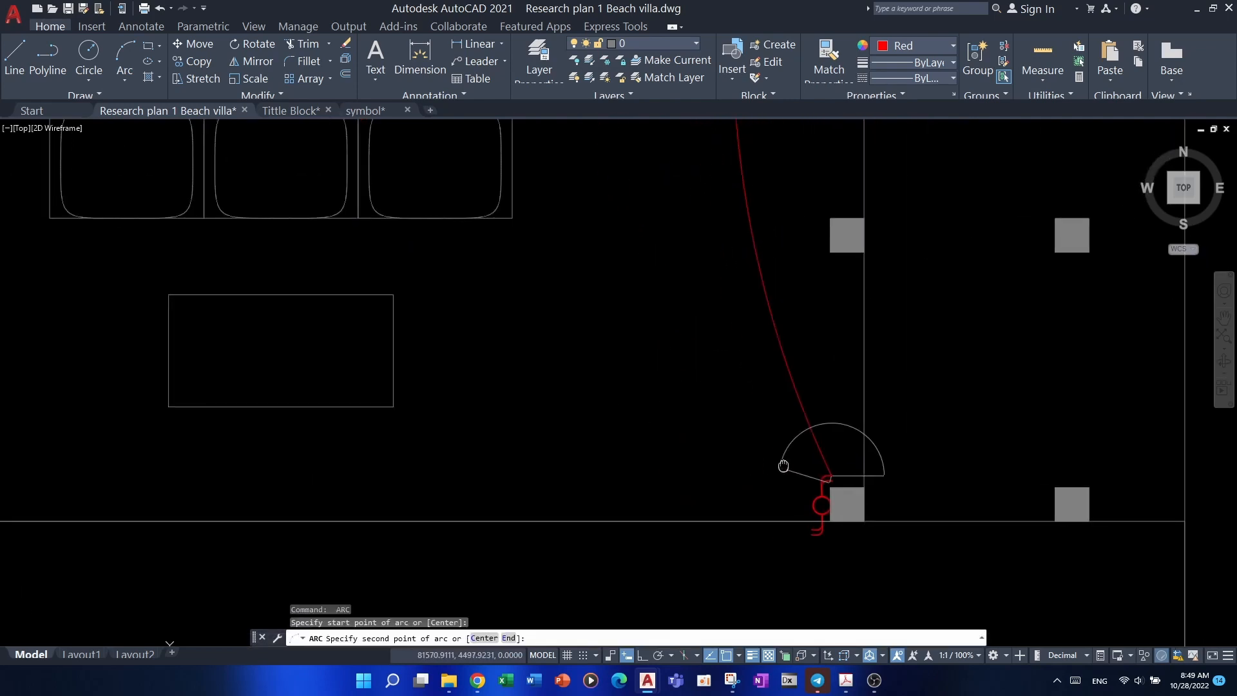
pyautogui.click(312, 349)
pyautogui.moveTo(297, 297); pyautogui.dragTo(374, 499, button='middle')
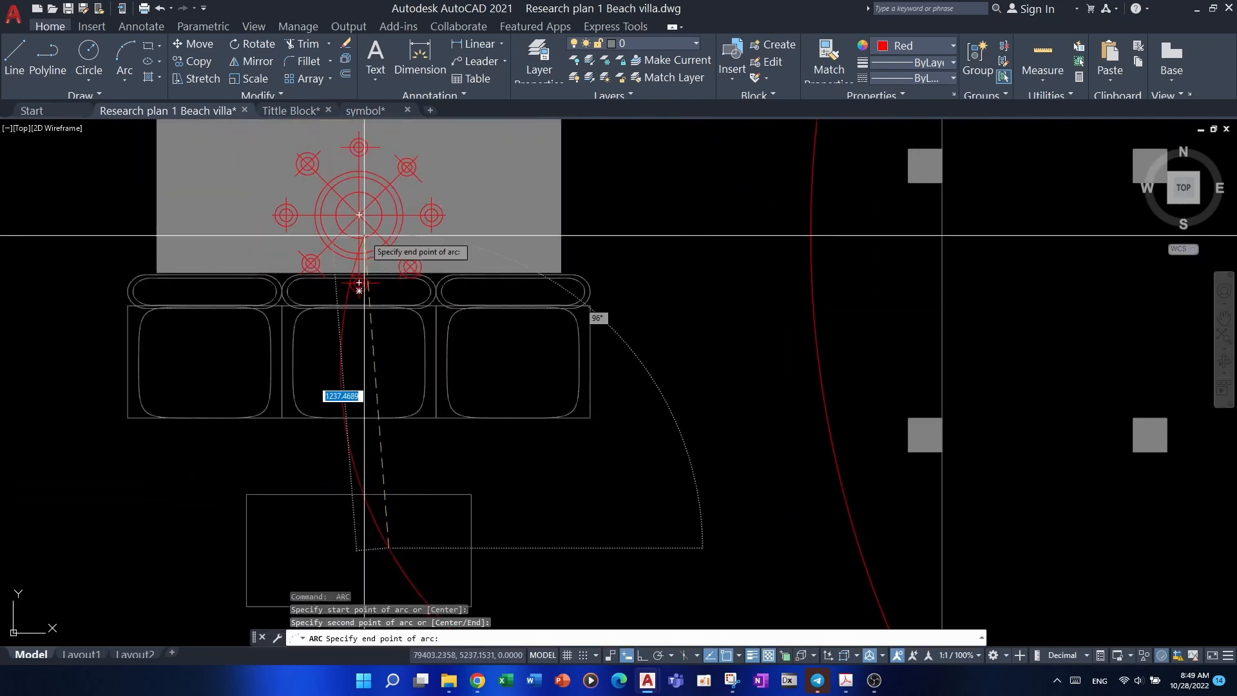
pyautogui.scroll(4, 365, 231)
pyautogui.click(352, 195)
pyautogui.scroll(-6, 371, 239)
pyautogui.press('Escape')
pyautogui.scroll(-2, 418, 382)
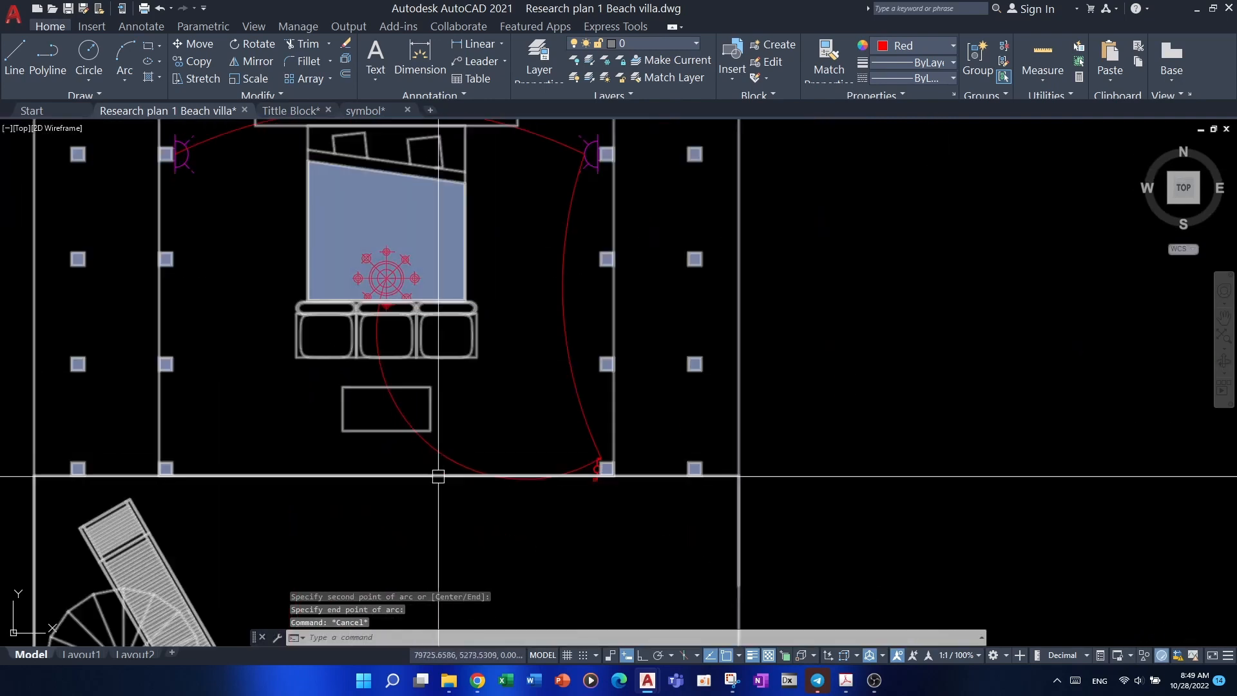
# - Flatten the arc between the 2-way switch and the dependant down light by stretching its midpoint inward, clear of the lower wall line
pyautogui.scroll(2, 435, 480)
pyautogui.press('Escape')
pyautogui.click(436, 442)
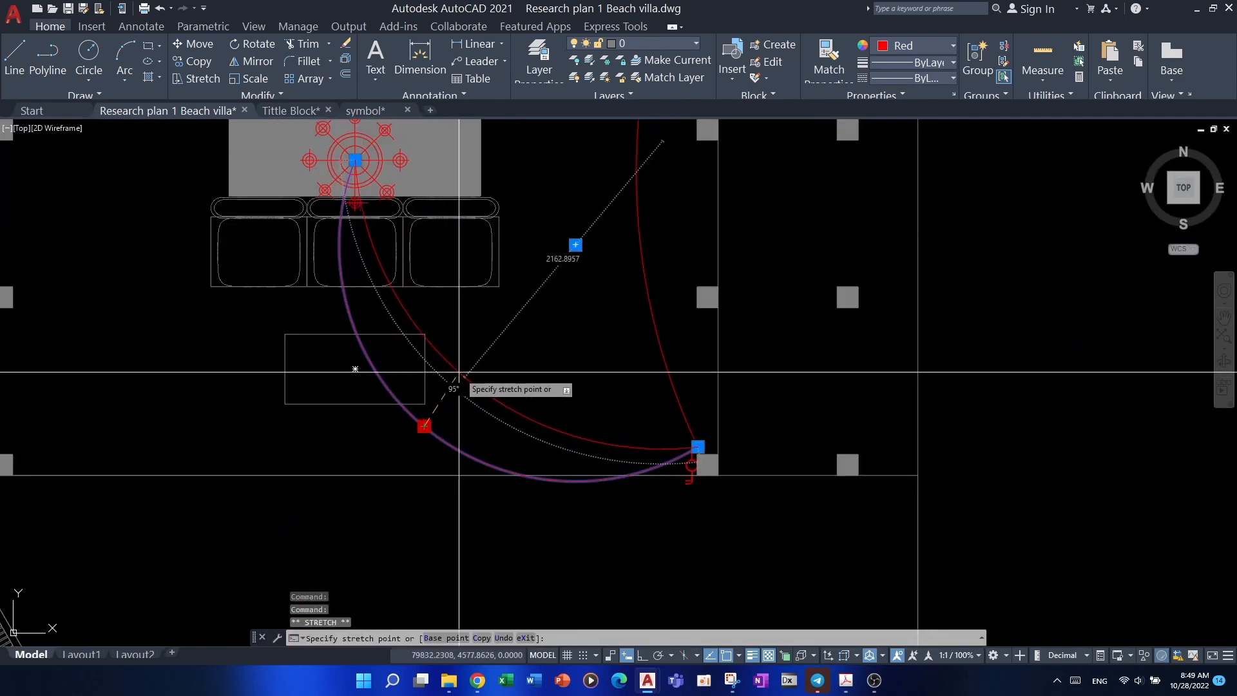
pyautogui.press('Escape')
pyautogui.press('Escape')
pyautogui.press('Escape')
# - Review the wiring arcs between the lights and switches across the villa plan, along with the socket legend
pyautogui.scroll(-5, 482, 404)
pyautogui.moveTo(539, 317); pyautogui.dragTo(572, 359, button='middle')
pyautogui.scroll(5, 563, 288)
pyautogui.moveTo(564, 288); pyautogui.dragTo(576, 362, button='middle')
pyautogui.click(604, 277)
pyautogui.click(561, 309)
pyautogui.press('Escape')
pyautogui.press('Escape')
pyautogui.press('Escape')
pyautogui.scroll(-6, 543, 359)
pyautogui.scroll(2, 518, 308)
pyautogui.moveTo(517, 307); pyautogui.dragTo(532, 342, button='middle')
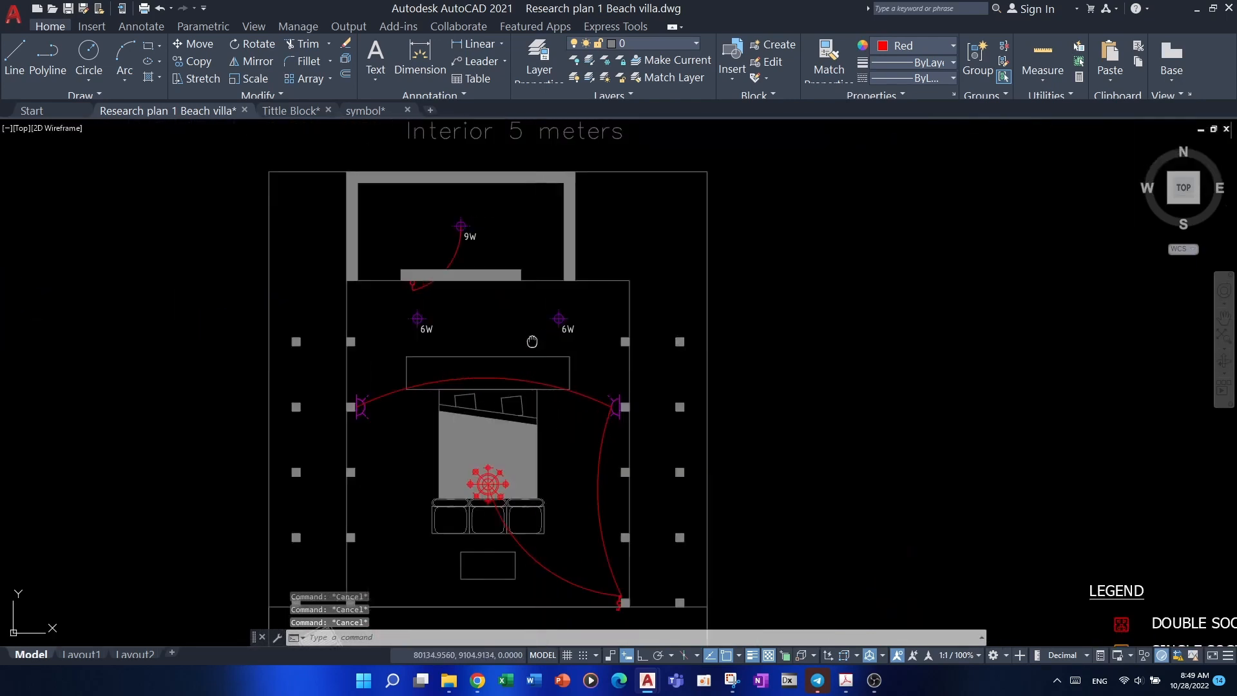
pyautogui.scroll(2, 671, 569)
pyautogui.moveTo(672, 568)
pyautogui.mouseDown(button='middle')
pyautogui.moveTo(643, 483)
pyautogui.moveTo(645, 392)
pyautogui.mouseUp(button='middle')
pyautogui.scroll(-2, 741, 433)
pyautogui.moveTo(741, 433); pyautogui.dragTo(619, 404, button='middle')
pyautogui.scroll(-2, 620, 404)
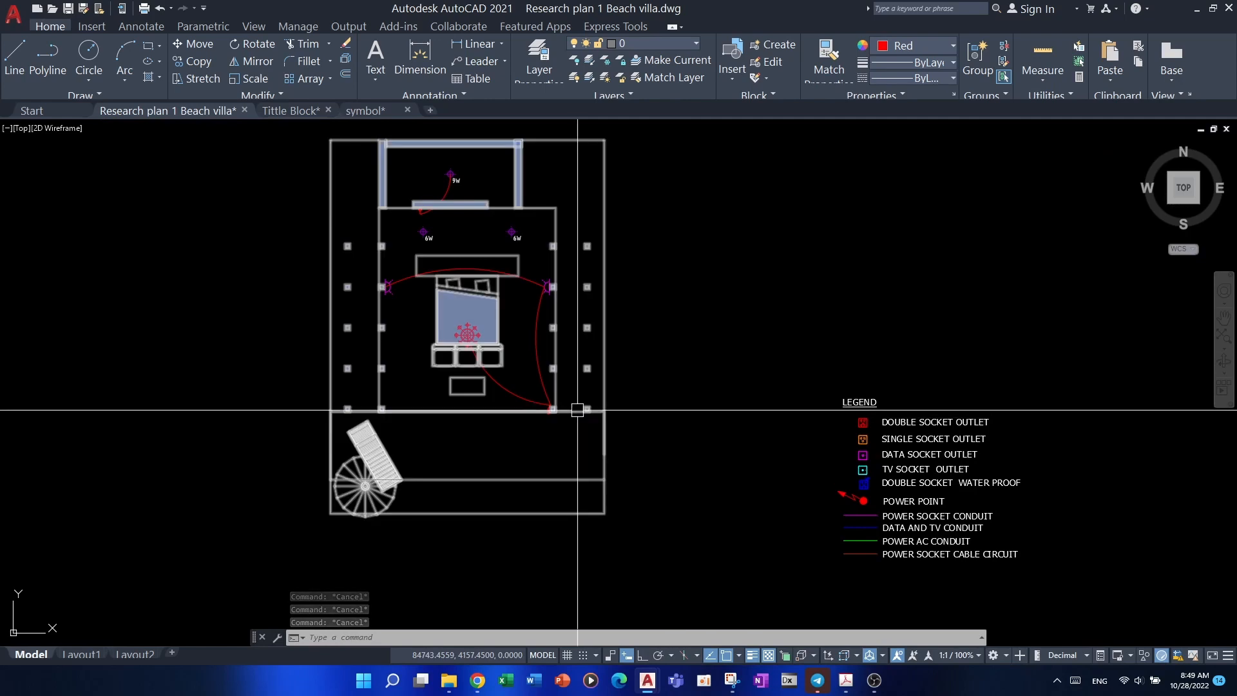
pyautogui.scroll(3, 554, 405)
pyautogui.scroll(-2, 553, 405)
pyautogui.moveTo(507, 308); pyautogui.dragTo(525, 402, button='middle')
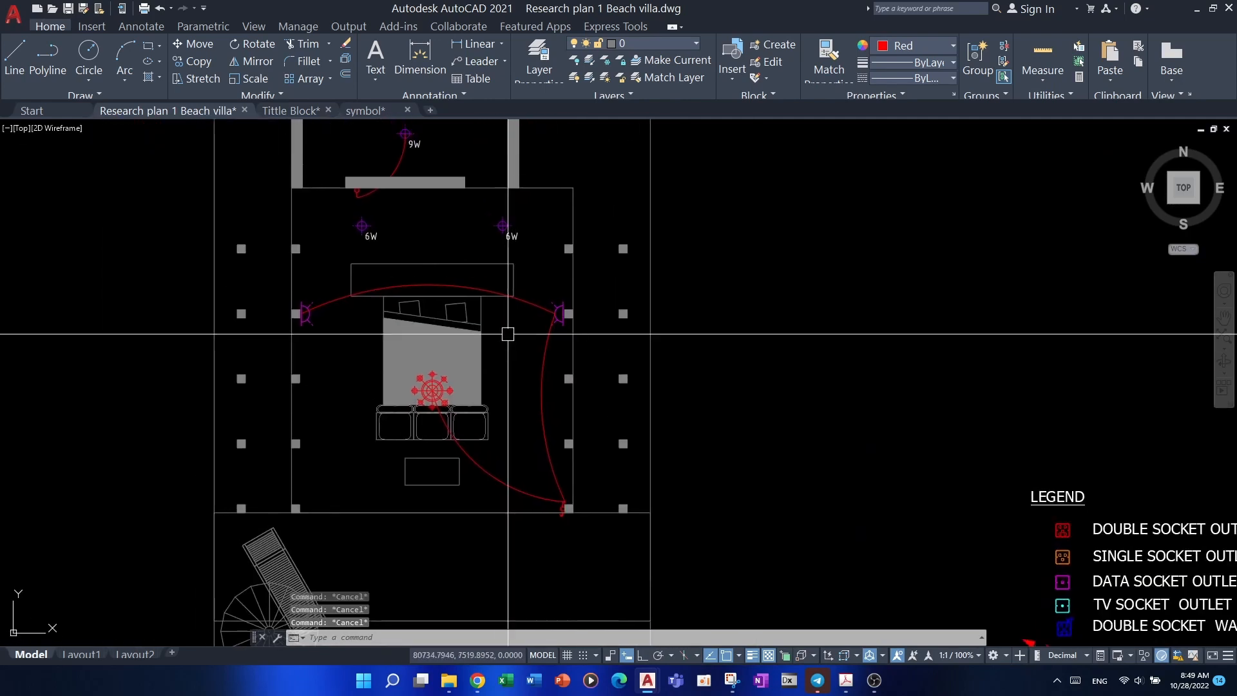
pyautogui.scroll(1, 506, 334)
pyautogui.moveTo(611, 351); pyautogui.dragTo(665, 377, button='middle')
pyautogui.scroll(-2, 666, 376)
pyautogui.moveTo(942, 482); pyautogui.dragTo(734, 378, button='middle')
pyautogui.scroll(1, 718, 456)
pyautogui.scroll(1, 375, 377)
pyautogui.moveTo(375, 378); pyautogui.dragTo(511, 533, button='middle')
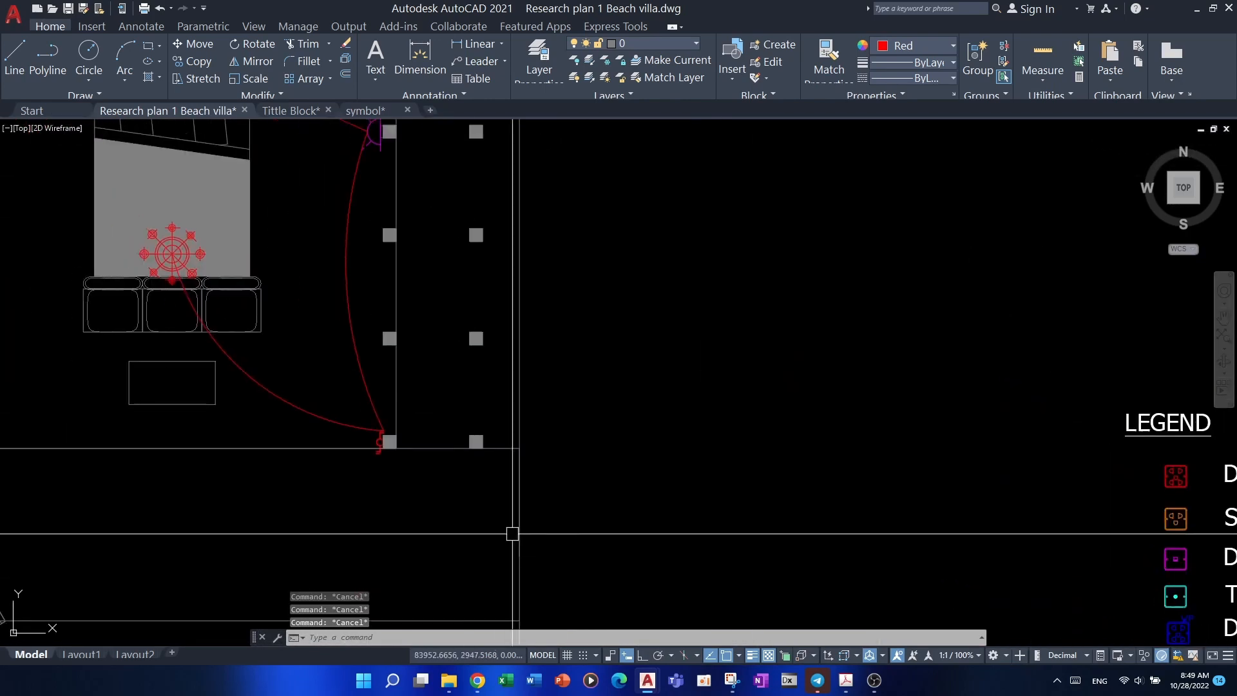
# - Copy the 2-way switch from the lower right column to the headboard table's lower edge, near its right end
pyautogui.scroll(2, 380, 438)
pyautogui.moveTo(380, 437)
pyautogui.mouseDown(button='middle')
pyautogui.moveTo(518, 458)
pyautogui.moveTo(527, 532)
pyautogui.mouseUp(button='middle')
pyautogui.click(519, 458)
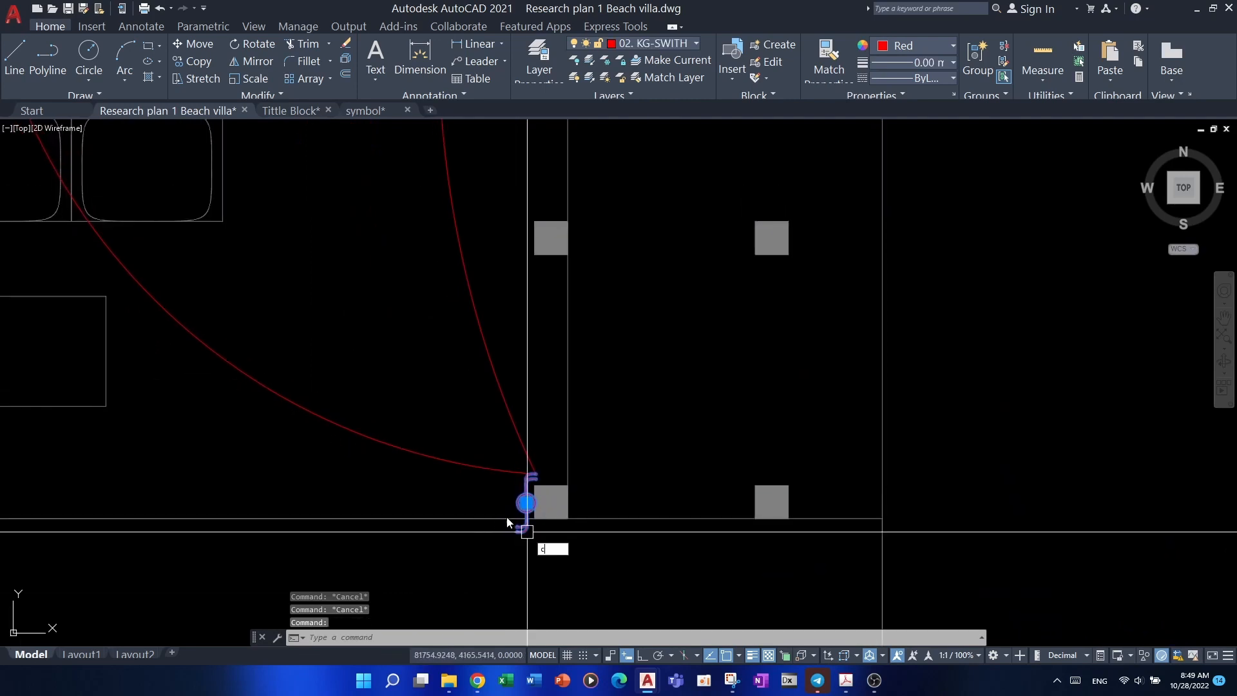
pyautogui.write('o')
pyautogui.press('Return')
pyautogui.scroll(6, 523, 518)
pyautogui.click(561, 485)
pyautogui.scroll(-3, 565, 509)
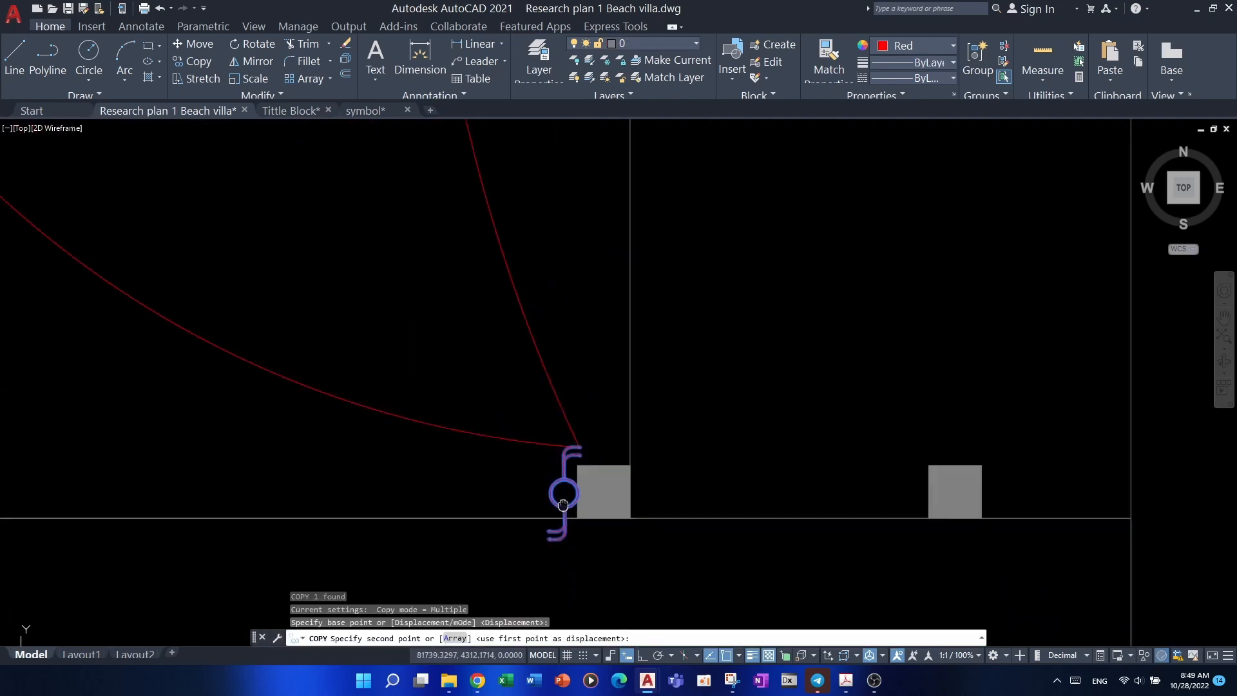
pyautogui.scroll(-3, 447, 280)
pyautogui.moveTo(447, 280); pyautogui.dragTo(528, 591, button='middle')
pyautogui.scroll(2, 486, 366)
pyautogui.moveTo(486, 367); pyautogui.dragTo(536, 480, button='middle')
pyautogui.scroll(1, 483, 396)
pyautogui.moveTo(488, 405); pyautogui.dragTo(491, 416, button='middle')
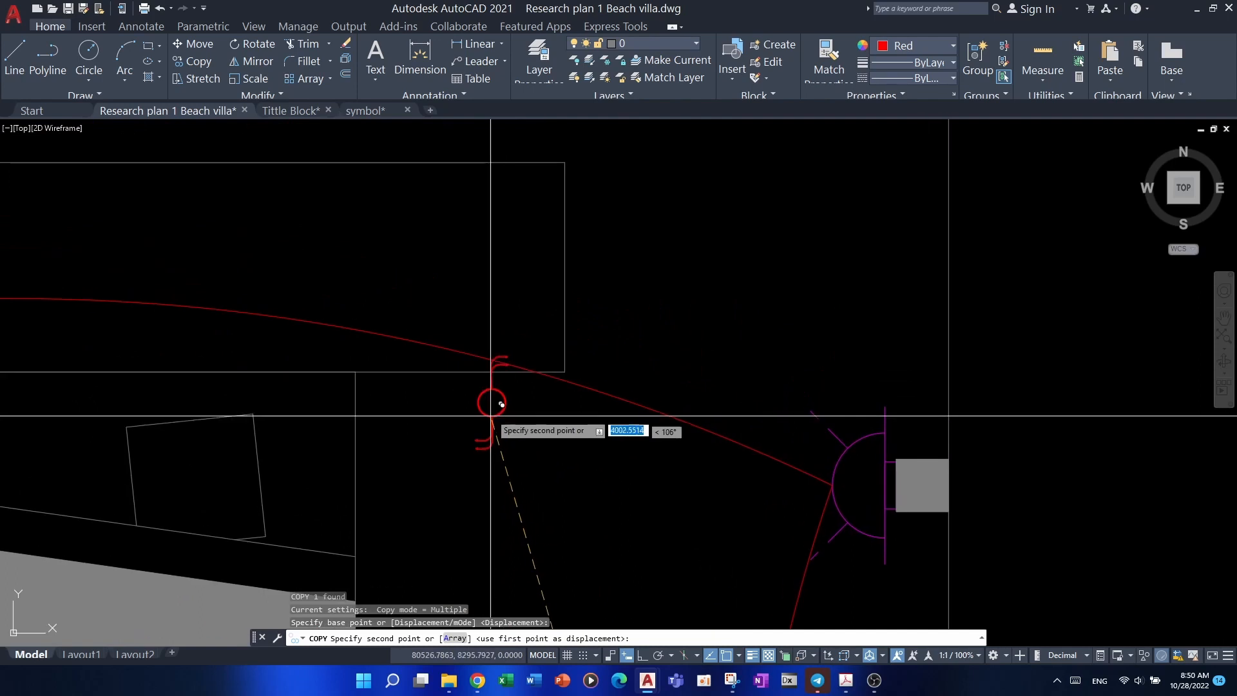
pyautogui.press('Escape')
pyautogui.press('Escape')
pyautogui.press('Escape')
pyautogui.scroll(-6, 492, 387)
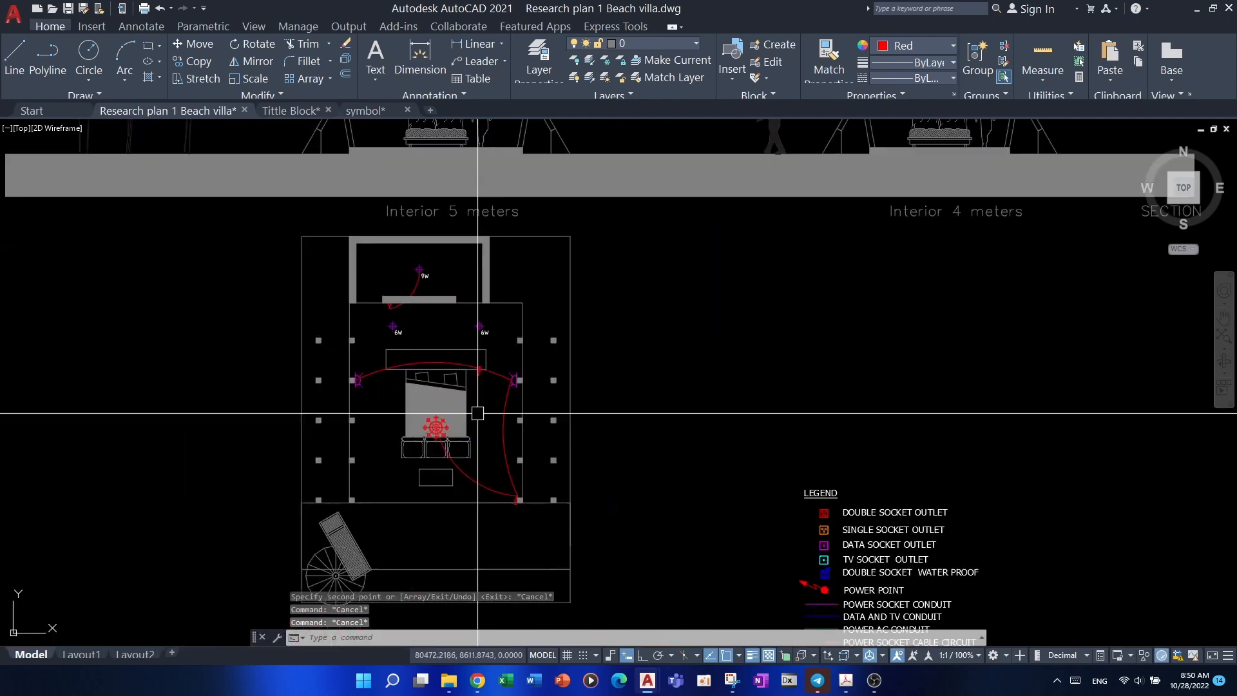
# - Copy the one-way switch from the bathroom partition to the headboard table's lower edge, just left of the copied 2-way switch
pyautogui.scroll(8, 395, 299)
pyautogui.moveTo(390, 368); pyautogui.dragTo(393, 411, button='middle')
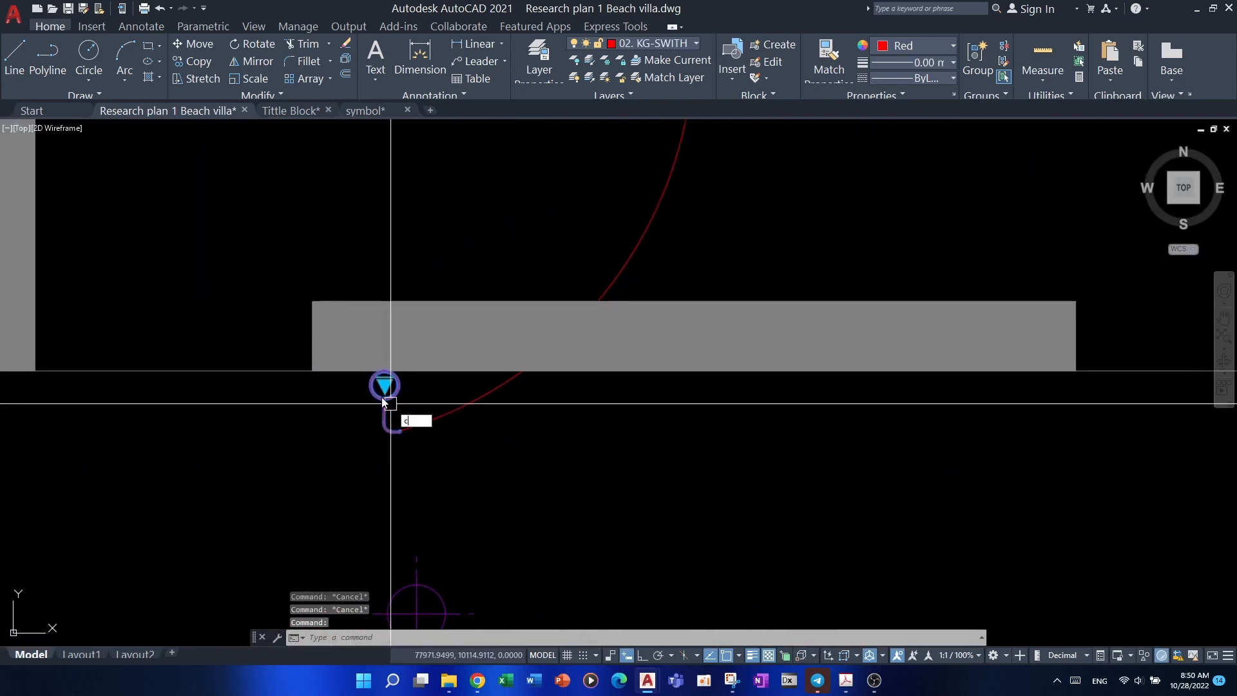
pyautogui.write('o')
pyautogui.press('Return')
pyautogui.scroll(5, 387, 387)
pyautogui.click(406, 313)
pyautogui.scroll(-5, 405, 310)
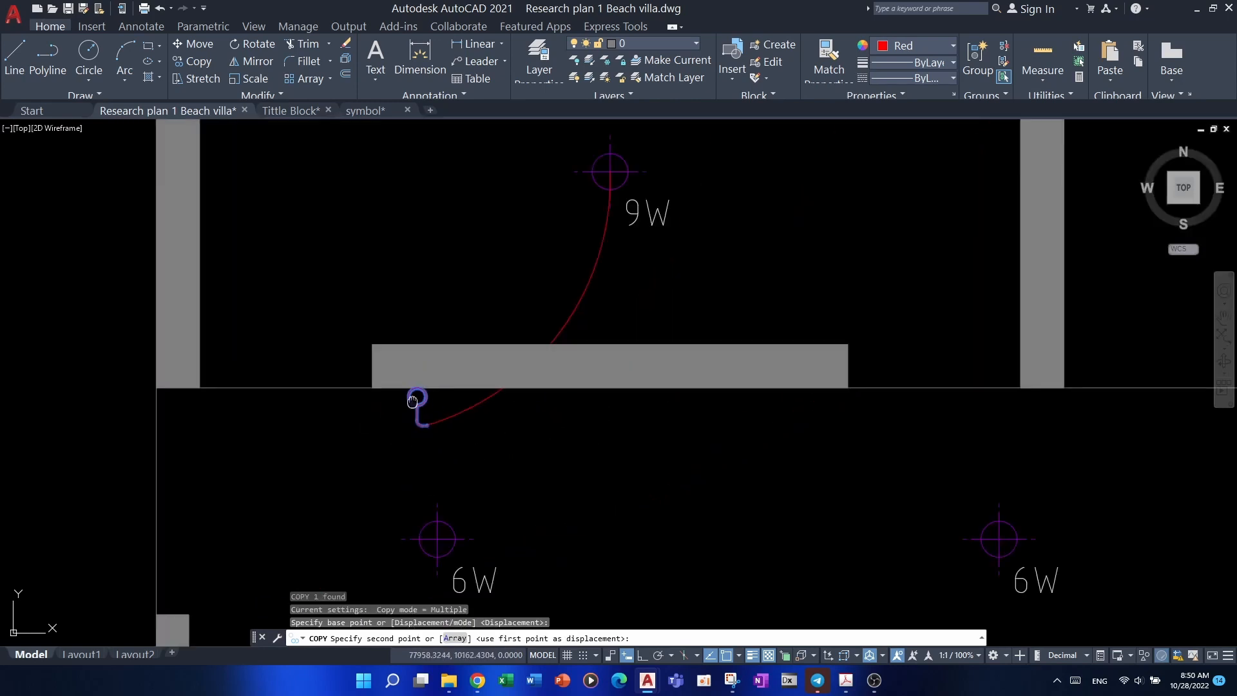
pyautogui.scroll(6, 572, 403)
pyautogui.scroll(4, 571, 403)
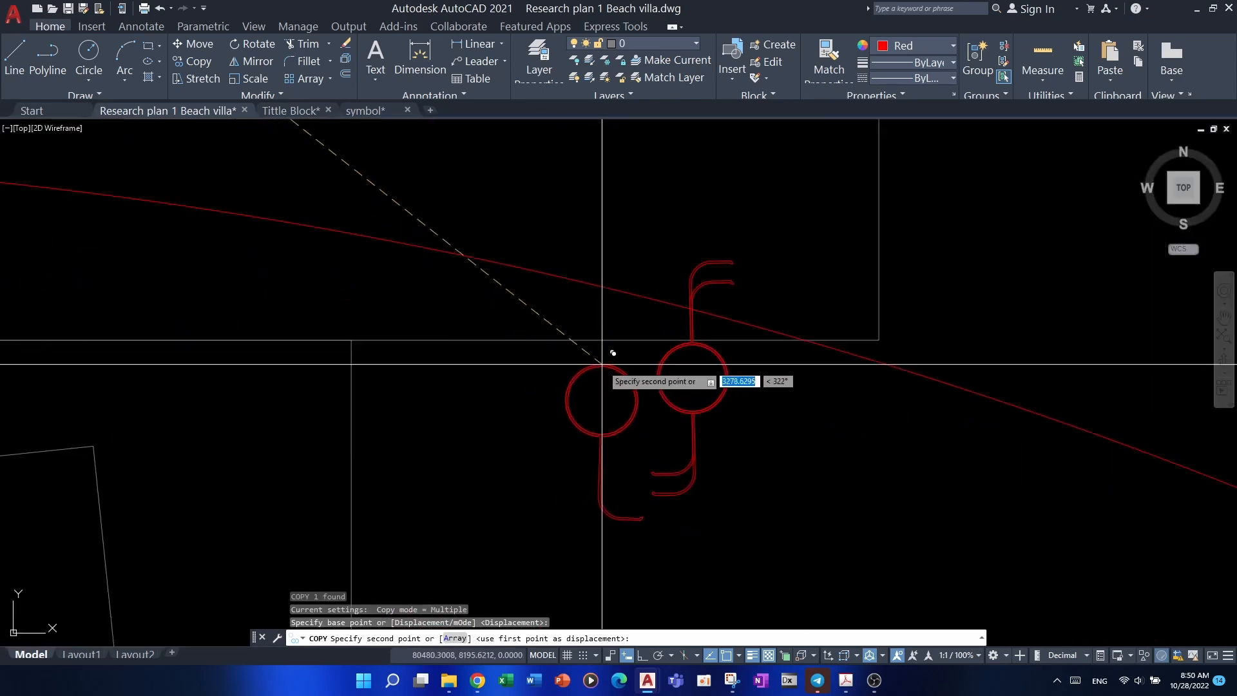
pyautogui.click(615, 340)
pyautogui.press('Escape')
pyautogui.press('Escape')
pyautogui.click(644, 386)
pyautogui.moveTo(616, 412); pyautogui.dragTo(586, 437, button='middle')
pyautogui.write('mi')
pyautogui.press('Return')
pyautogui.click(580, 366)
pyautogui.click(482, 383)
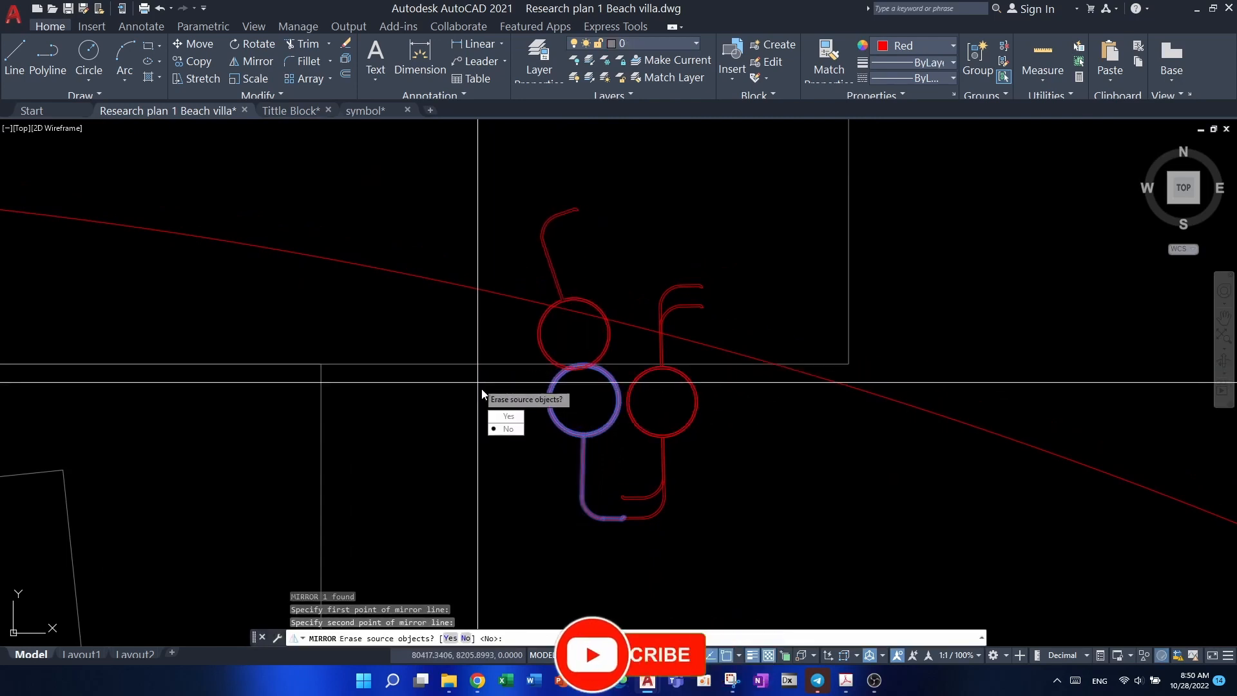
pyautogui.press('Escape')
pyautogui.press('Escape')
# - Mirror the copied one-way switch about a horizontal line through its ring's top with ortho on, erasing the source
pyautogui.click(552, 378)
pyautogui.moveTo(552, 409); pyautogui.dragTo(553, 436, button='middle')
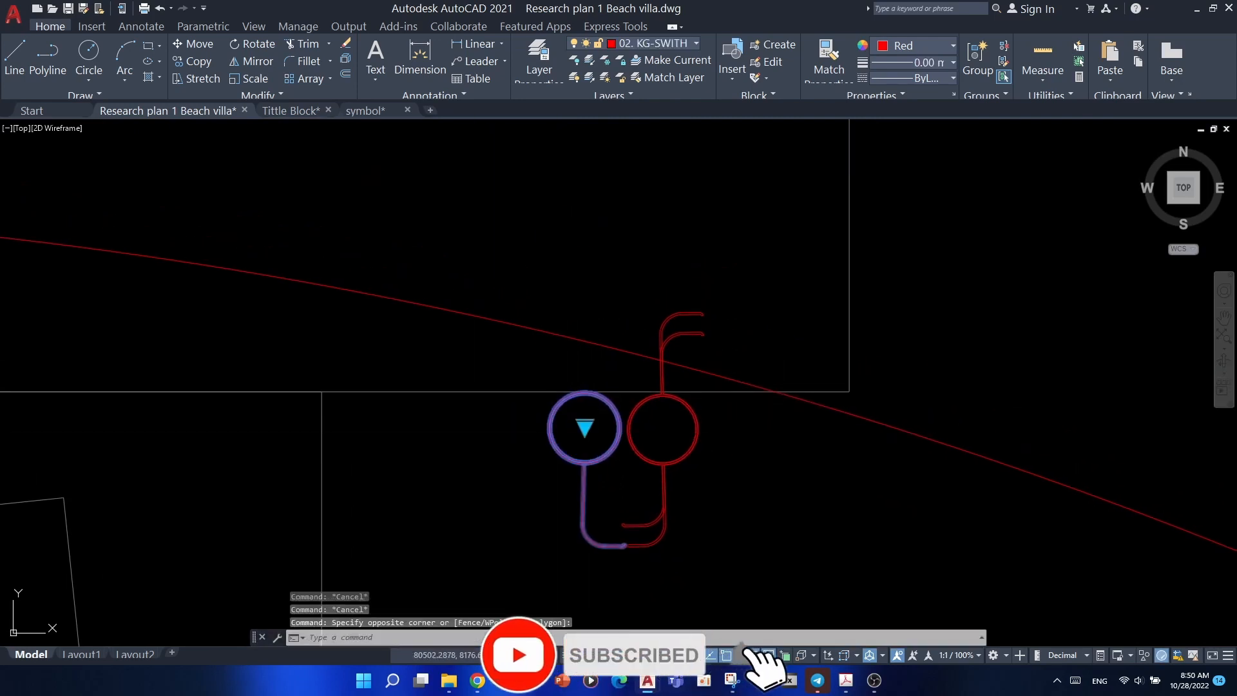
pyautogui.write('mi')
pyautogui.press('Return')
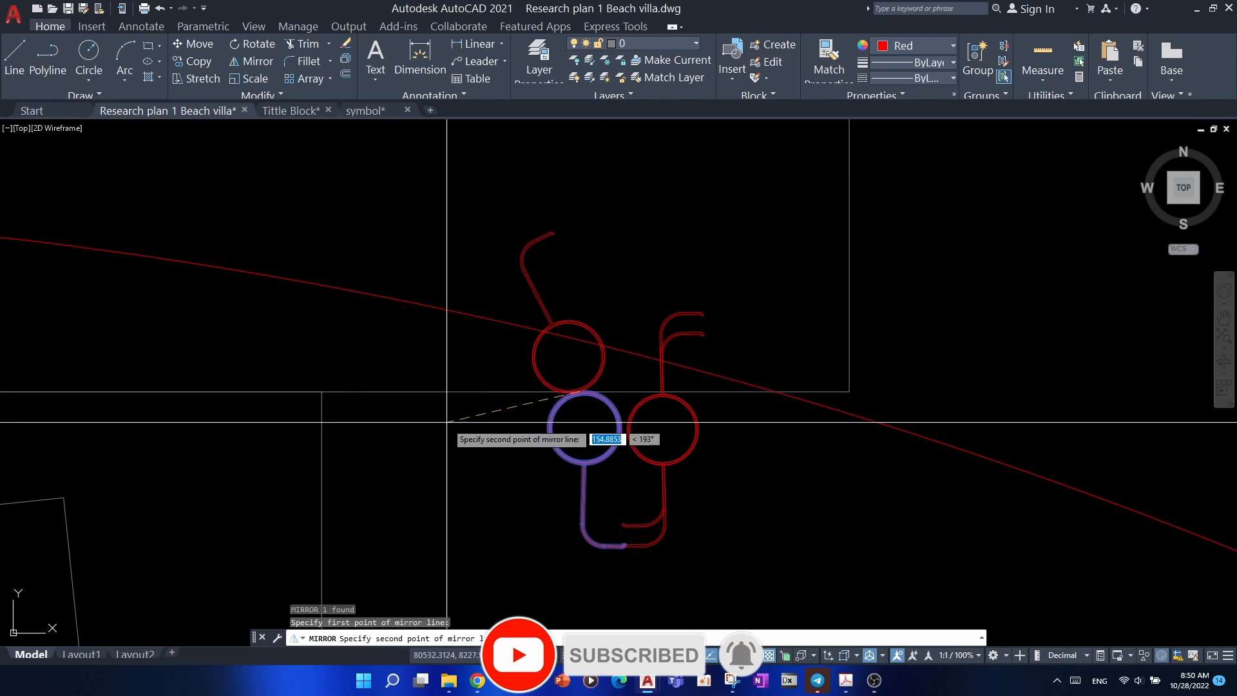
pyautogui.press('F8')
pyautogui.click(458, 482)
pyautogui.press('Escape')
pyautogui.press('Escape')
pyautogui.press('Escape')
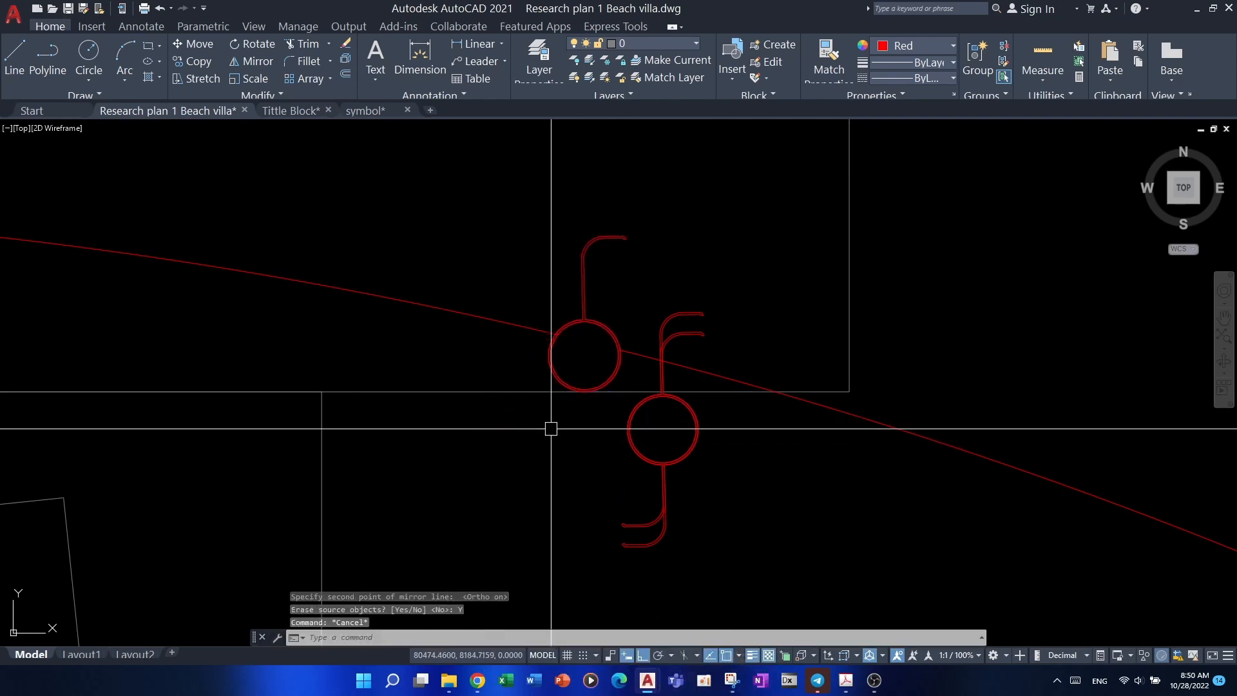
# - Move the mirrored one-way switch straight down until the top of its ring meets the headboard table's lower line
pyautogui.scroll(-1, 553, 428)
pyautogui.click(574, 400)
pyautogui.moveTo(569, 417)
pyautogui.mouseDown(button='middle')
pyautogui.moveTo(558, 439)
pyautogui.moveTo(572, 413)
pyautogui.mouseUp(button='middle')
pyautogui.write('m')
pyautogui.press('Return')
pyautogui.scroll(3, 567, 402)
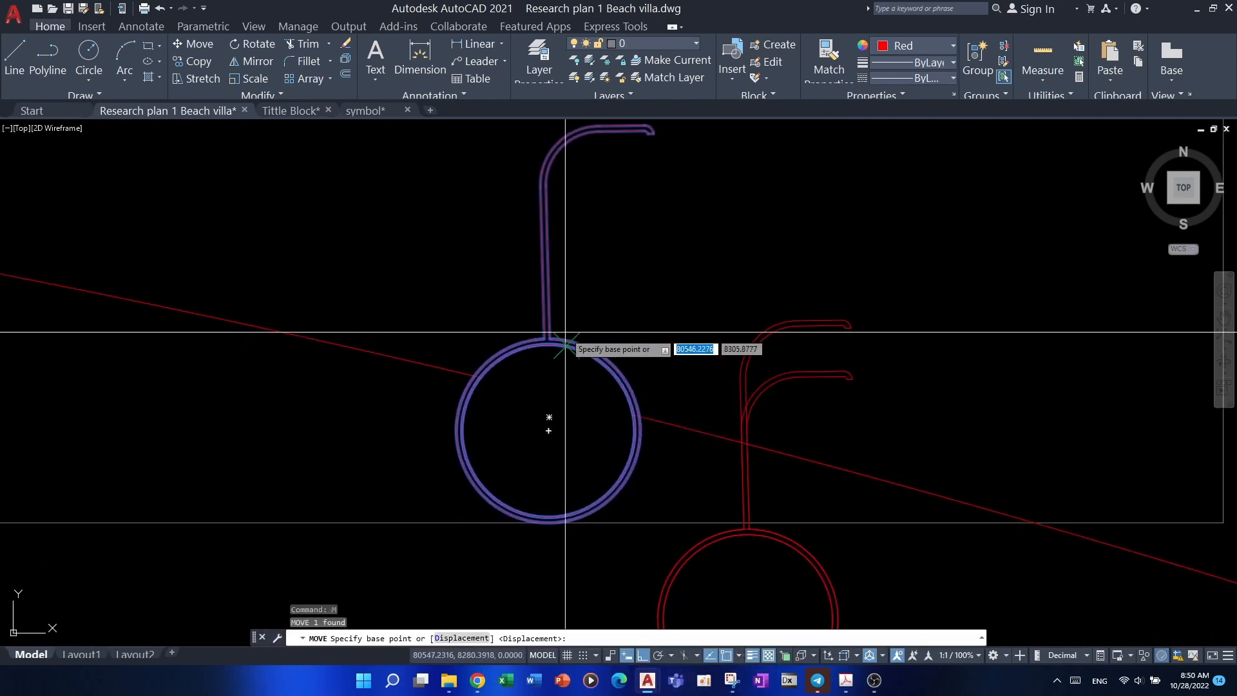
pyautogui.click(557, 336)
pyautogui.moveTo(559, 486); pyautogui.dragTo(536, 404, button='middle')
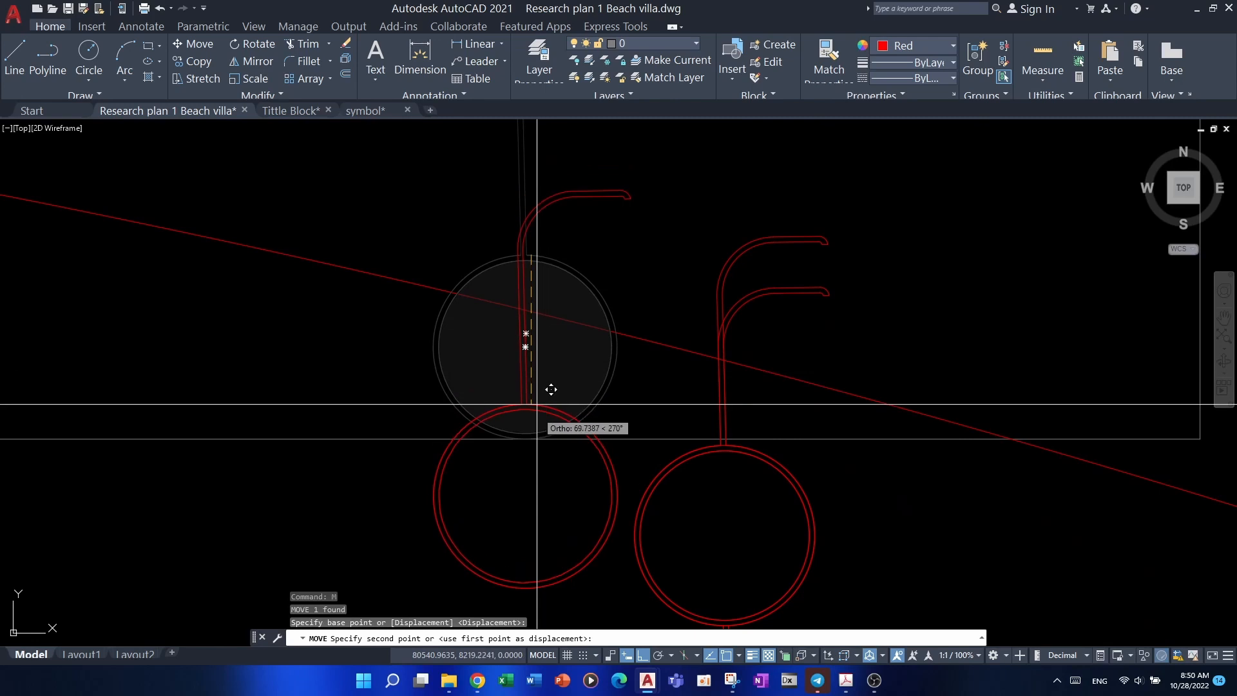
pyautogui.click(541, 441)
pyautogui.press('Escape')
pyautogui.press('Escape')
pyautogui.press('Escape')
# - Nudge the one-way switch slightly further down to line its ring up with the neighbouring 2-way switch
pyautogui.scroll(-4, 543, 444)
pyautogui.moveTo(589, 484); pyautogui.dragTo(577, 478, button='middle')
pyautogui.scroll(3, 571, 477)
pyautogui.click(454, 469)
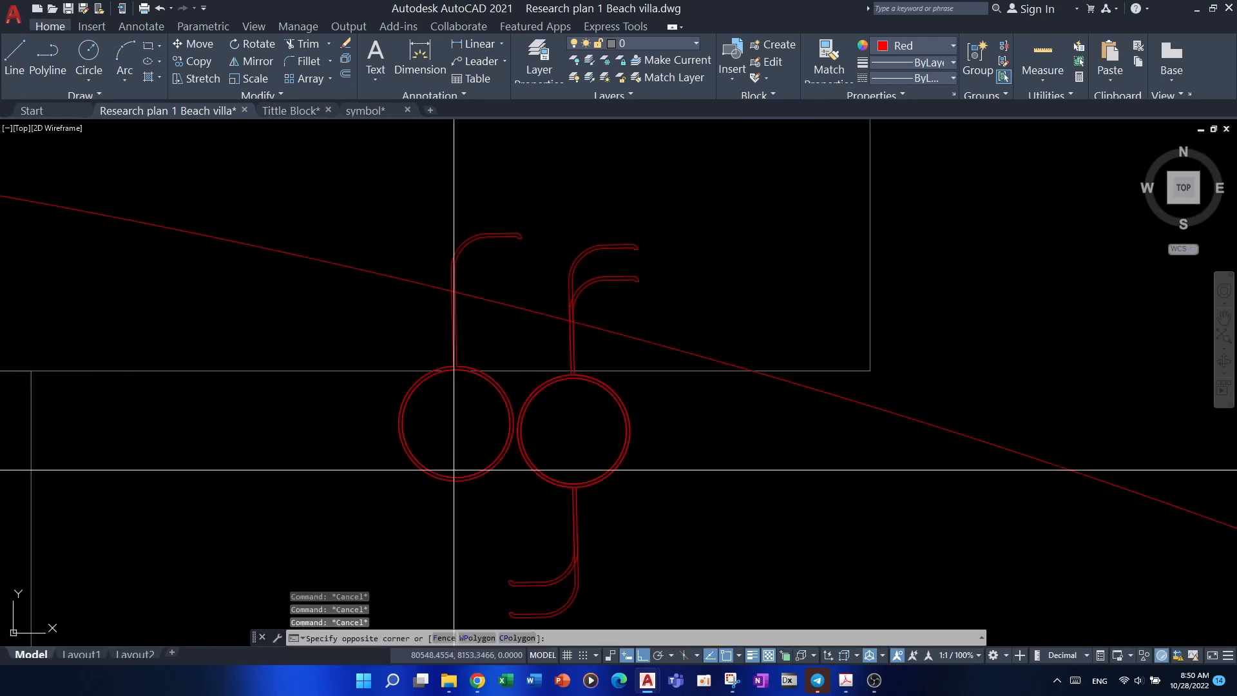
pyautogui.moveTo(457, 496)
pyautogui.mouseDown(button='middle')
pyautogui.moveTo(500, 472)
pyautogui.moveTo(471, 477)
pyautogui.mouseUp(button='middle')
pyautogui.click(474, 474)
pyautogui.scroll(3, 468, 473)
pyautogui.scroll(3, 472, 477)
pyautogui.write('m')
pyautogui.press('Return')
pyautogui.click(499, 481)
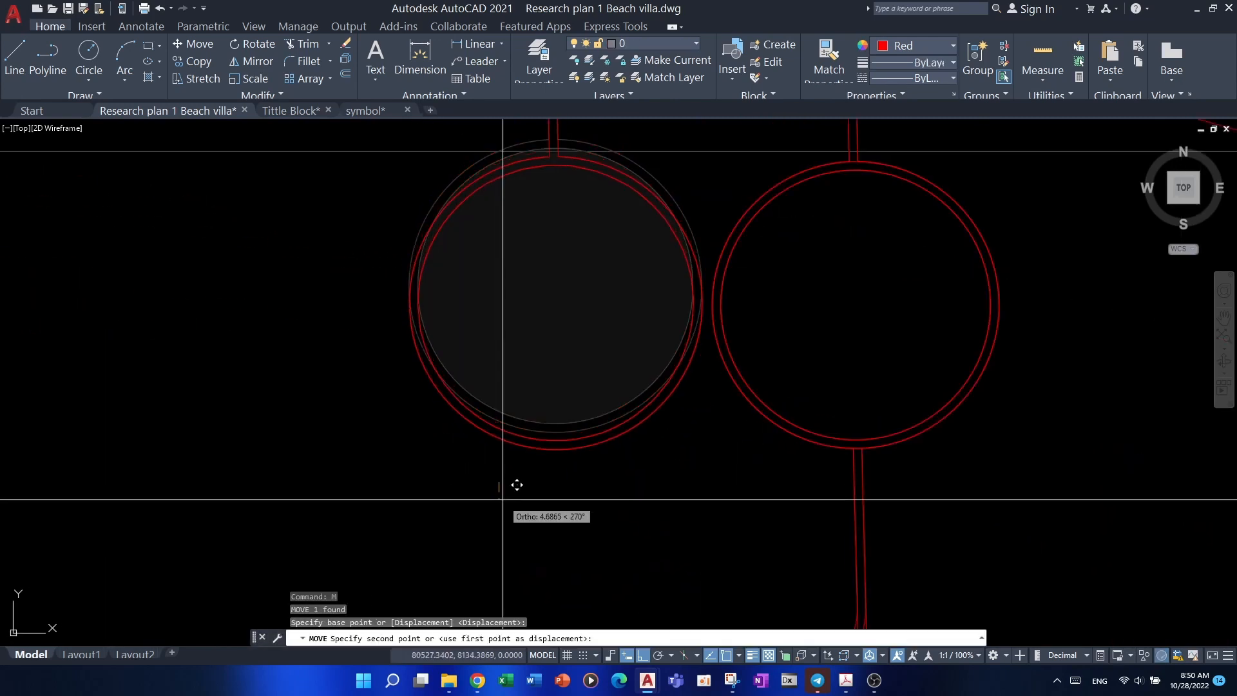
pyautogui.click(503, 497)
pyautogui.press('Escape')
pyautogui.press('Escape')
pyautogui.press('Escape')
pyautogui.scroll(-7, 554, 465)
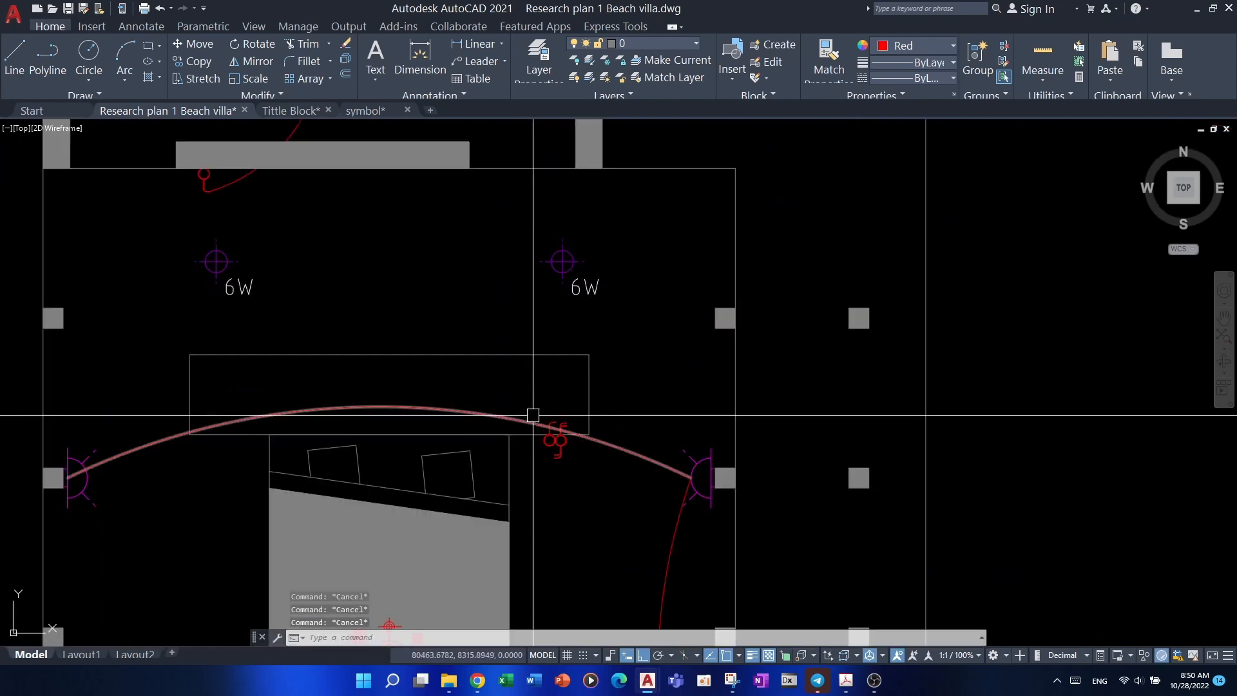
# - Draw an arc between the centres of the two 6W lights, bulging up toward the bathroom partition
pyautogui.write('ar')
pyautogui.press('Return')
pyautogui.scroll(-4, 525, 445)
pyautogui.scroll(7, 296, 440)
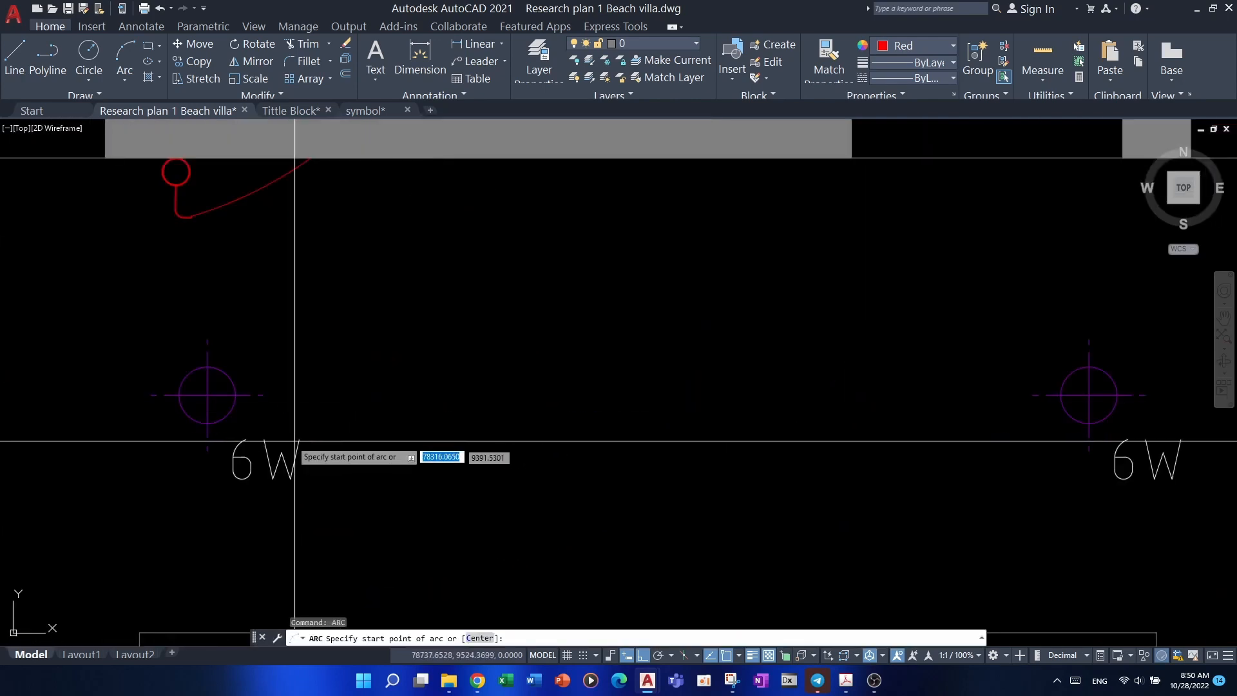
pyautogui.click(207, 394)
pyautogui.moveTo(533, 350); pyautogui.dragTo(489, 368, button='middle')
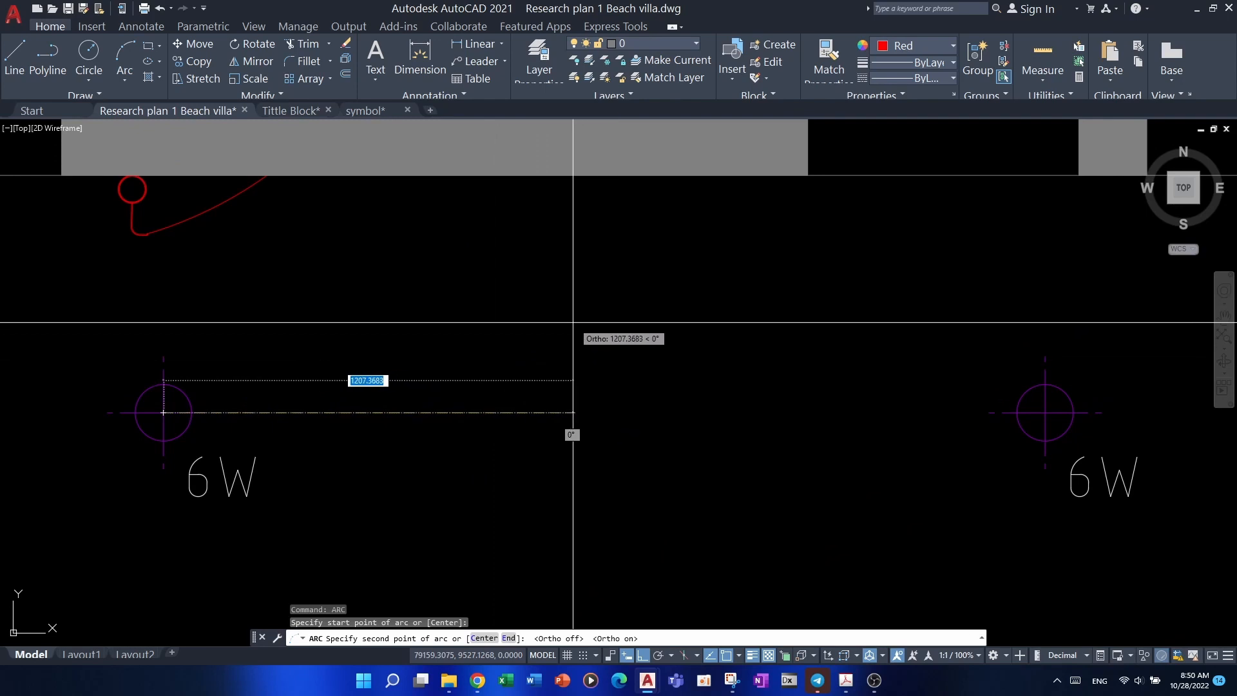
pyautogui.click(593, 281)
pyautogui.scroll(2, 928, 395)
pyautogui.moveTo(929, 395); pyautogui.dragTo(842, 378, button='middle')
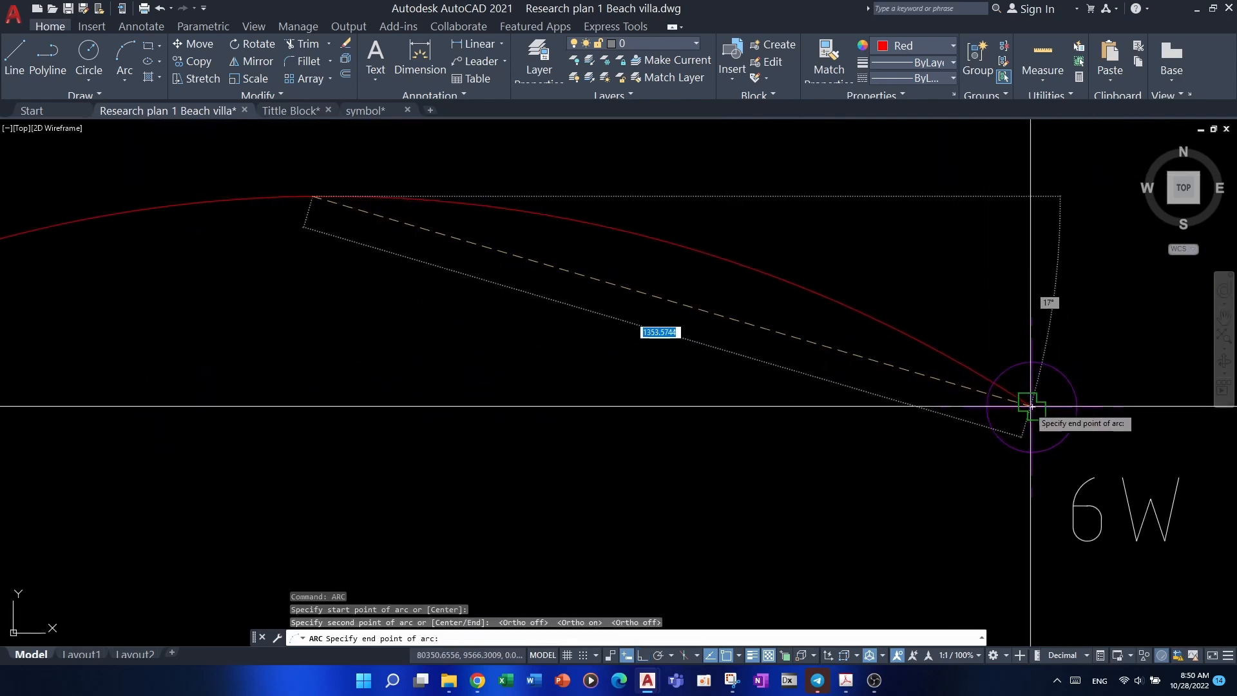
pyautogui.click(1032, 408)
pyautogui.moveTo(933, 399); pyautogui.dragTo(809, 358, button='middle')
pyautogui.scroll(-2, 809, 358)
# - Draw an arc from the right 6W light's centre down to the lever end of the one-way switch, bulging left
pyautogui.press('space')
pyautogui.click(868, 362)
pyautogui.scroll(-2, 880, 465)
pyautogui.moveTo(888, 475); pyautogui.dragTo(838, 327, button='middle')
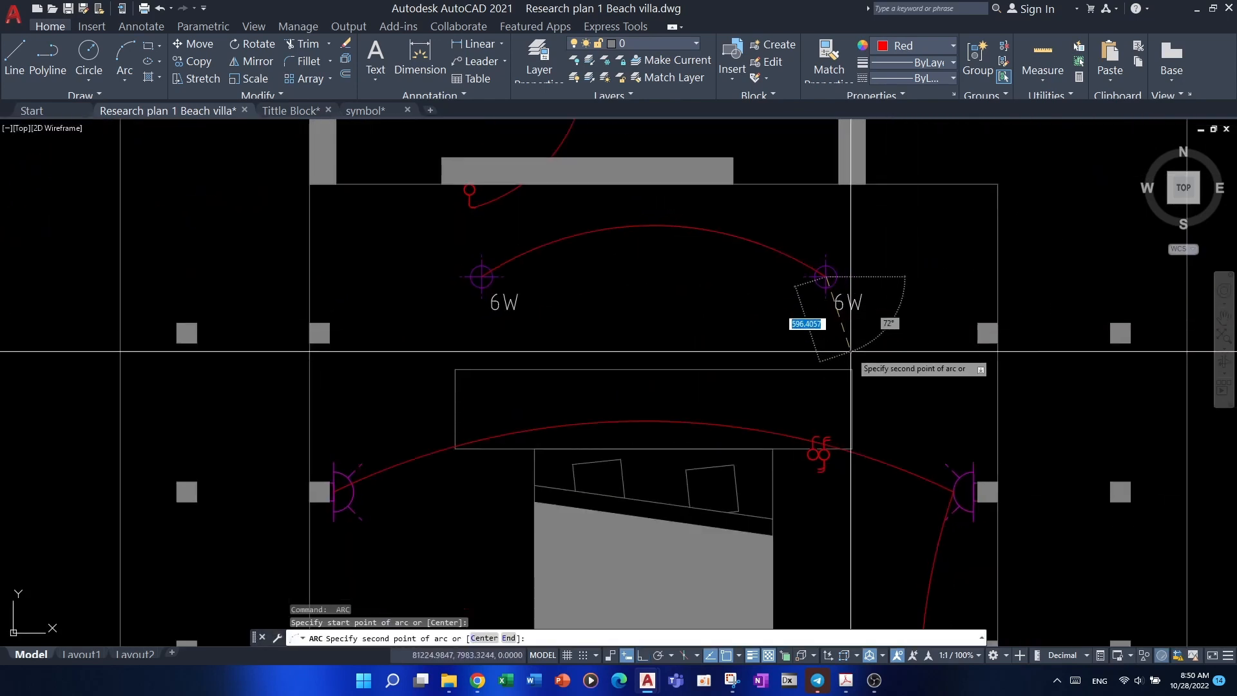
pyautogui.scroll(2, 837, 352)
pyautogui.click(732, 344)
pyautogui.scroll(2, 772, 528)
pyautogui.moveTo(772, 528); pyautogui.dragTo(792, 428, button='middle')
pyautogui.scroll(1, 793, 515)
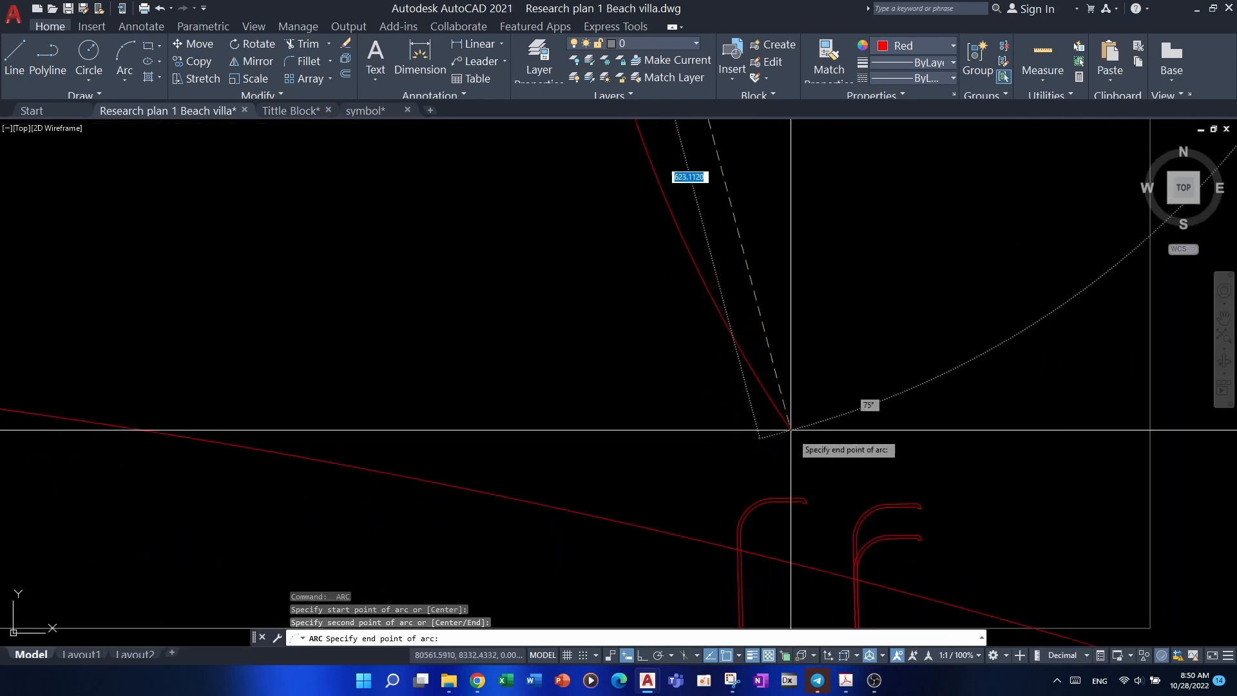
pyautogui.click(803, 501)
pyautogui.press('Escape')
pyautogui.scroll(-3, 791, 416)
pyautogui.scroll(3, 748, 334)
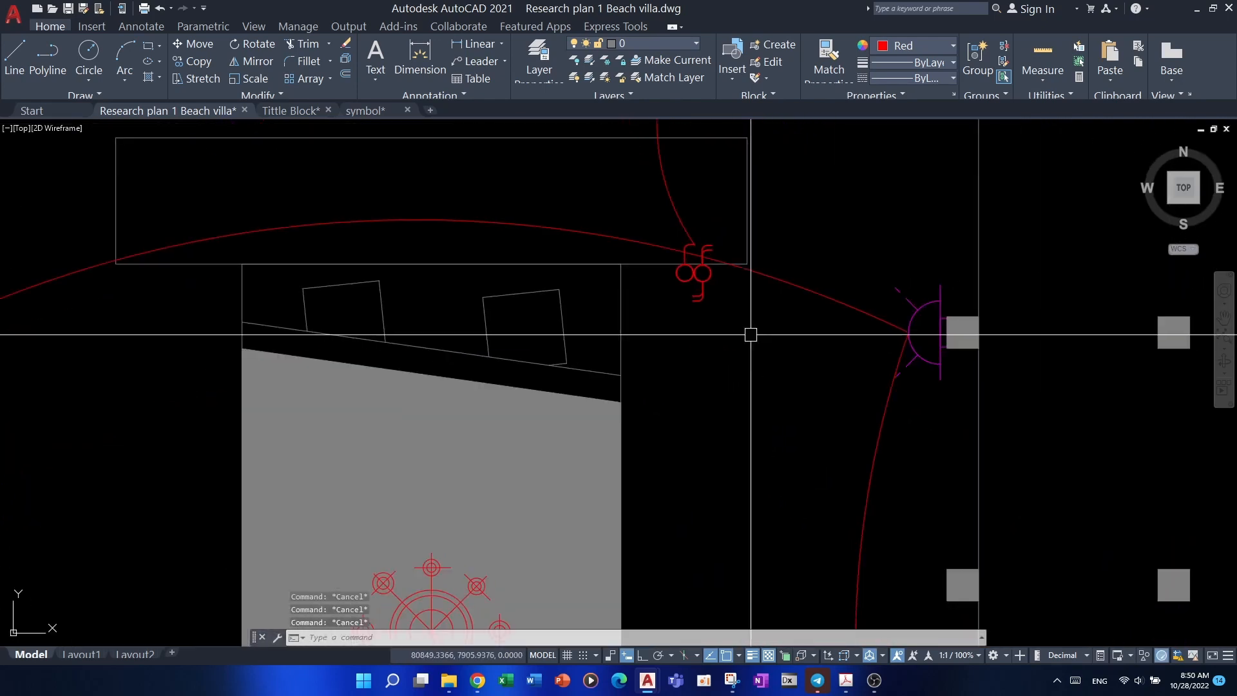
pyautogui.write('pl')
pyautogui.press('Return')
pyautogui.scroll(2, 676, 313)
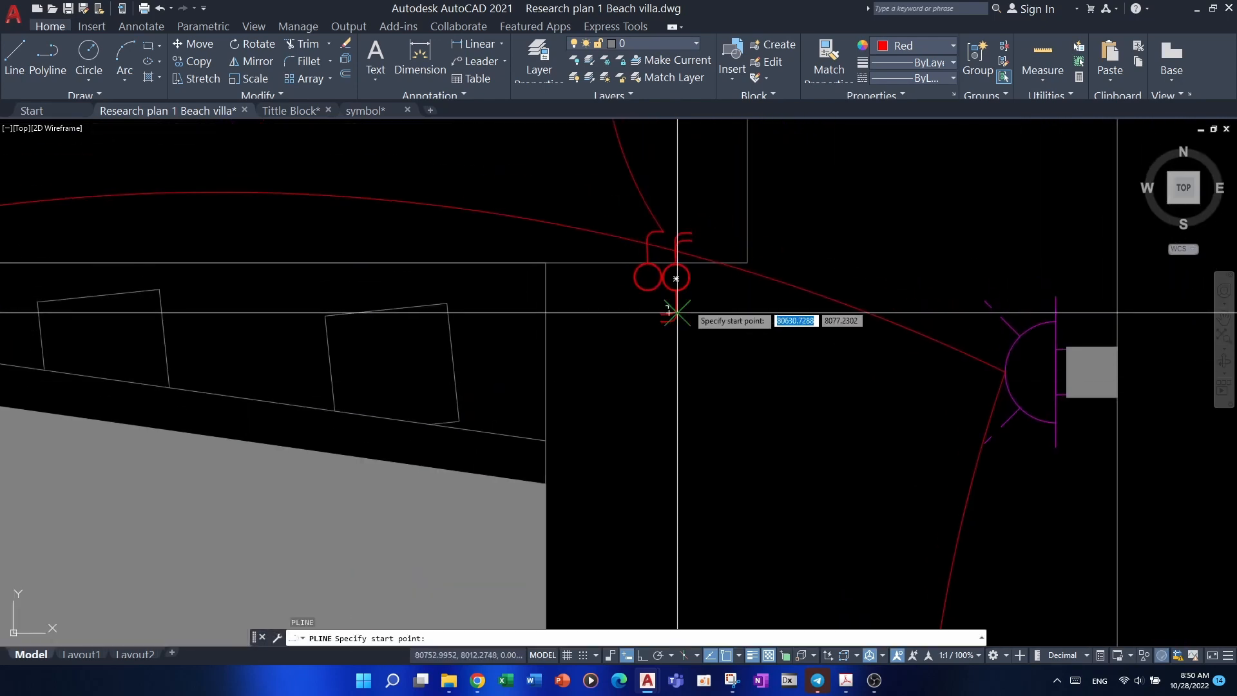
pyautogui.click(676, 278)
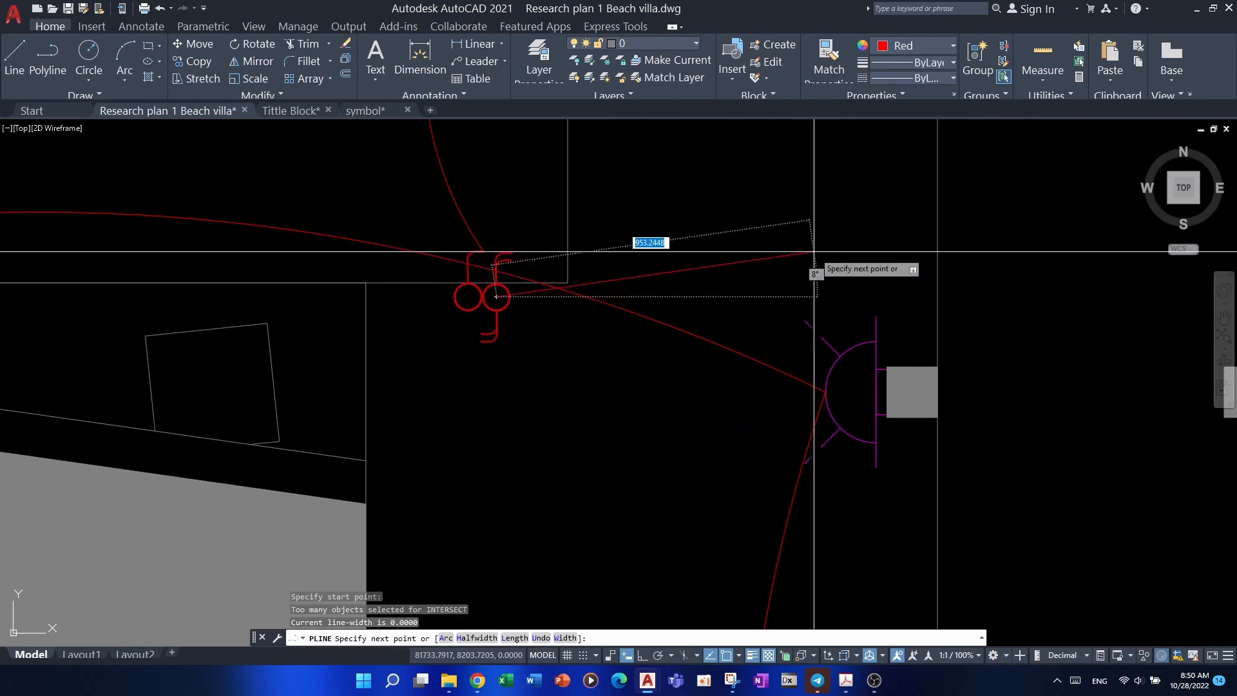
pyautogui.press('F8')
pyautogui.press('F8')
pyautogui.scroll(-7, 745, 265)
pyautogui.moveTo(740, 268); pyautogui.dragTo(741, 258, button='middle')
pyautogui.scroll(4, 698, 390)
pyautogui.press('Escape')
pyautogui.press('Escape')
pyautogui.press('Escape')
pyautogui.scroll(-8, 683, 411)
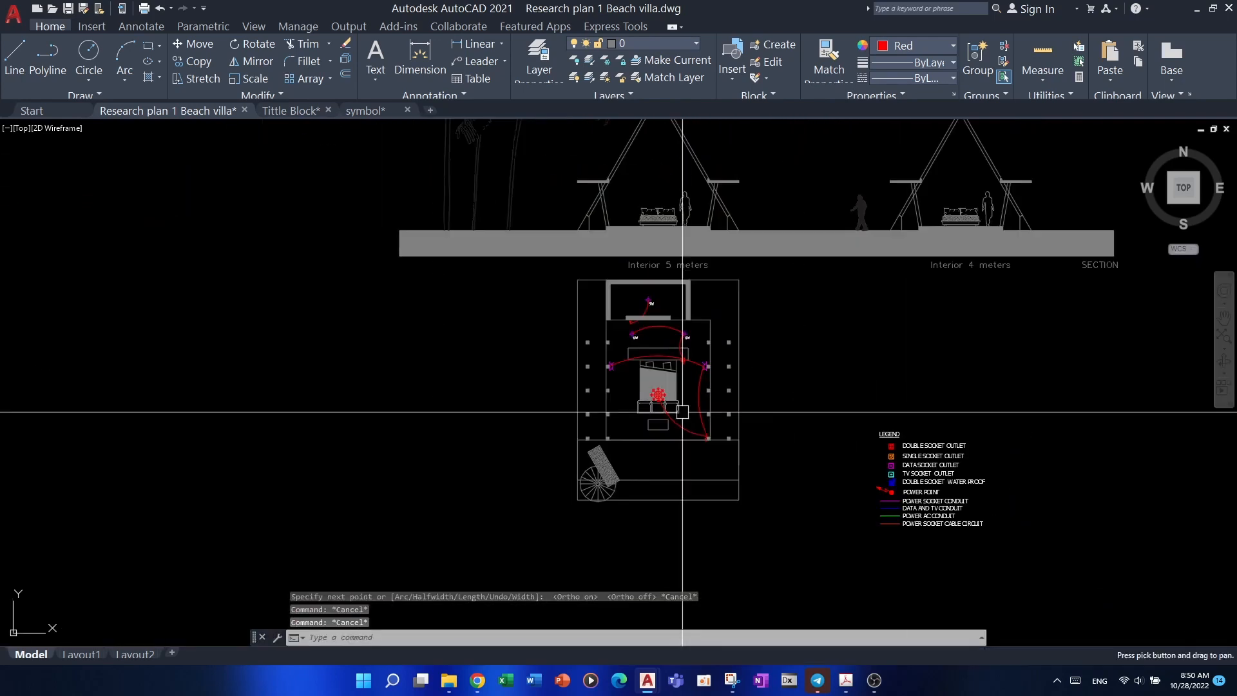
# - Stretch the midpoint of the arc between the two wall lights down over the bed so that it bulges downward
pyautogui.scroll(8, 683, 412)
pyautogui.scroll(-9, 705, 335)
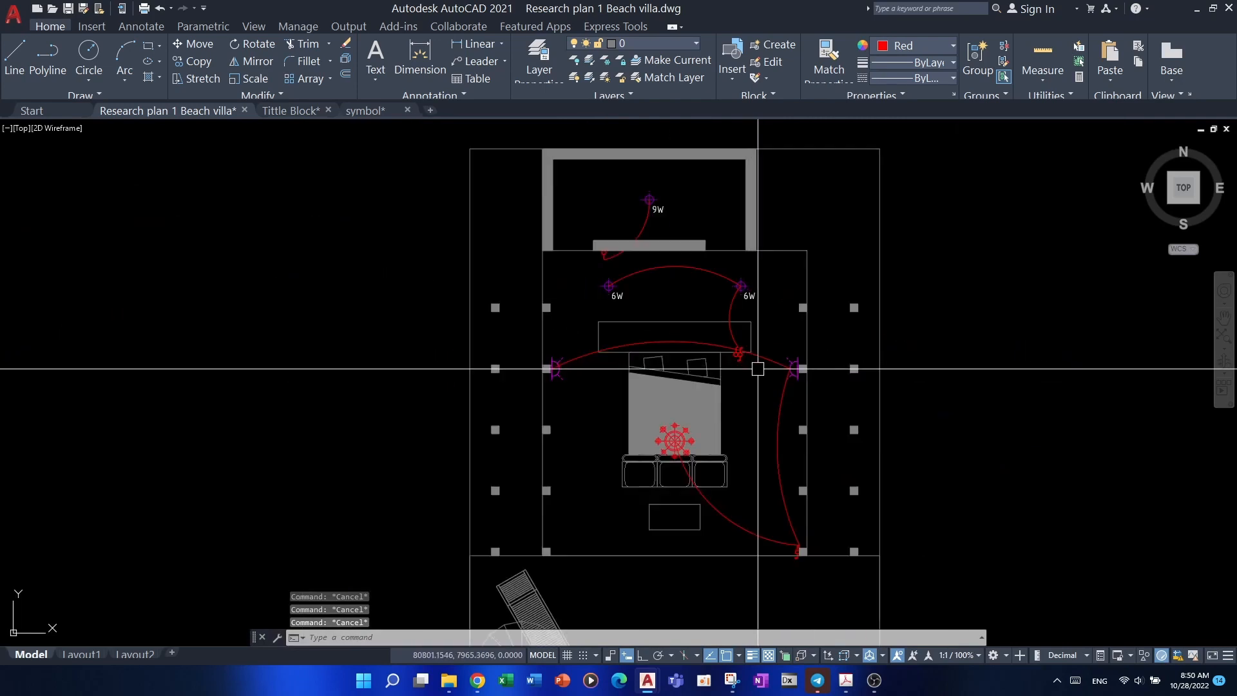
pyautogui.scroll(2, 753, 361)
pyautogui.click(620, 325)
pyautogui.scroll(3, 619, 383)
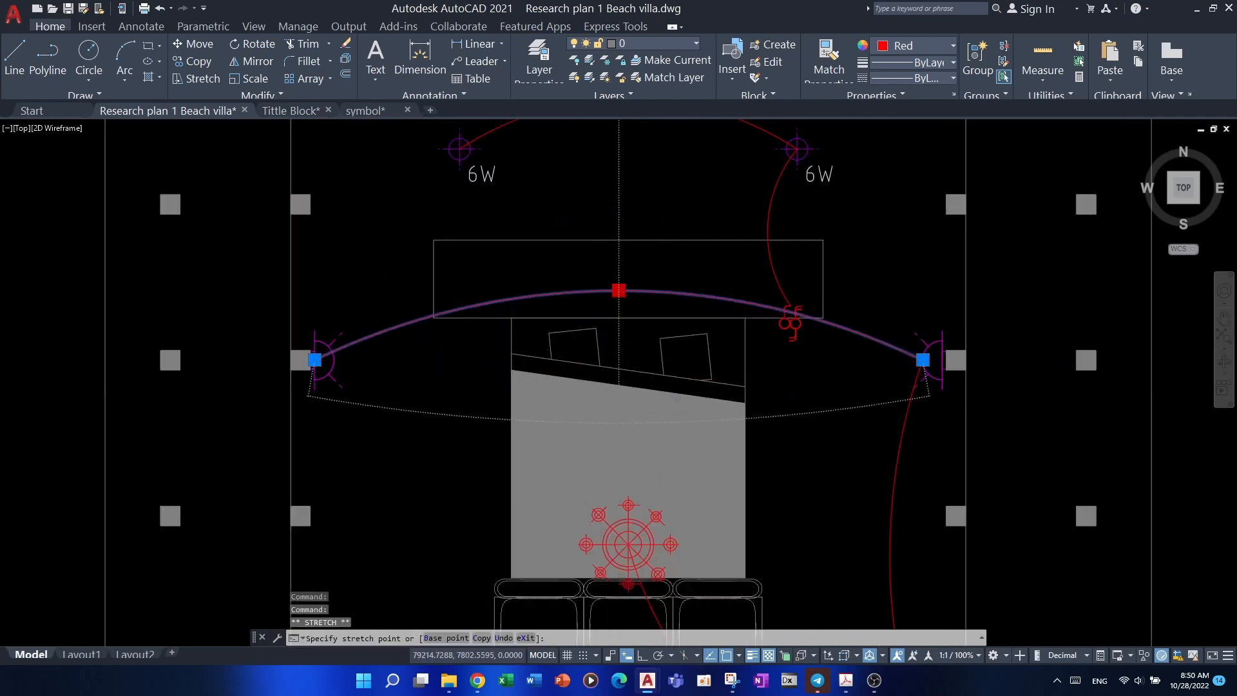
pyautogui.click(630, 465)
pyautogui.press('Escape')
pyautogui.scroll(-3, 664, 495)
pyautogui.scroll(-6, 814, 483)
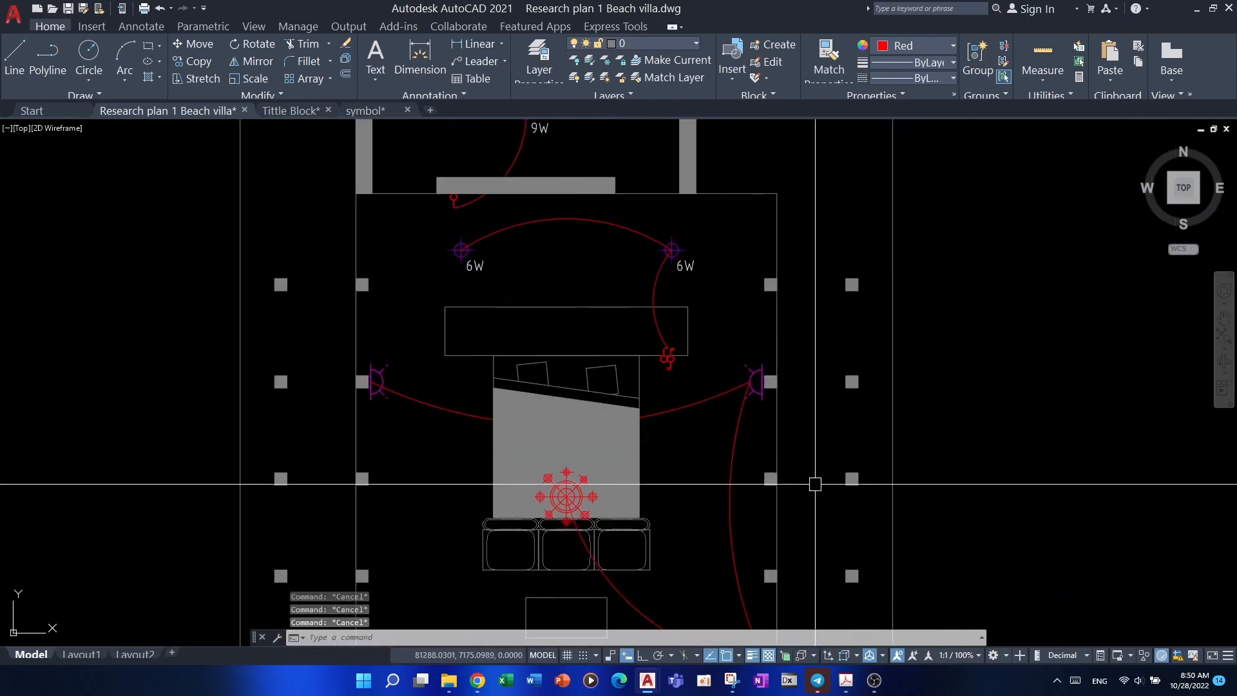
# - Examine the wiring around the bed and lounge and the space between the villa plan and the socket legend
pyautogui.scroll(7, 740, 406)
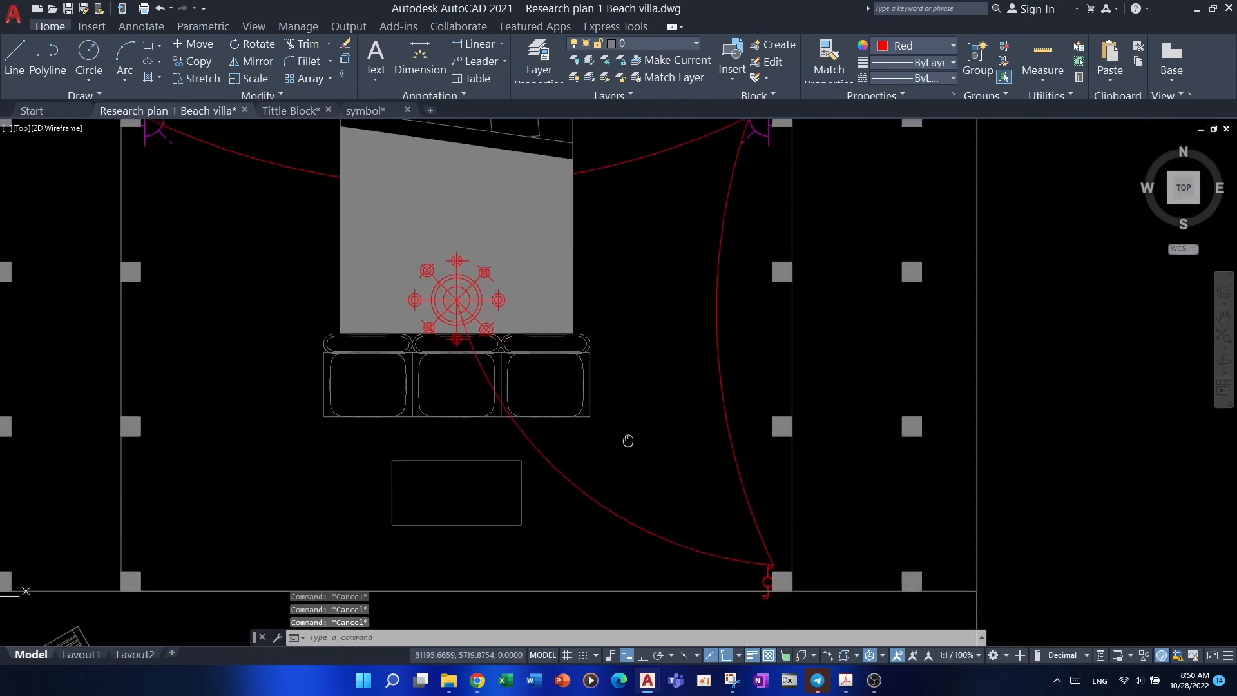
pyautogui.scroll(2, 690, 434)
pyautogui.scroll(-5, 685, 408)
pyautogui.scroll(2, 649, 346)
pyautogui.moveTo(649, 346); pyautogui.dragTo(662, 381, button='middle')
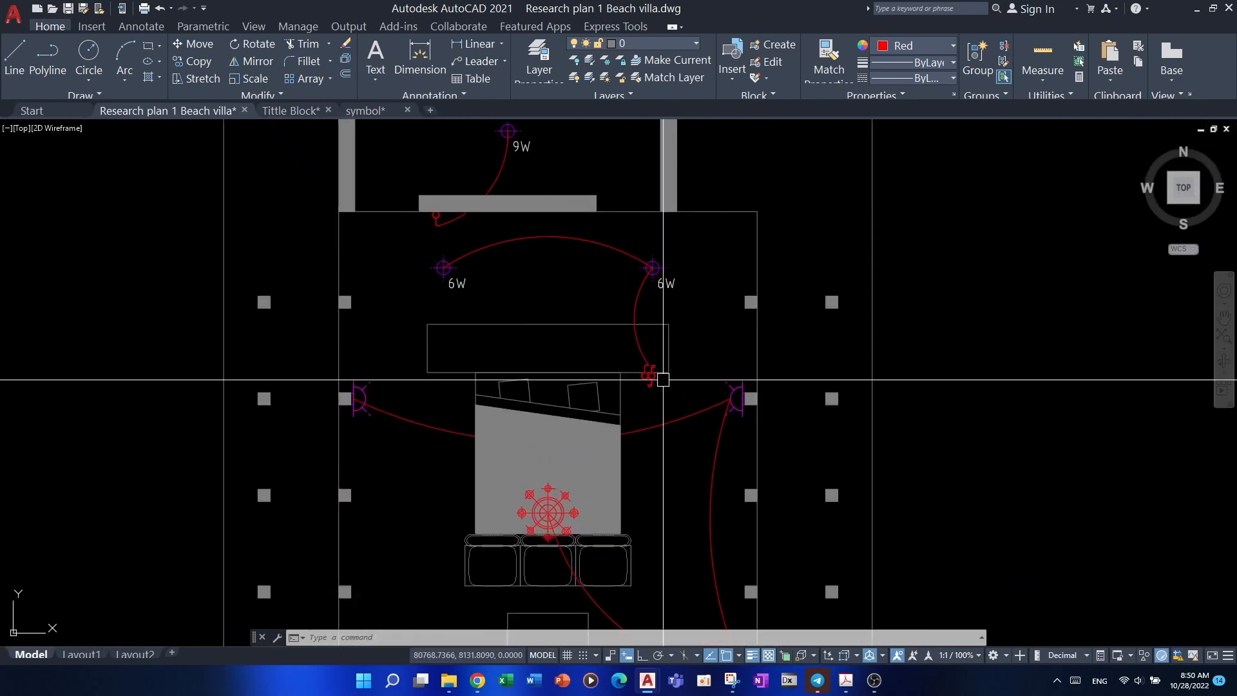
pyautogui.scroll(-6, 760, 400)
pyautogui.moveTo(669, 337); pyautogui.dragTo(395, 147, button='middle')
pyautogui.scroll(3, 574, 245)
pyautogui.press('Escape')
pyautogui.press('Escape')
pyautogui.press('Escape')
pyautogui.moveTo(569, 245); pyautogui.dragTo(738, 297, button='middle')
pyautogui.moveTo(688, 329); pyautogui.dragTo(589, 287, button='middle')
# - Move the whole socket legend from beside the villa plan to the empty space below it
pyautogui.click(645, 213)
pyautogui.click(886, 481)
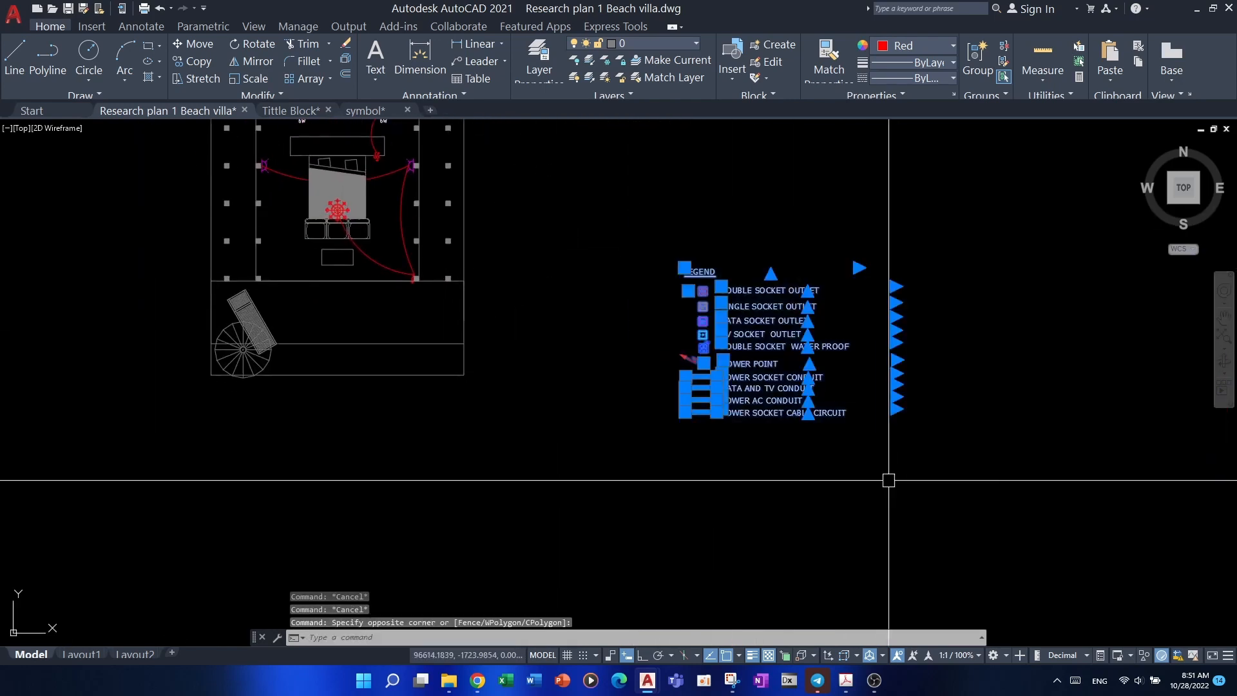
pyautogui.moveTo(887, 481); pyautogui.dragTo(752, 358, button='middle')
pyautogui.scroll(-2, 753, 359)
pyautogui.write('m')
pyautogui.press('space')
pyautogui.click(784, 290)
pyautogui.moveTo(715, 509); pyautogui.dragTo(693, 371, button='middle')
pyautogui.click(610, 424)
pyautogui.press('Escape')
pyautogui.press('Escape')
pyautogui.scroll(-4, 654, 400)
# - Move the large symbol legend table down, clear of the two villa plans
pyautogui.click(723, 224)
pyautogui.click(1042, 434)
pyautogui.press('space')
pyautogui.click(1031, 415)
pyautogui.click(1063, 547)
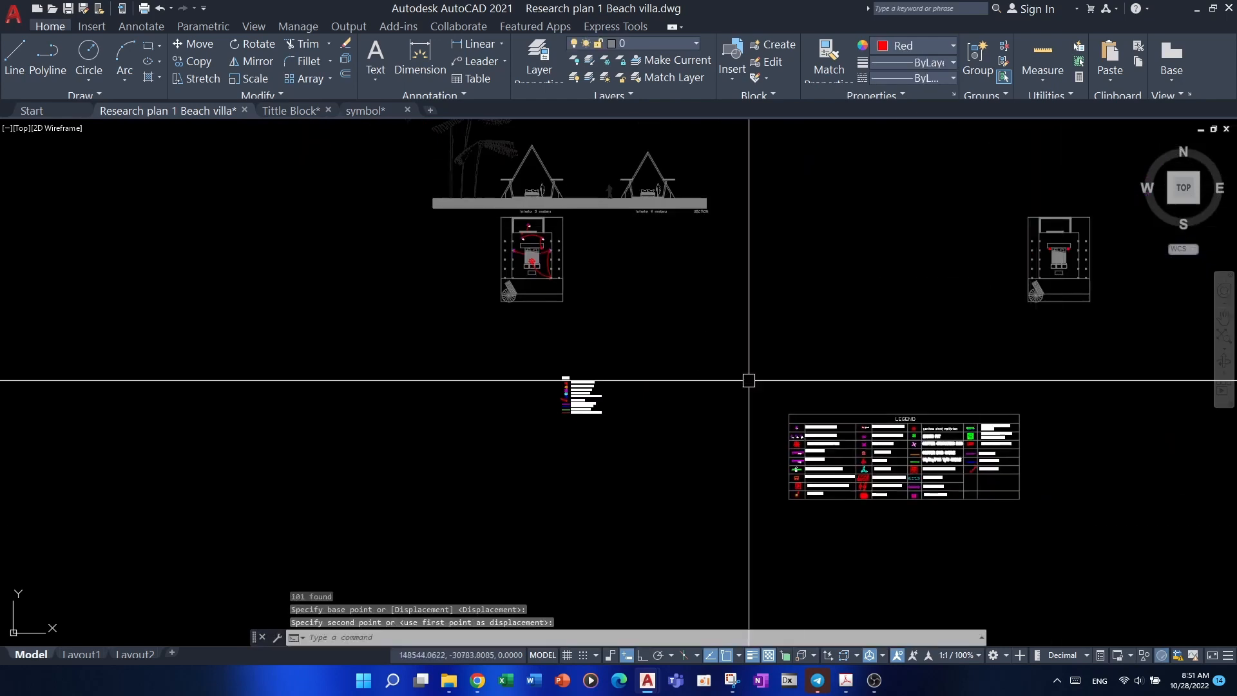
# - Select all the red wiring arcs similar to the selected one and assign them the DASH linetype
pyautogui.rightClick(388, 430)
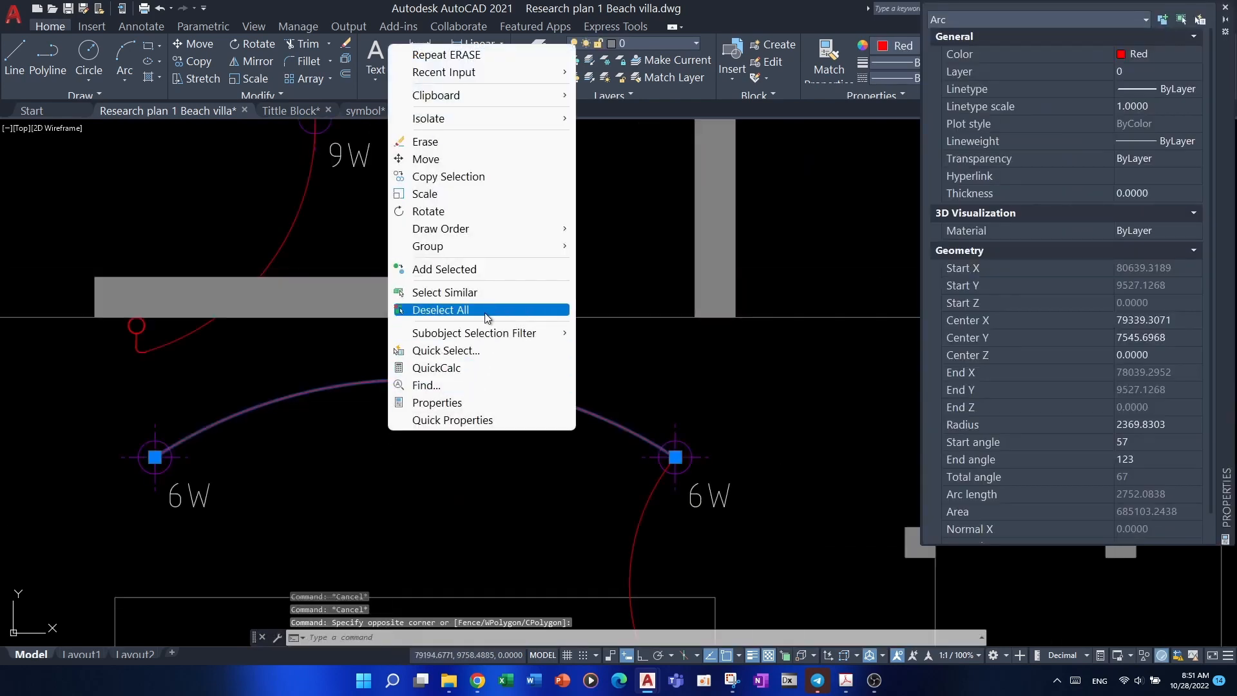
pyautogui.click(491, 293)
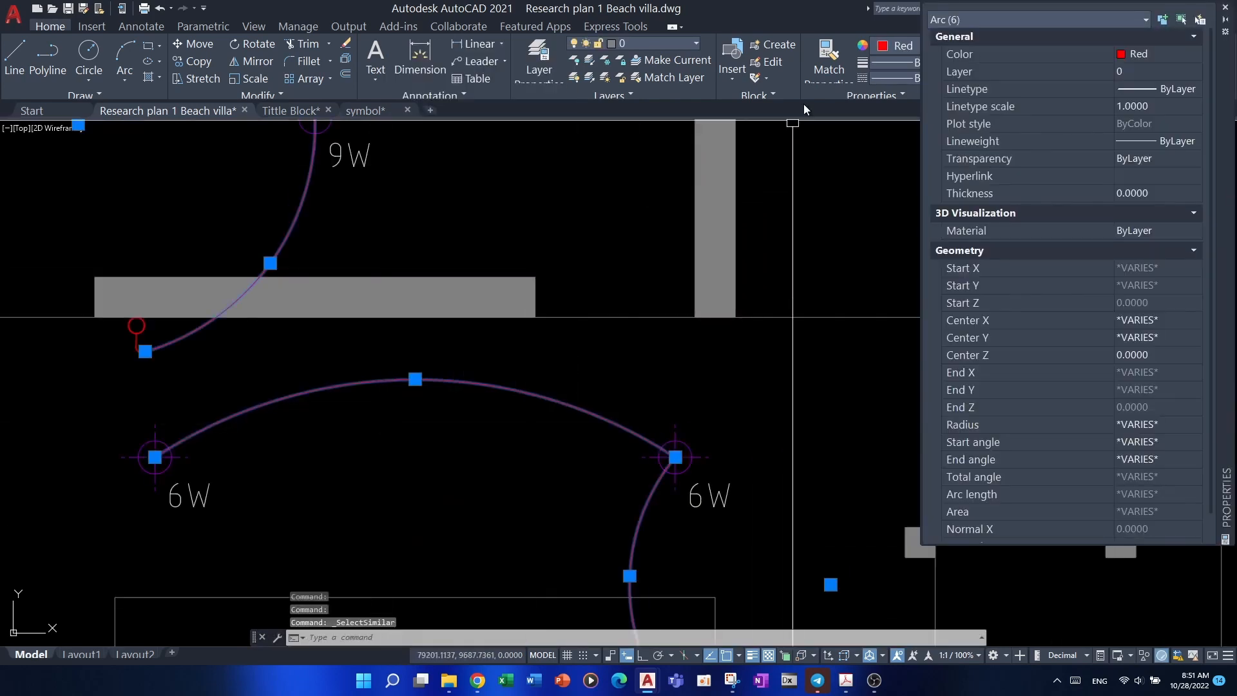
pyautogui.click(1224, 9)
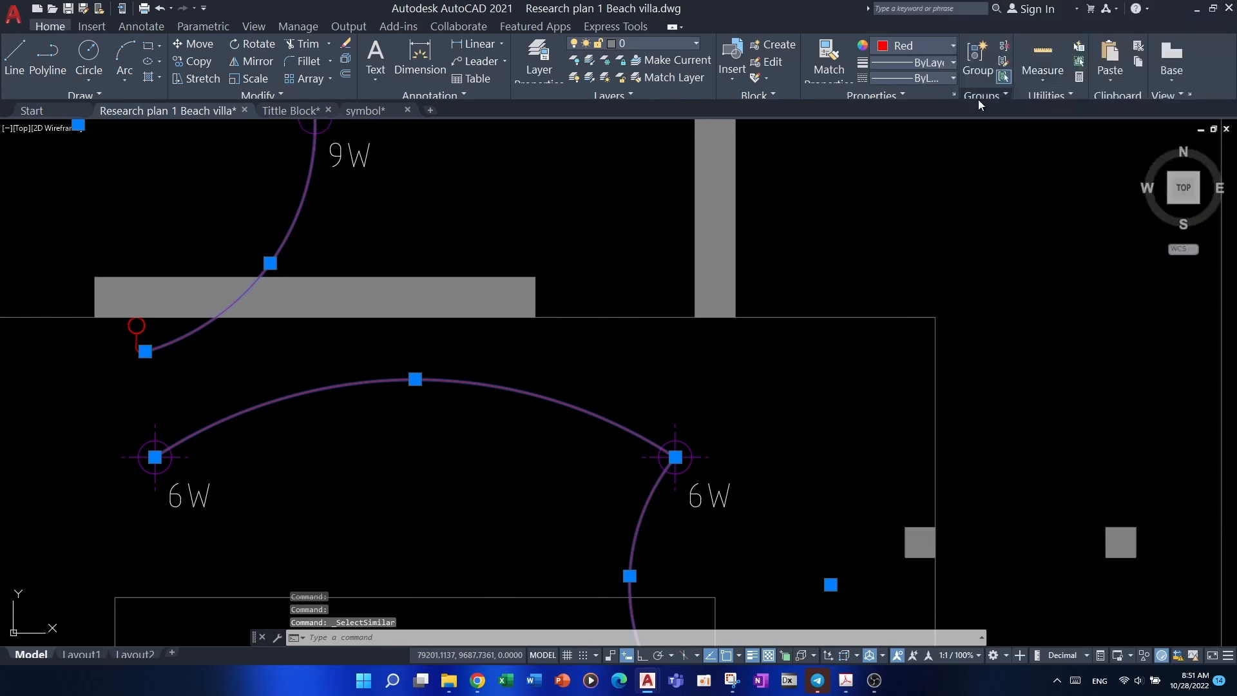
pyautogui.click(938, 78)
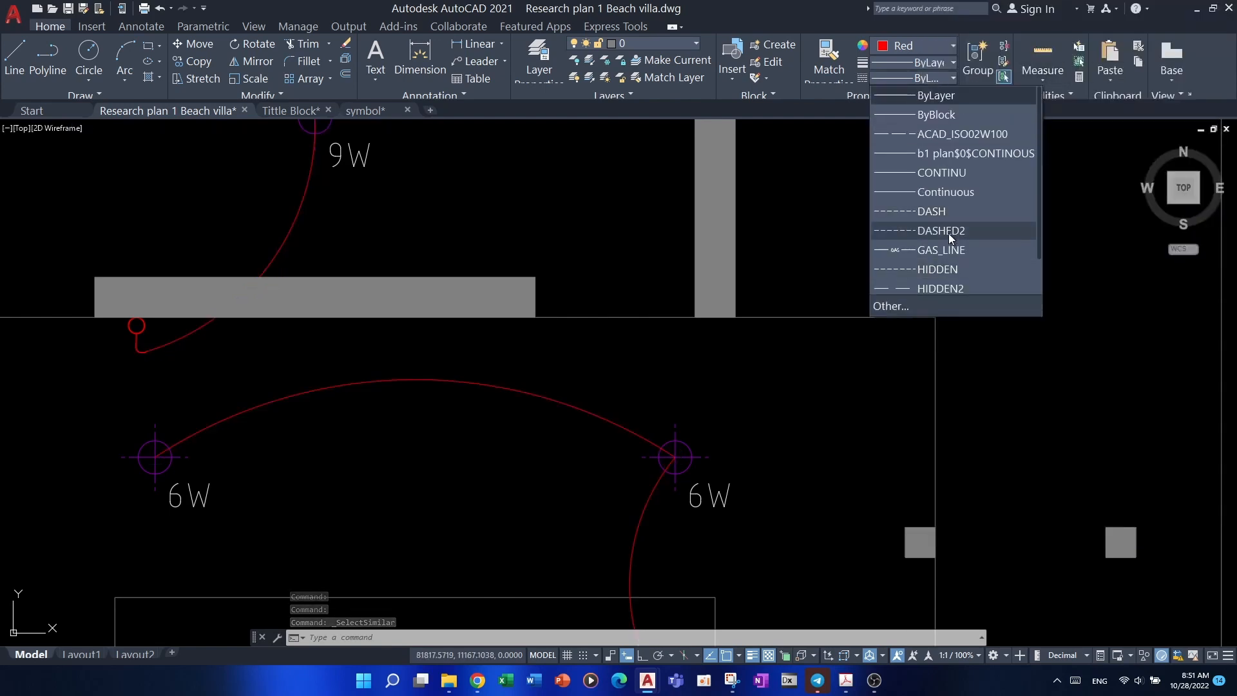
pyautogui.click(947, 212)
pyautogui.click(920, 100)
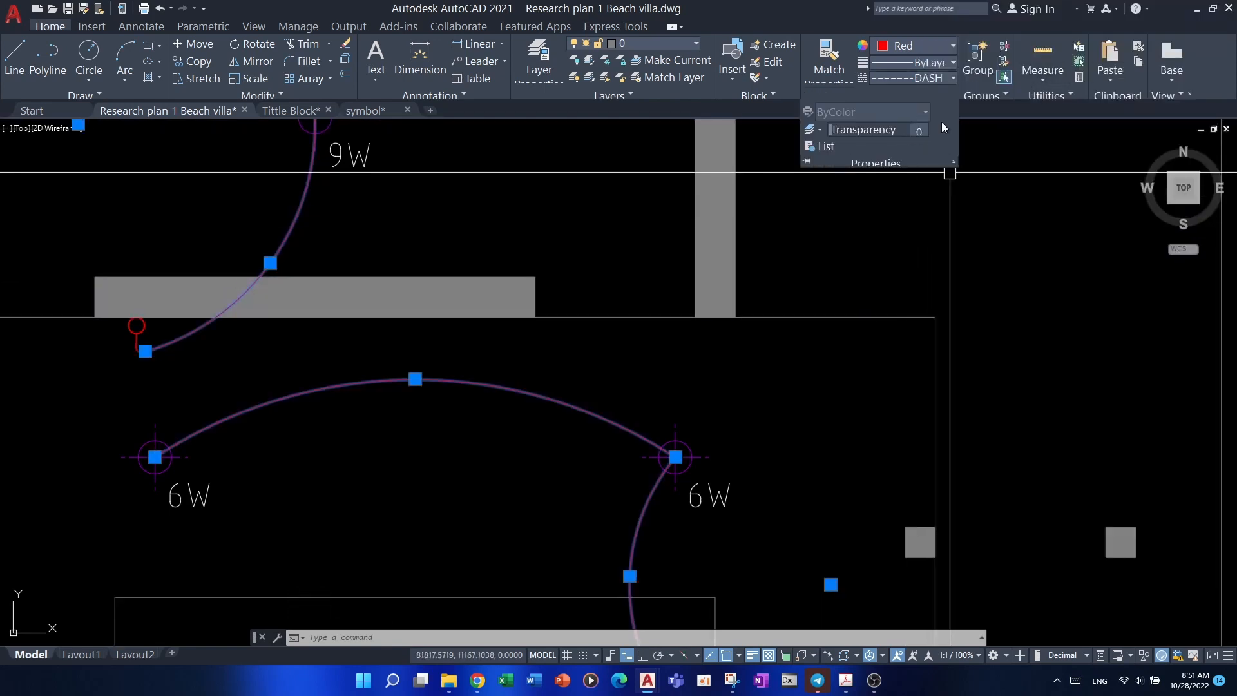
# - Set the drawing's global linetype scale factor to 100
pyautogui.click(933, 77)
pyautogui.click(969, 307)
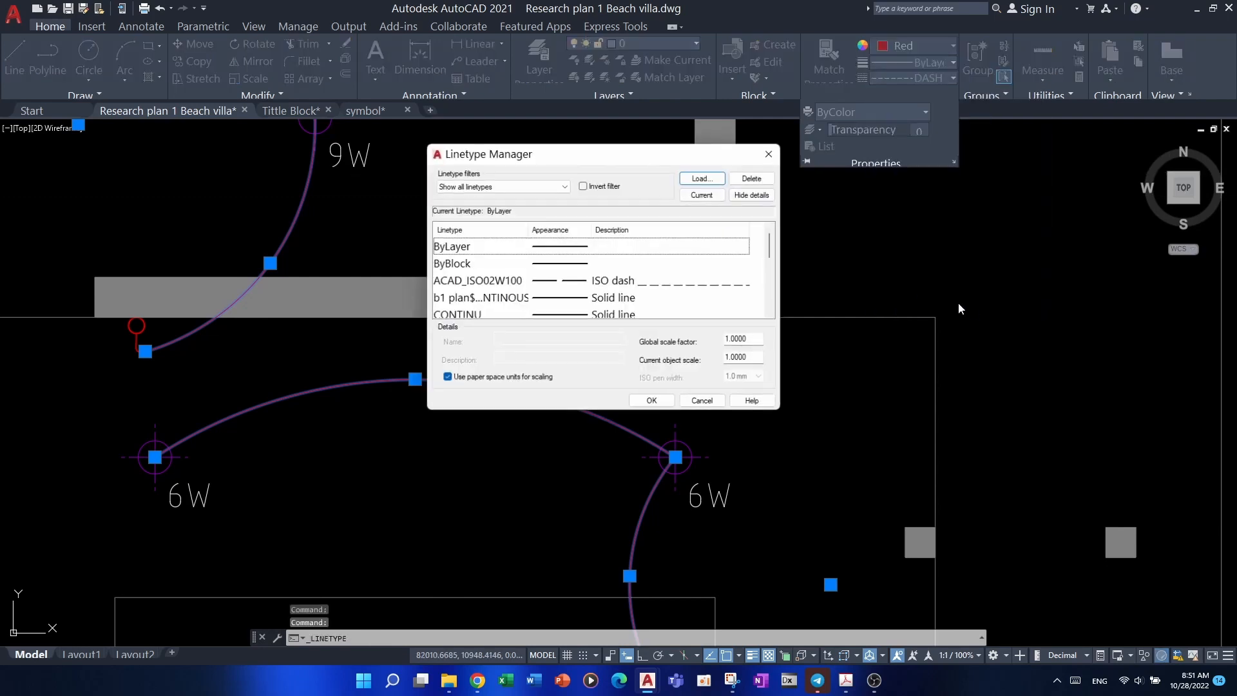
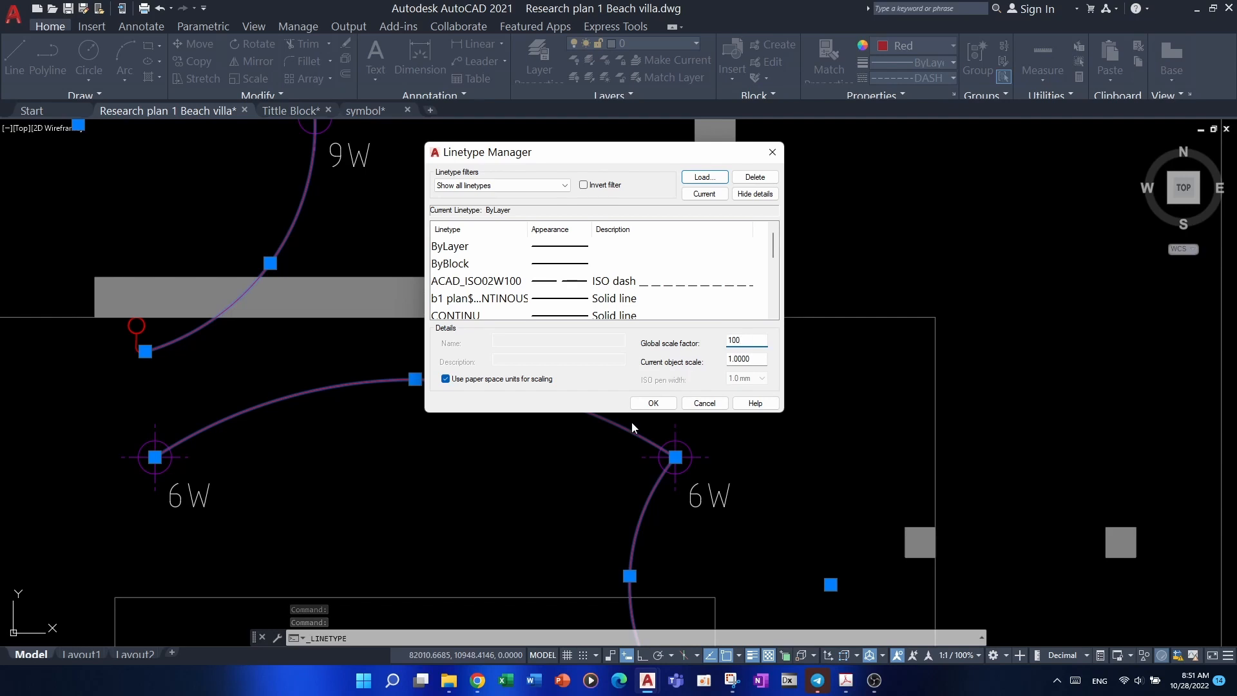
pyautogui.click(653, 403)
pyautogui.scroll(-3, 598, 412)
pyautogui.scroll(3, 613, 353)
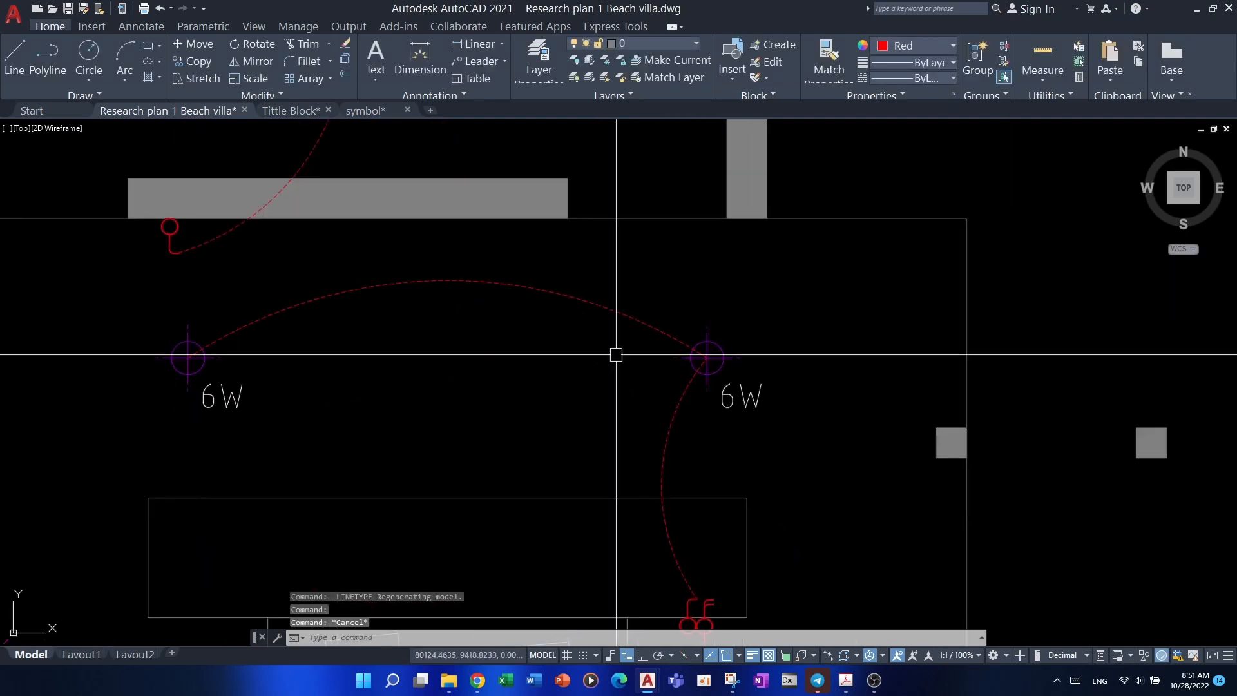
pyautogui.click(591, 334)
pyautogui.rightClick(591, 334)
pyautogui.press('Escape')
pyautogui.press('Escape')
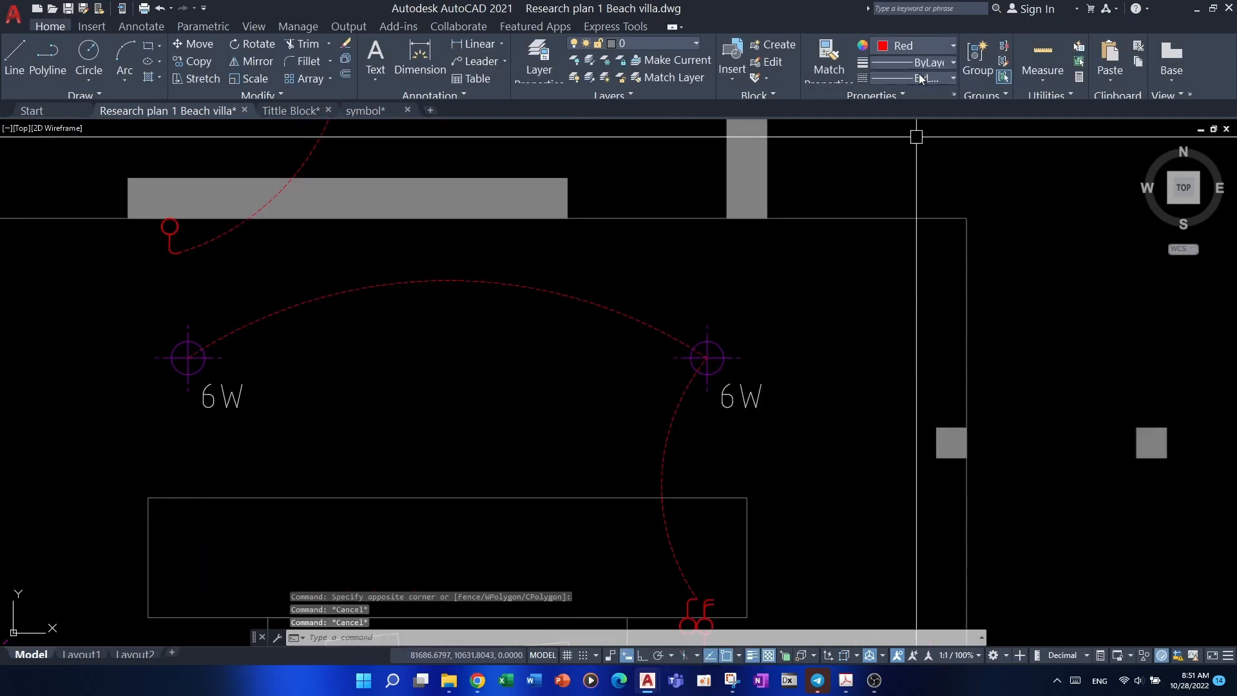
# - Set the drawing's global linetype scale factor to 200
pyautogui.click(919, 74)
pyautogui.scroll(-1, 947, 250)
pyautogui.click(953, 308)
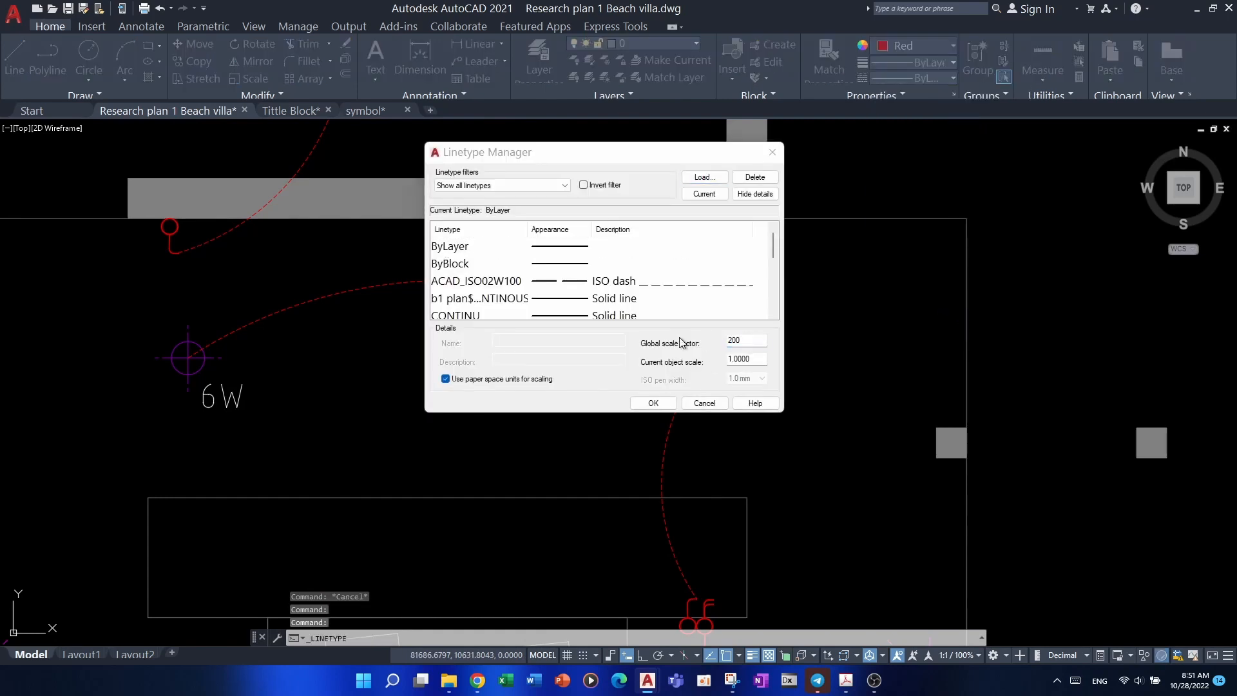
pyautogui.click(652, 402)
pyautogui.scroll(-3, 655, 406)
pyautogui.scroll(2, 543, 391)
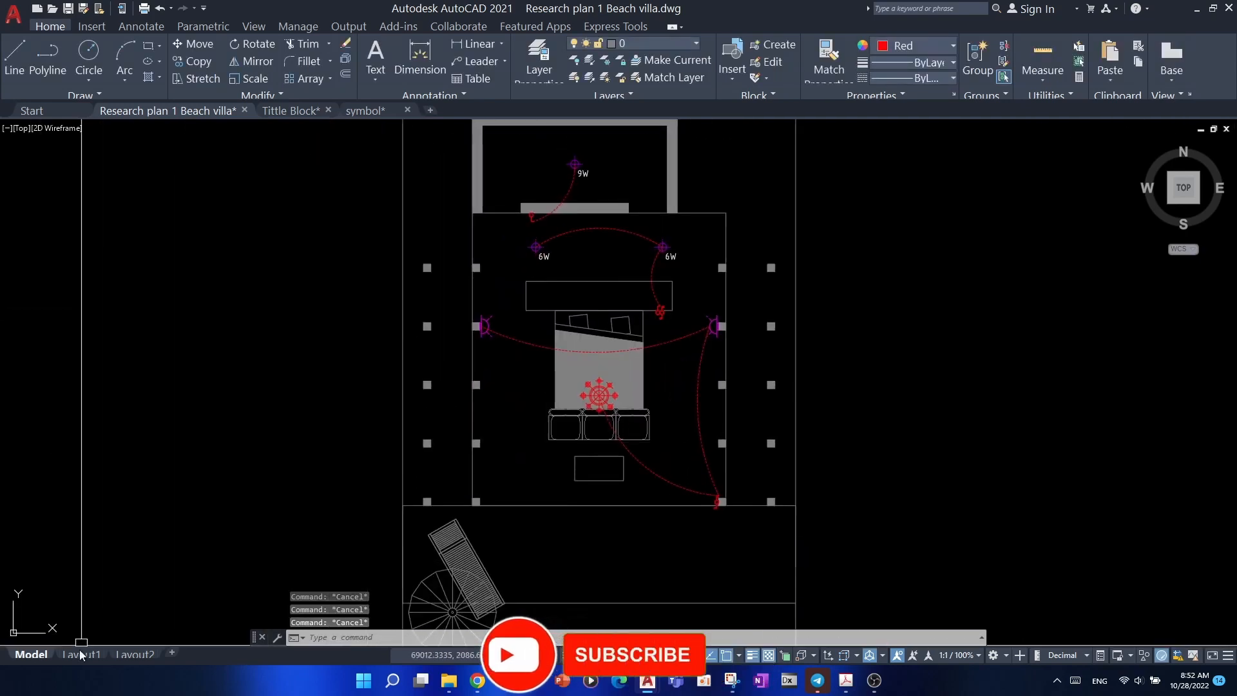
pyautogui.scroll(4, 670, 361)
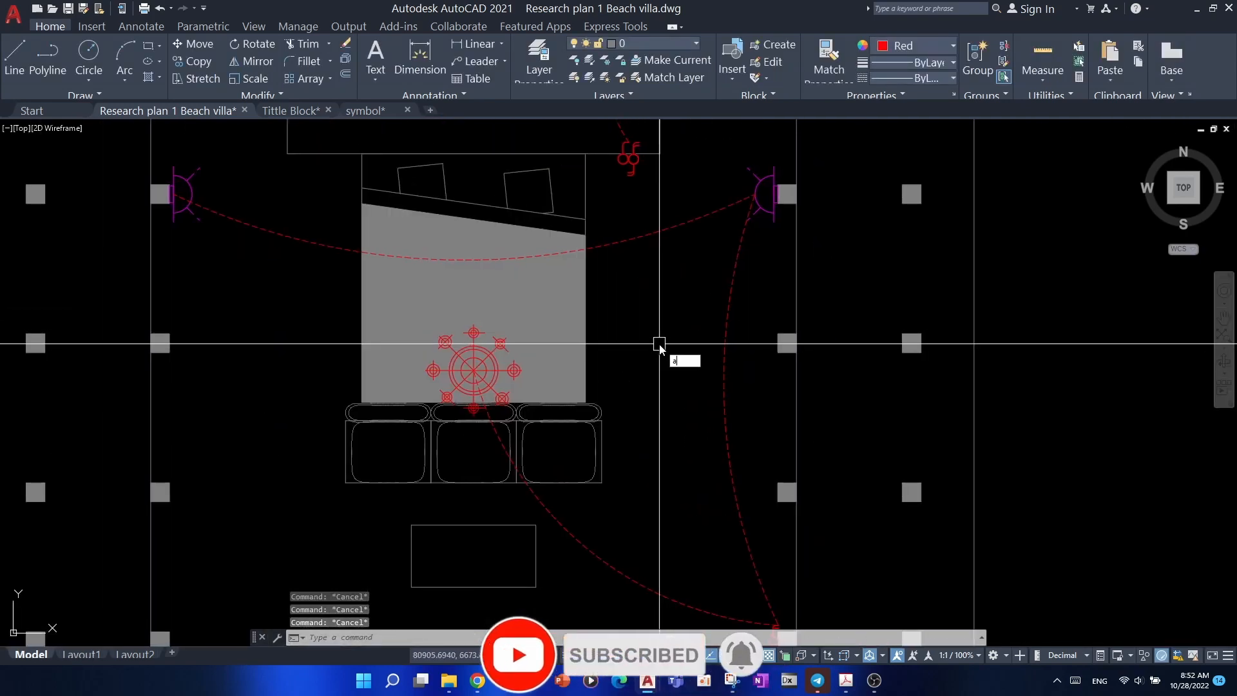
pyautogui.press('space')
pyautogui.scroll(-2, 664, 342)
pyautogui.scroll(4, 668, 271)
pyautogui.press('Escape')
pyautogui.press('Escape')
pyautogui.press('Escape')
pyautogui.scroll(-2, 534, 330)
# - Try to draw a horizontal polyline from the switch group beside the headboard towards the wall light on the east wall
pyautogui.write('p')
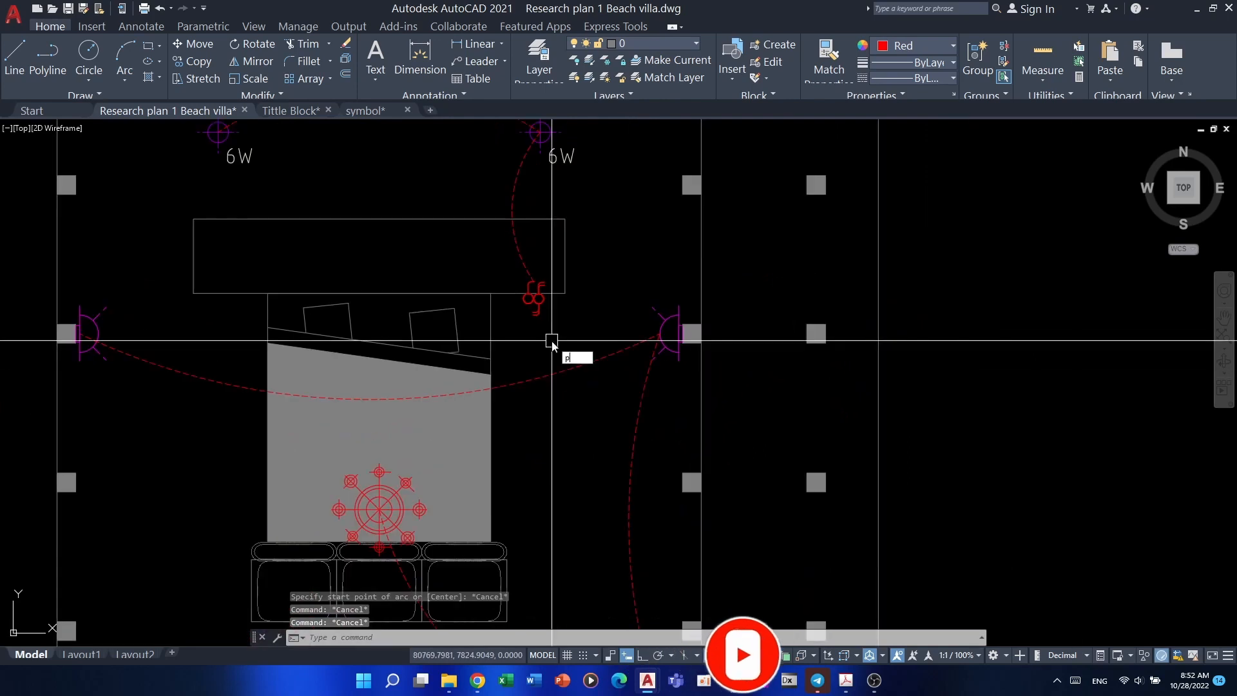
pyautogui.press('space')
pyautogui.scroll(4, 548, 351)
pyautogui.moveTo(543, 365); pyautogui.dragTo(373, 297, button='middle')
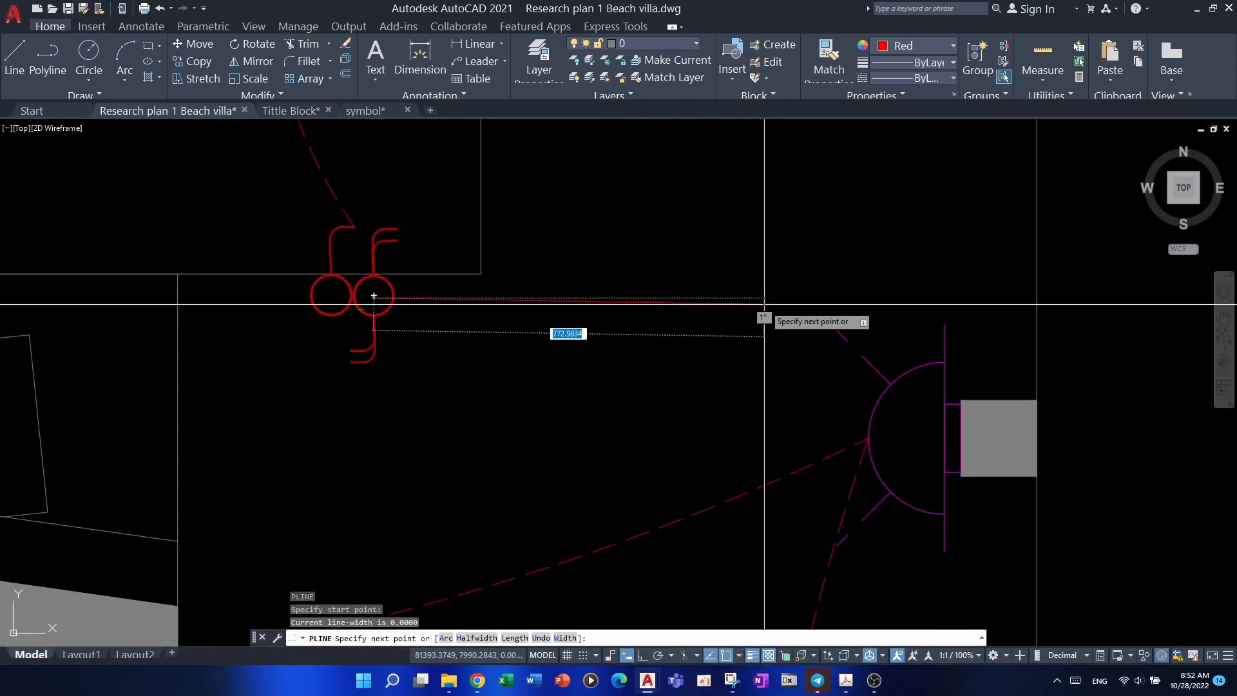
pyautogui.press('F8')
pyautogui.click(764, 348)
pyautogui.press('space')
pyautogui.scroll(-4, 764, 348)
pyautogui.moveTo(802, 493); pyautogui.dragTo(764, 248, button='middle')
pyautogui.scroll(2, 755, 544)
pyautogui.moveTo(755, 544)
pyautogui.mouseDown(button='middle')
pyautogui.moveTo(748, 435)
pyautogui.moveTo(754, 536)
pyautogui.mouseUp(button='middle')
pyautogui.scroll(2, 748, 437)
# - Cancel the unfinished polyline and erase the trial line beside the bedside switches
pyautogui.press('space')
pyautogui.click(733, 480)
pyautogui.scroll(-4, 740, 474)
pyautogui.scroll(2, 709, 513)
pyautogui.moveTo(721, 431); pyautogui.dragTo(717, 561, button='middle')
pyautogui.scroll(-4, 710, 367)
pyautogui.press('Escape')
pyautogui.press('Escape')
pyautogui.press('Escape')
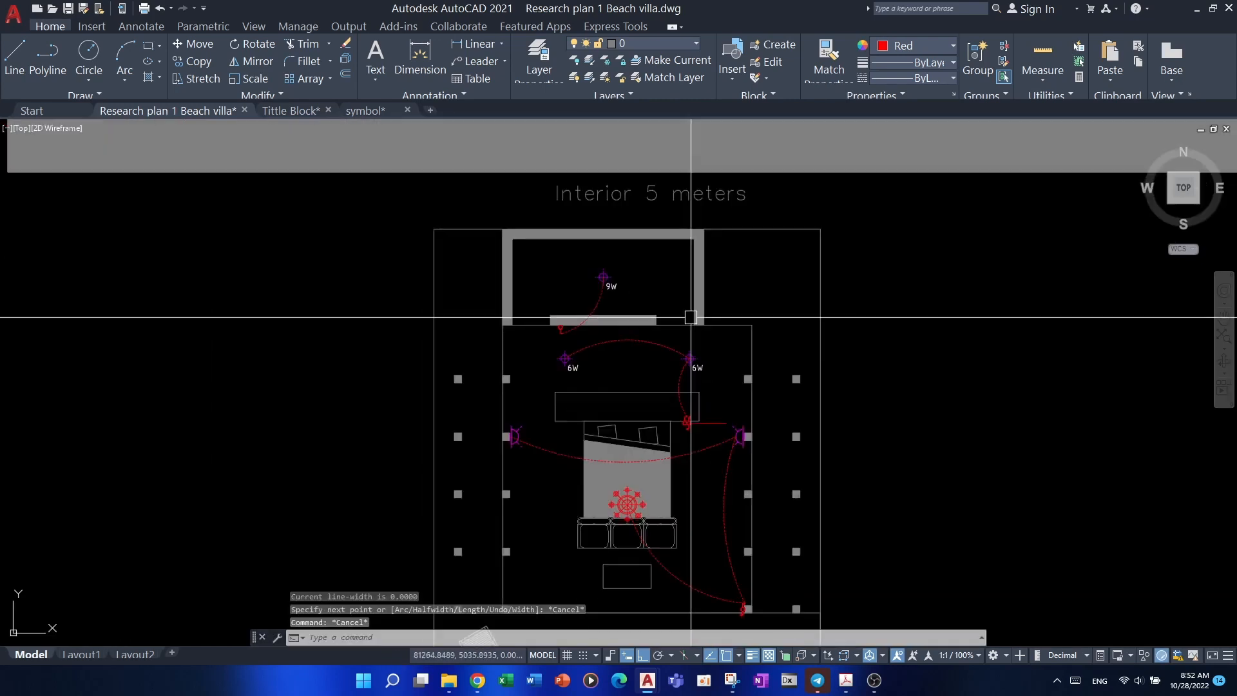
pyautogui.scroll(6, 696, 345)
pyautogui.moveTo(733, 455); pyautogui.dragTo(697, 238, button='middle')
pyautogui.press('Escape')
pyautogui.scroll(-5, 695, 451)
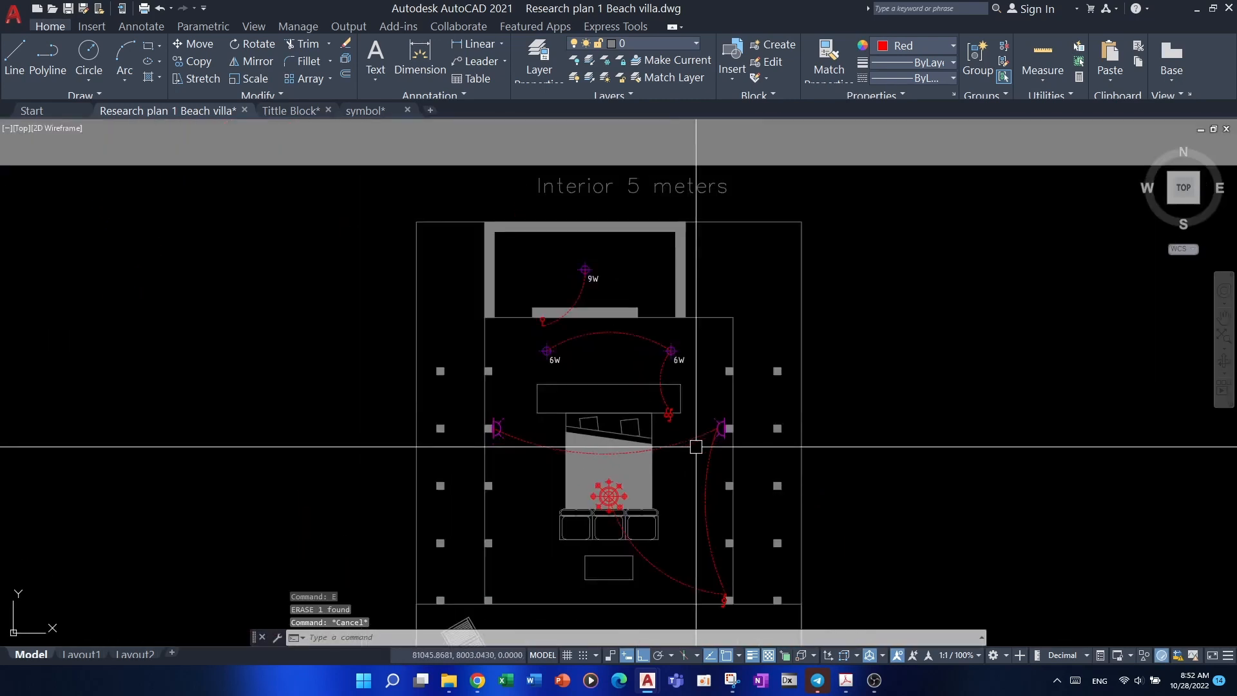
pyautogui.scroll(2, 674, 355)
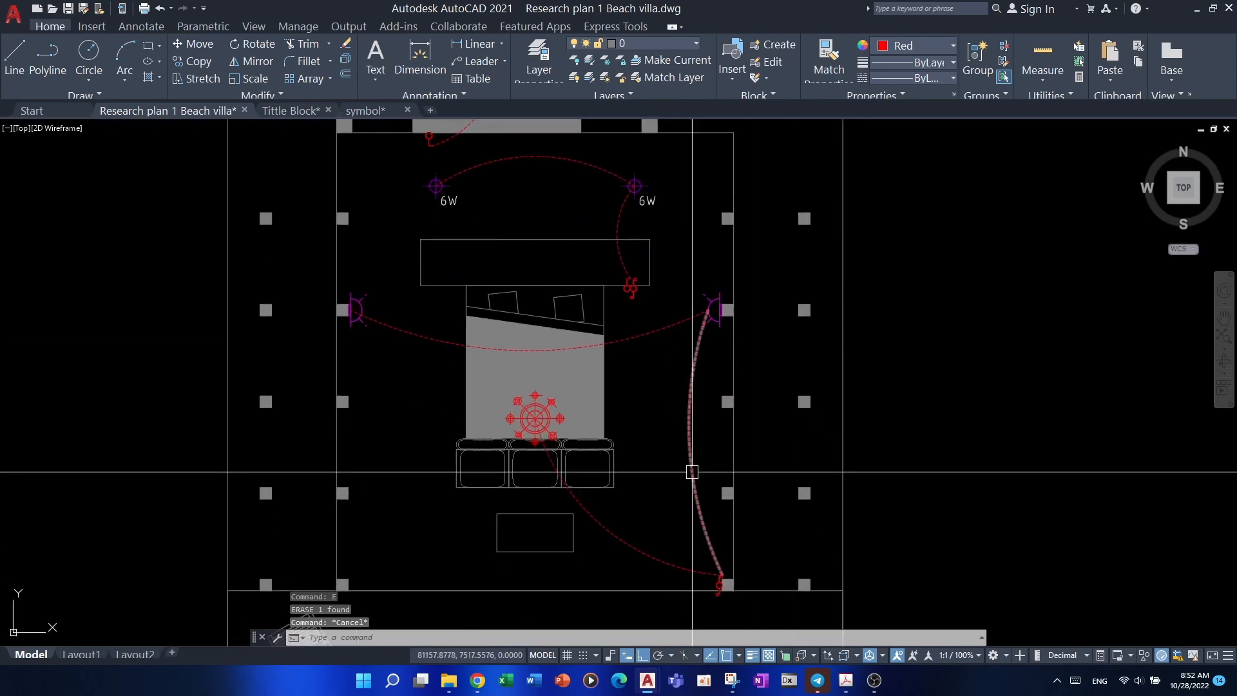
pyautogui.scroll(-5, 683, 447)
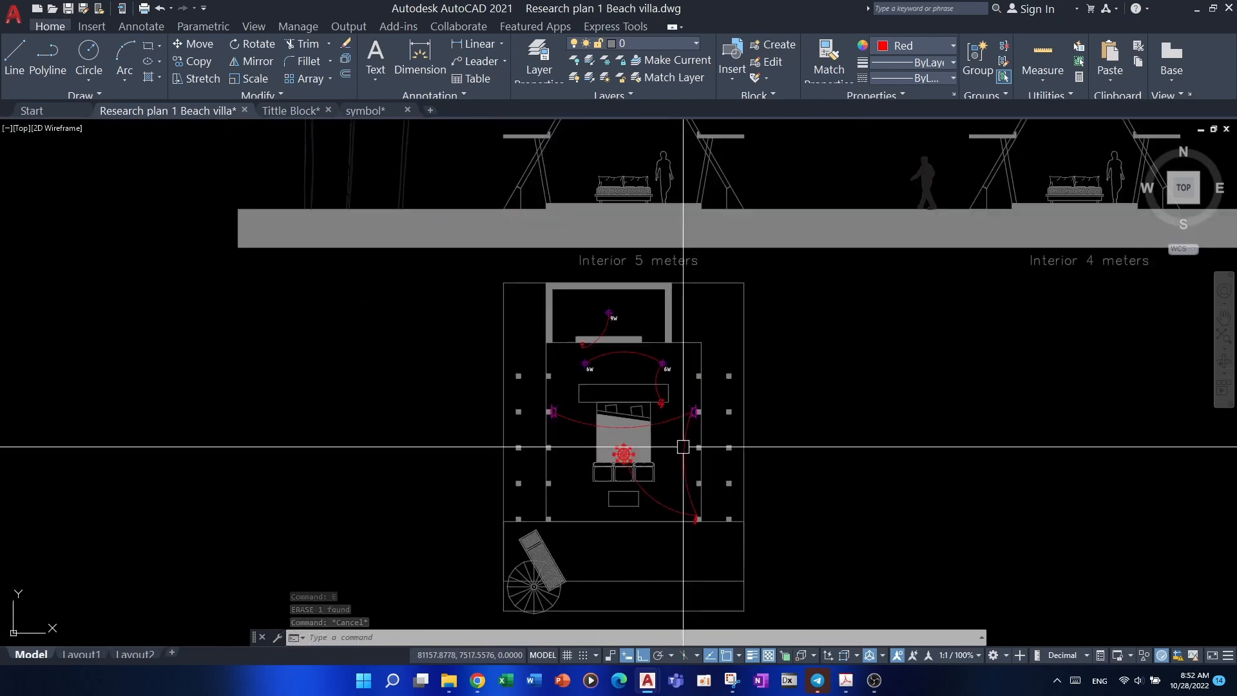
pyautogui.moveTo(674, 422); pyautogui.dragTo(648, 381, button='middle')
pyautogui.press('Escape')
pyautogui.press('Escape')
pyautogui.moveTo(605, 465); pyautogui.dragTo(384, 432, button='middle')
pyautogui.scroll(1, 648, 344)
pyautogui.scroll(-3, 385, 432)
pyautogui.moveTo(969, 407); pyautogui.dragTo(513, 374, button='middle')
pyautogui.scroll(1, 576, 361)
pyautogui.click(648, 197)
pyautogui.click(948, 538)
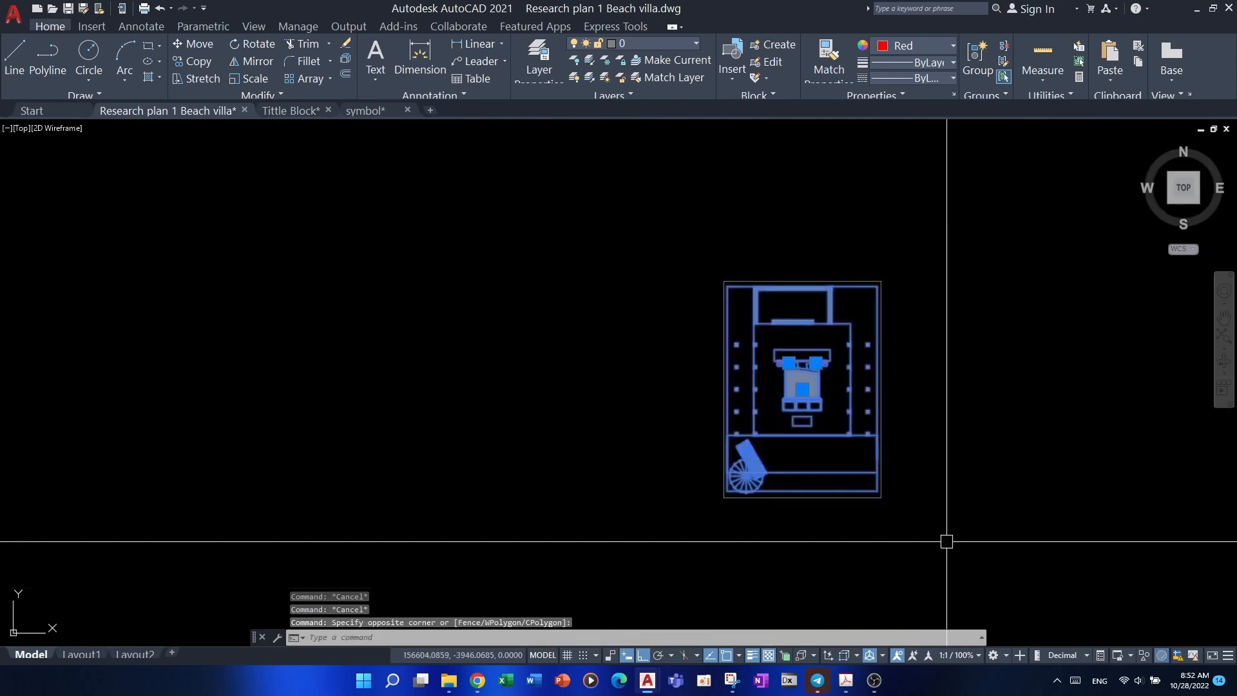
pyautogui.moveTo(937, 571); pyautogui.dragTo(921, 463, button='middle')
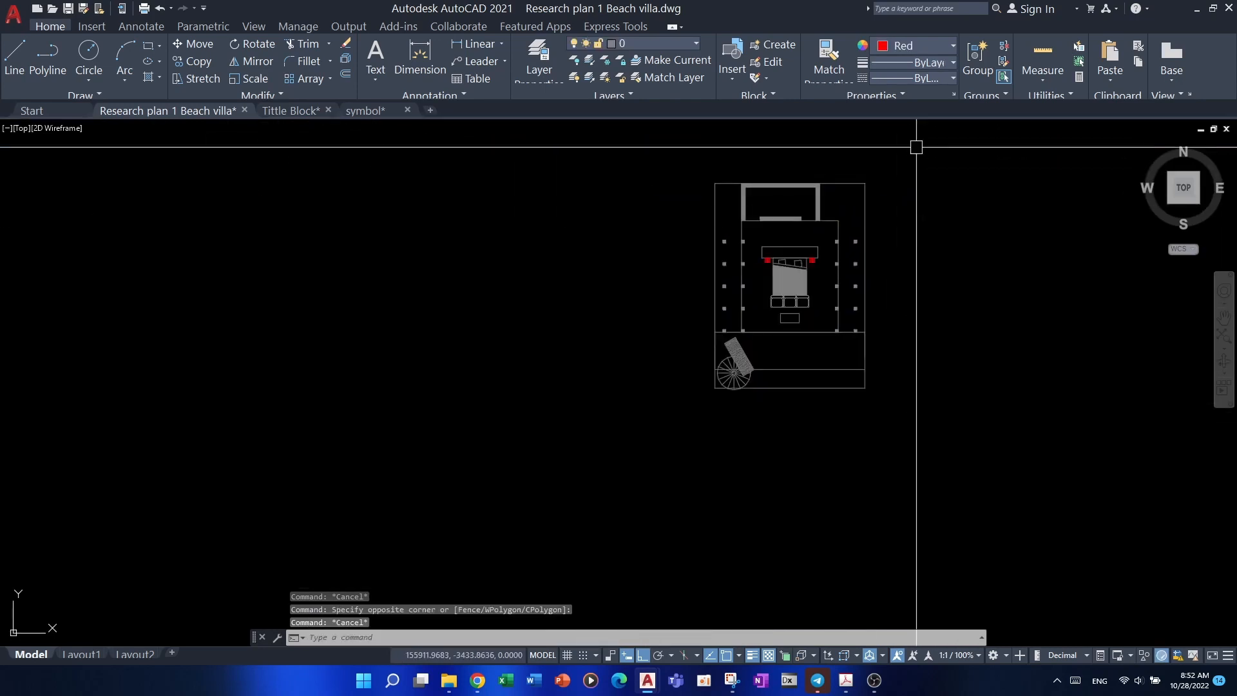
pyautogui.press('Escape')
# - Move the whole second villa plan with the sockets horizontally next to the wired plan, beneath the Interior 4 meters section
pyautogui.moveTo(616, 496); pyautogui.dragTo(547, 613, button='middle')
pyautogui.click(547, 613)
pyautogui.click(833, 278)
pyautogui.scroll(-4, 806, 439)
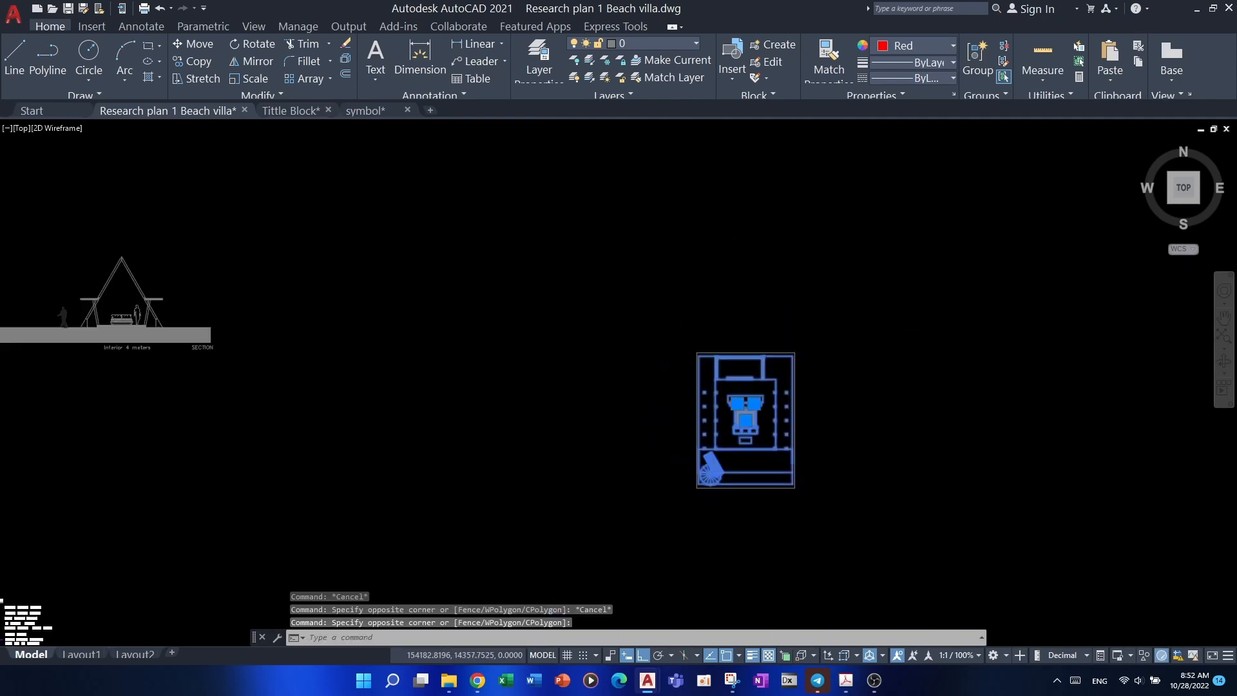
pyautogui.moveTo(828, 573); pyautogui.dragTo(858, 451, button='middle')
pyautogui.write('m')
pyautogui.press('Return')
pyautogui.click(909, 485)
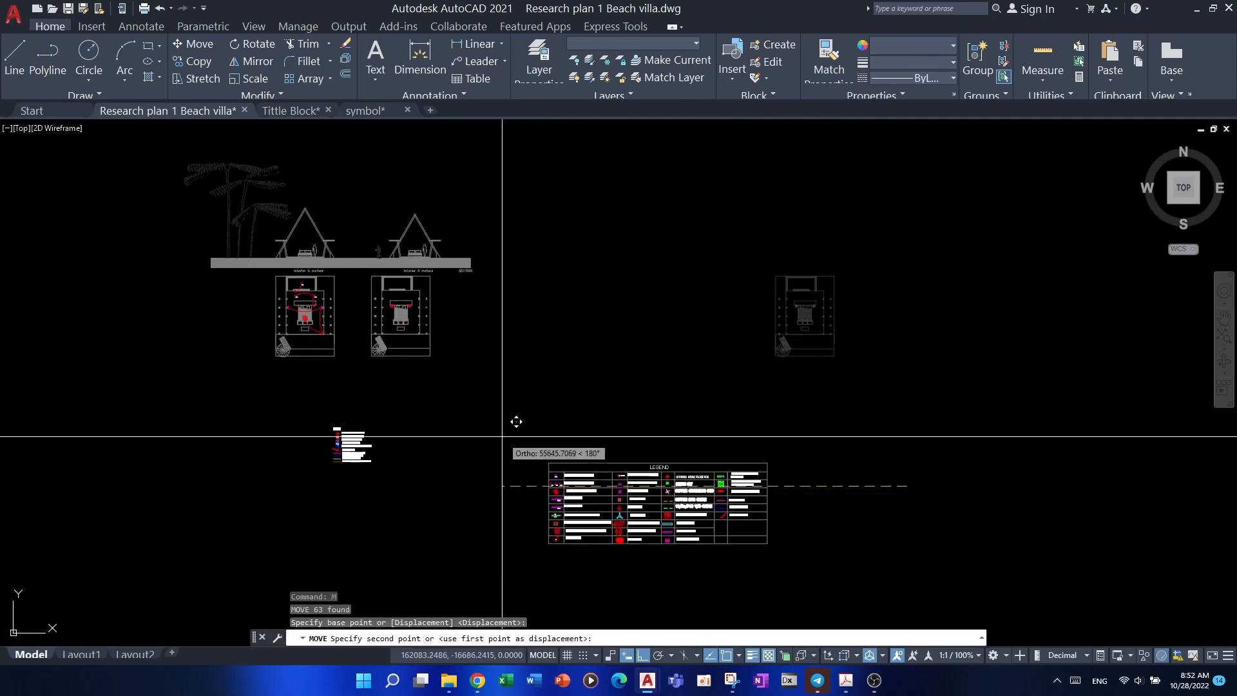
pyautogui.press('Escape')
pyautogui.press('Escape')
pyautogui.press('Escape')
# - Copy the double socket on the west side of the bed straight up to the space below the bathroom wall
pyautogui.scroll(10, 413, 335)
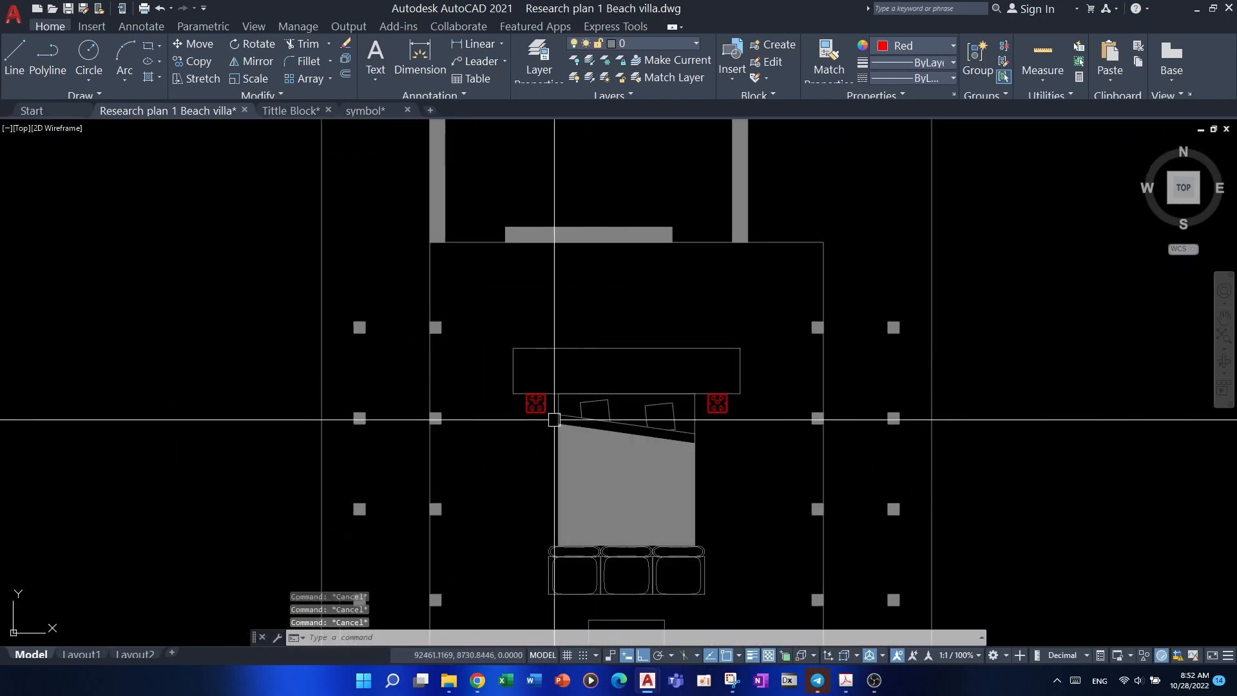
pyautogui.scroll(2, 554, 420)
pyautogui.click(523, 407)
pyautogui.moveTo(523, 431); pyautogui.dragTo(539, 475, button='middle')
pyautogui.write('co')
pyautogui.press('Return')
pyautogui.scroll(5, 522, 465)
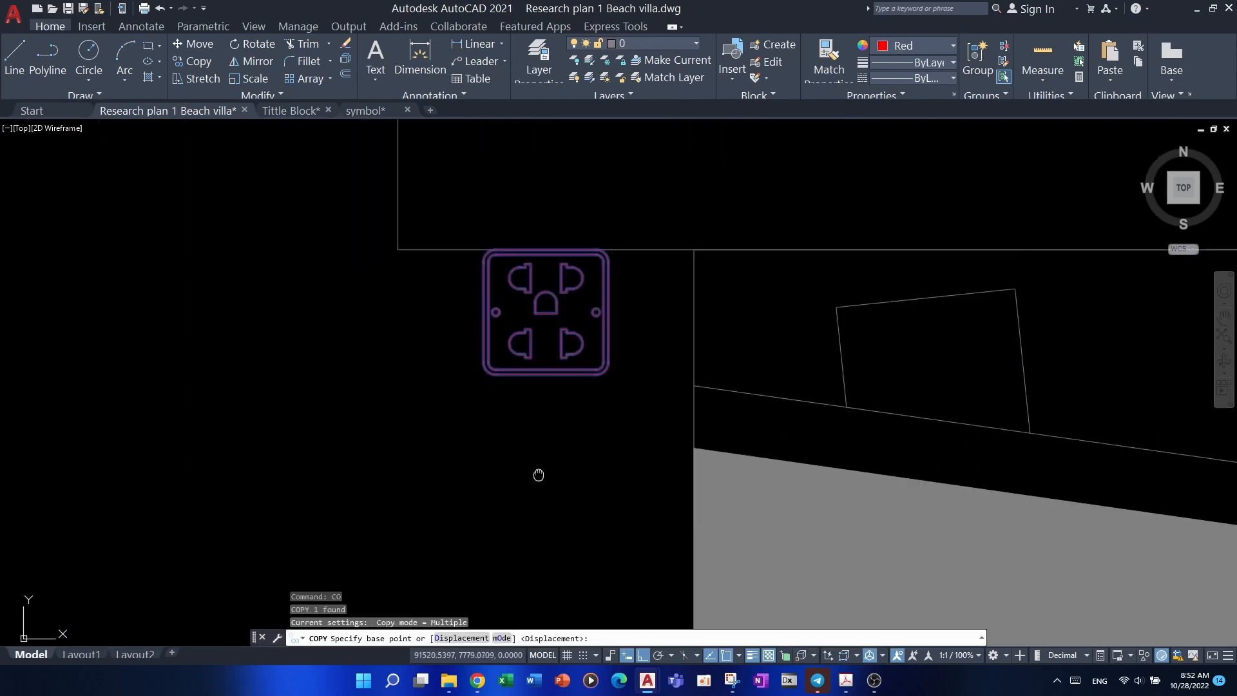
pyautogui.click(547, 383)
pyautogui.scroll(-5, 547, 382)
pyautogui.moveTo(547, 382); pyautogui.dragTo(526, 492, button='middle')
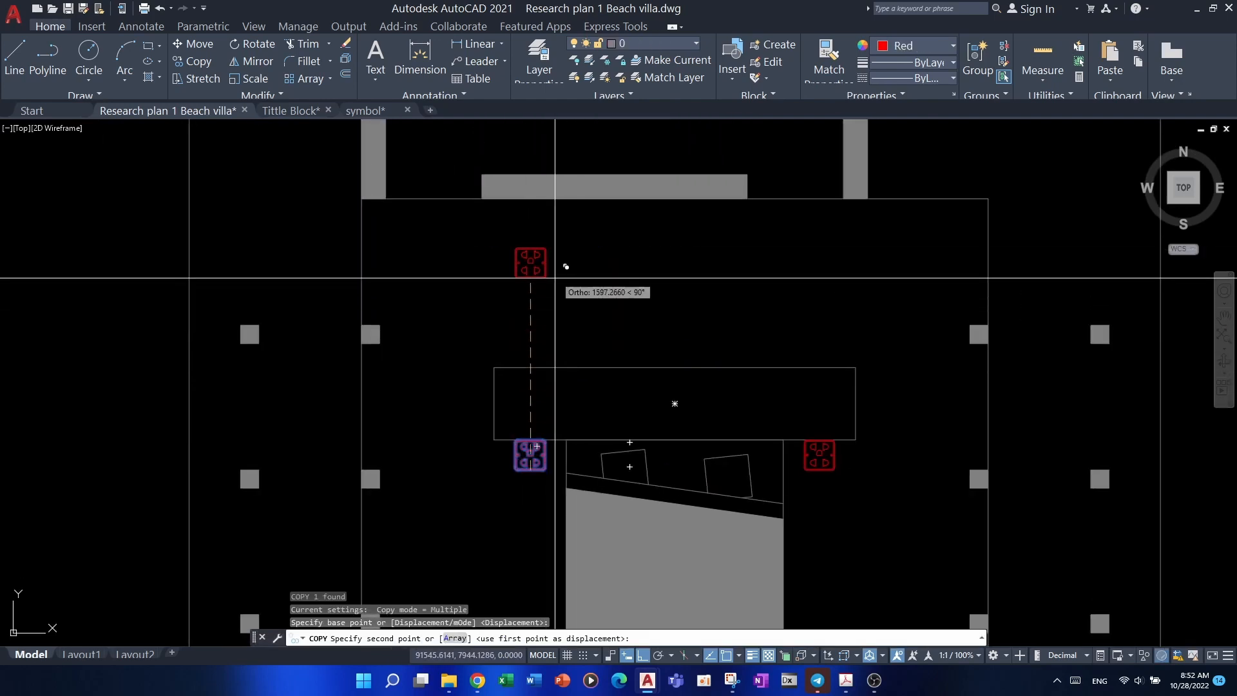
pyautogui.click(548, 253)
pyautogui.press('Escape')
pyautogui.press('Escape')
# - Move the copied socket by its upper edge to the midpoint of the bathroom wall's lower edge
pyautogui.scroll(4, 543, 241)
pyautogui.click(580, 265)
pyautogui.click(536, 323)
pyautogui.write('m')
pyautogui.press('Return')
pyautogui.scroll(2, 557, 337)
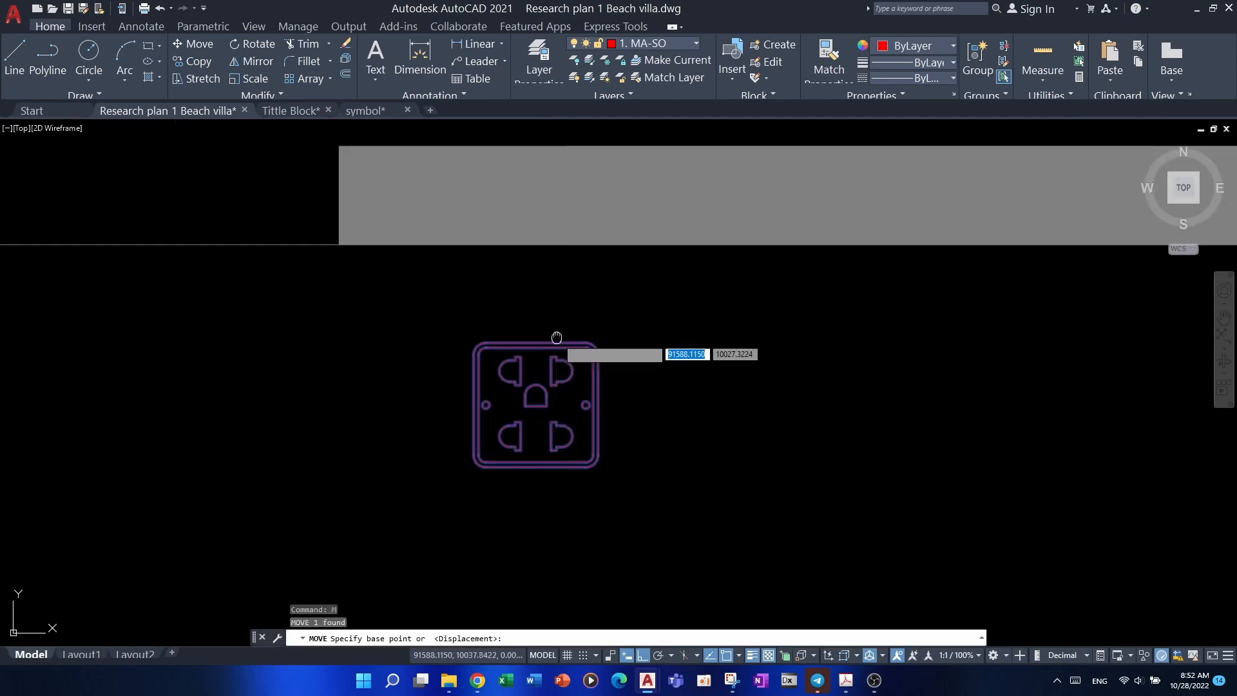
pyautogui.click(544, 339)
pyautogui.scroll(-1, 545, 339)
pyautogui.moveTo(545, 339); pyautogui.dragTo(556, 383, button='middle')
pyautogui.click(713, 326)
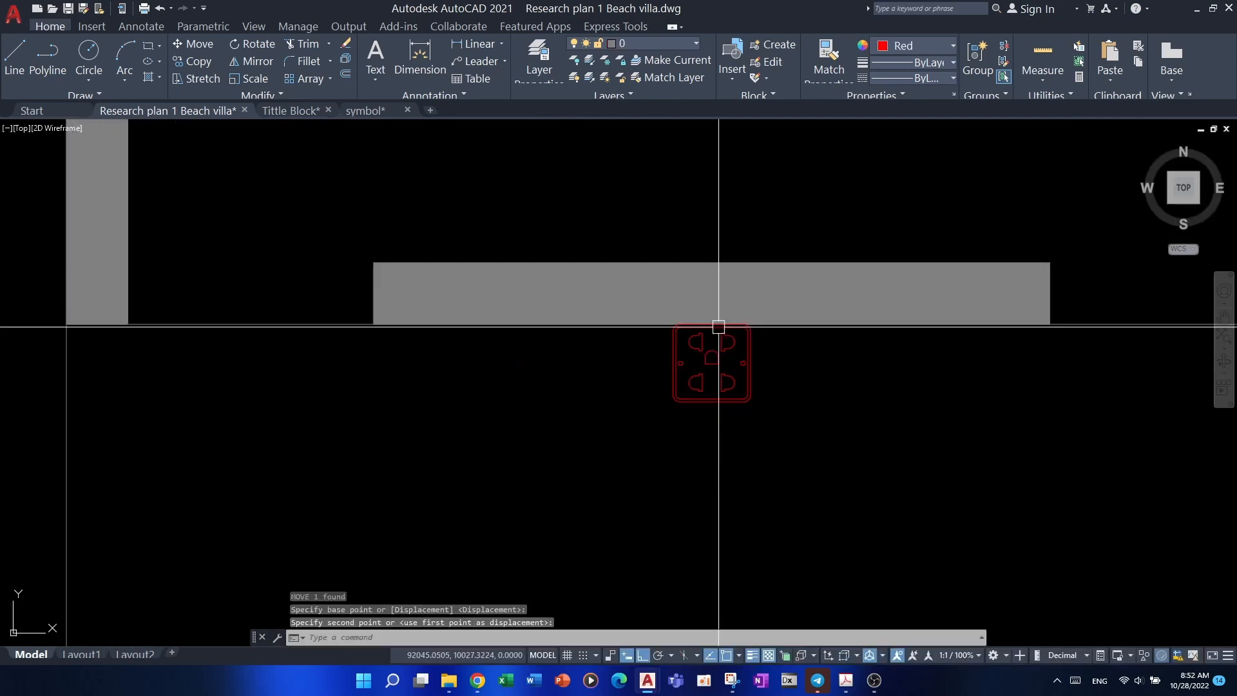
pyautogui.press('Escape')
pyautogui.press('Escape')
pyautogui.scroll(-7, 718, 327)
# - Examine the socket positions on the Interior 4 meters plan and compare them with the wired Interior 5 meters plan
pyautogui.moveTo(750, 367); pyautogui.dragTo(756, 419, button='middle')
pyautogui.press('Escape')
pyautogui.scroll(5, 808, 482)
pyautogui.moveTo(808, 482); pyautogui.dragTo(768, 439, button='middle')
pyautogui.scroll(-6, 514, 474)
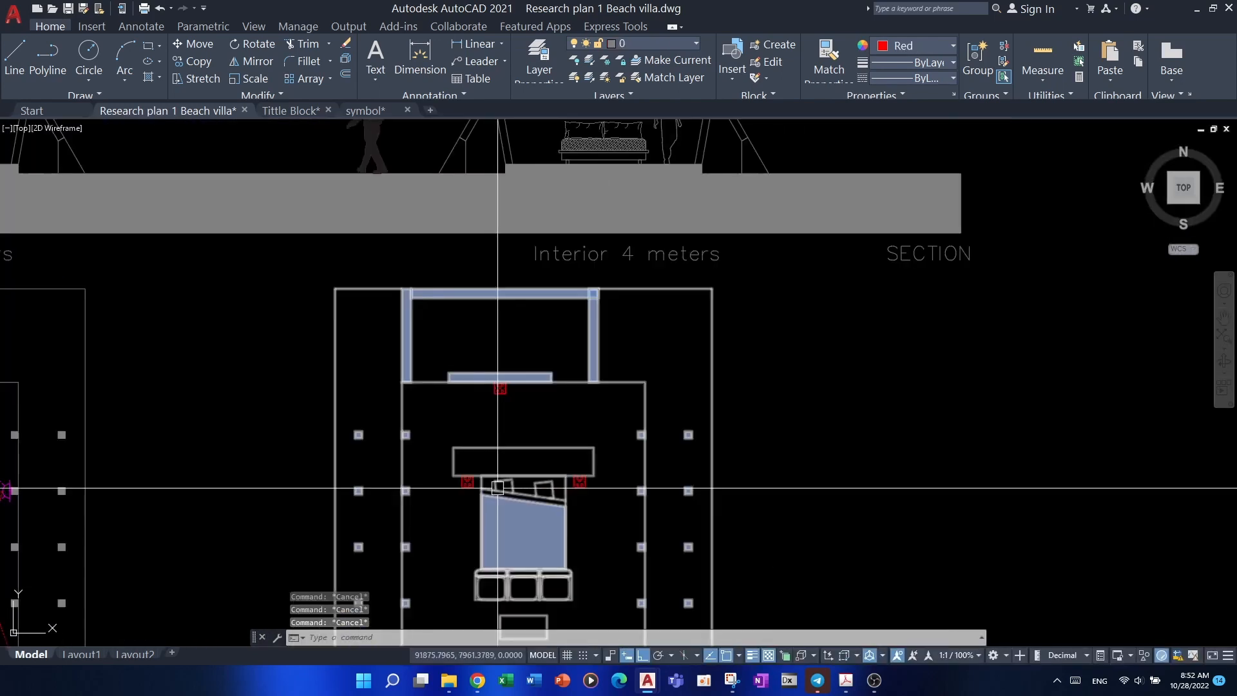
pyautogui.scroll(5, 513, 477)
pyautogui.moveTo(513, 480); pyautogui.dragTo(518, 486, button='middle')
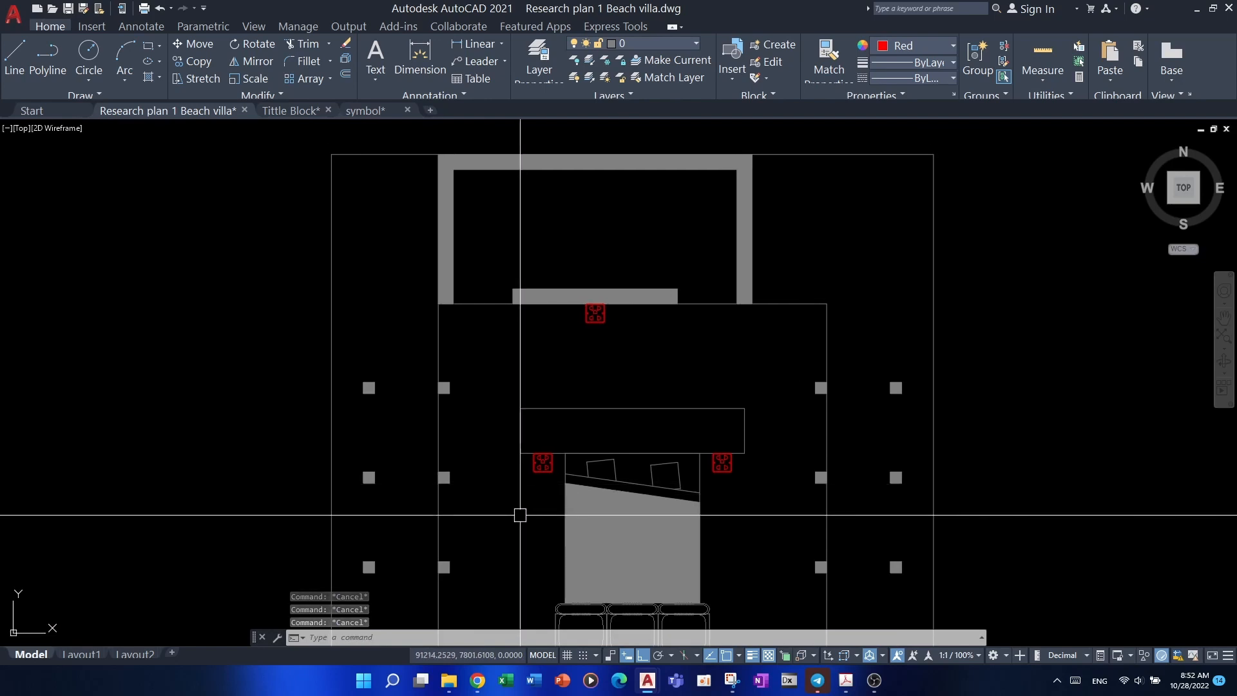
pyautogui.moveTo(520, 514); pyautogui.dragTo(516, 460, button='middle')
pyautogui.moveTo(728, 519); pyautogui.dragTo(745, 426, button='middle')
pyautogui.scroll(-2, 733, 444)
pyautogui.scroll(-2, 567, 484)
pyautogui.scroll(-2, 566, 484)
pyautogui.moveTo(566, 483); pyautogui.dragTo(731, 416, button='middle')
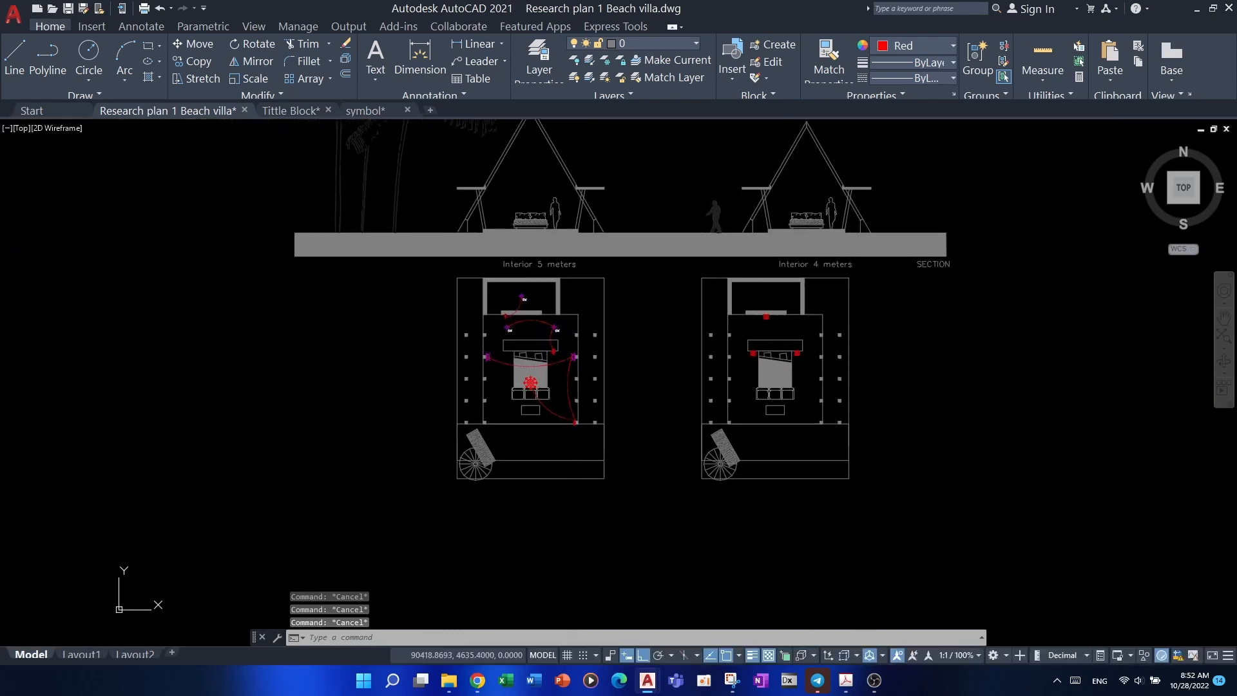
pyautogui.scroll(4, 525, 360)
pyautogui.moveTo(523, 359); pyautogui.dragTo(104, 387, button='middle')
pyautogui.scroll(2, 788, 328)
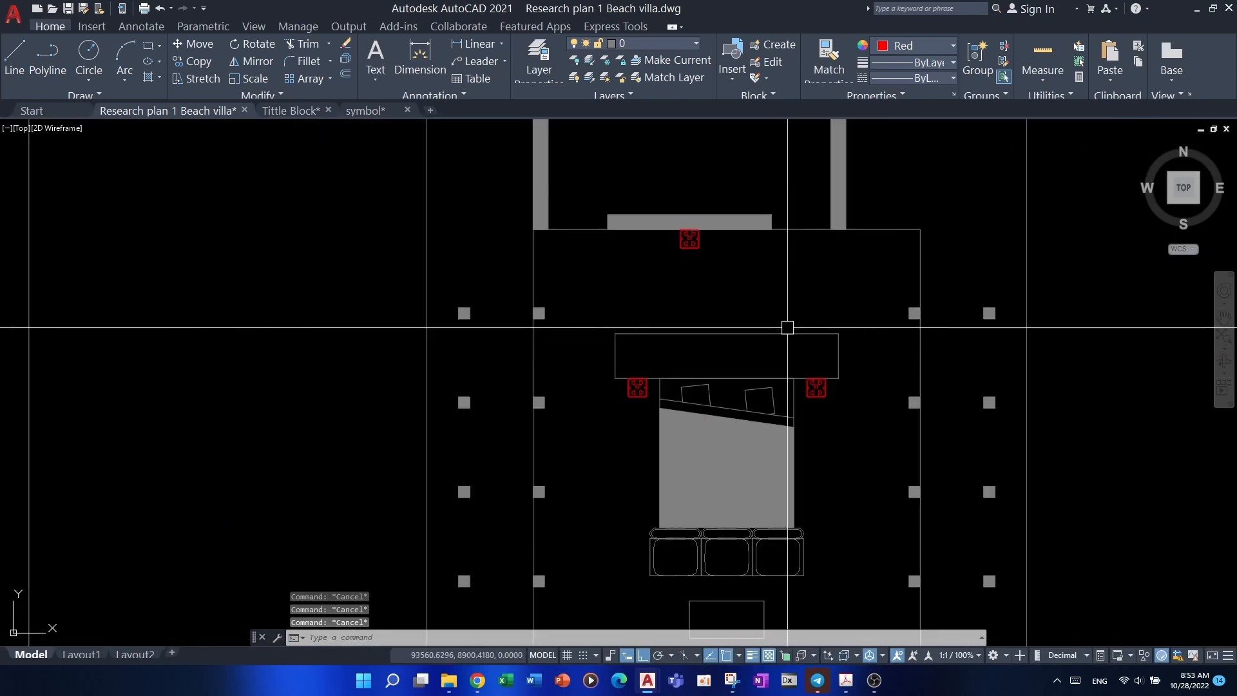
pyautogui.scroll(-2, 785, 330)
pyautogui.moveTo(714, 426)
pyautogui.mouseDown(button='middle')
pyautogui.moveTo(695, 325)
pyautogui.moveTo(712, 308)
pyautogui.mouseUp(button='middle')
pyautogui.scroll(-3, 712, 308)
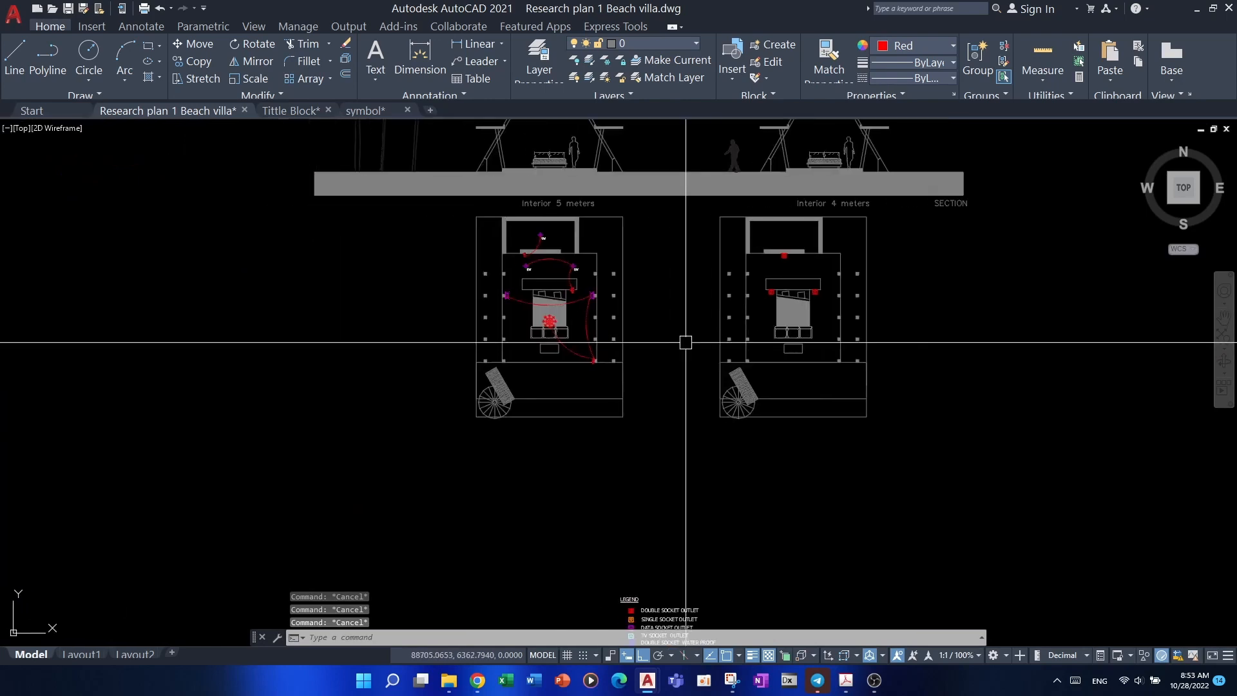
pyautogui.scroll(2, 828, 359)
pyautogui.scroll(1, 640, 334)
pyautogui.write('pl')
pyautogui.press('space')
pyautogui.scroll(1, 681, 196)
pyautogui.moveTo(682, 196); pyautogui.dragTo(681, 298, button='middle')
pyautogui.scroll(3, 681, 298)
pyautogui.press('Escape')
pyautogui.press('Escape')
pyautogui.press('Escape')
pyautogui.scroll(-3, 655, 335)
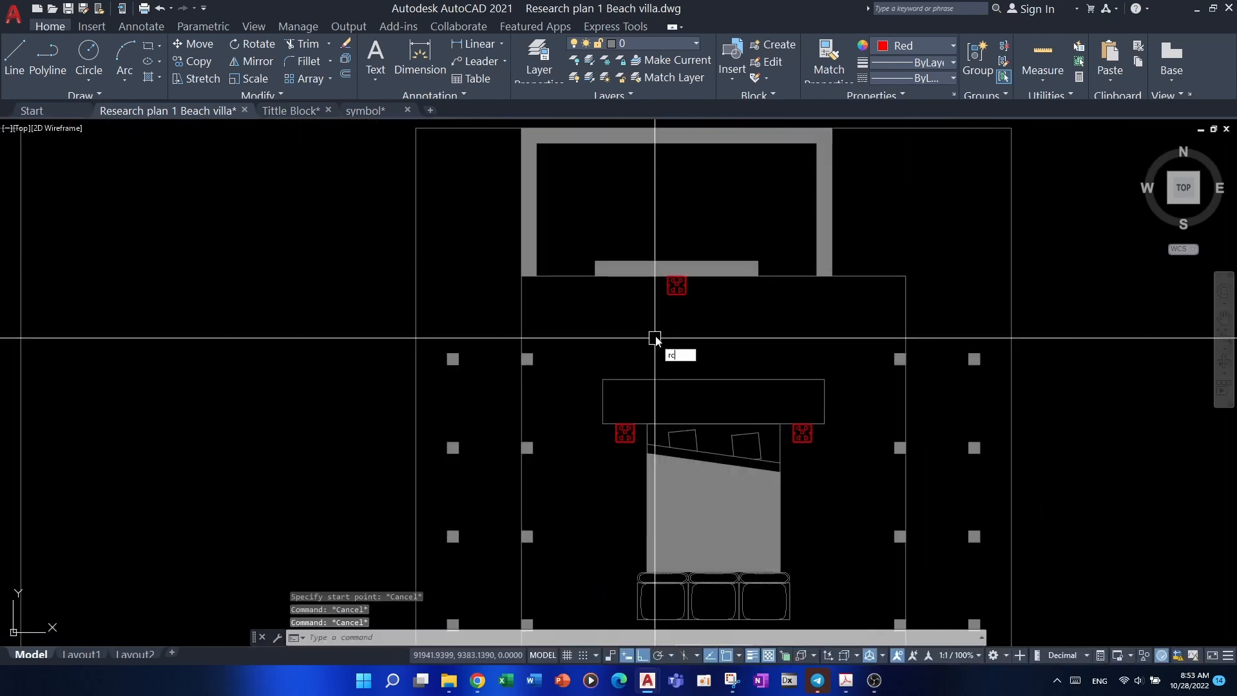
pyautogui.write('rc')
pyautogui.press('space')
pyautogui.press('Escape')
pyautogui.press('Escape')
pyautogui.press('Escape')
pyautogui.press('Escape')
# - Draw an arc from the bathroom wall socket to the socket on the west side of the bed on the Interior 4 meters plan
pyautogui.scroll(2, 665, 393)
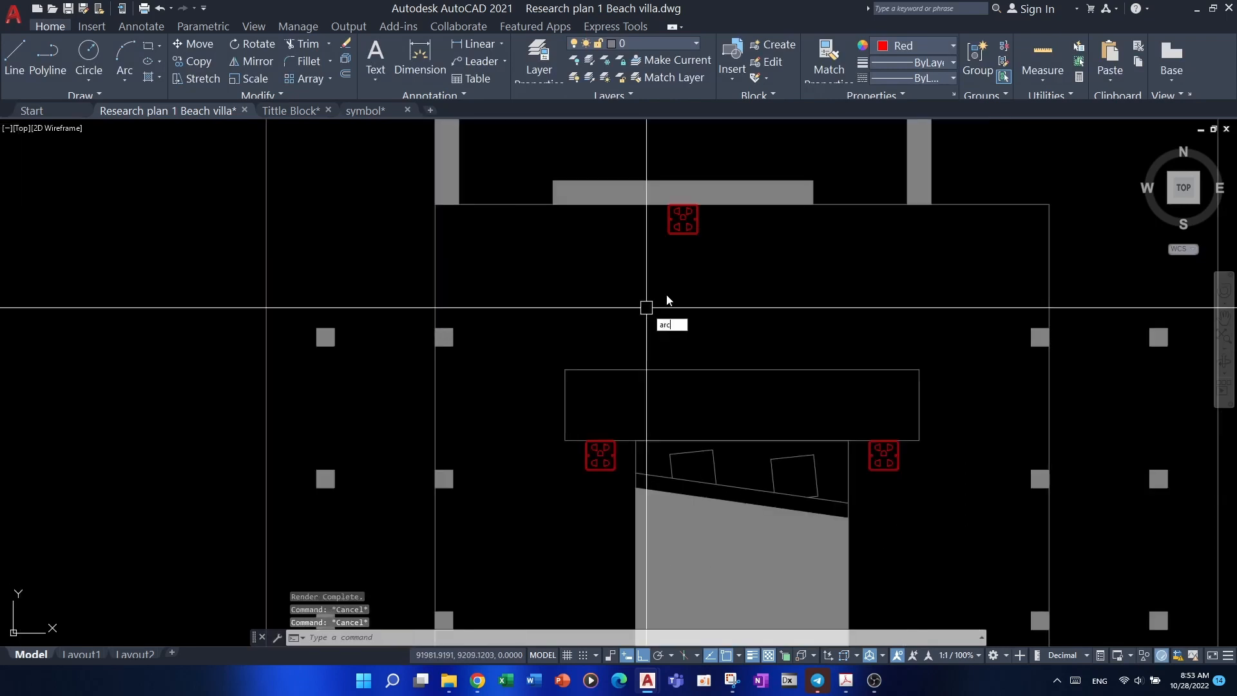
pyautogui.press('space')
pyautogui.scroll(2, 669, 293)
pyautogui.click(705, 147)
pyautogui.scroll(-2, 545, 319)
pyautogui.moveTo(547, 315); pyautogui.dragTo(574, 256, button='middle')
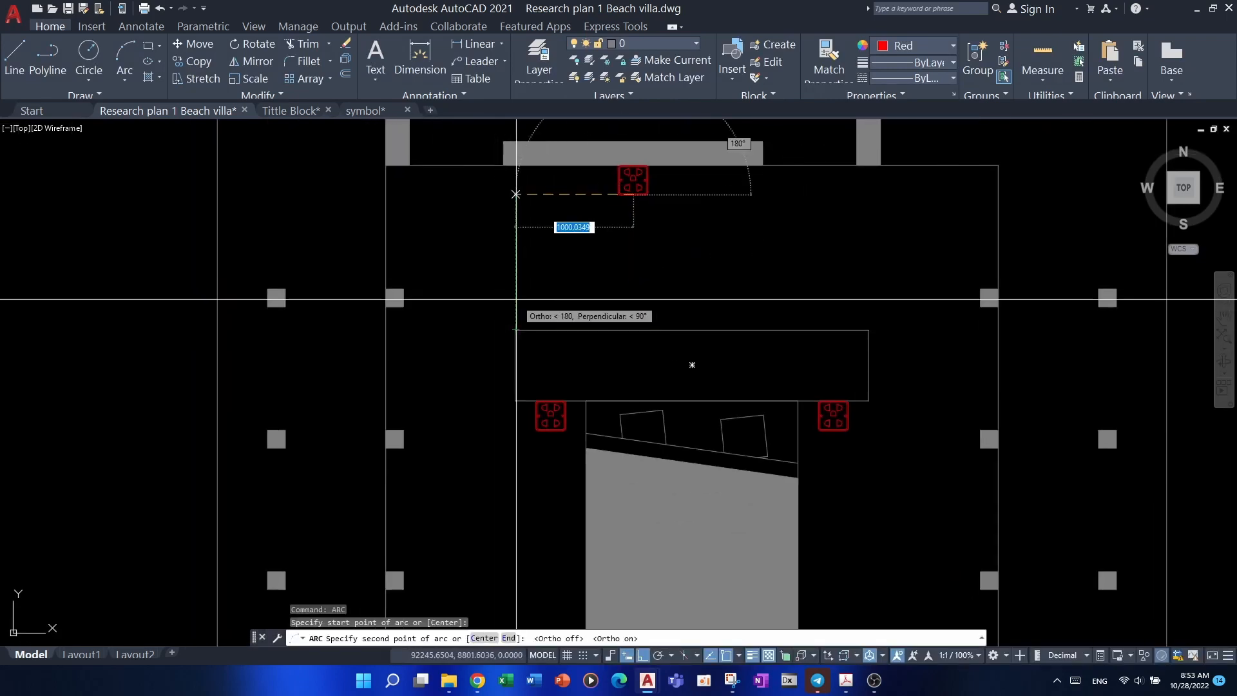
pyautogui.scroll(2, 526, 417)
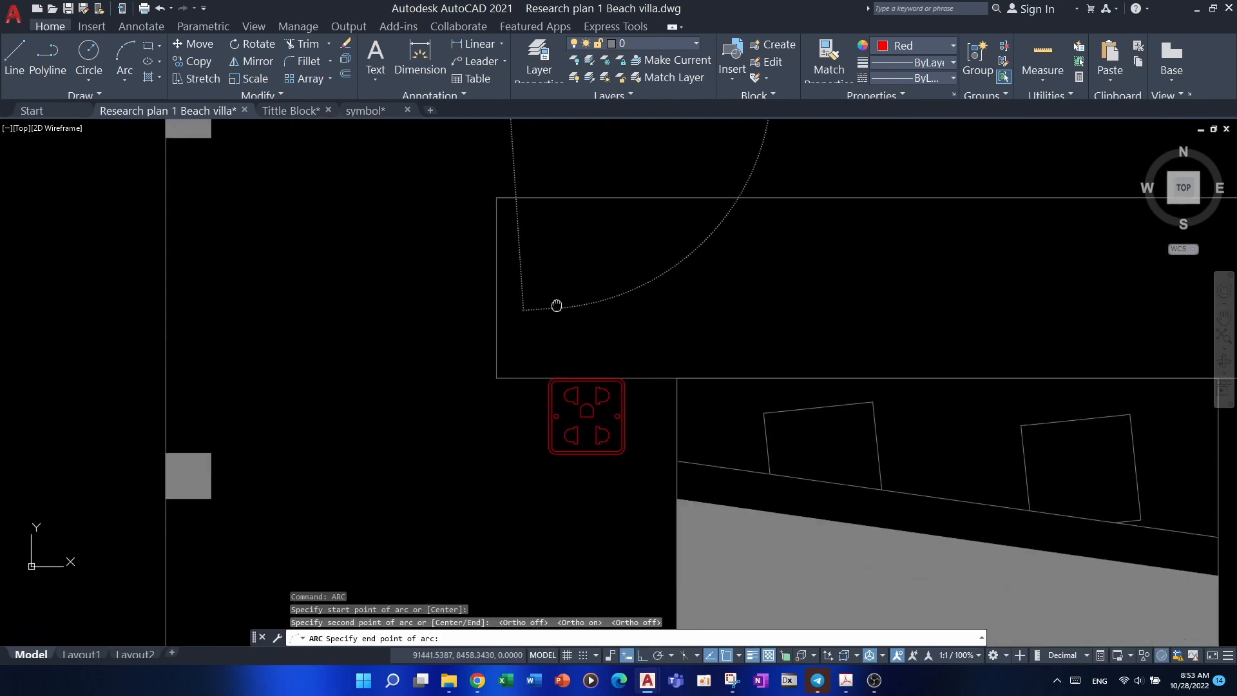
pyautogui.moveTo(629, 361); pyautogui.dragTo(535, 387, button='middle')
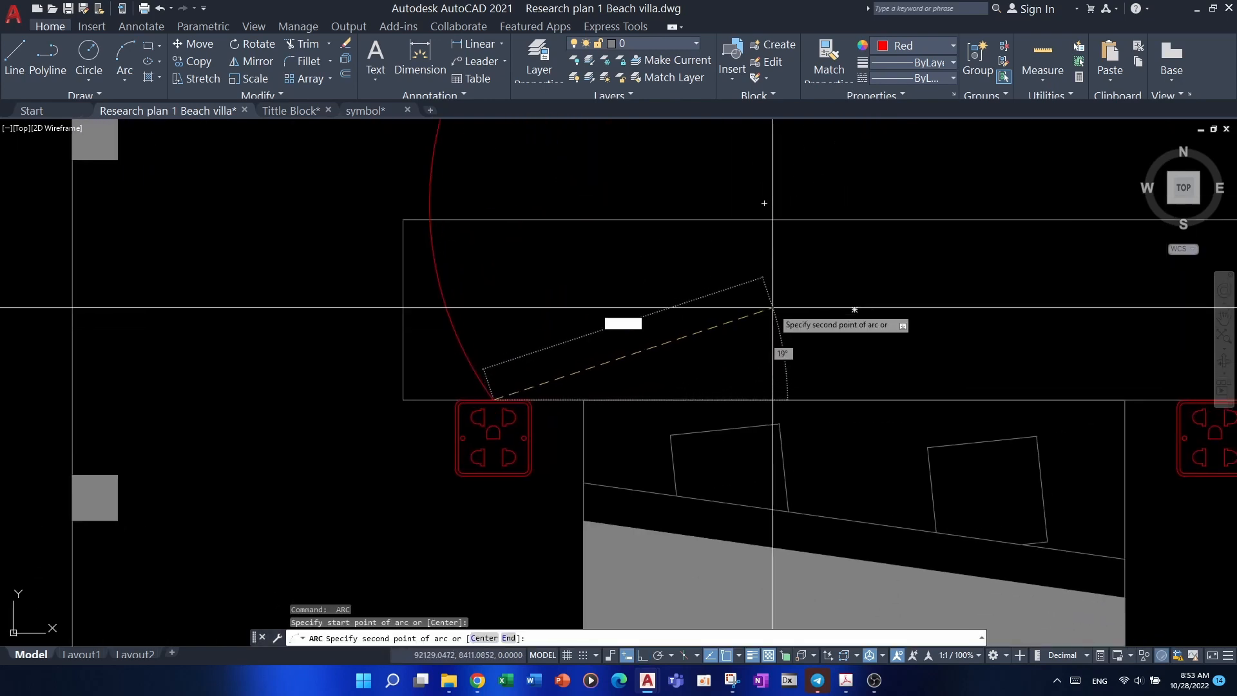
# - Draw a shallow arc over the headboard joining the west bedside socket to the east bedside socket
pyautogui.click(829, 289)
pyautogui.moveTo(1000, 356); pyautogui.dragTo(818, 327, button='middle')
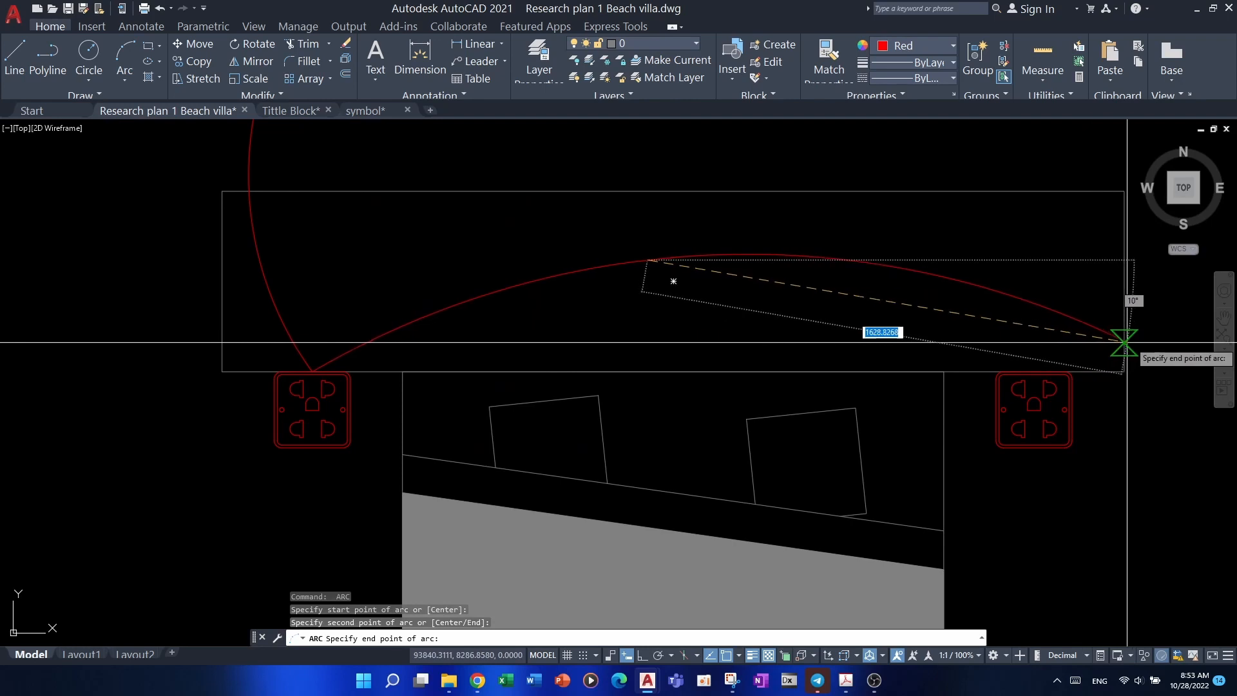
pyautogui.click(1034, 372)
pyautogui.scroll(-2, 1105, 454)
pyautogui.press('Escape')
pyautogui.press('Escape')
pyautogui.press('Escape')
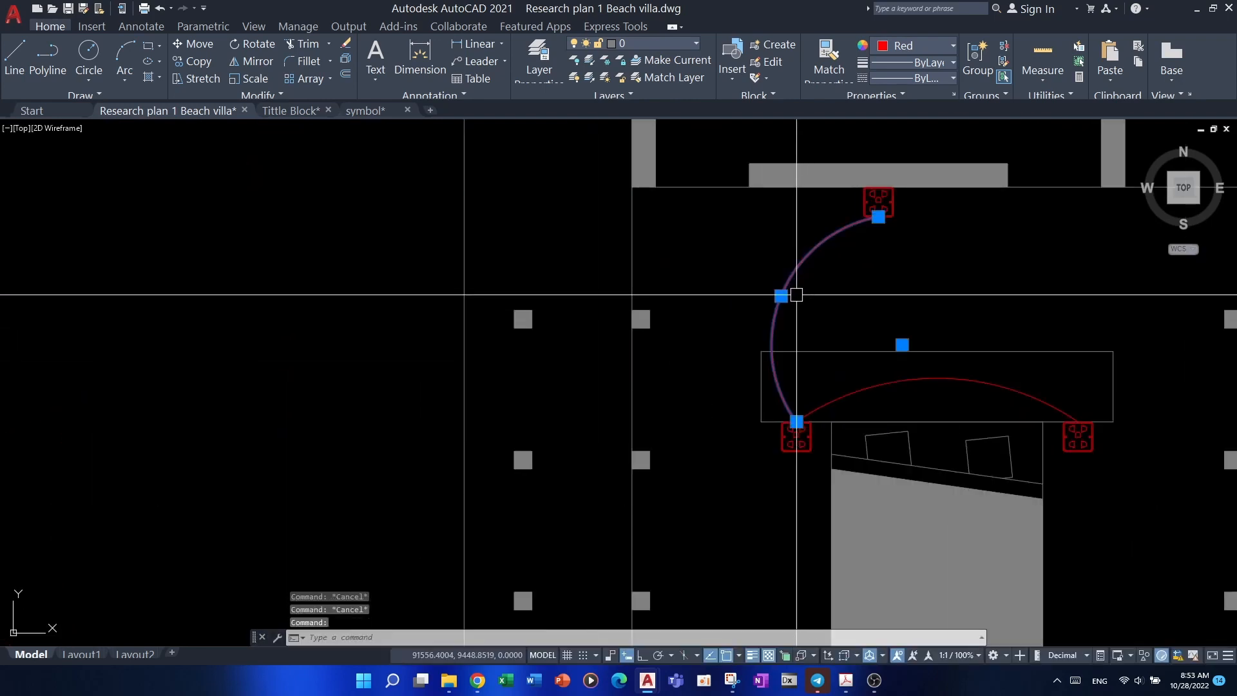
pyautogui.press('Escape')
pyautogui.press('Escape')
pyautogui.scroll(1, 799, 297)
pyautogui.click(831, 275)
pyautogui.click(792, 233)
pyautogui.moveTo(924, 371); pyautogui.dragTo(836, 328, button='middle')
pyautogui.click(870, 367)
pyautogui.click(842, 403)
pyautogui.scroll(-3, 721, 313)
# - Match the two socket arcs to the dashed red wiring arc on the Interior 5 meters plan
pyautogui.write('ma')
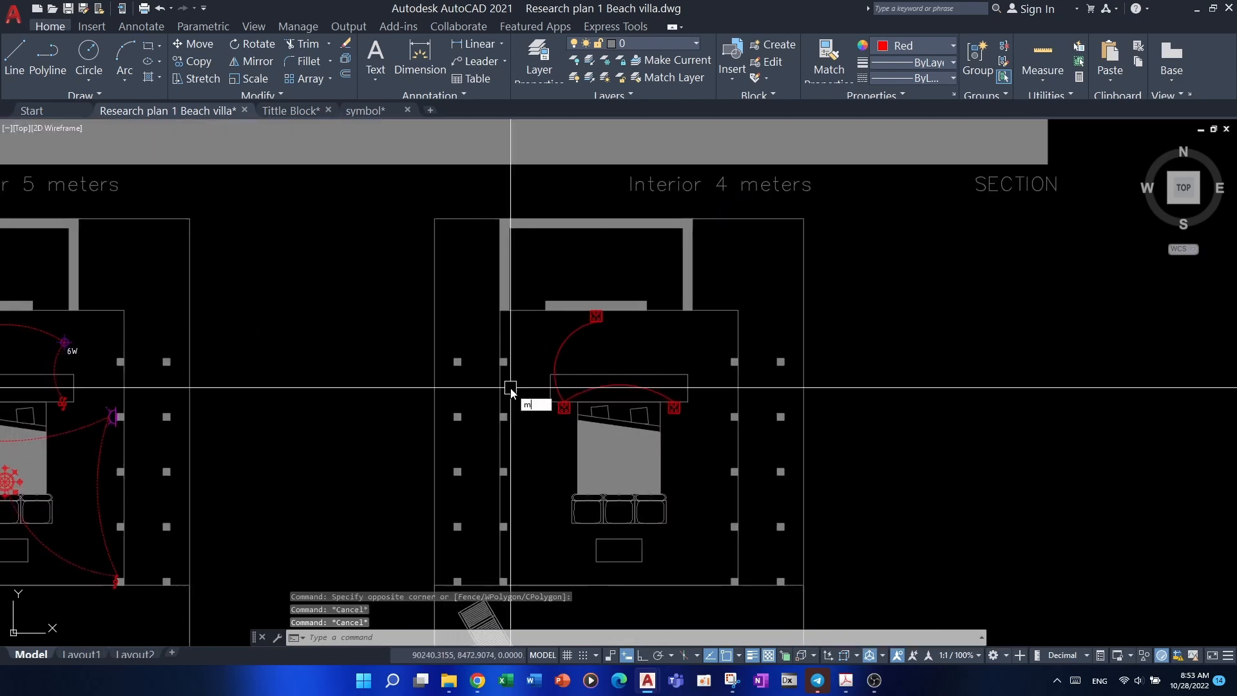
pyautogui.press('Return')
pyautogui.scroll(1, 345, 367)
pyautogui.click(345, 368)
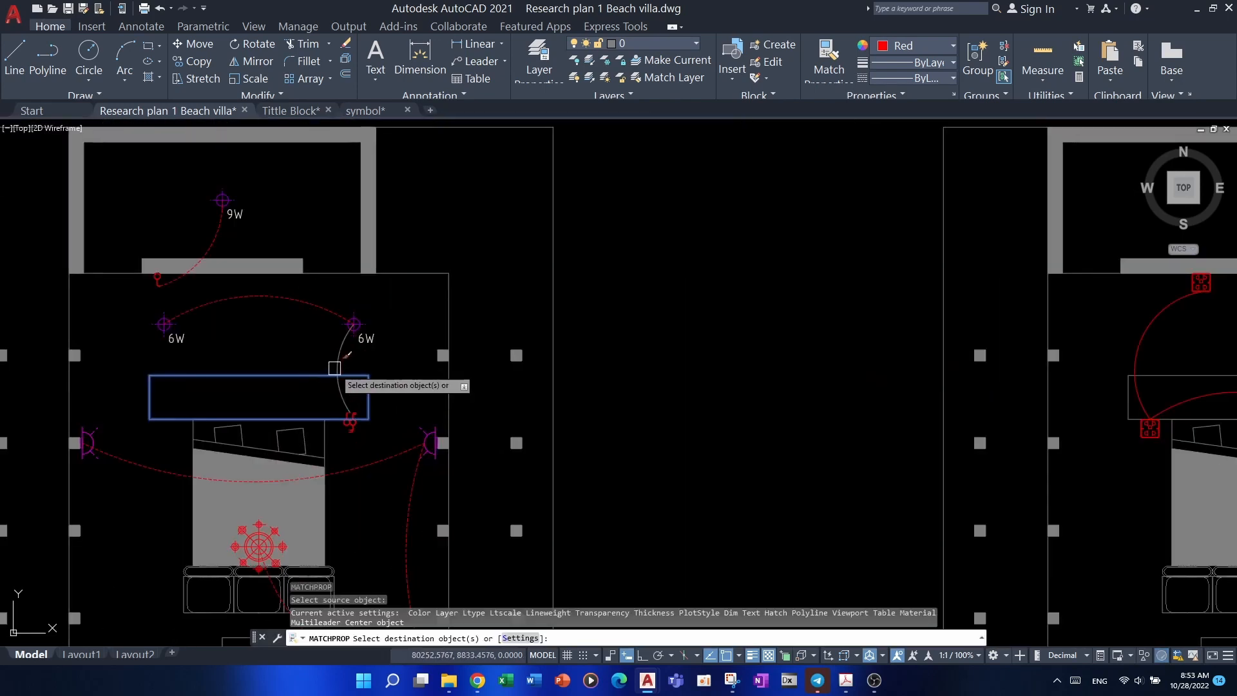
pyautogui.scroll(1, 339, 361)
pyautogui.scroll(-2, 341, 364)
pyautogui.scroll(1, 559, 348)
pyautogui.scroll(1, 714, 379)
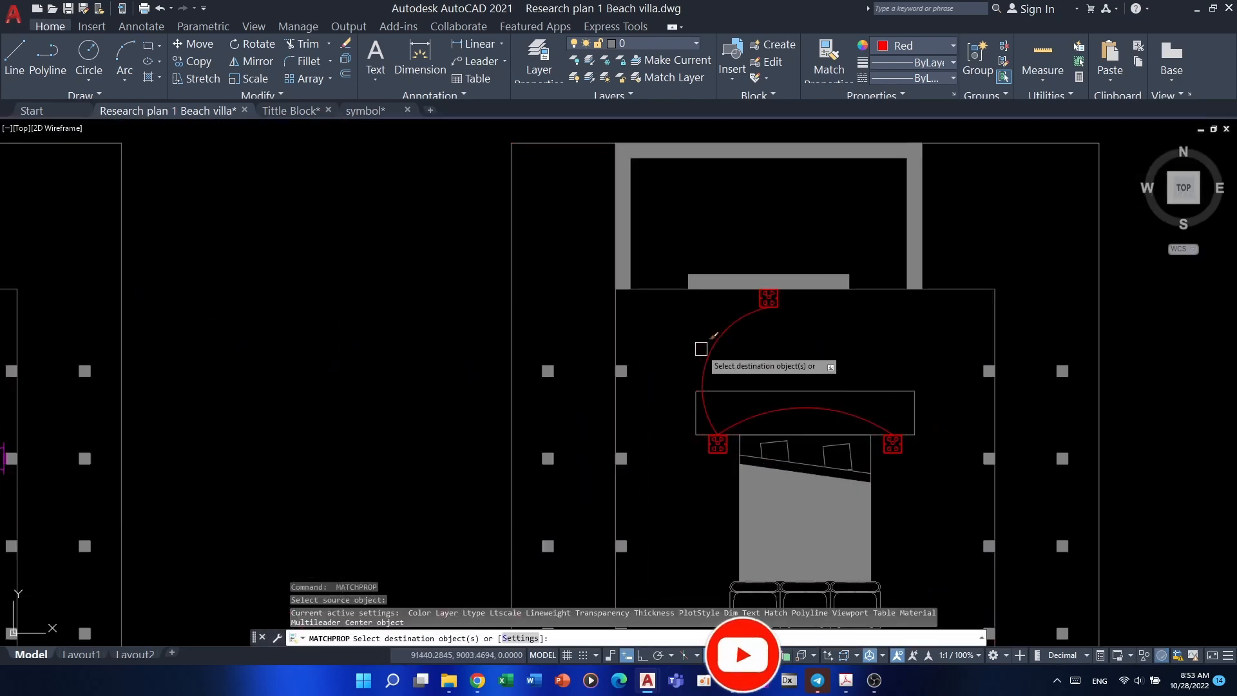
pyautogui.click(712, 347)
pyautogui.click(760, 412)
pyautogui.scroll(-2, 738, 380)
pyautogui.press('Escape')
pyautogui.press('Escape')
pyautogui.press('Escape')
pyautogui.press('Escape')
pyautogui.scroll(3, 750, 382)
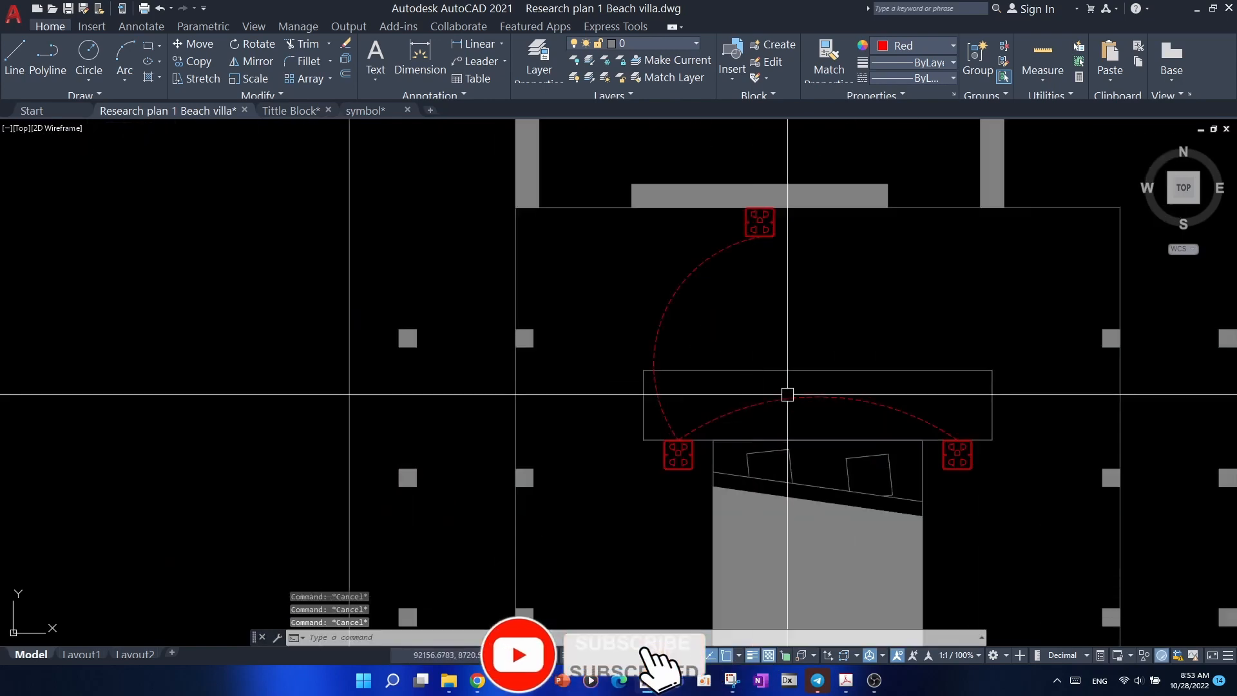
# - Examine the light and switch wiring on the Interior 5 meters plan and compare it with the Interior 4 meters socket wiring
pyautogui.scroll(-3, 890, 388)
pyautogui.scroll(2, 543, 448)
pyautogui.scroll(-2, 618, 400)
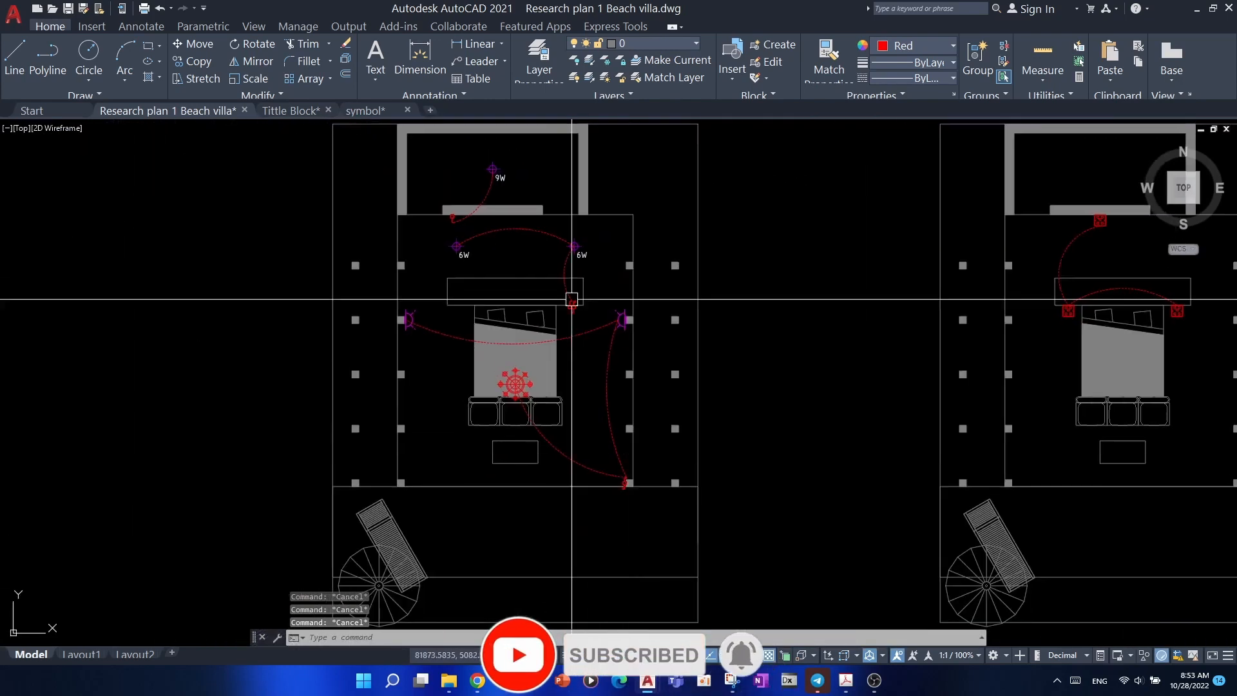
pyautogui.scroll(3, 645, 408)
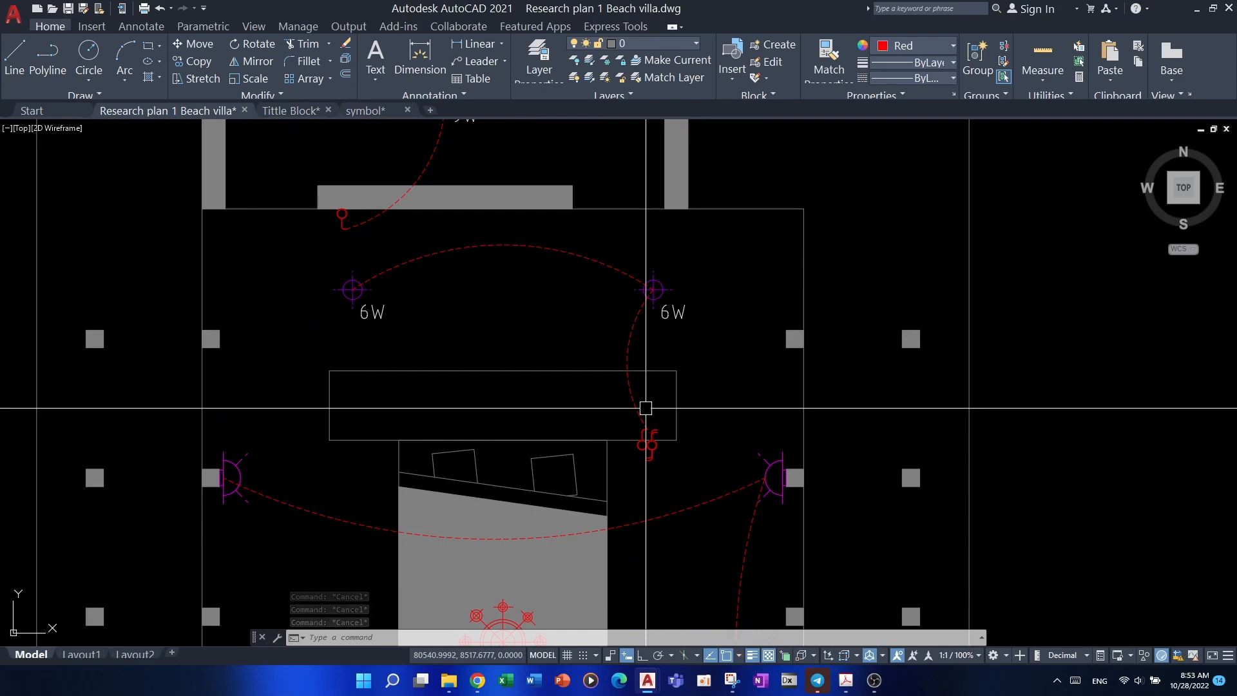
pyautogui.scroll(-2, 642, 408)
pyautogui.scroll(1, 539, 460)
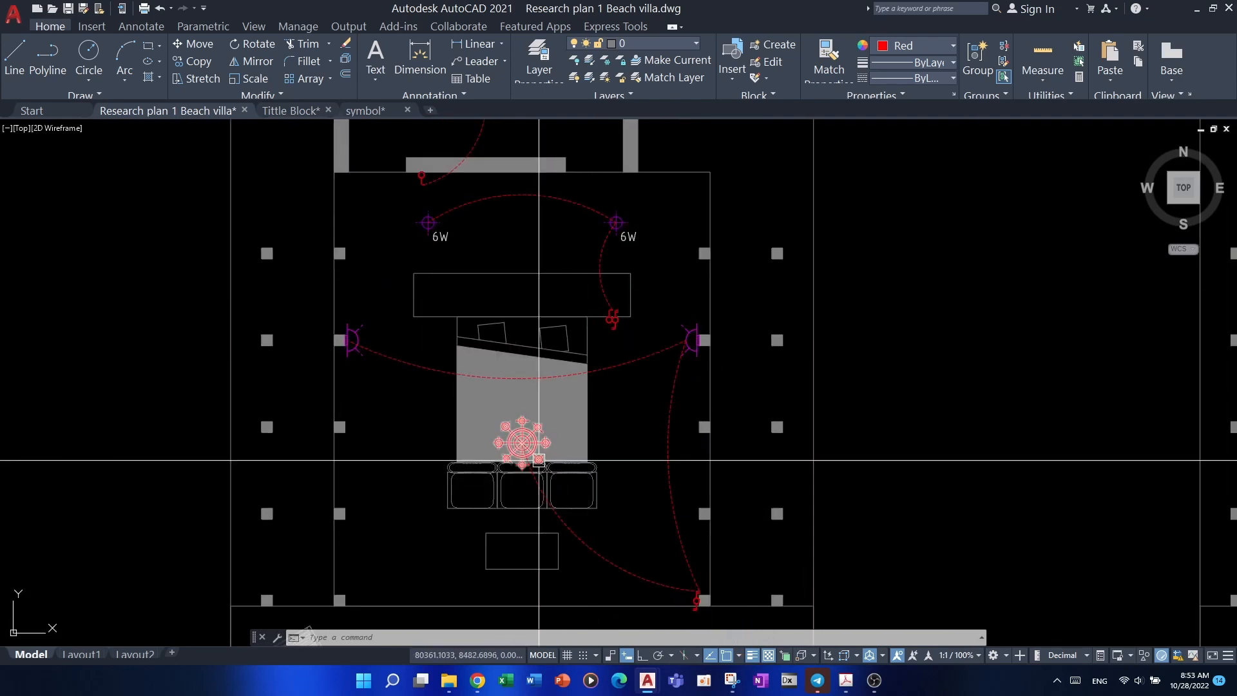
pyautogui.moveTo(564, 249)
pyautogui.mouseDown(button='middle')
pyautogui.moveTo(587, 370)
pyautogui.moveTo(527, 257)
pyautogui.mouseUp(button='middle')
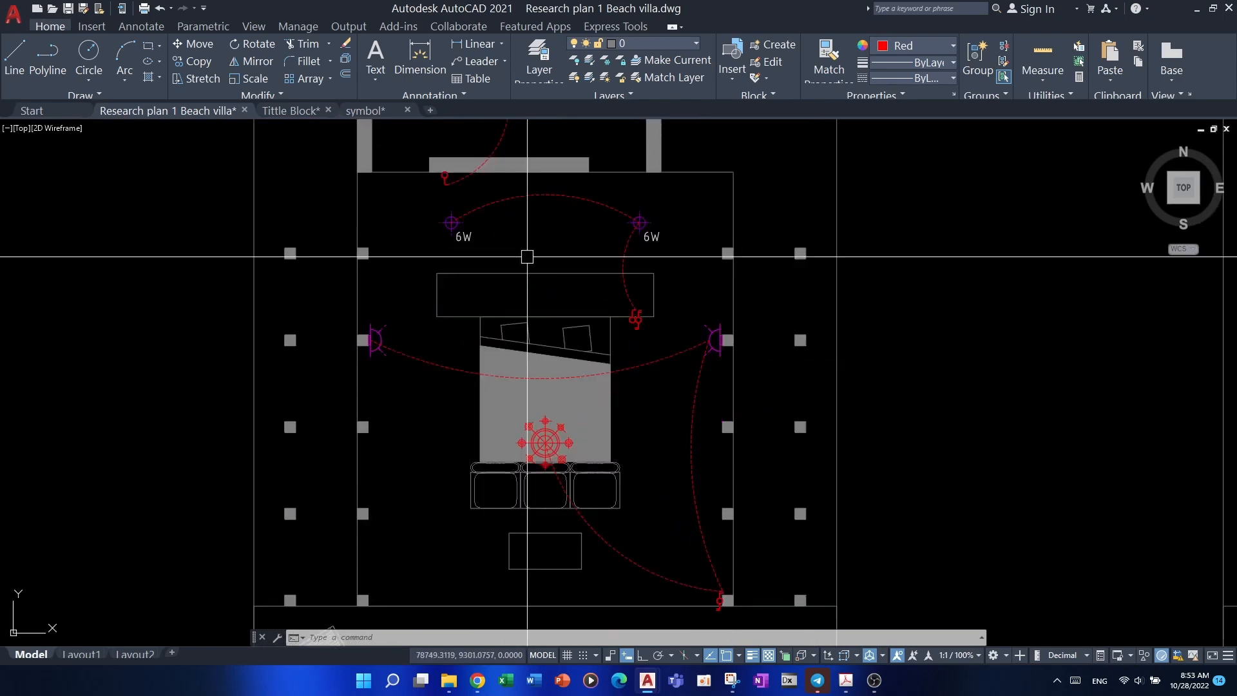
pyautogui.moveTo(712, 404); pyautogui.dragTo(682, 379, button='middle')
pyautogui.moveTo(656, 458); pyautogui.dragTo(634, 373, button='middle')
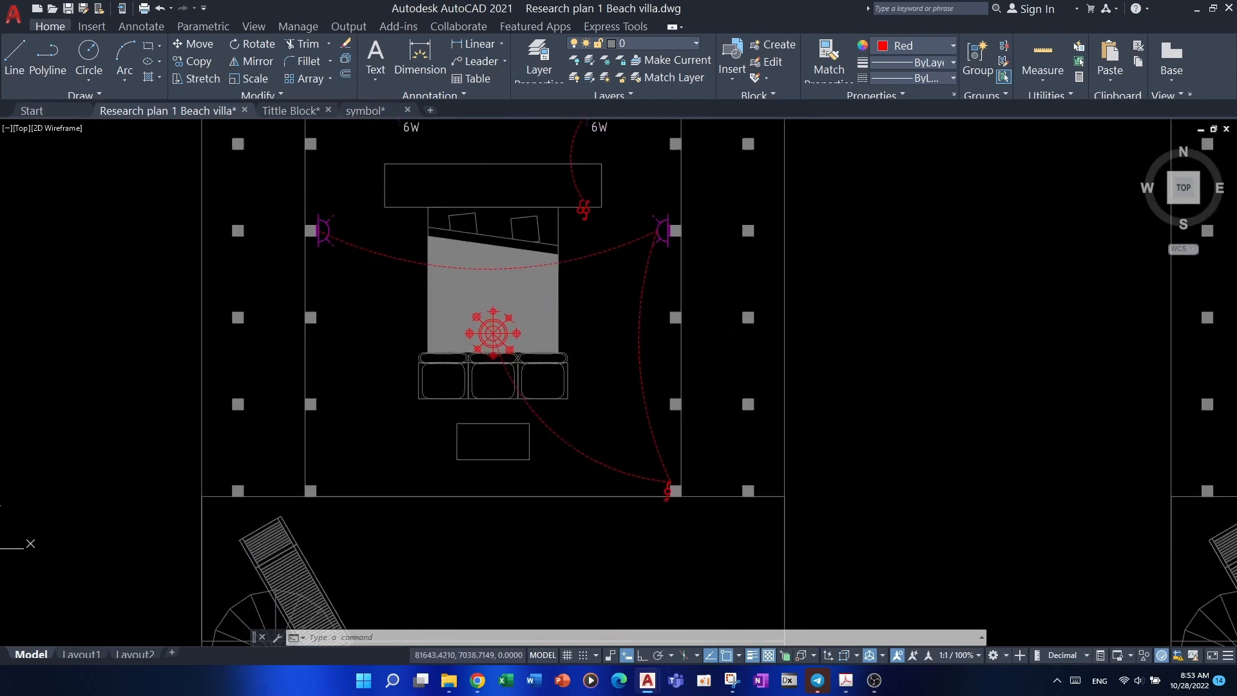
pyautogui.moveTo(677, 256); pyautogui.dragTo(690, 262, button='middle')
pyautogui.moveTo(698, 328); pyautogui.dragTo(700, 378, button='middle')
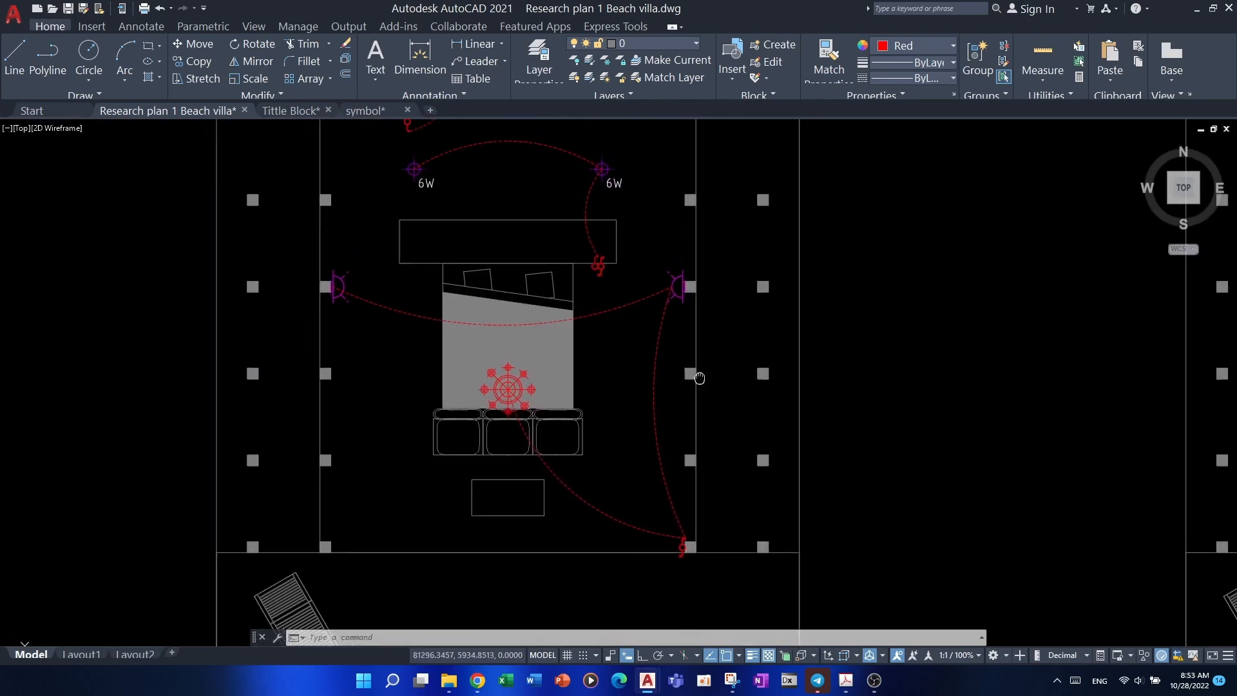
pyautogui.scroll(-6, 562, 431)
pyautogui.scroll(6, 822, 393)
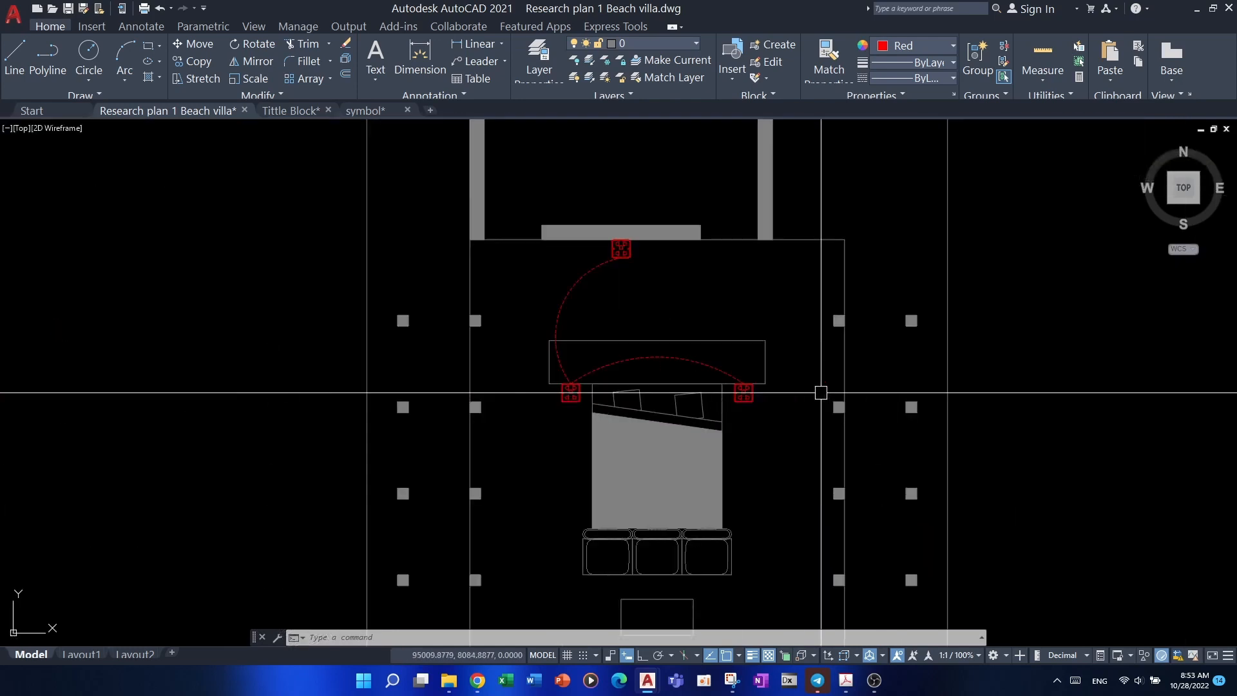
pyautogui.moveTo(820, 392); pyautogui.dragTo(818, 393, button='middle')
pyautogui.scroll(-6, 625, 407)
# - Scale down the west bedside socket about the midpoint of its upper edge
pyautogui.scroll(10, 593, 408)
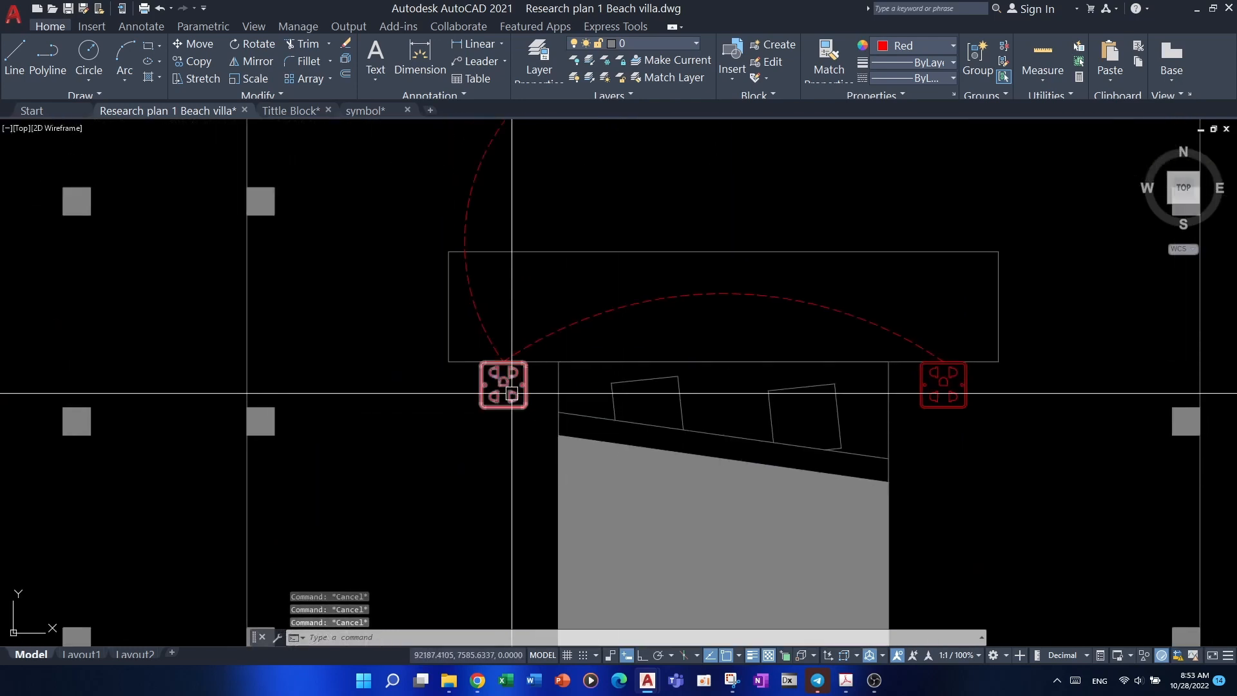
pyautogui.moveTo(524, 436); pyautogui.dragTo(542, 500, button='middle')
pyautogui.write('c')
pyautogui.press('Return')
pyautogui.scroll(5, 534, 456)
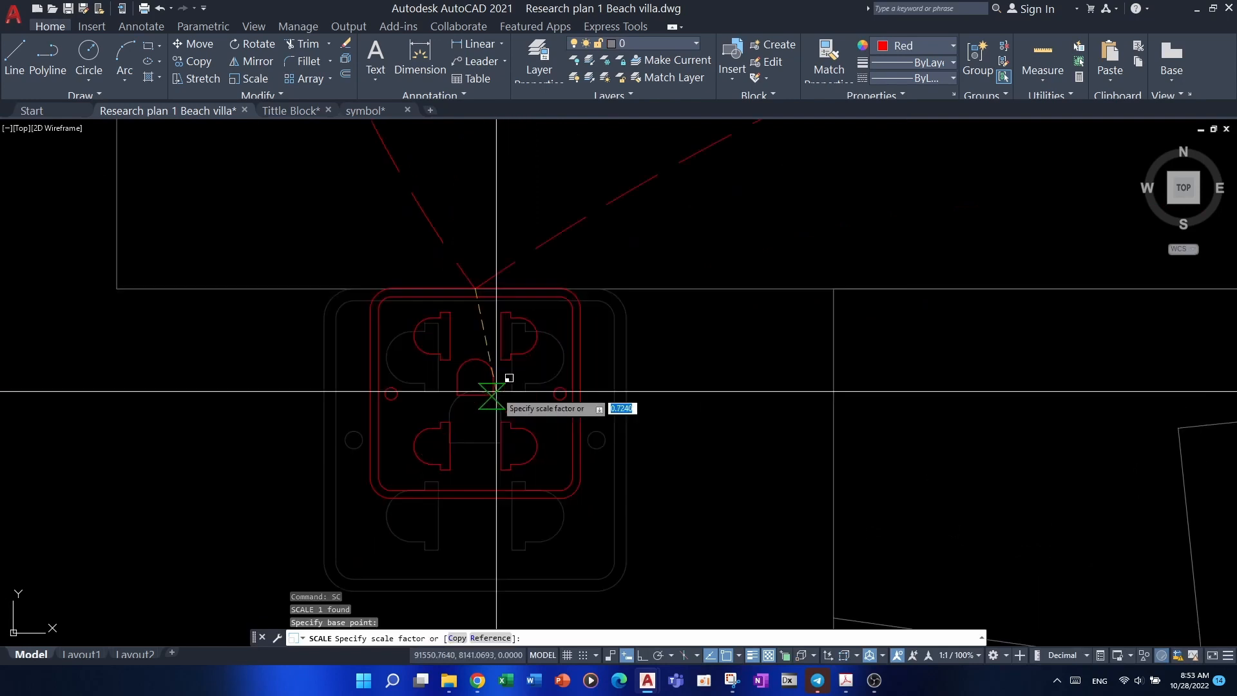
pyautogui.click(519, 390)
pyautogui.scroll(-4, 418, 412)
# - Scale down the east bedside socket about the midpoint of its upper edge to a similar size
pyautogui.moveTo(1138, 442); pyautogui.dragTo(933, 457, button='middle')
pyautogui.click(933, 456)
pyautogui.press('Return')
pyautogui.scroll(5, 933, 457)
pyautogui.click(789, 264)
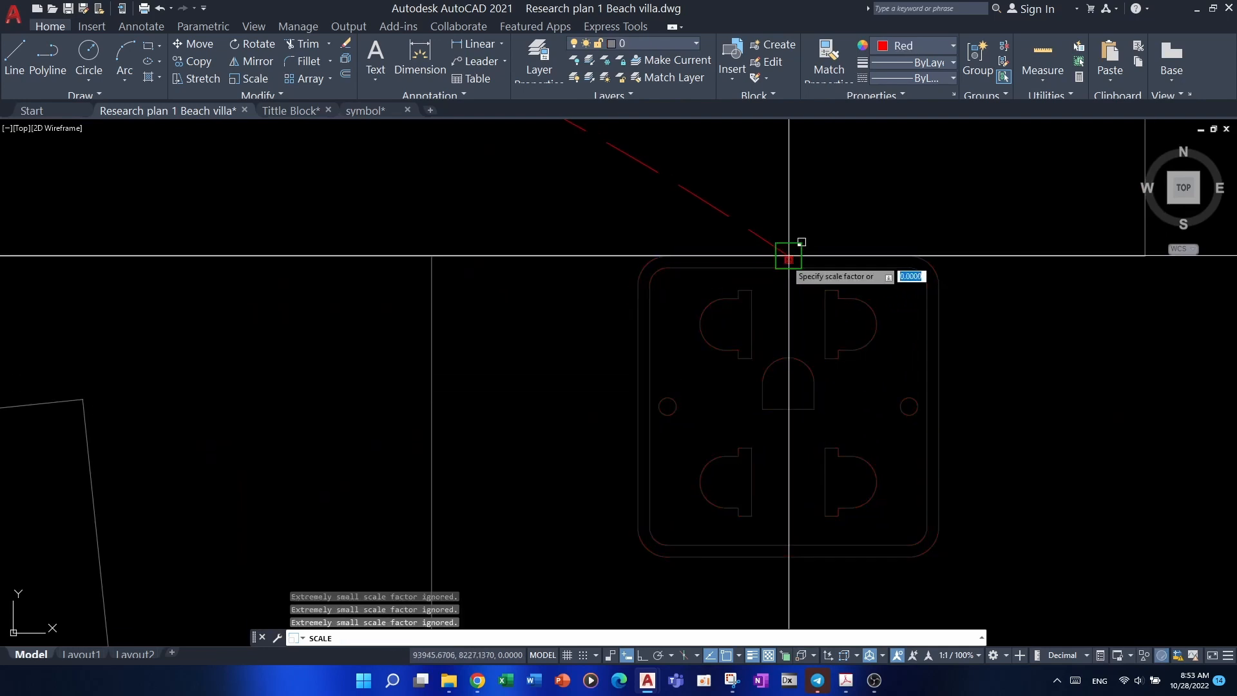
pyautogui.click(818, 350)
pyautogui.scroll(-7, 777, 424)
# - Scale down the bathroom wall socket about the midpoint of its upper edge
pyautogui.moveTo(578, 163); pyautogui.dragTo(701, 459, button='middle')
pyautogui.scroll(4, 578, 352)
pyautogui.press('Return')
pyautogui.scroll(5, 618, 342)
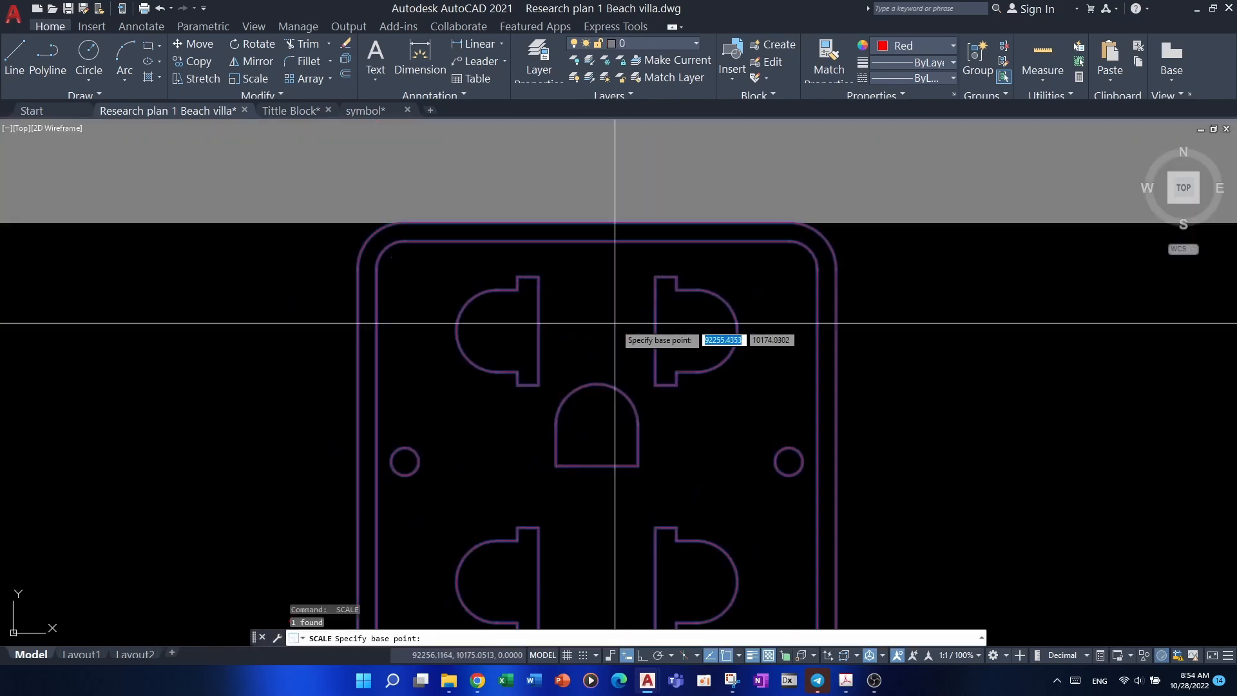
pyautogui.click(596, 223)
pyautogui.click(657, 385)
pyautogui.press('Escape')
pyautogui.scroll(-7, 702, 227)
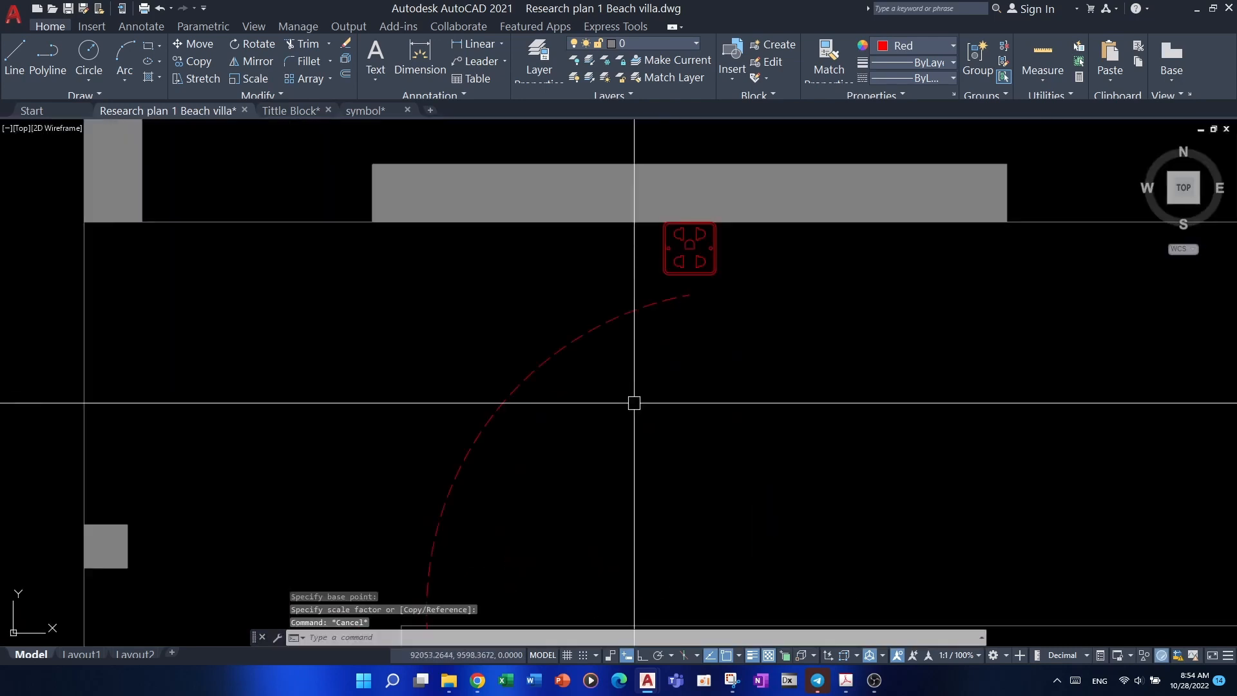
# - Stretch the upper end of the dashed arc to the midpoint of the bathroom wall socket's west edge
pyautogui.scroll(2, 632, 403)
pyautogui.click(623, 244)
pyautogui.moveTo(723, 236); pyautogui.dragTo(670, 356, button='middle')
pyautogui.scroll(2, 670, 356)
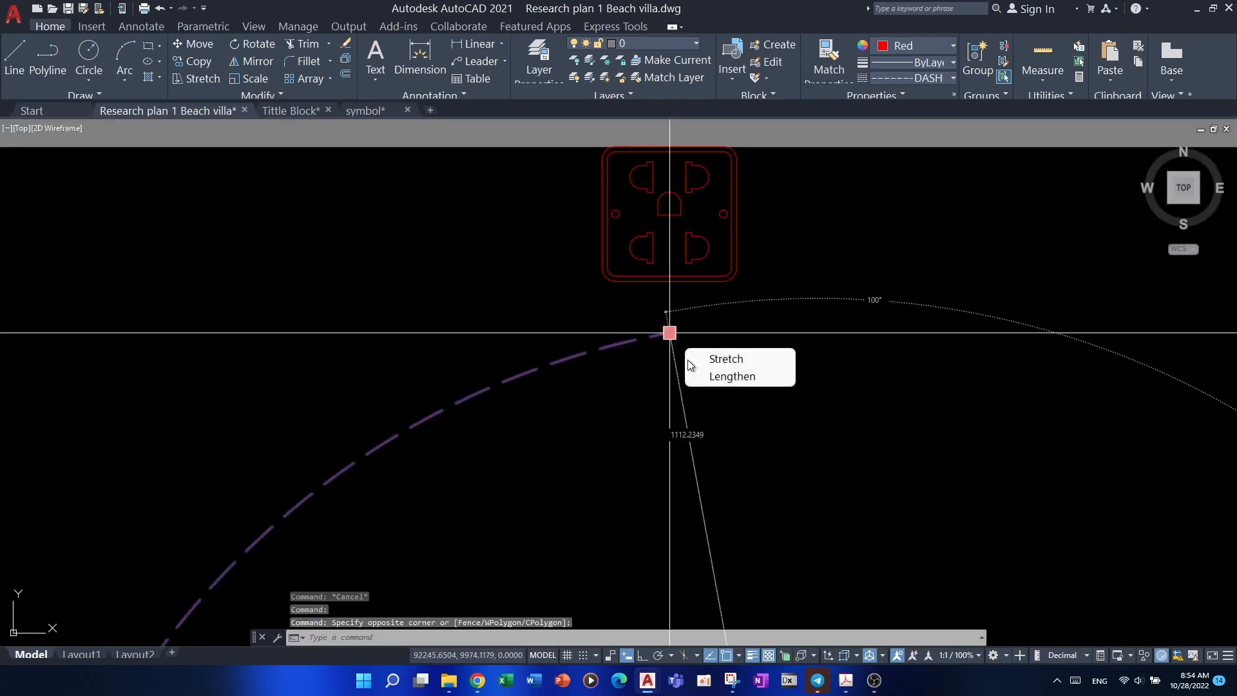
pyautogui.click(669, 333)
pyautogui.click(597, 208)
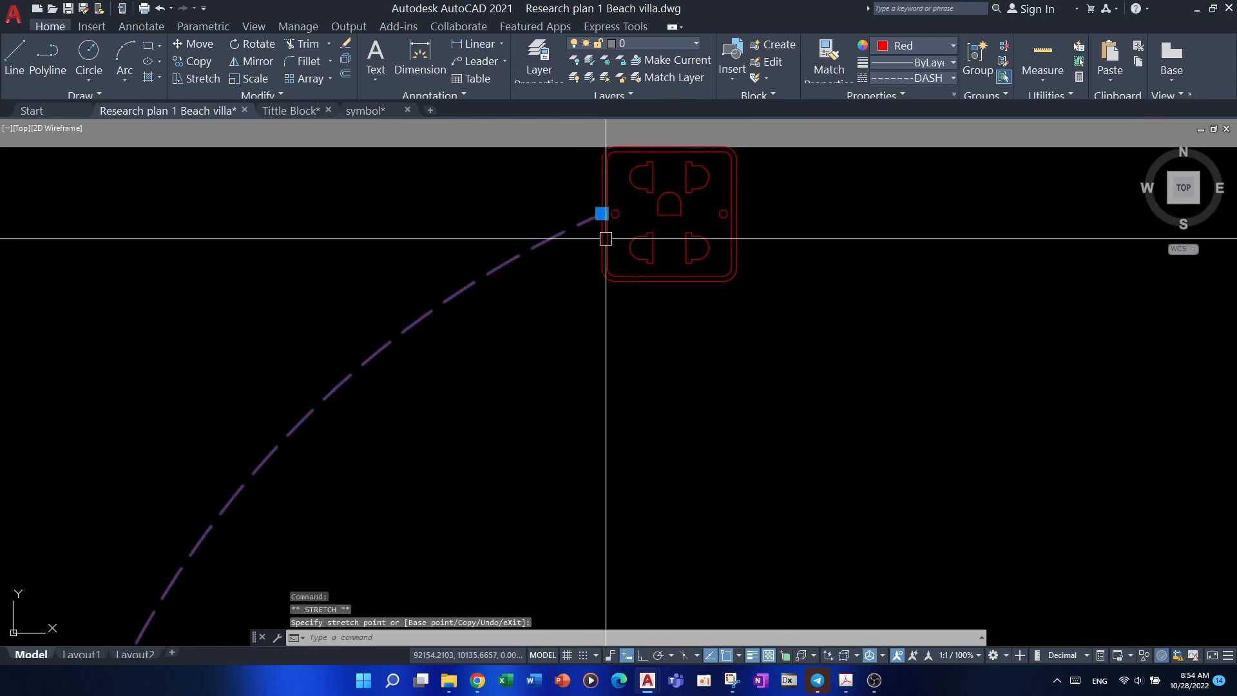
pyautogui.press('Escape')
pyautogui.press('Escape')
pyautogui.press('Escape')
# - Copy the DOUBLE SOCKET OUTLET text from the symbol list to the empty space beneath the two plans
pyautogui.scroll(-6, 605, 322)
pyautogui.moveTo(380, 370); pyautogui.dragTo(412, 351, button='middle')
pyautogui.scroll(2, 412, 351)
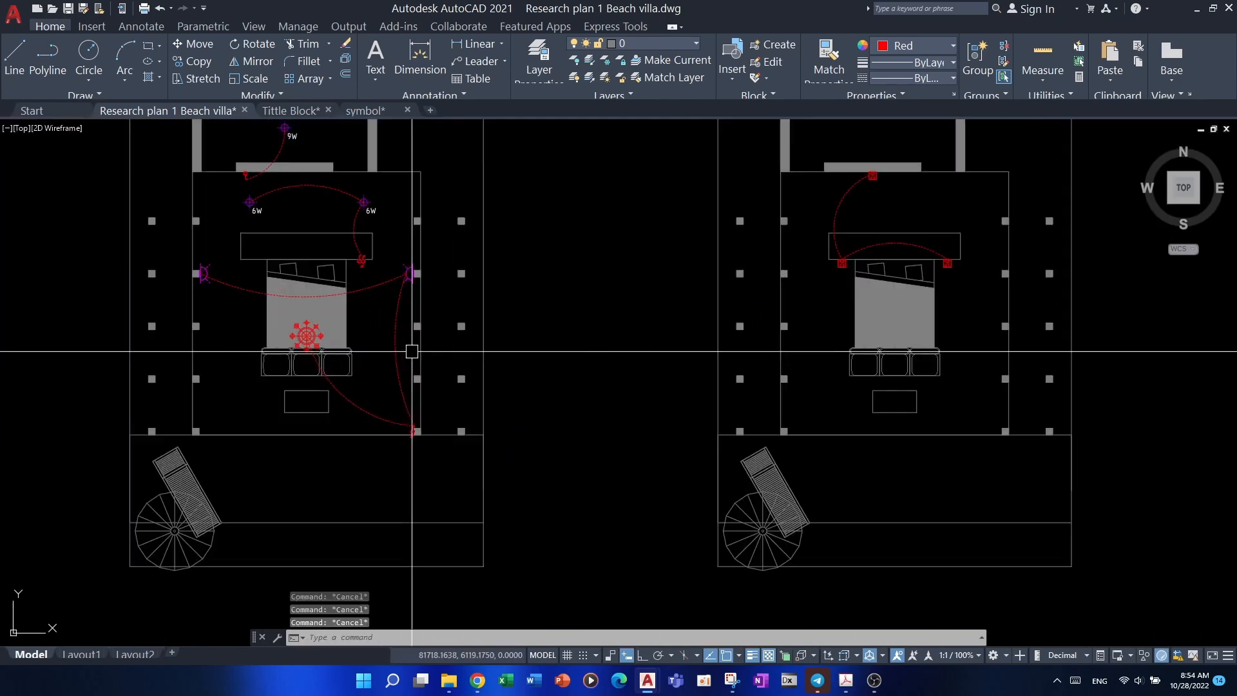
pyautogui.scroll(2, 385, 475)
pyautogui.moveTo(385, 475); pyautogui.dragTo(516, 442, button='middle')
pyautogui.scroll(-2, 520, 445)
pyautogui.scroll(-6, 540, 381)
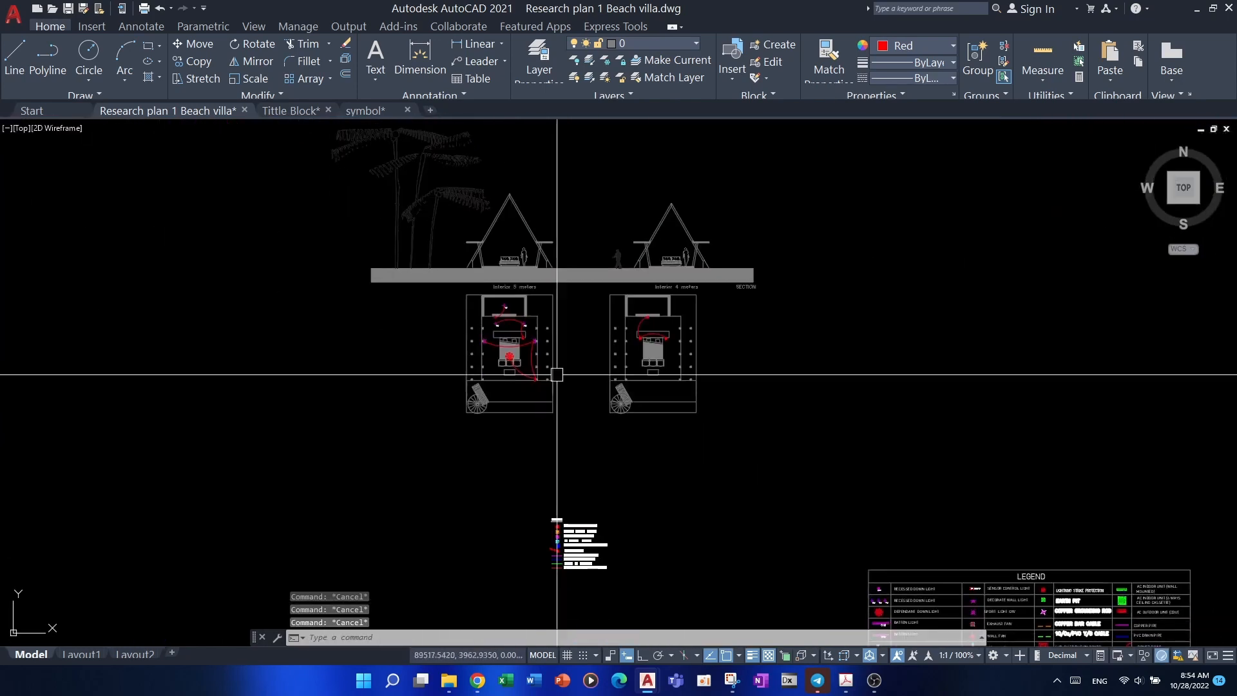
pyautogui.scroll(6, 534, 370)
pyautogui.moveTo(554, 593); pyautogui.dragTo(538, 169, button='middle')
pyautogui.scroll(-2, 774, 589)
pyautogui.moveTo(780, 588)
pyautogui.mouseDown(button='middle')
pyautogui.moveTo(741, 442)
pyautogui.moveTo(698, 513)
pyautogui.mouseUp(button='middle')
pyautogui.scroll(2, 696, 458)
pyautogui.click(726, 447)
pyautogui.write('co')
pyautogui.press('space')
pyautogui.click(782, 425)
pyautogui.moveTo(755, 315); pyautogui.dragTo(712, 473, button='middle')
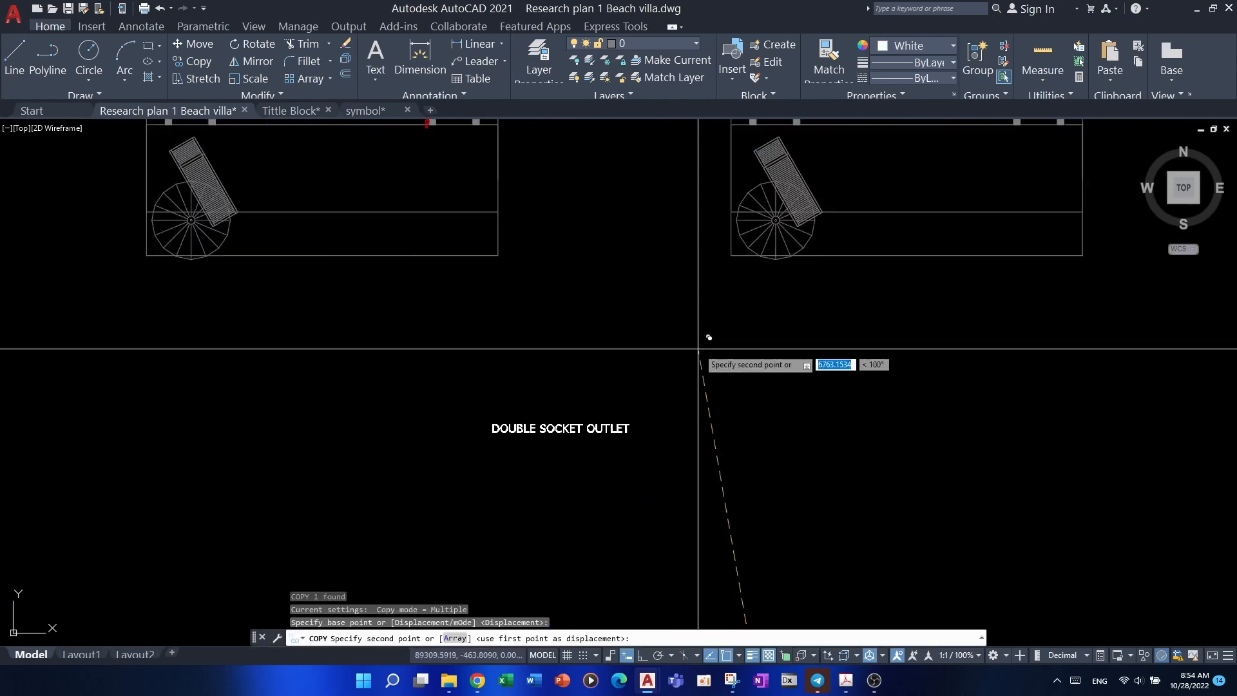
pyautogui.click(699, 351)
pyautogui.press('Escape')
pyautogui.press('Escape')
# - Replace the copied text with the circuit label DB-GF-So/01
pyautogui.scroll(4, 603, 433)
pyautogui.click(635, 423)
pyautogui.doubleClick(636, 425)
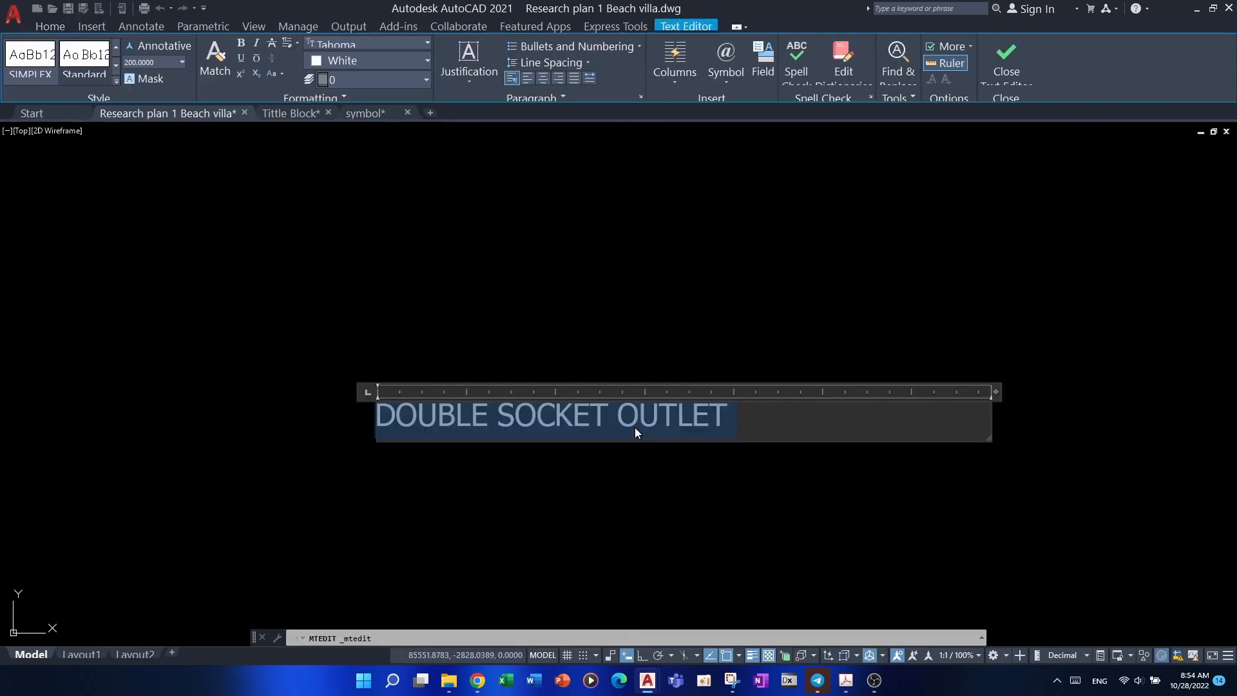
pyautogui.write('G')
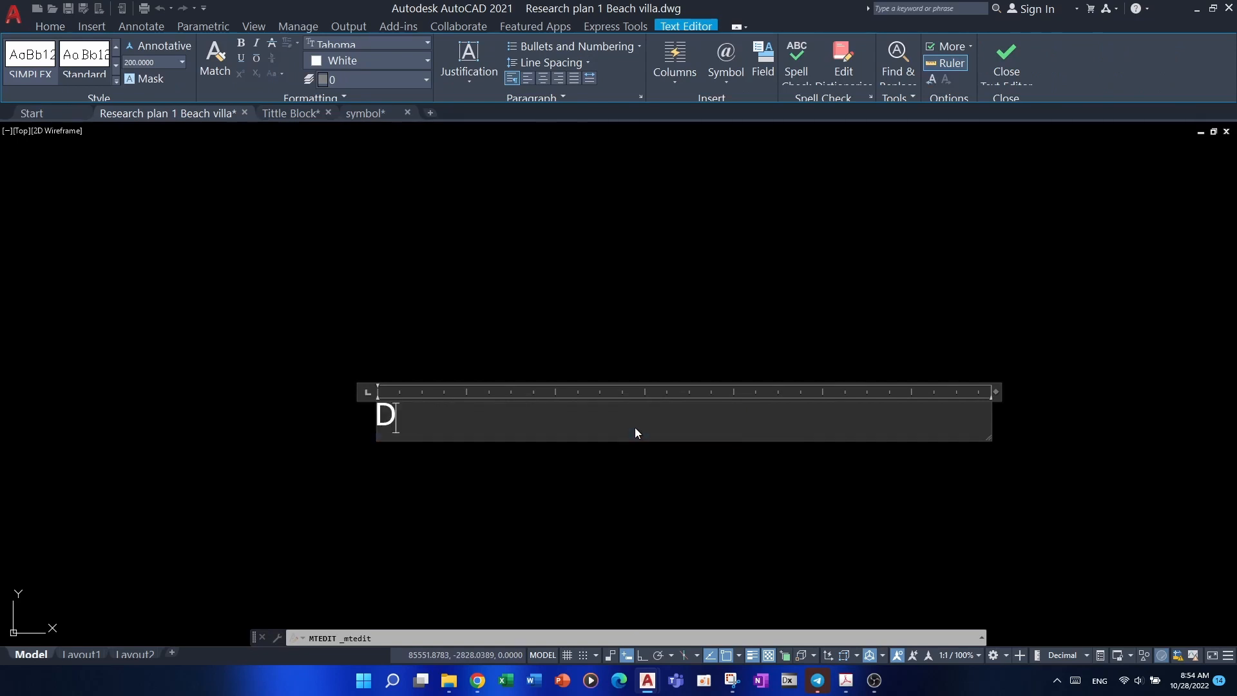
pyautogui.write('B-GF-So/01')
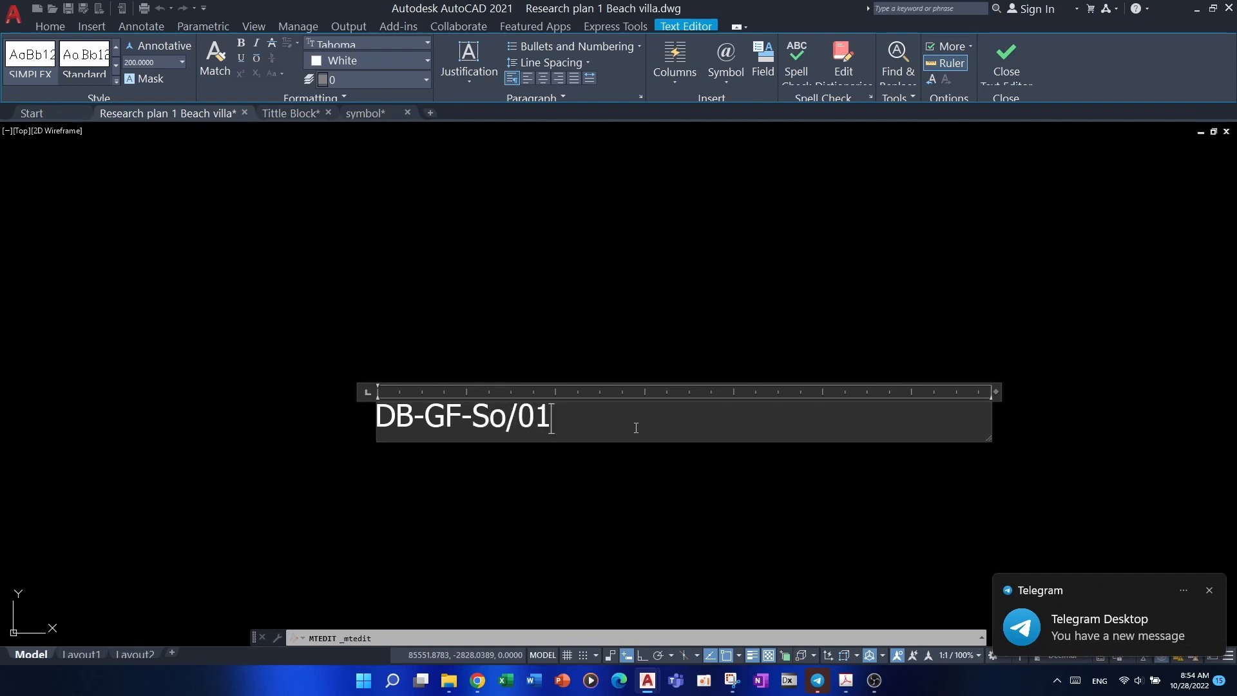
pyautogui.press('Escape')
# - Move the DB-GF-So/01 label onto the bed area of the Interior 4 meters plan
pyautogui.click(580, 438)
pyautogui.click(485, 420)
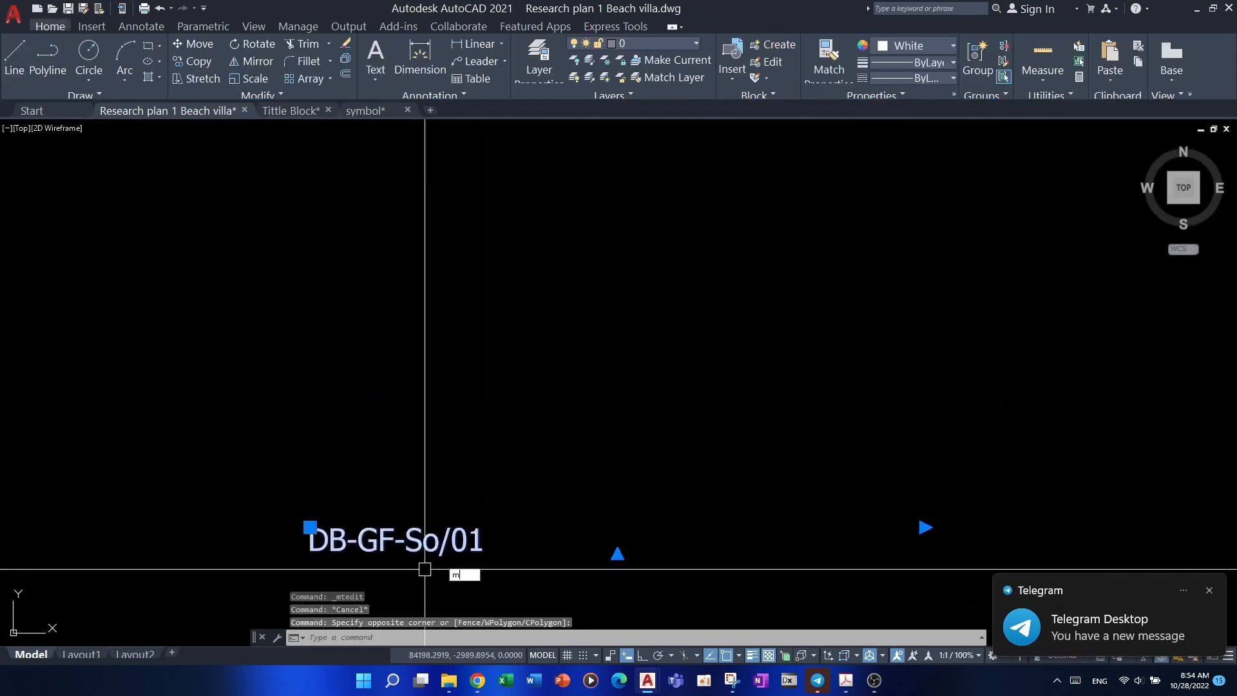
pyautogui.press('Return')
pyautogui.click(519, 455)
pyautogui.moveTo(666, 361); pyautogui.dragTo(602, 503, button='middle')
pyautogui.press('F8')
pyautogui.scroll(-6, 735, 475)
pyautogui.moveTo(863, 323); pyautogui.dragTo(584, 583, button='middle')
pyautogui.press('F8')
pyautogui.scroll(6, 706, 345)
pyautogui.scroll(2, 585, 583)
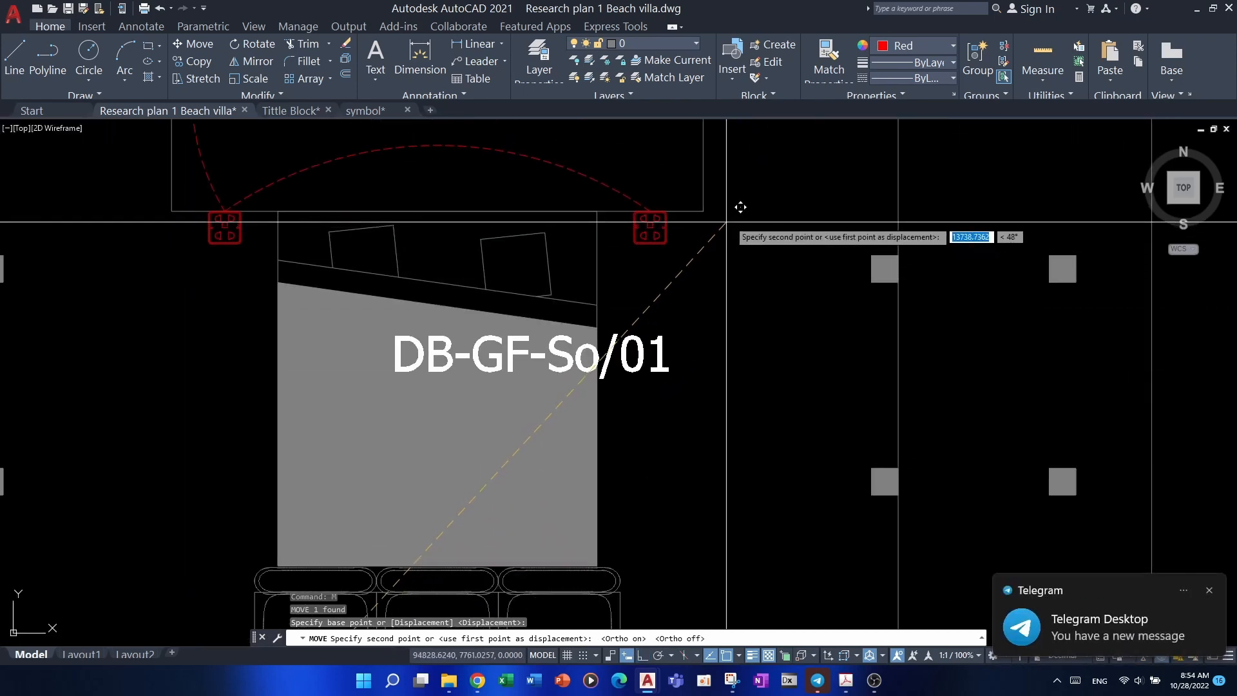
pyautogui.press('Escape')
pyautogui.press('Escape')
pyautogui.press('Escape')
pyautogui.moveTo(664, 363); pyautogui.dragTo(724, 401, button='middle')
pyautogui.scroll(2, 682, 368)
pyautogui.write('pl')
pyautogui.press('Return')
pyautogui.scroll(-4, 733, 284)
pyautogui.press('Escape')
pyautogui.press('Escape')
pyautogui.scroll(2, 720, 311)
pyautogui.moveTo(720, 311); pyautogui.dragTo(708, 368, button='middle')
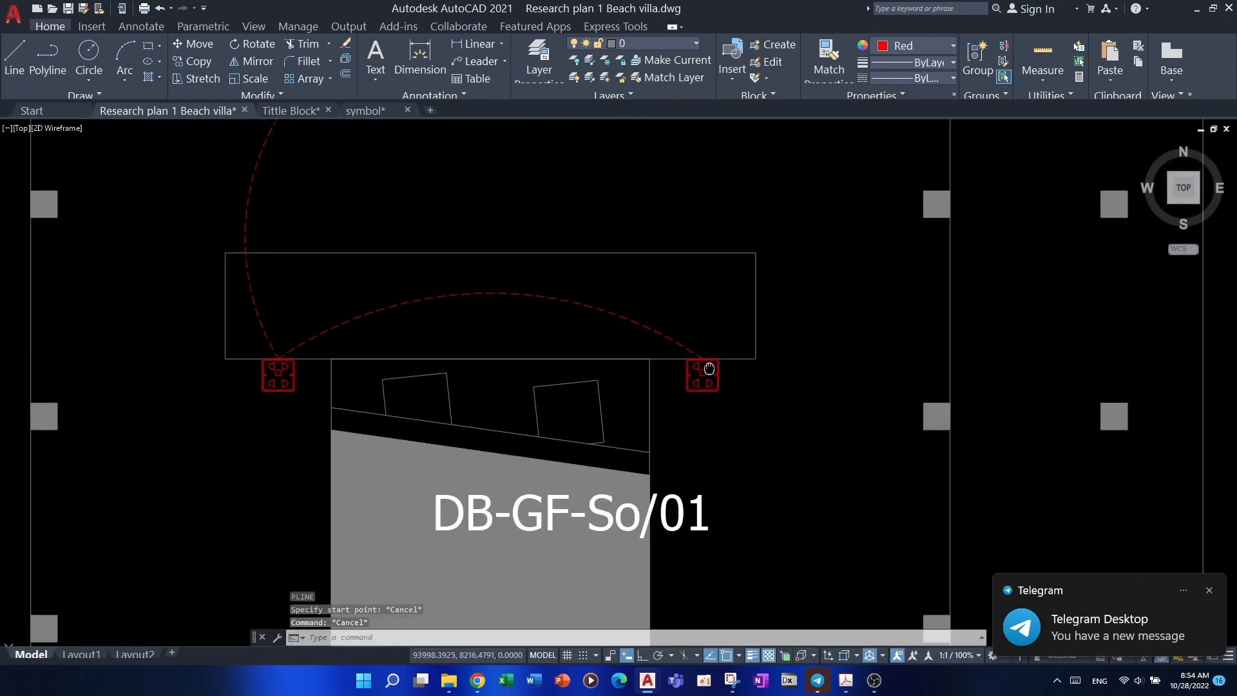
# - Move the DB-GF-So/01 label up to the space just above the rectangle behind the bed
pyautogui.scroll(-4, 709, 368)
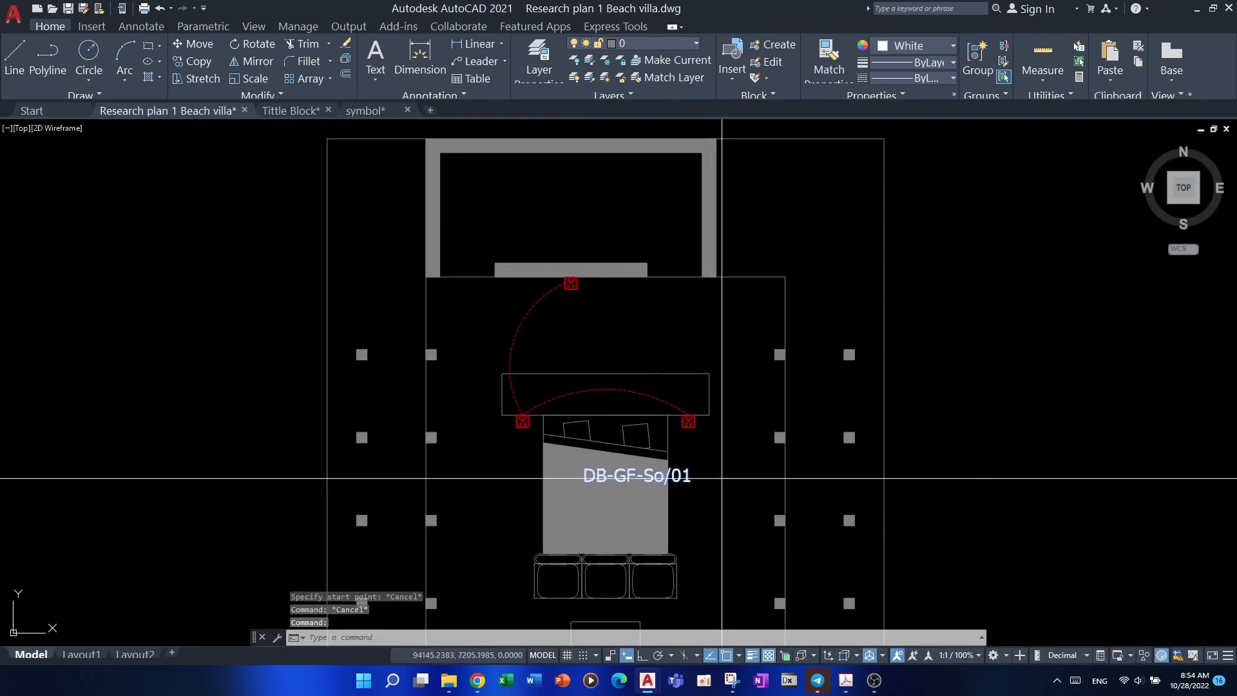
pyautogui.write('m')
pyautogui.press('Return')
pyautogui.click(721, 479)
pyautogui.scroll(4, 701, 371)
pyautogui.press('Escape')
pyautogui.press('Escape')
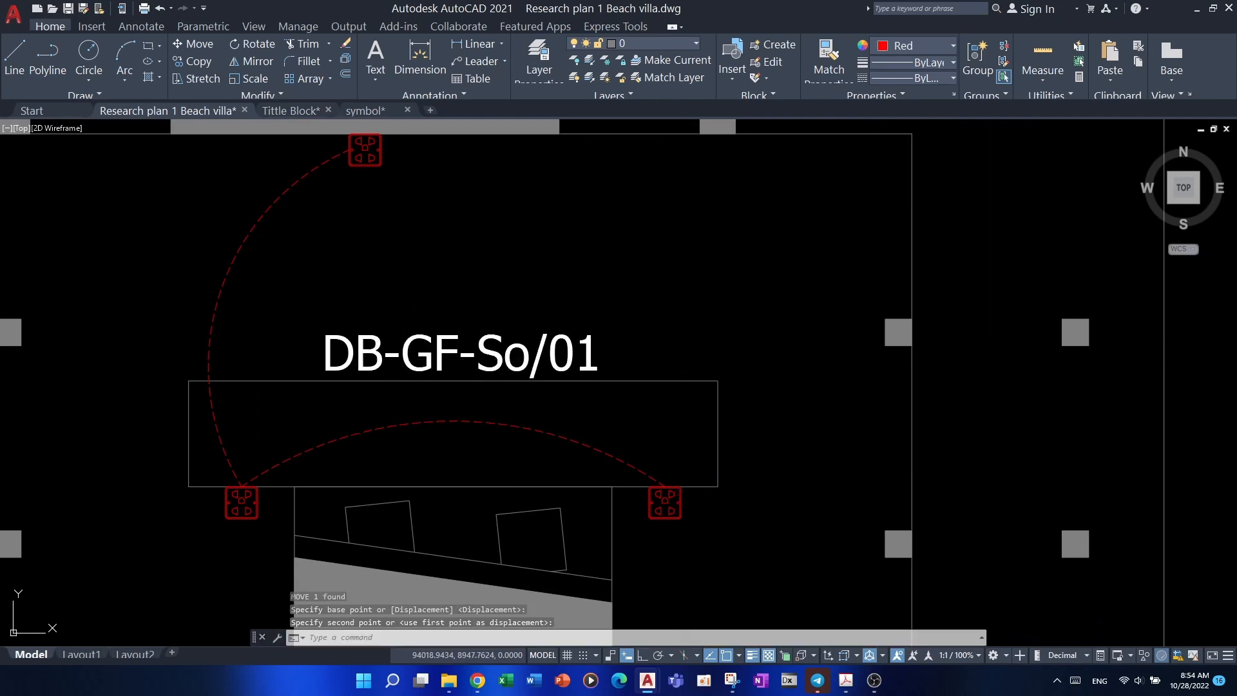
# - Change the font of the DB-GF-So/01 label above the bed from the Interior 4 meters plan to Times New Roman
pyautogui.scroll(-5, 741, 309)
pyautogui.scroll(3, 741, 309)
pyautogui.doubleClick(681, 315)
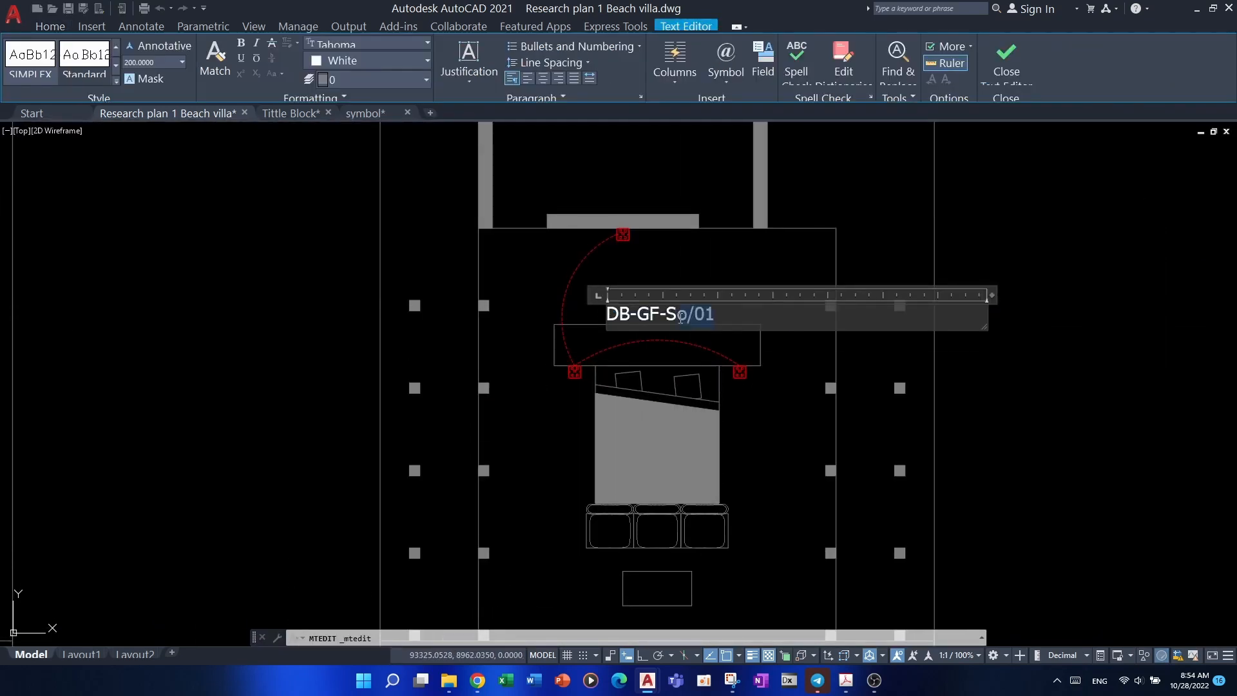
pyautogui.click(397, 42)
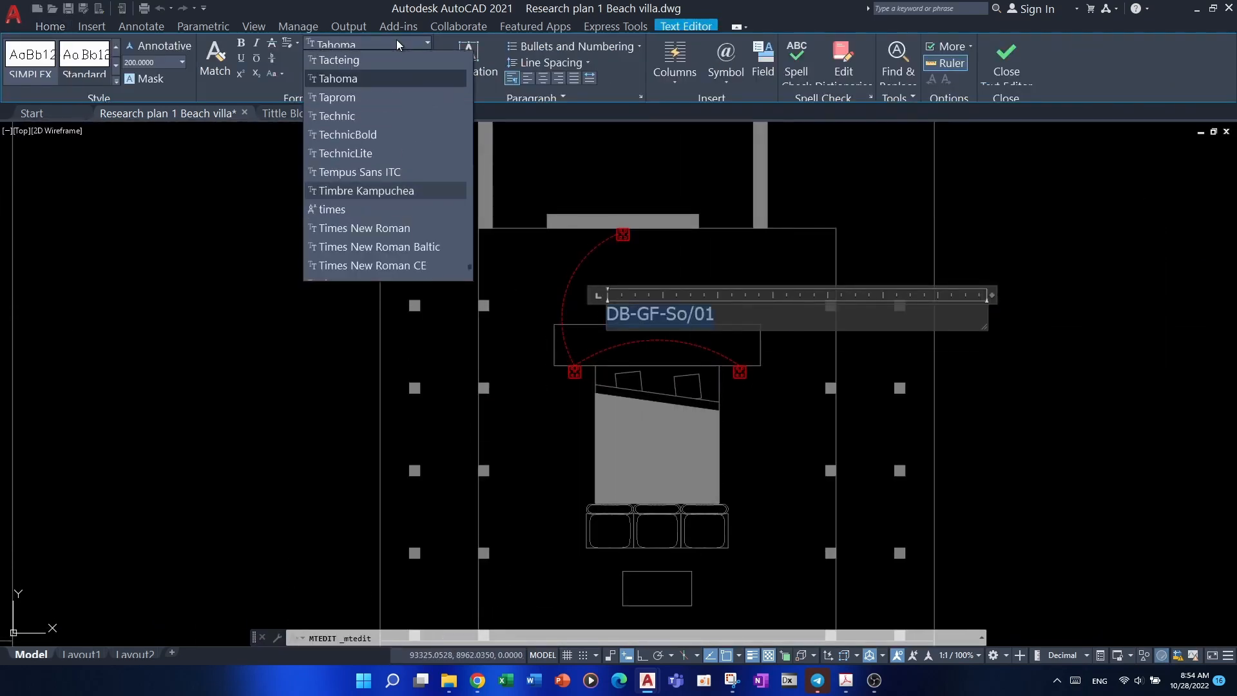
pyautogui.press('Return')
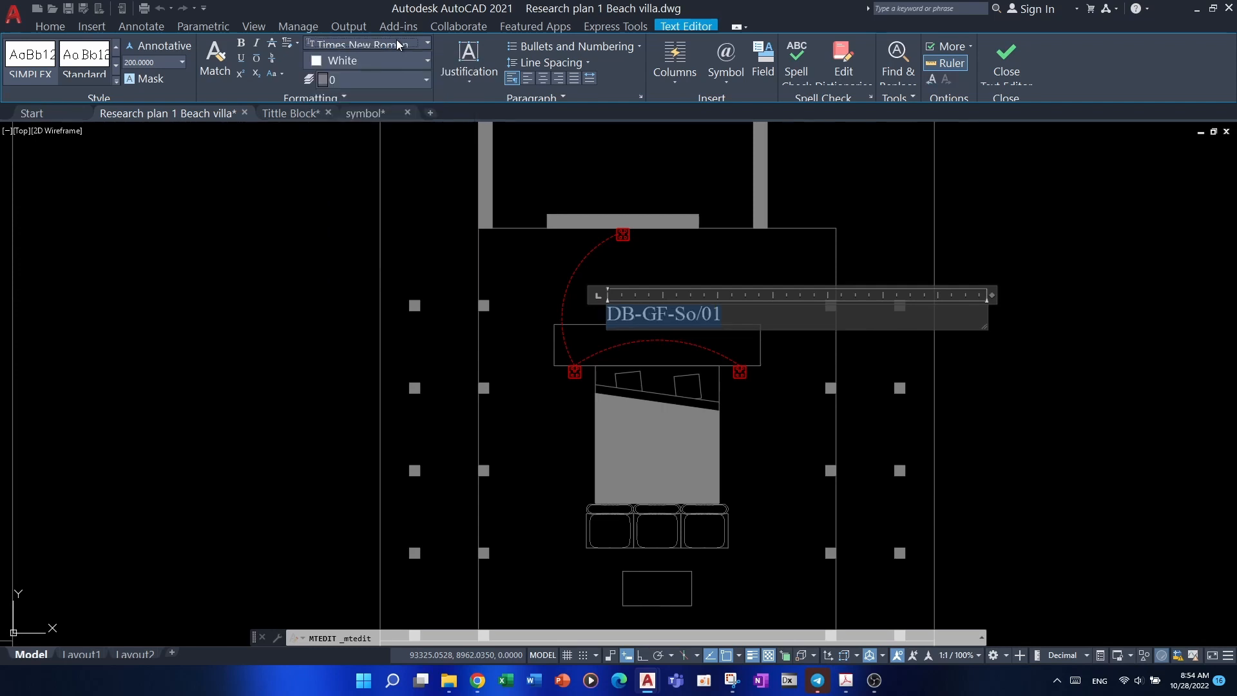
pyautogui.press('Escape')
pyautogui.press('Escape')
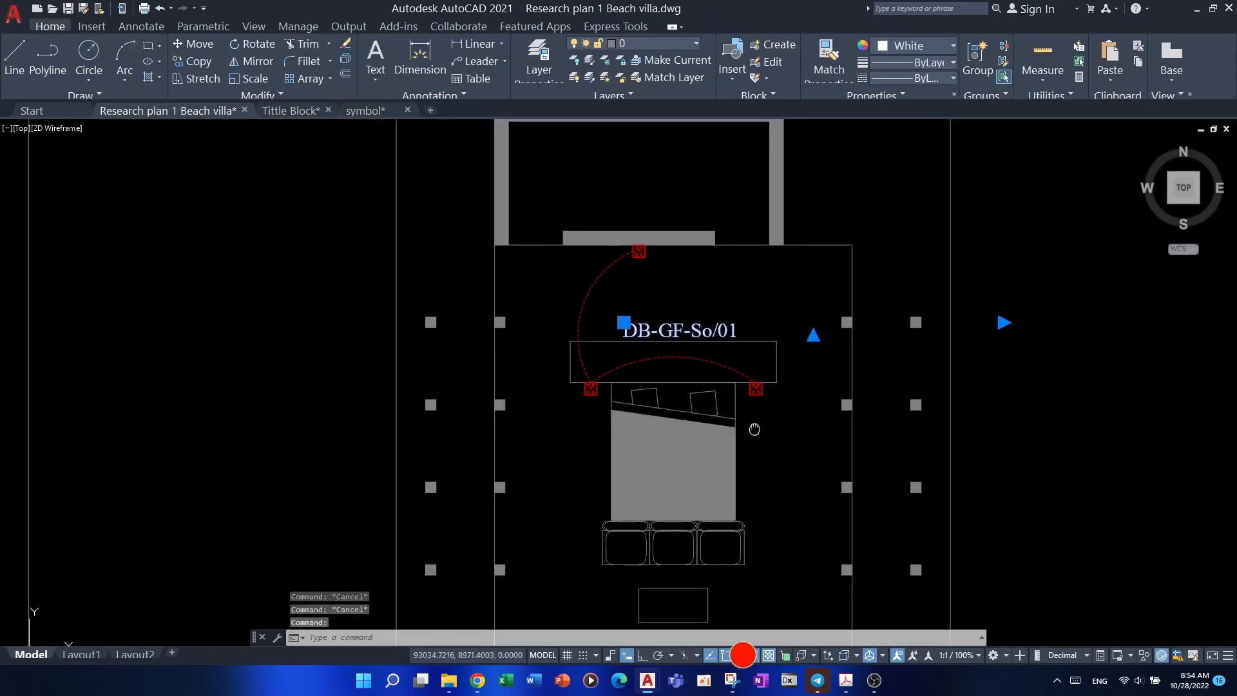
# - Copy the DB-GF-So/01 label to just below the switch at the lower right corner of the Interior 5 meters room
pyautogui.write('co')
pyautogui.press('Return')
pyautogui.click(795, 327)
pyautogui.scroll(-5, 795, 327)
pyautogui.moveTo(641, 359); pyautogui.dragTo(867, 325, button='middle')
pyautogui.scroll(5, 722, 344)
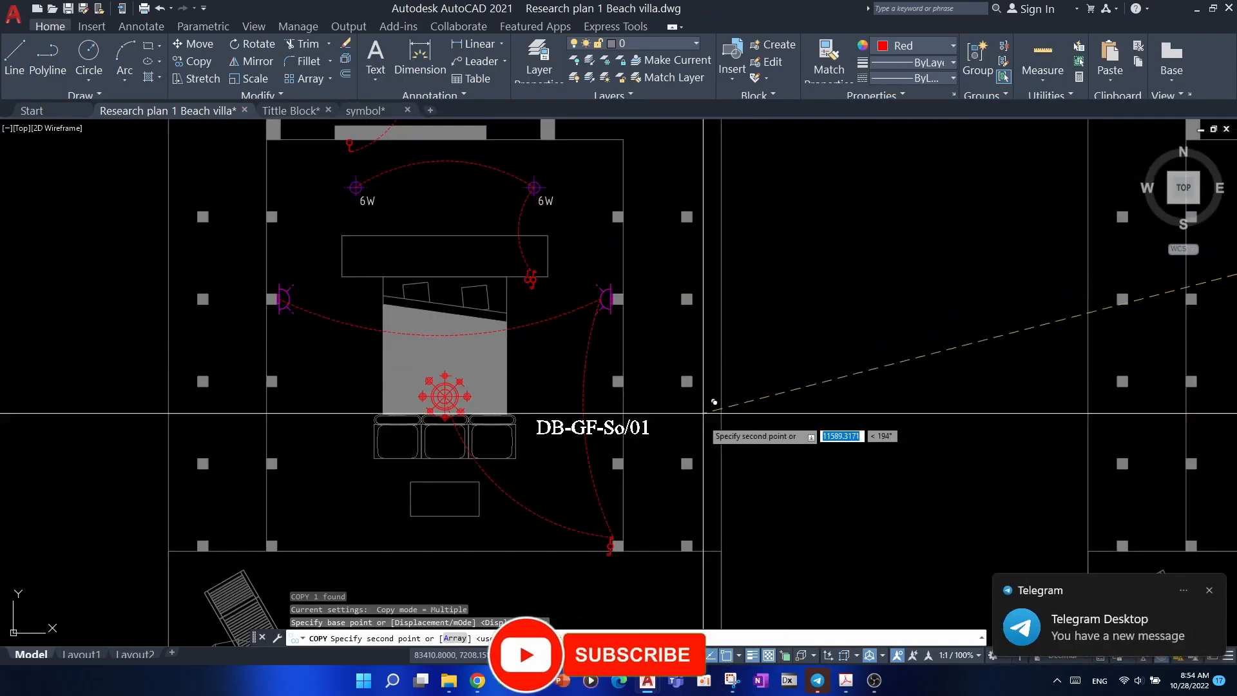
pyautogui.moveTo(683, 561); pyautogui.dragTo(734, 413, button='middle')
pyautogui.scroll(4, 740, 401)
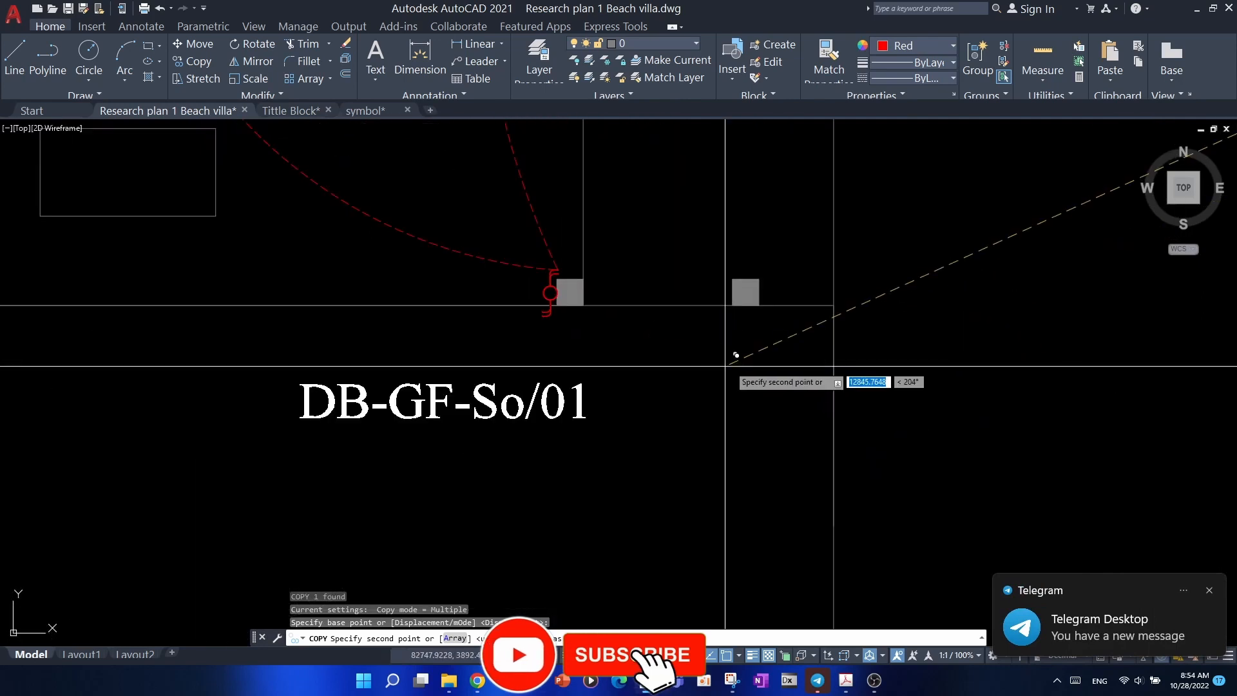
pyautogui.click(810, 318)
# - Place another copy of the label beside the double switch at the bed's headboard in the Interior 5 meters plan
pyautogui.scroll(-6, 786, 387)
pyautogui.scroll(6, 735, 271)
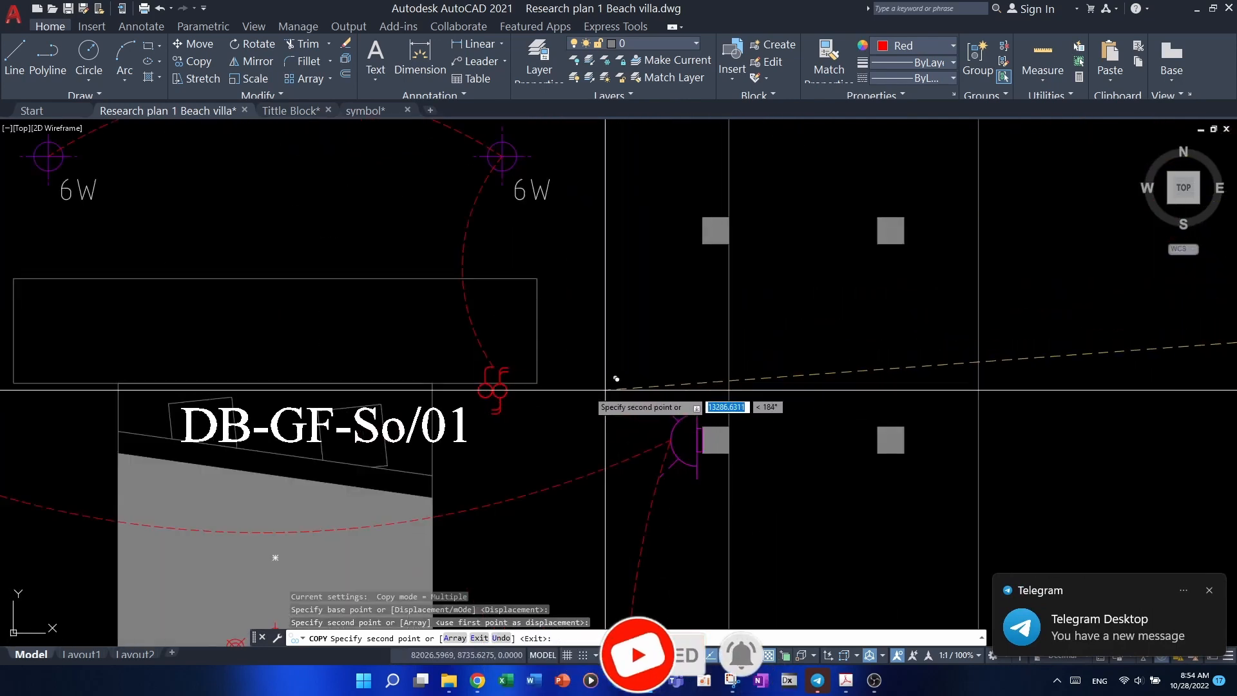
pyautogui.click(610, 326)
# - Place a third copy of the label just below the switch that controls the 9W light, and end the copying
pyautogui.scroll(-4, 728, 458)
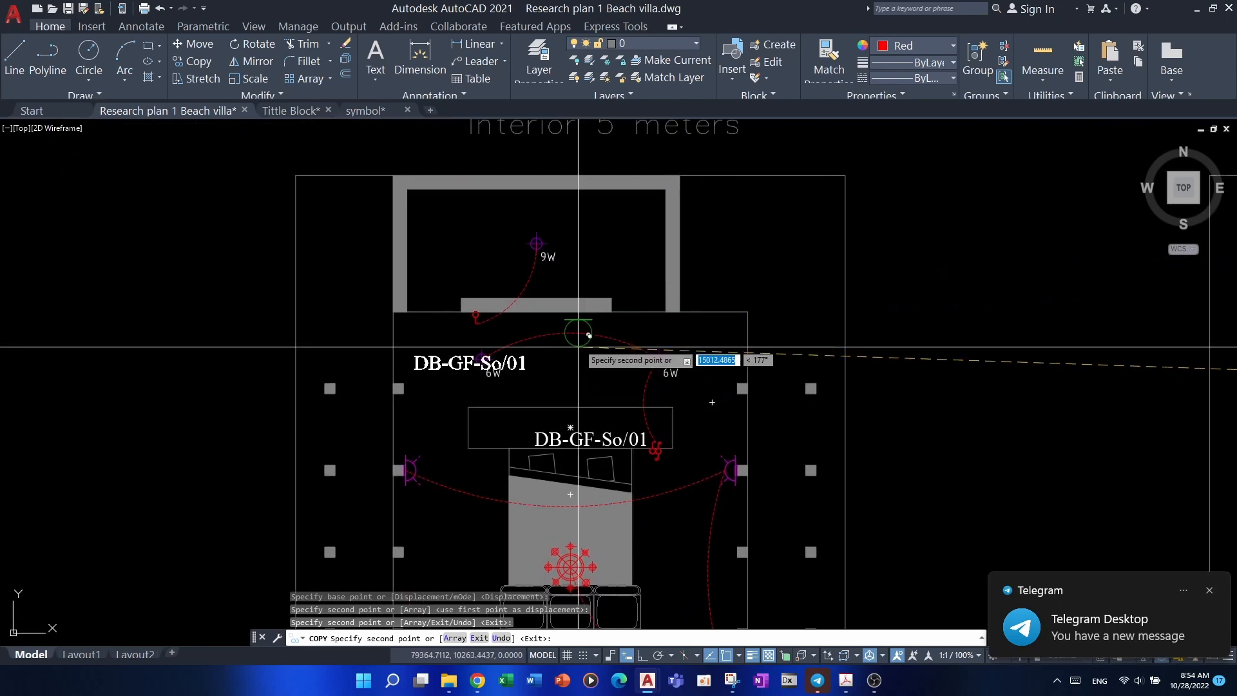
pyautogui.scroll(4, 547, 303)
pyautogui.scroll(2, 606, 367)
pyautogui.scroll(-4, 638, 357)
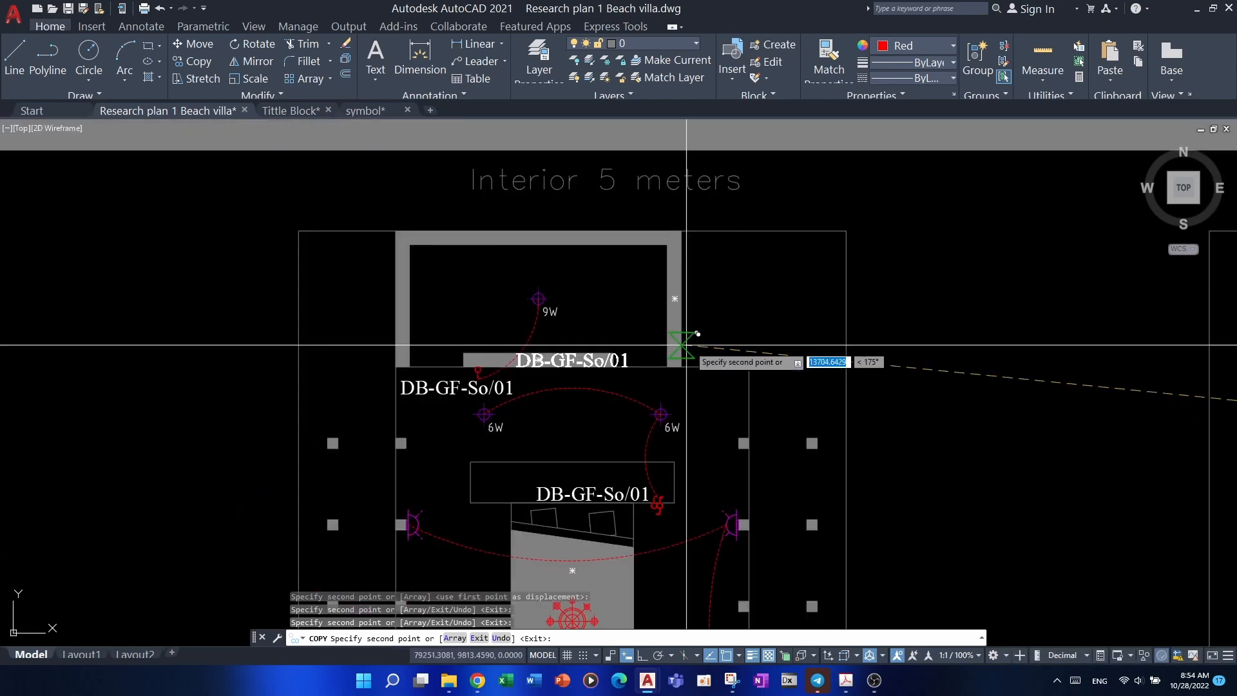
pyautogui.scroll(2, 609, 335)
pyautogui.press('Escape')
pyautogui.press('Escape')
pyautogui.press('Escape')
# - Change the label below the 9W light's switch to DB-GF-Li/01
pyautogui.scroll(-4, 685, 464)
pyautogui.scroll(8, 578, 414)
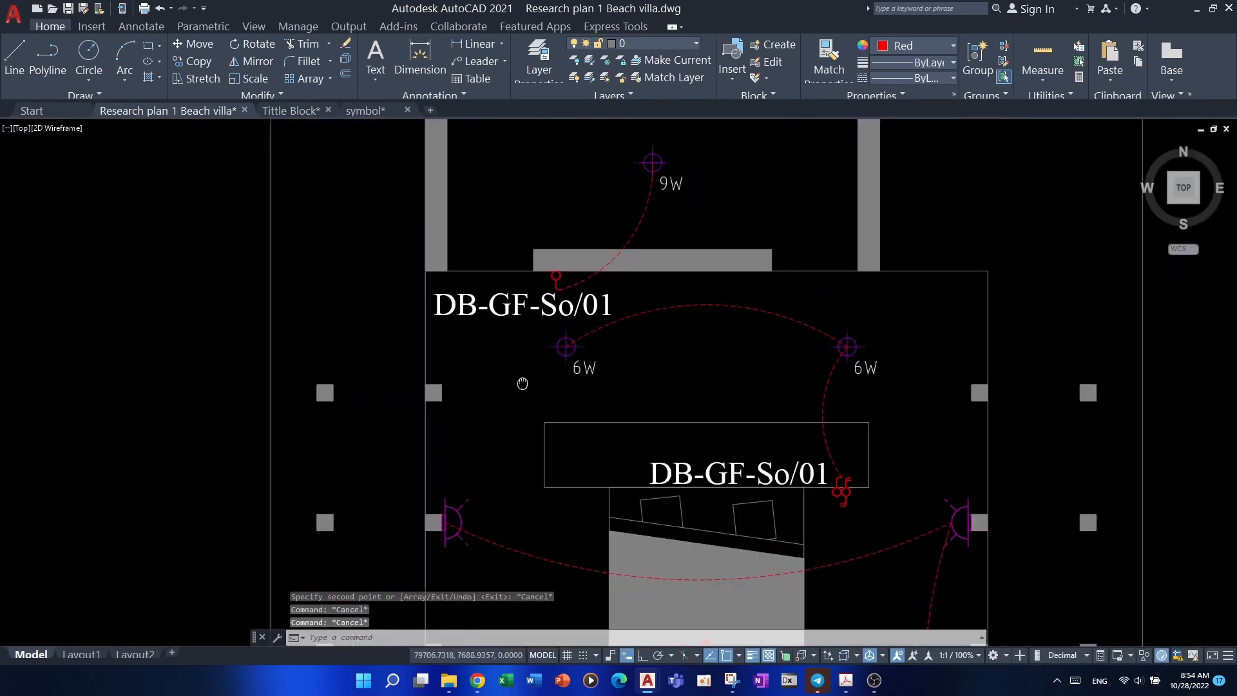
pyautogui.doubleClick(580, 315)
pyautogui.press('BackSpace')
pyautogui.press('BackSpace')
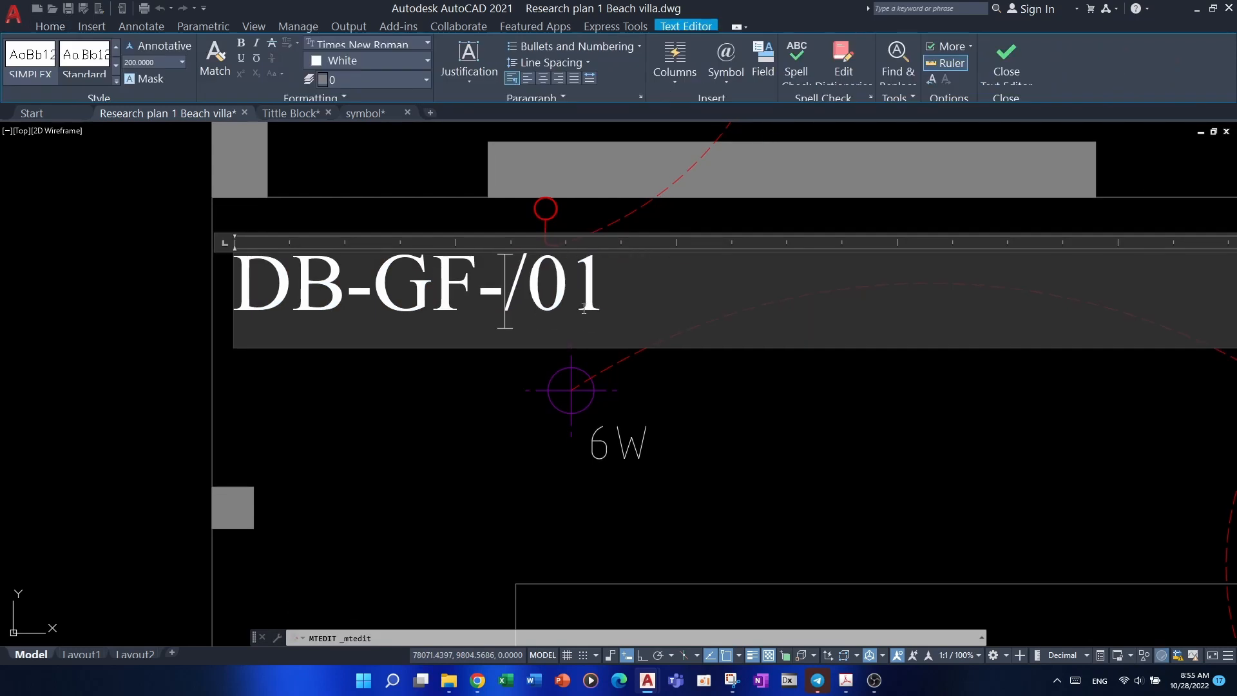
pyautogui.write('li')
pyautogui.press('BackSpace')
pyautogui.press('BackSpace')
pyautogui.write('Li')
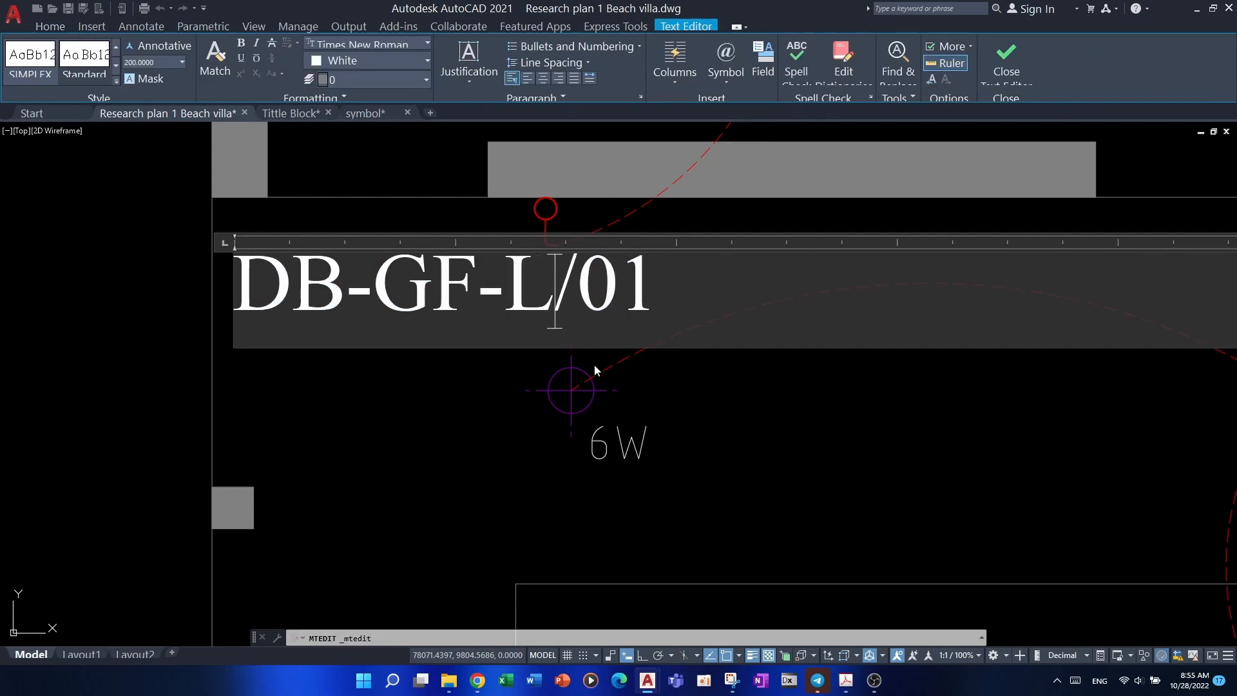
pyautogui.click(612, 507)
# - Change the label beside the headboard's double switch to DB-GF-Li/01
pyautogui.scroll(-6, 732, 492)
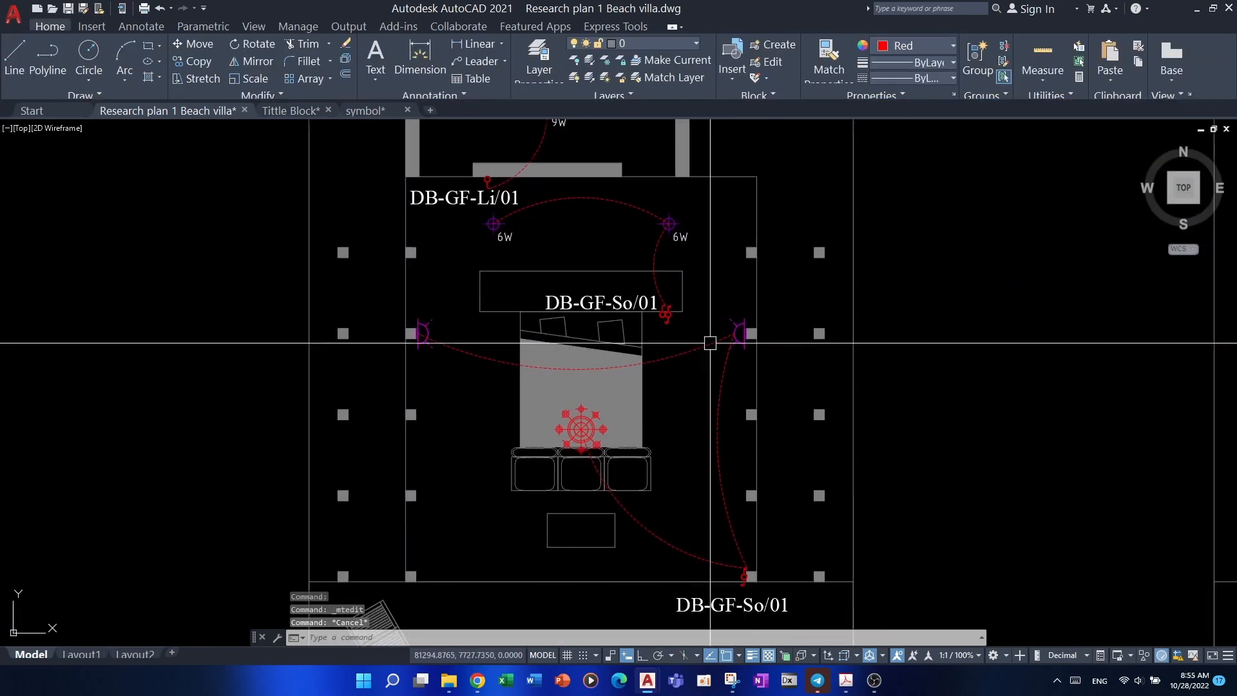
pyautogui.scroll(5, 710, 342)
pyautogui.doubleClick(653, 357)
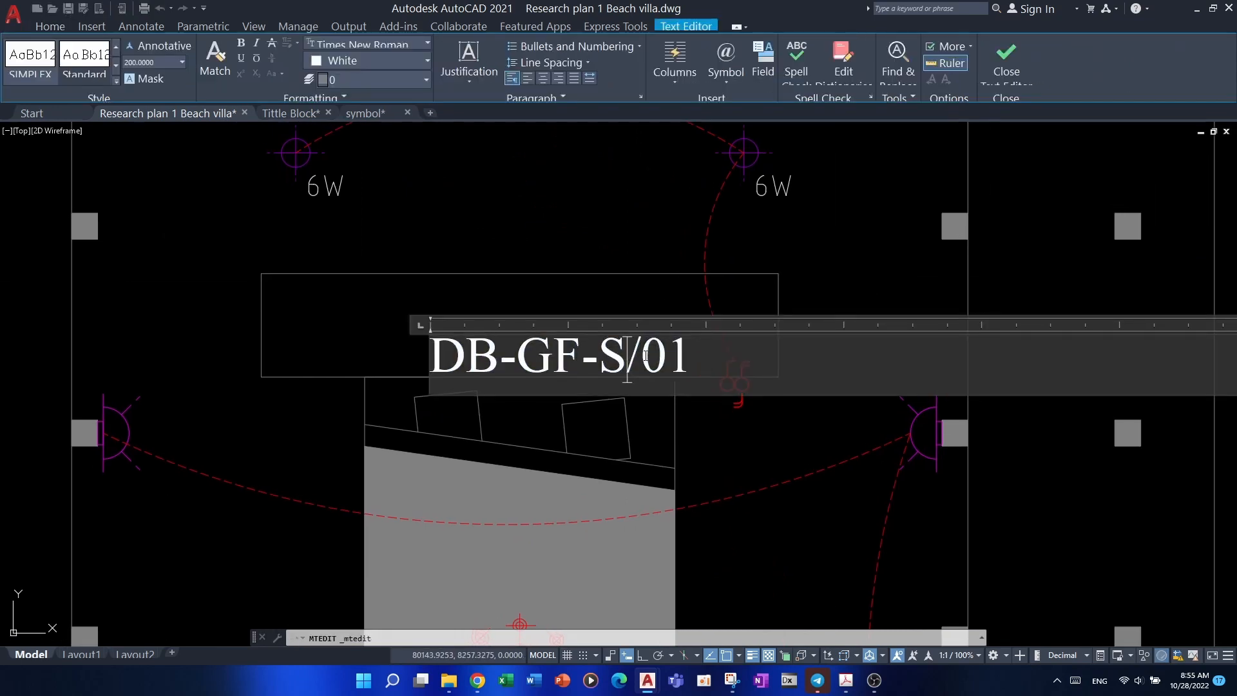
pyautogui.click(351, 246)
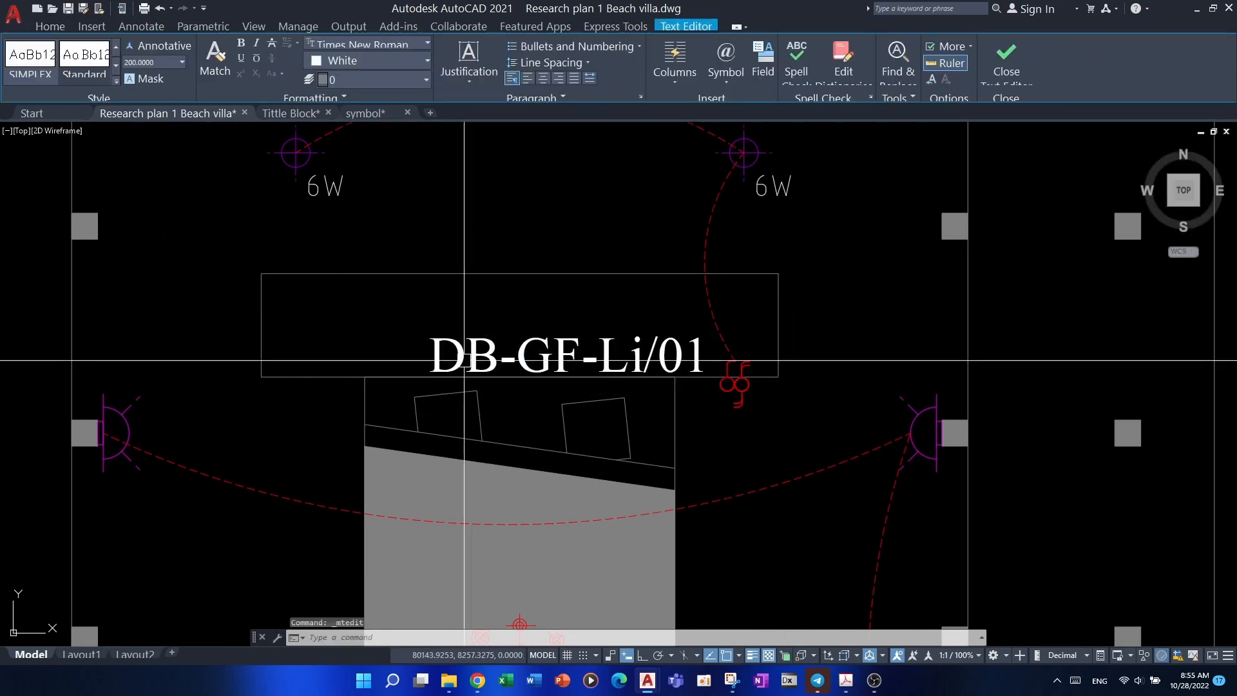
# - Change the label below the room's lower right corner switch to DB-GF-Li/01
pyautogui.scroll(-2, 466, 360)
pyautogui.moveTo(645, 612); pyautogui.dragTo(525, 184, button='middle')
pyautogui.scroll(2, 586, 420)
pyautogui.press('Escape')
pyautogui.click(669, 353)
pyautogui.doubleClick(669, 353)
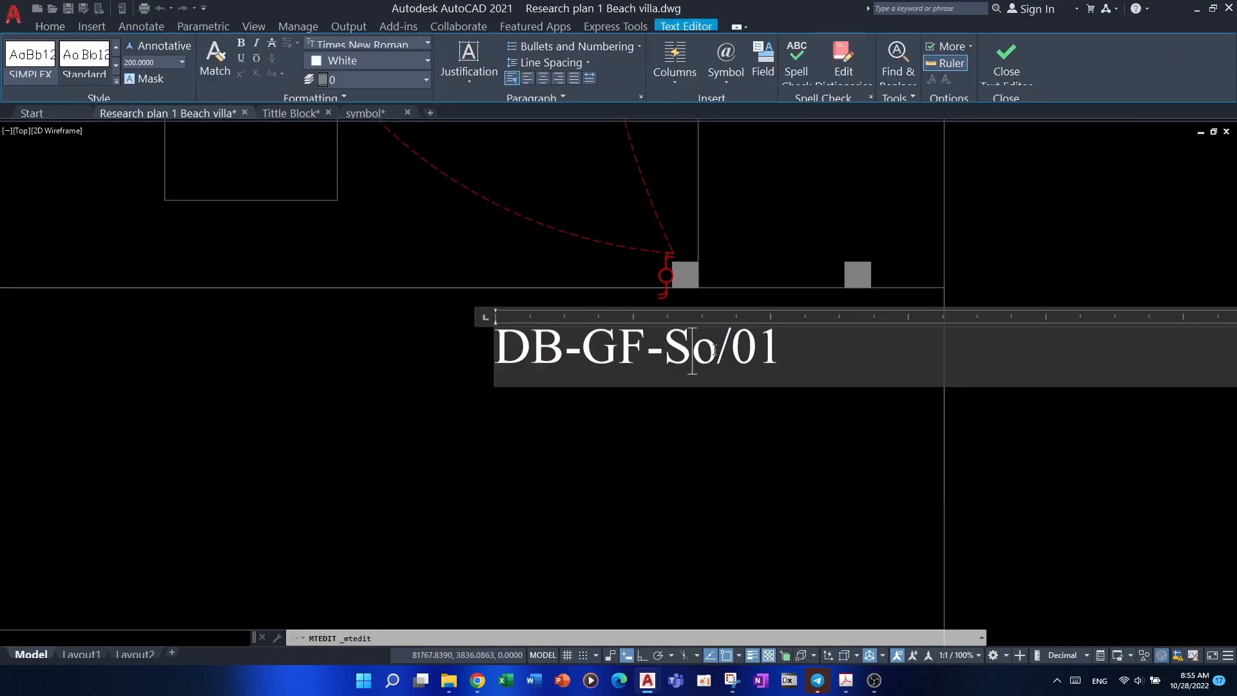
pyautogui.press('BackSpace')
pyautogui.press('BackSpace')
pyautogui.write('Li')
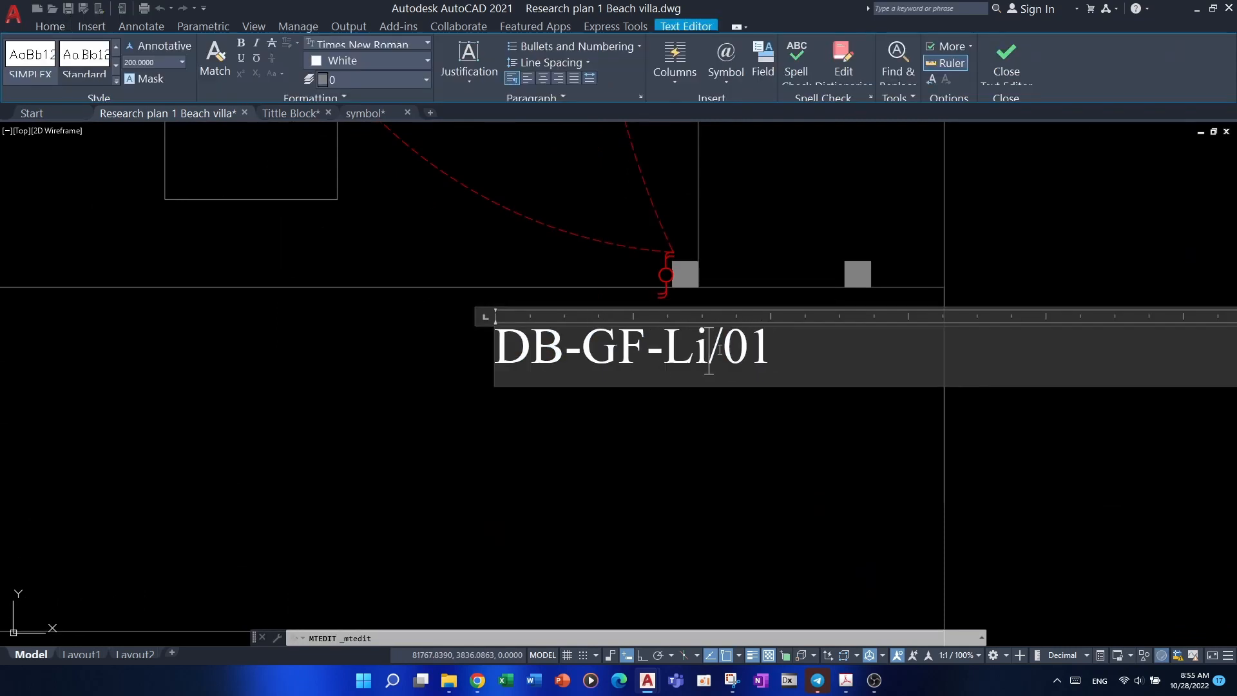
pyautogui.click(729, 516)
pyautogui.press('Escape')
pyautogui.press('Escape')
pyautogui.press('Escape')
pyautogui.scroll(-4, 821, 477)
pyautogui.moveTo(814, 431); pyautogui.dragTo(679, 456, button='middle')
pyautogui.scroll(2, 947, 293)
pyautogui.scroll(-6, 861, 417)
pyautogui.scroll(6, 861, 417)
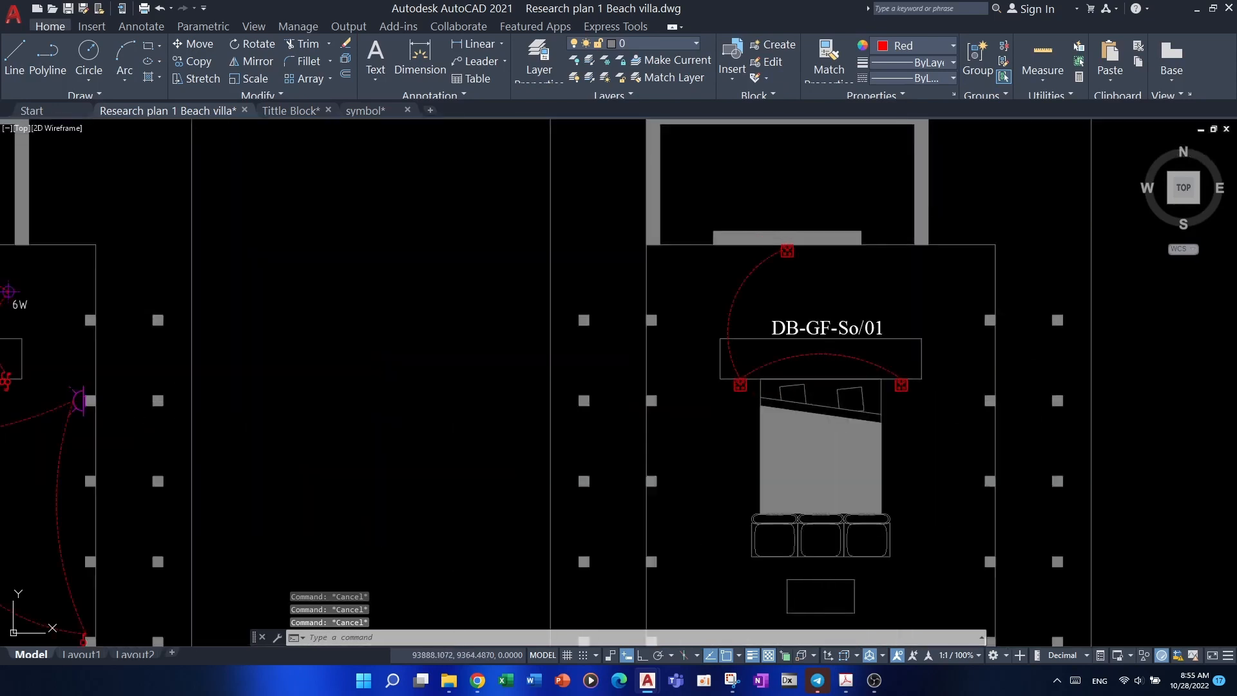